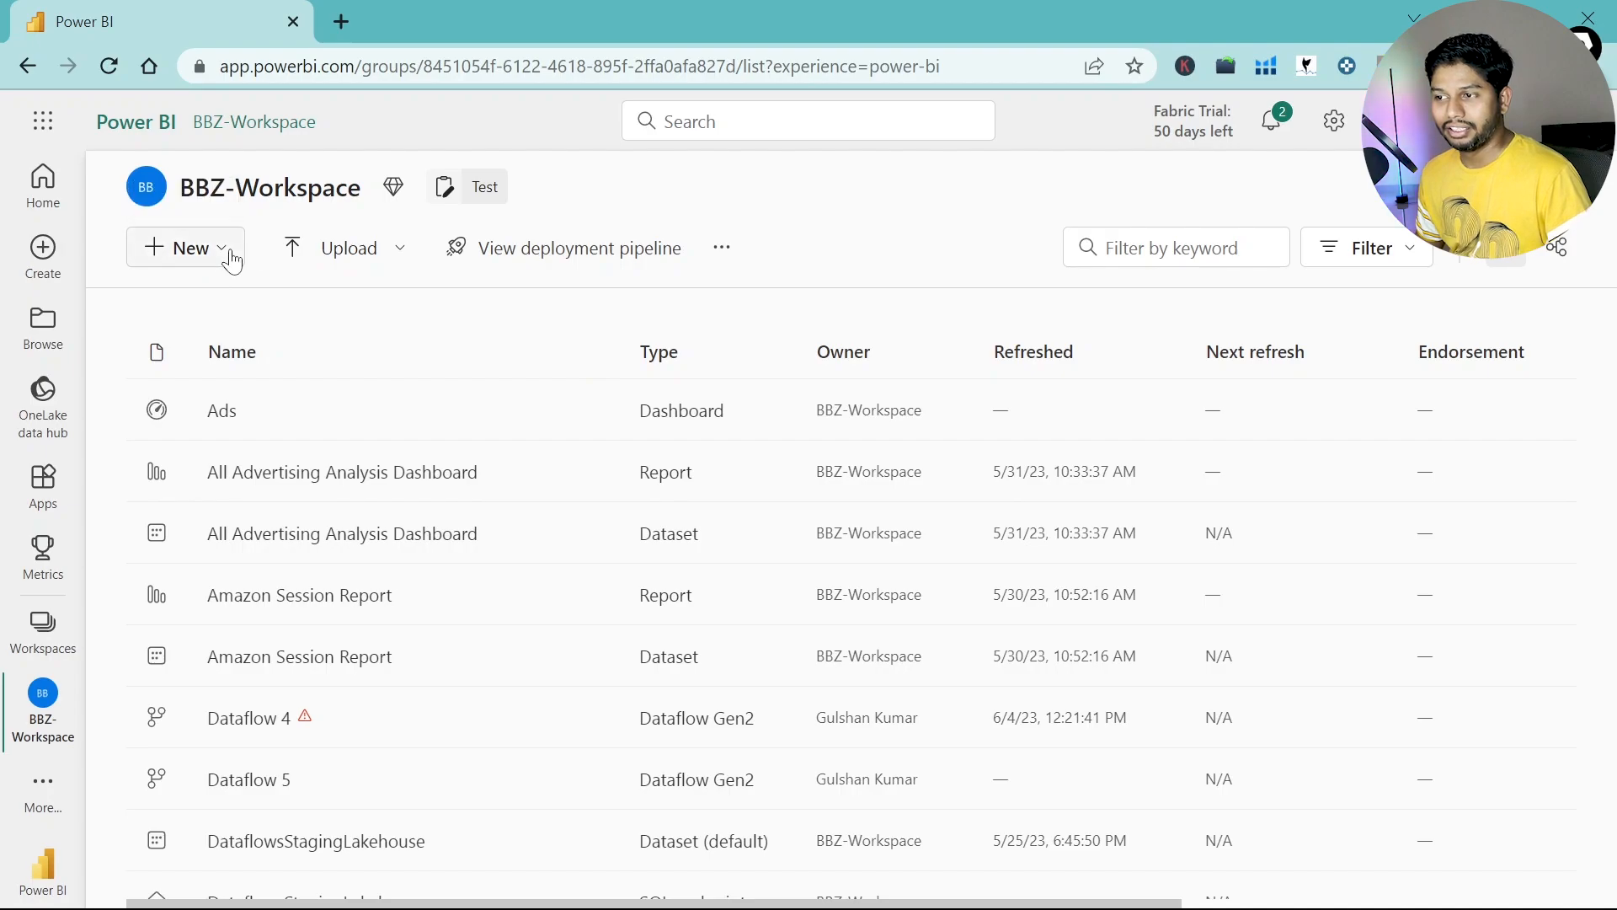
Step: Open the full list of item types that can be created in BBZ-Workspace
{"action": "left_click", "coordinate": [218, 254]}
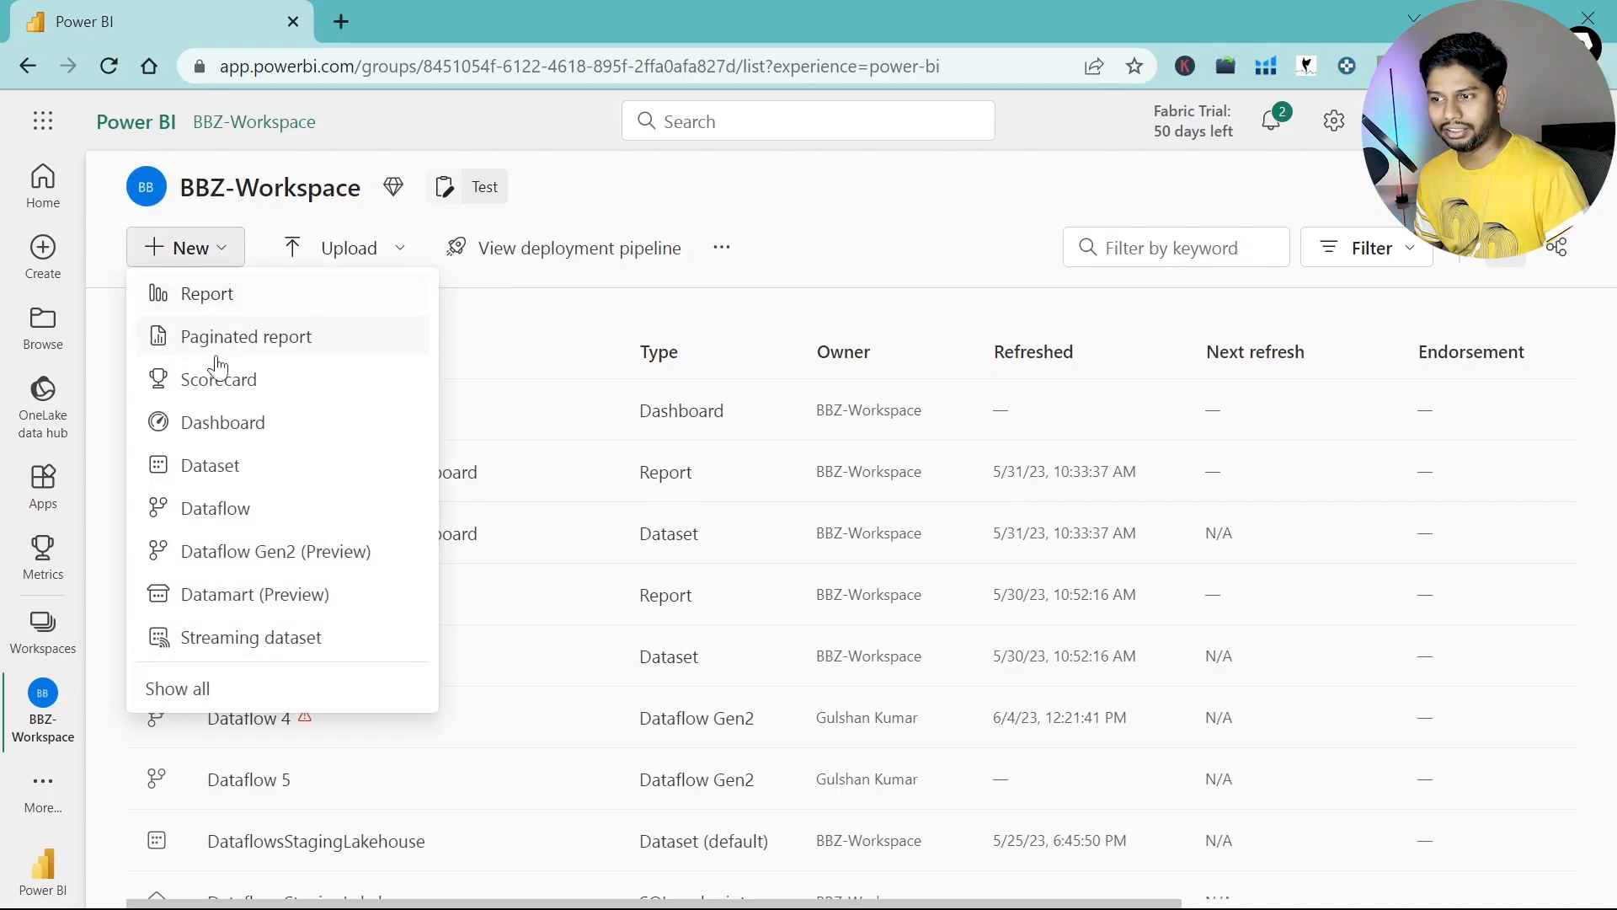
{"action": "left_click", "coordinate": [179, 689]}
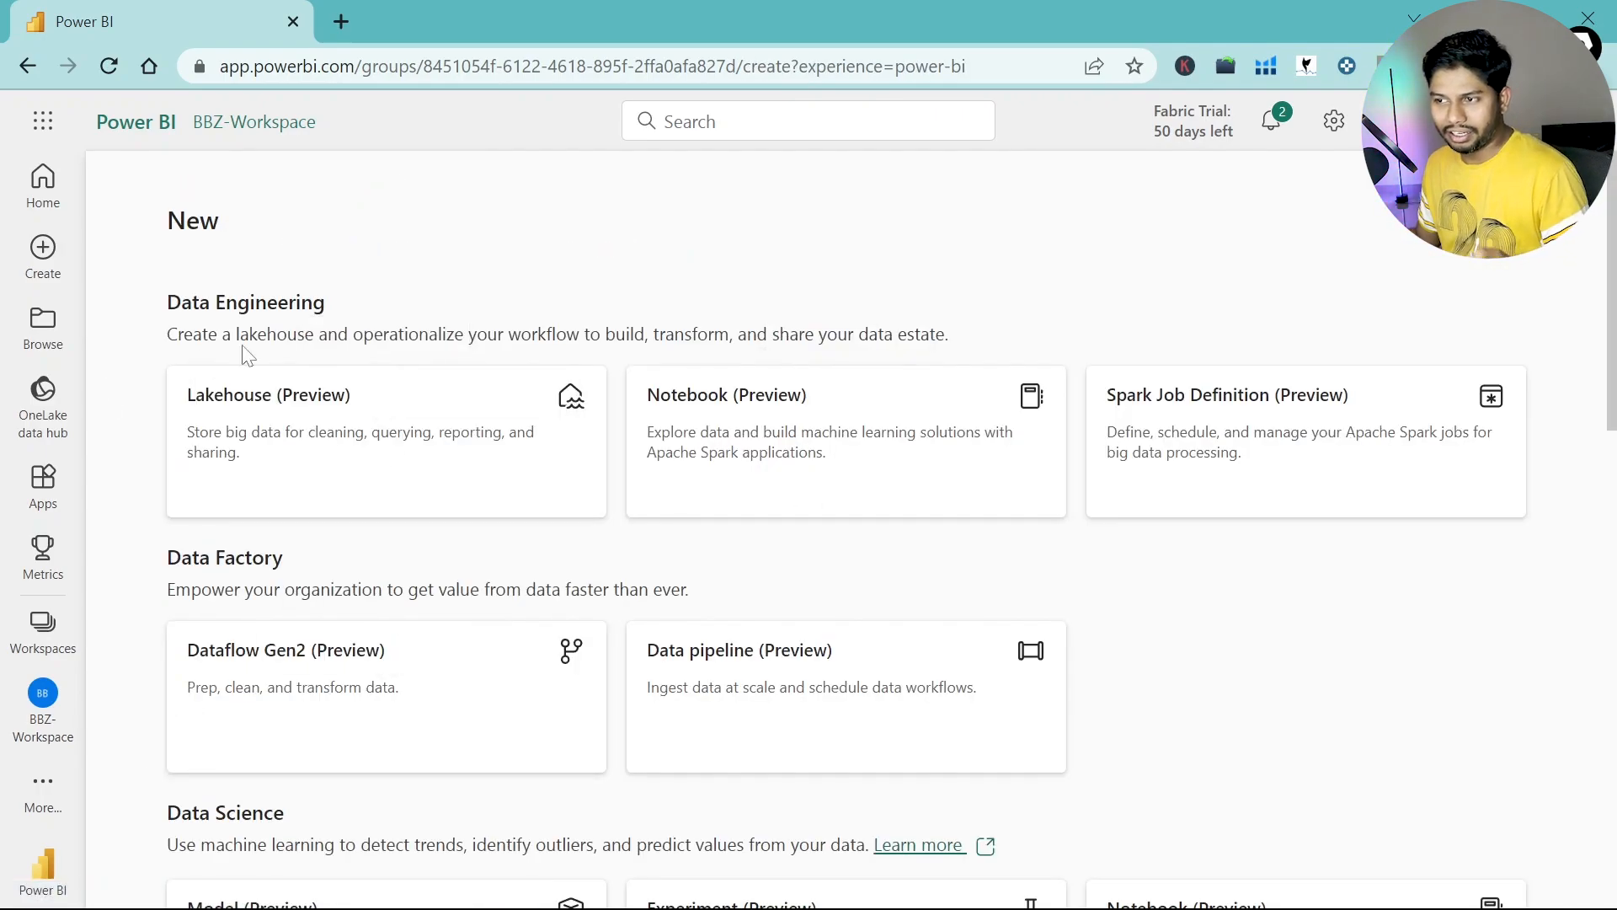
Step: Examine the available item types by category, from Data Engineering through Real-Time Analytics
{"action": "left_click_drag", "start_coordinate": [168, 301], "coordinate": [328, 308]}
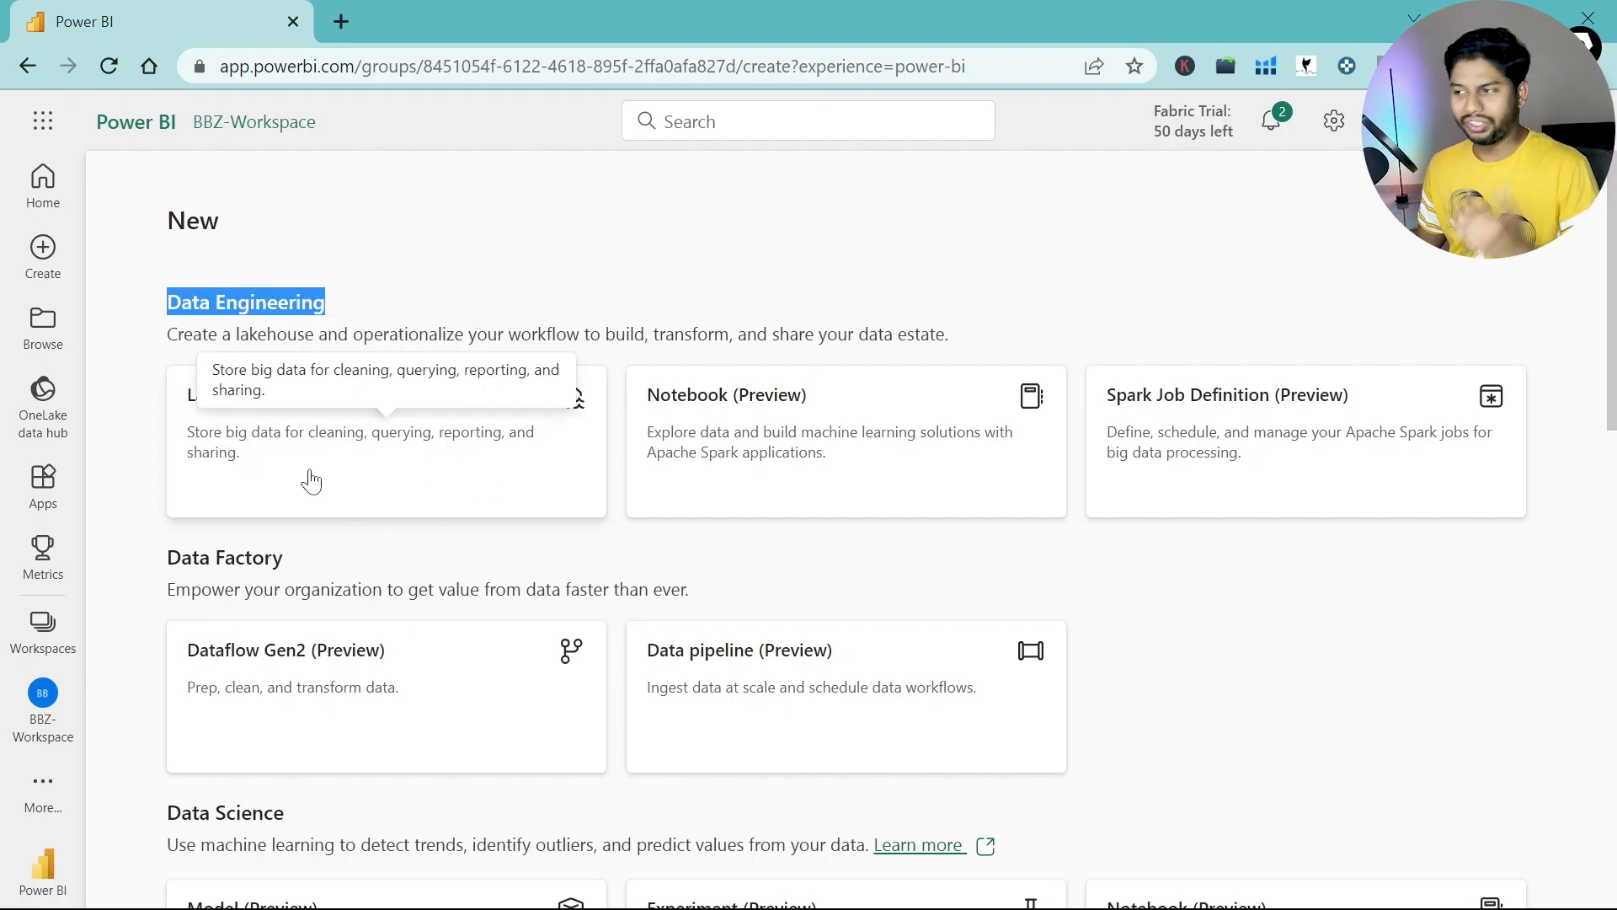
{"action": "scroll", "coordinate": [1306, 613], "scroll_direction": "down", "scroll_amount": 7}
{"action": "scroll", "coordinate": [1307, 616], "scroll_direction": "down", "scroll_amount": 5}
{"action": "scroll", "coordinate": [934, 347], "scroll_direction": "down", "scroll_amount": 1}
{"action": "scroll", "coordinate": [933, 346], "scroll_direction": "down", "scroll_amount": 3}
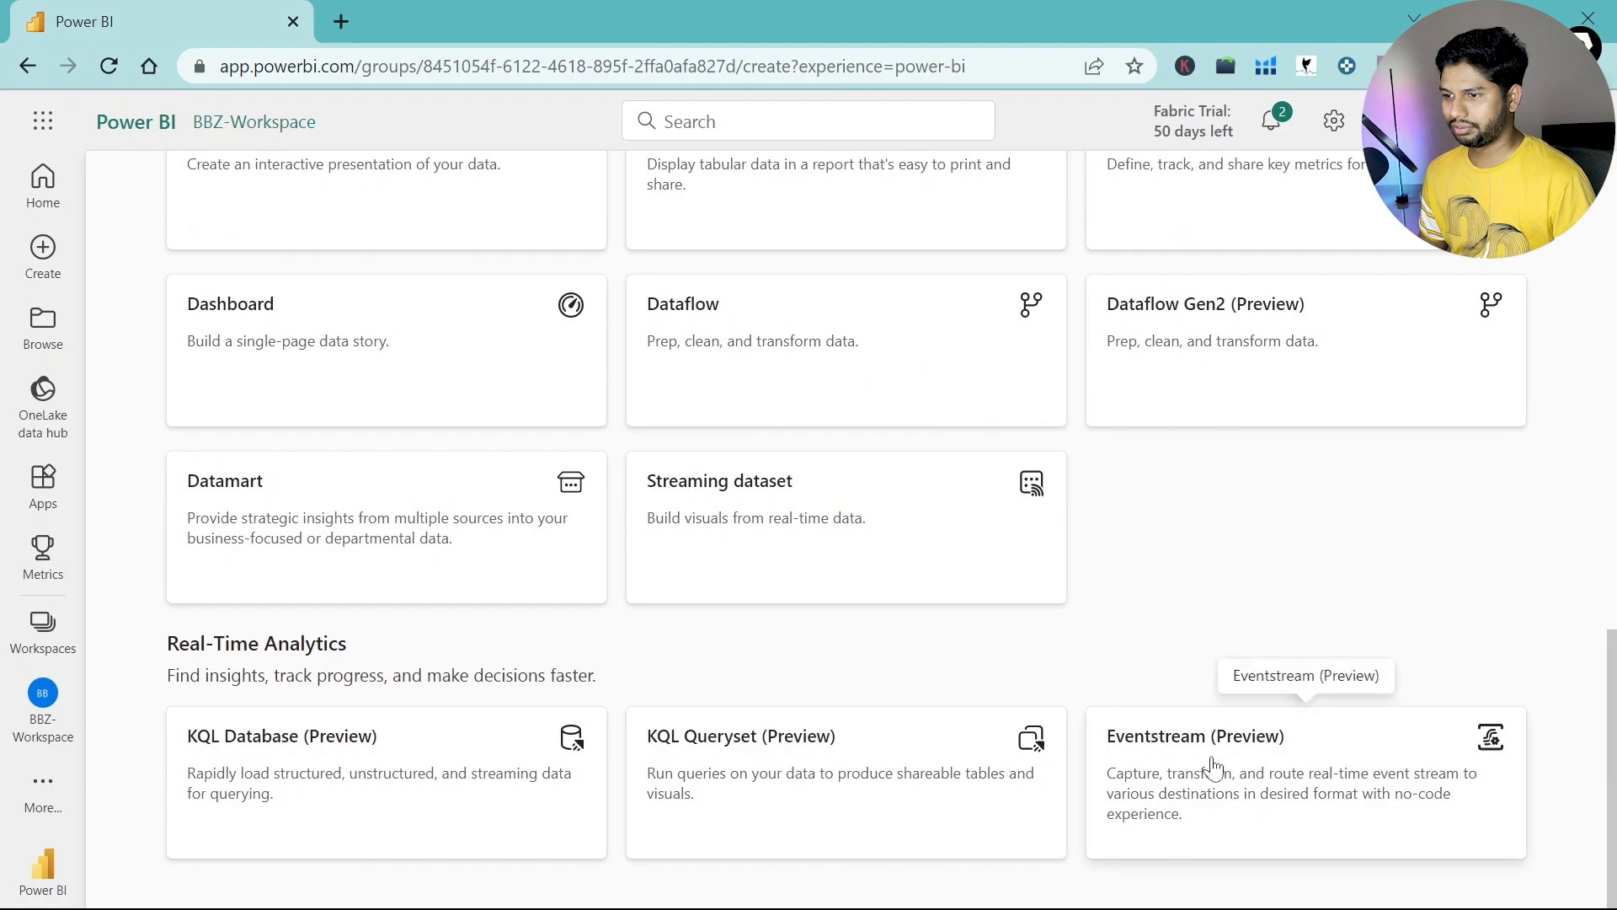
{"action": "scroll", "coordinate": [1072, 665], "scroll_direction": "up", "scroll_amount": 15}
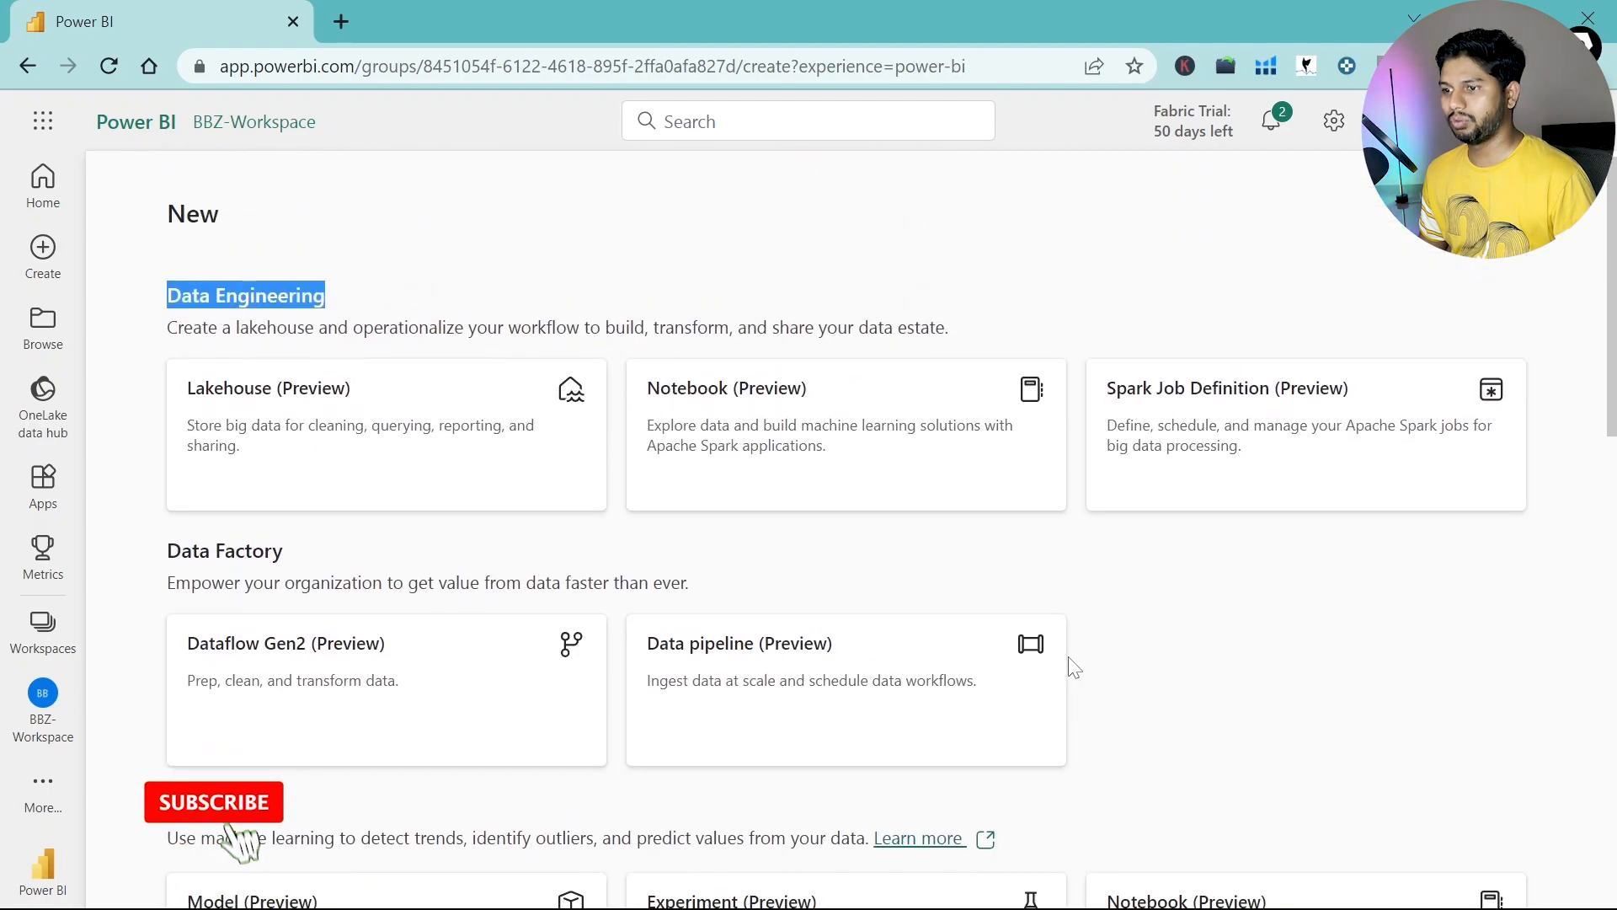
{"action": "left_click", "coordinate": [484, 273]}
{"action": "left_click_drag", "start_coordinate": [167, 302], "coordinate": [325, 302]}
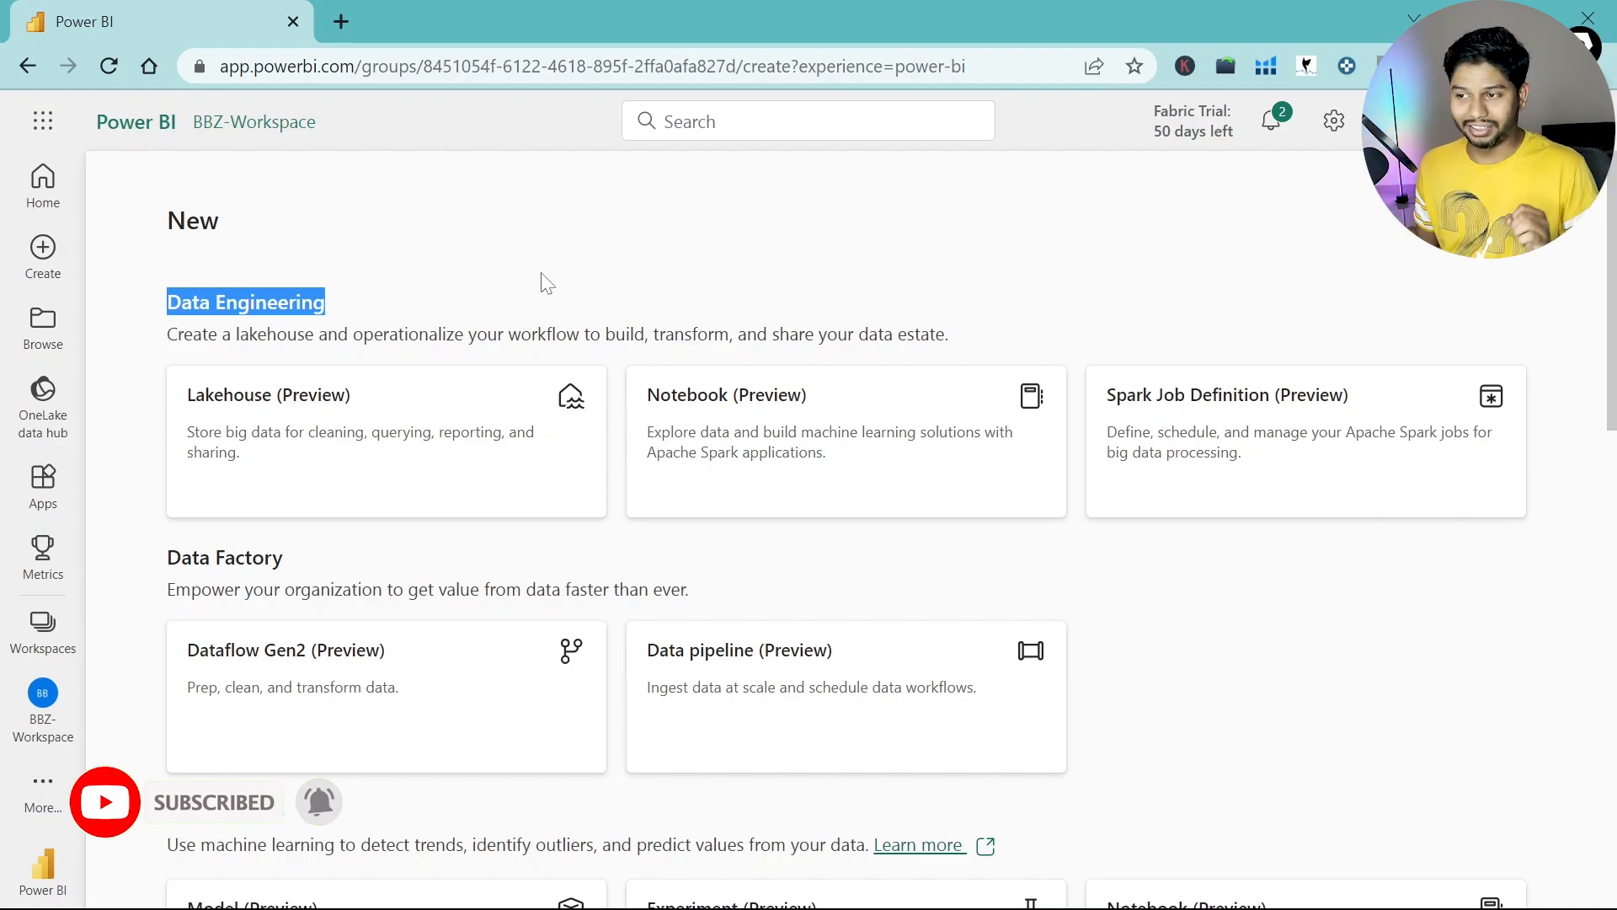
{"action": "left_click", "coordinate": [499, 263]}
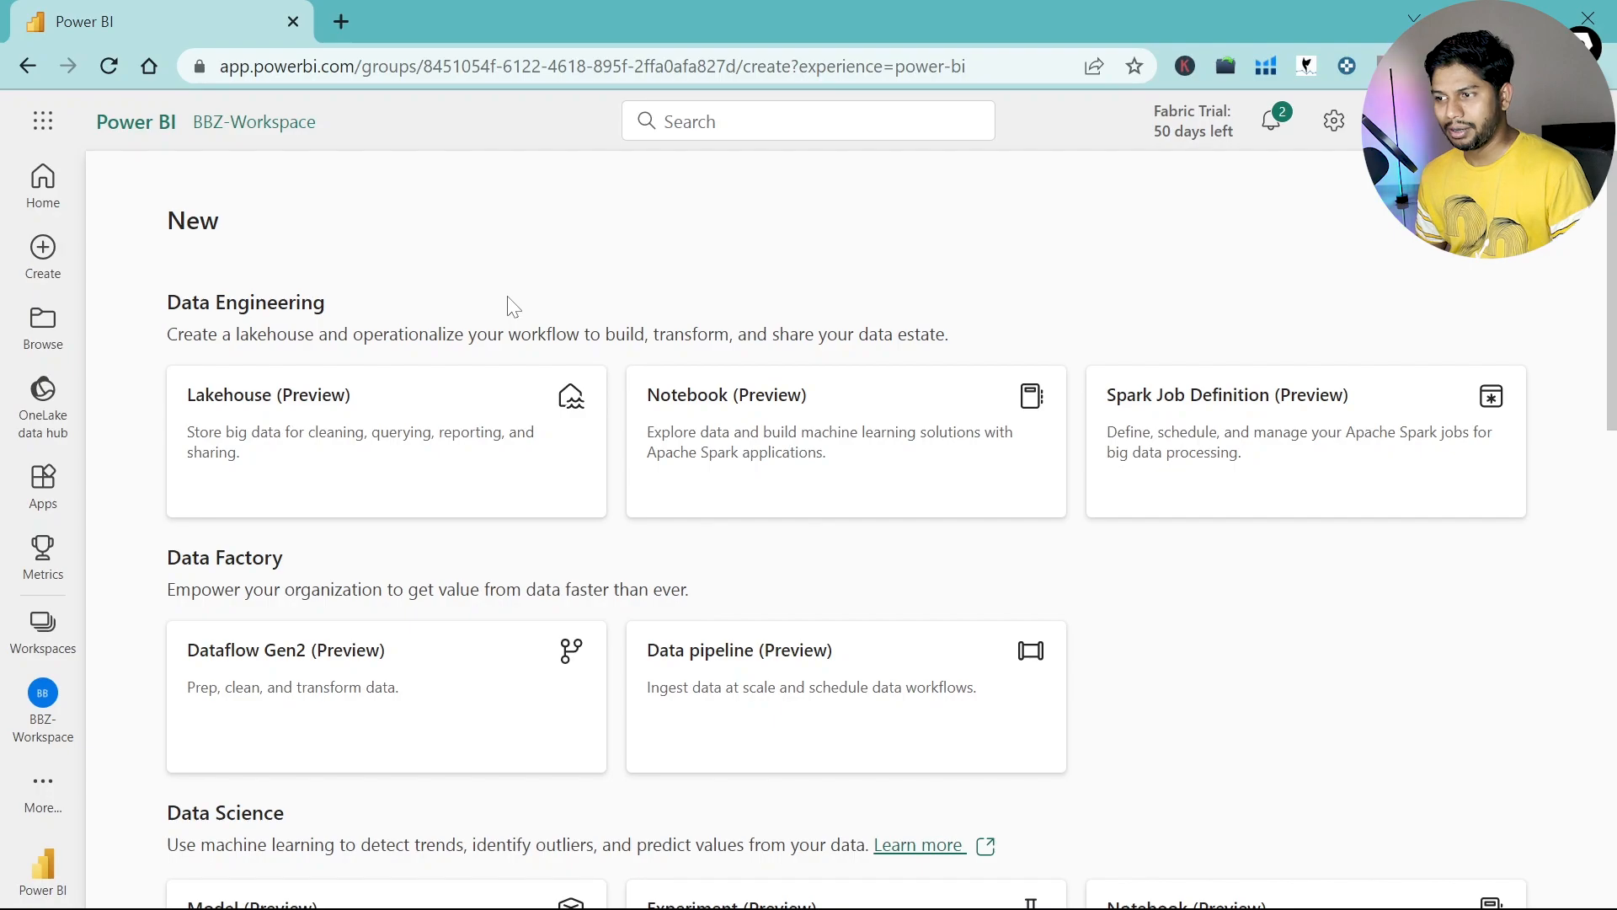
Step: Create a new lakehouse named Lake01
{"action": "left_click", "coordinate": [366, 448]}
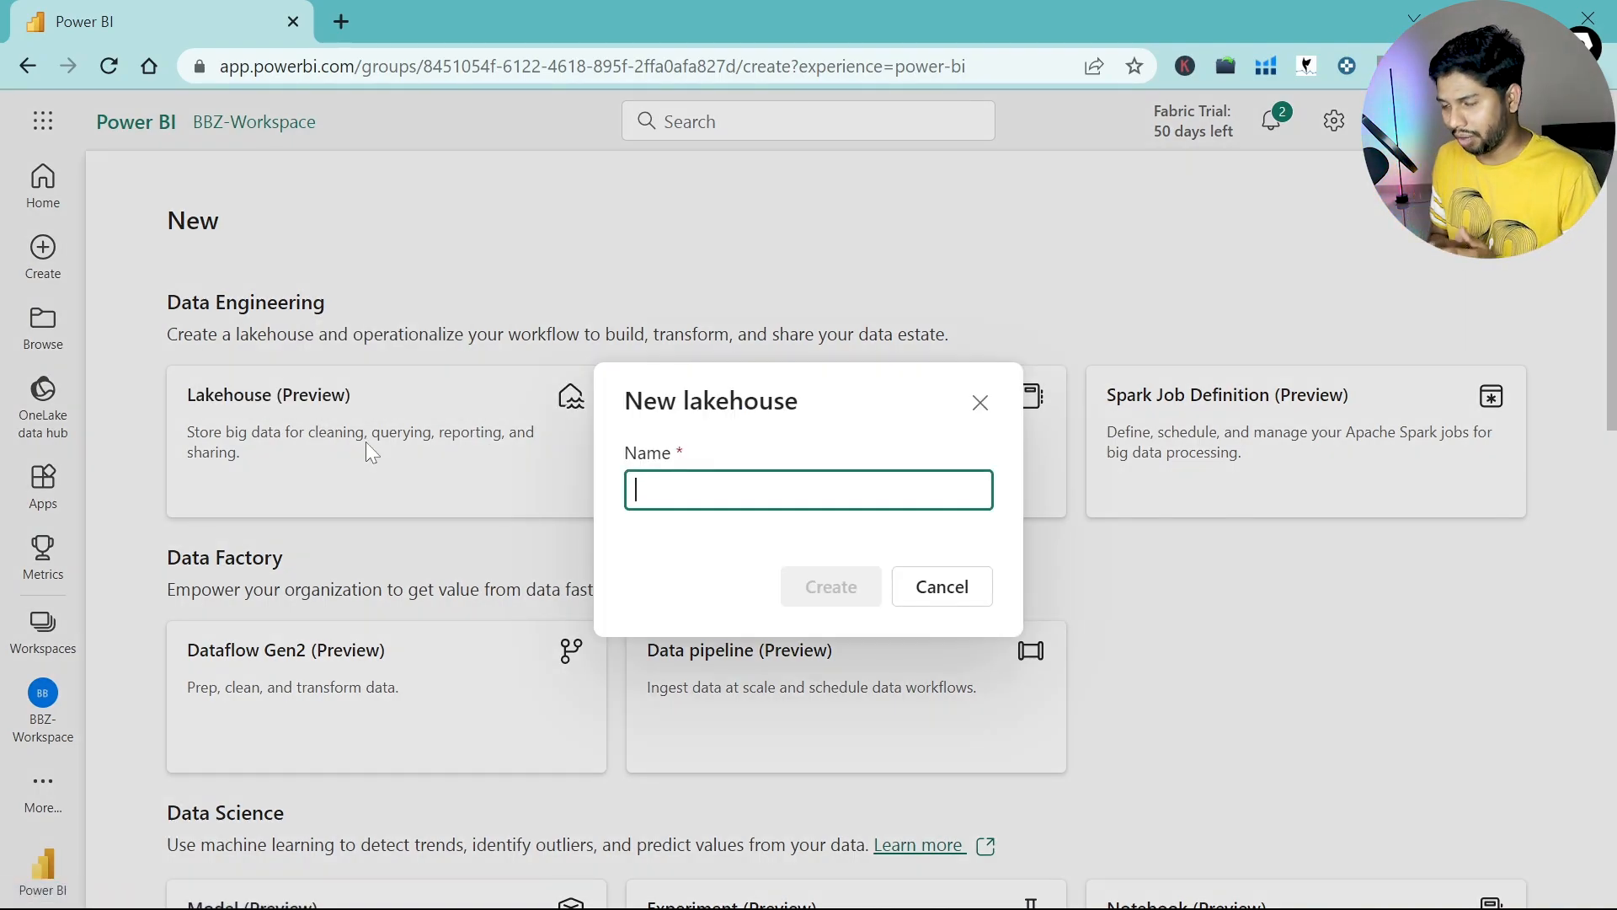
{"action": "type", "text": "Lake01"}
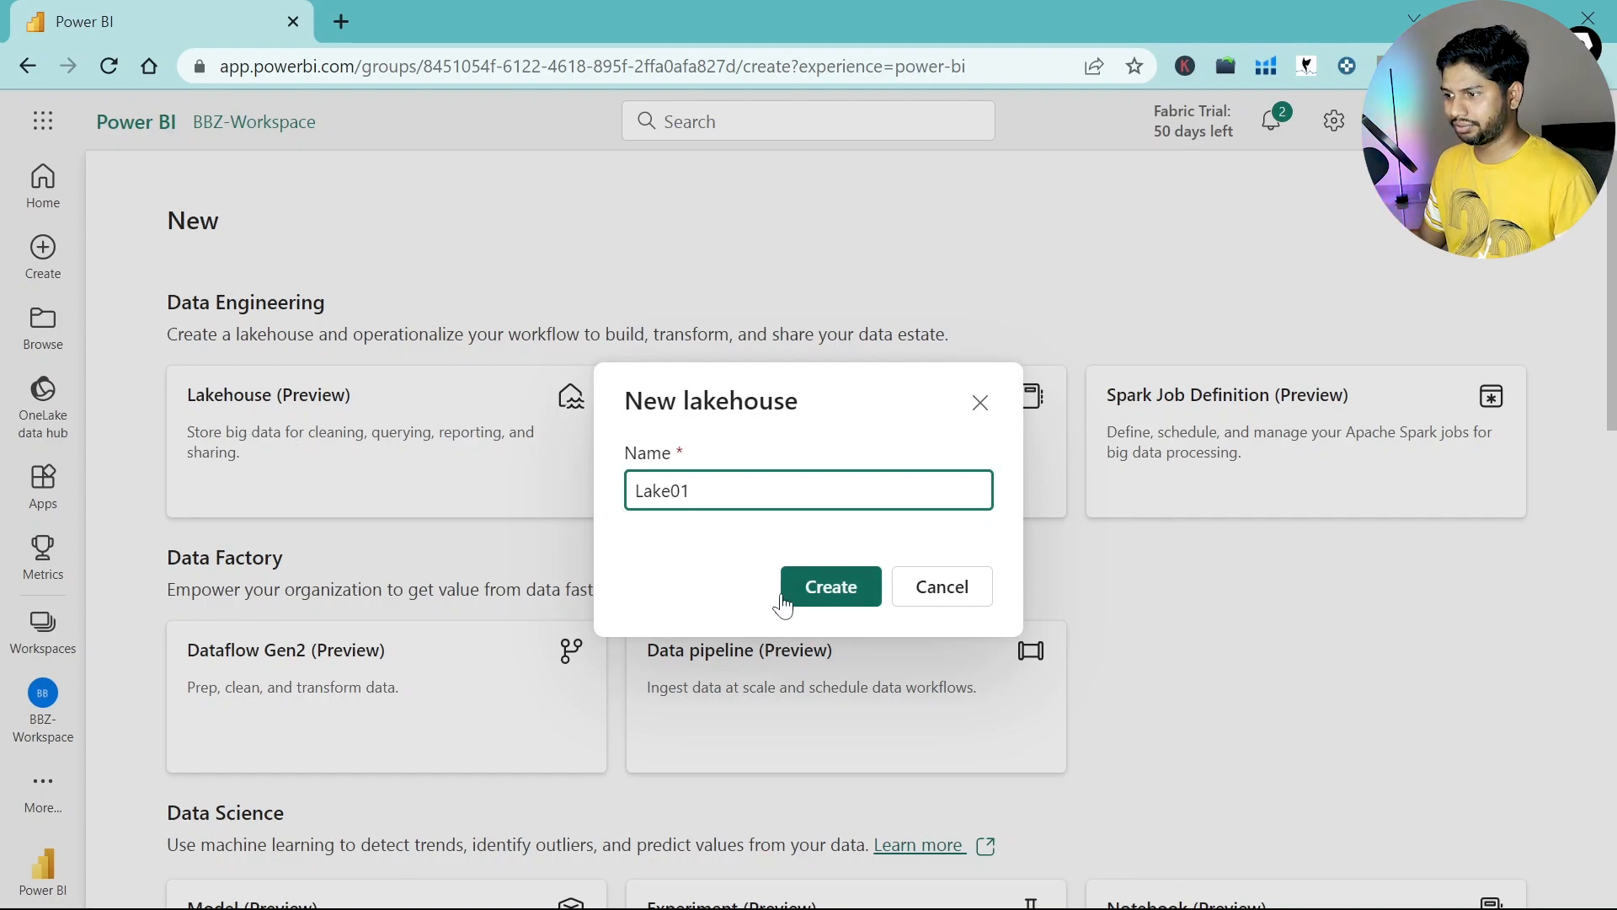
{"action": "left_click", "coordinate": [832, 587]}
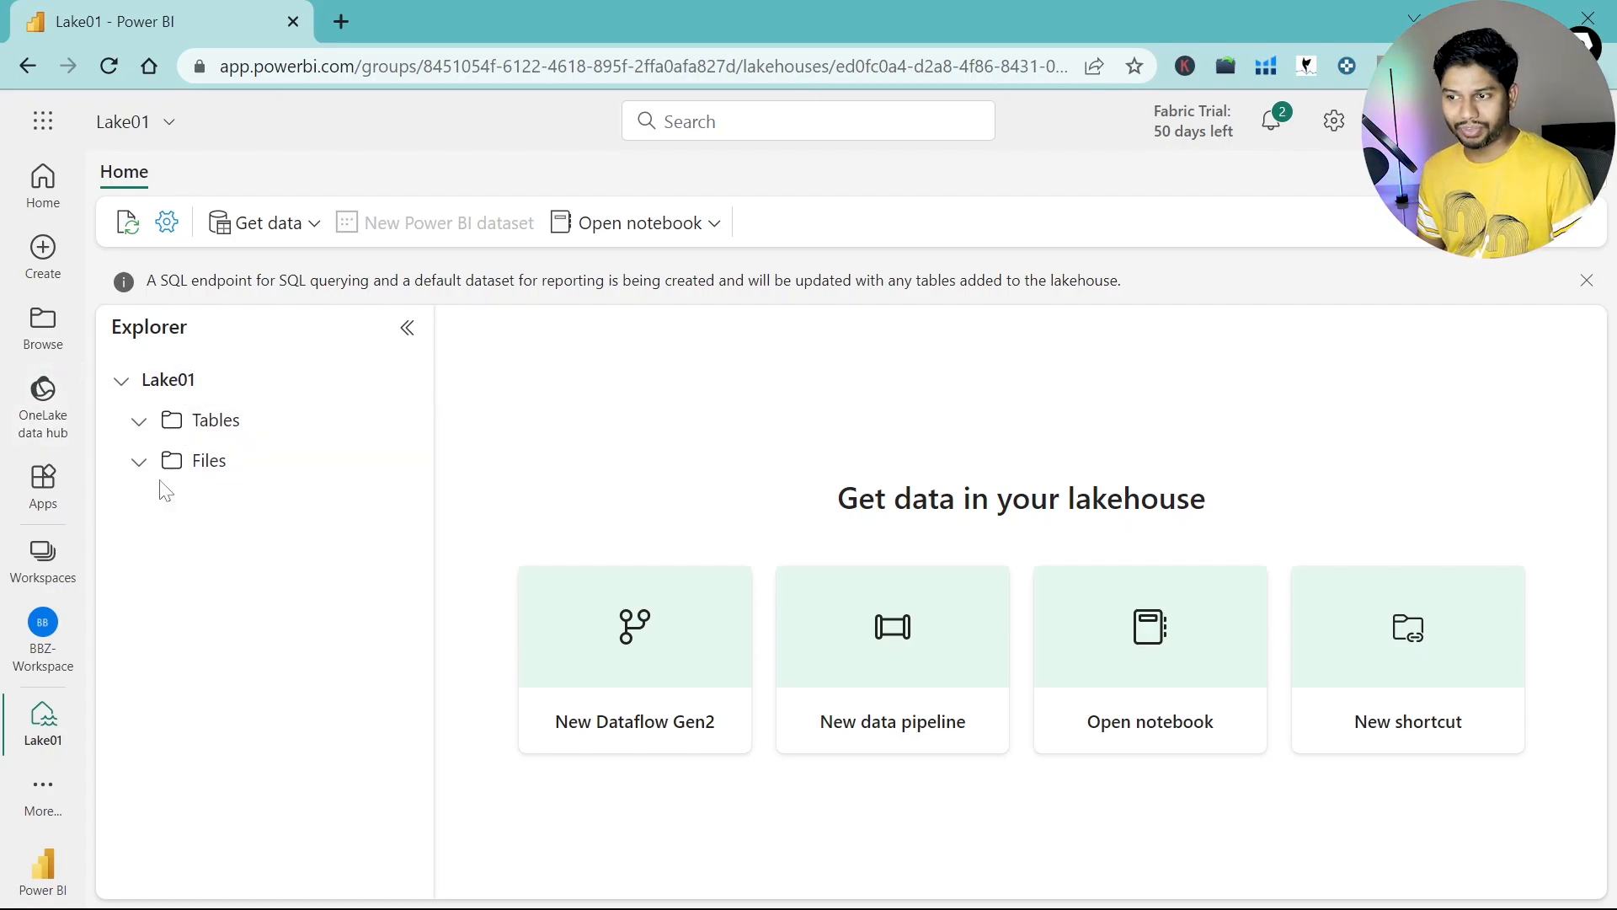
Step: Inspect the Tables and Files folders of Lake01 and read the notice about the SQL endpoint
{"action": "left_click", "coordinate": [139, 420]}
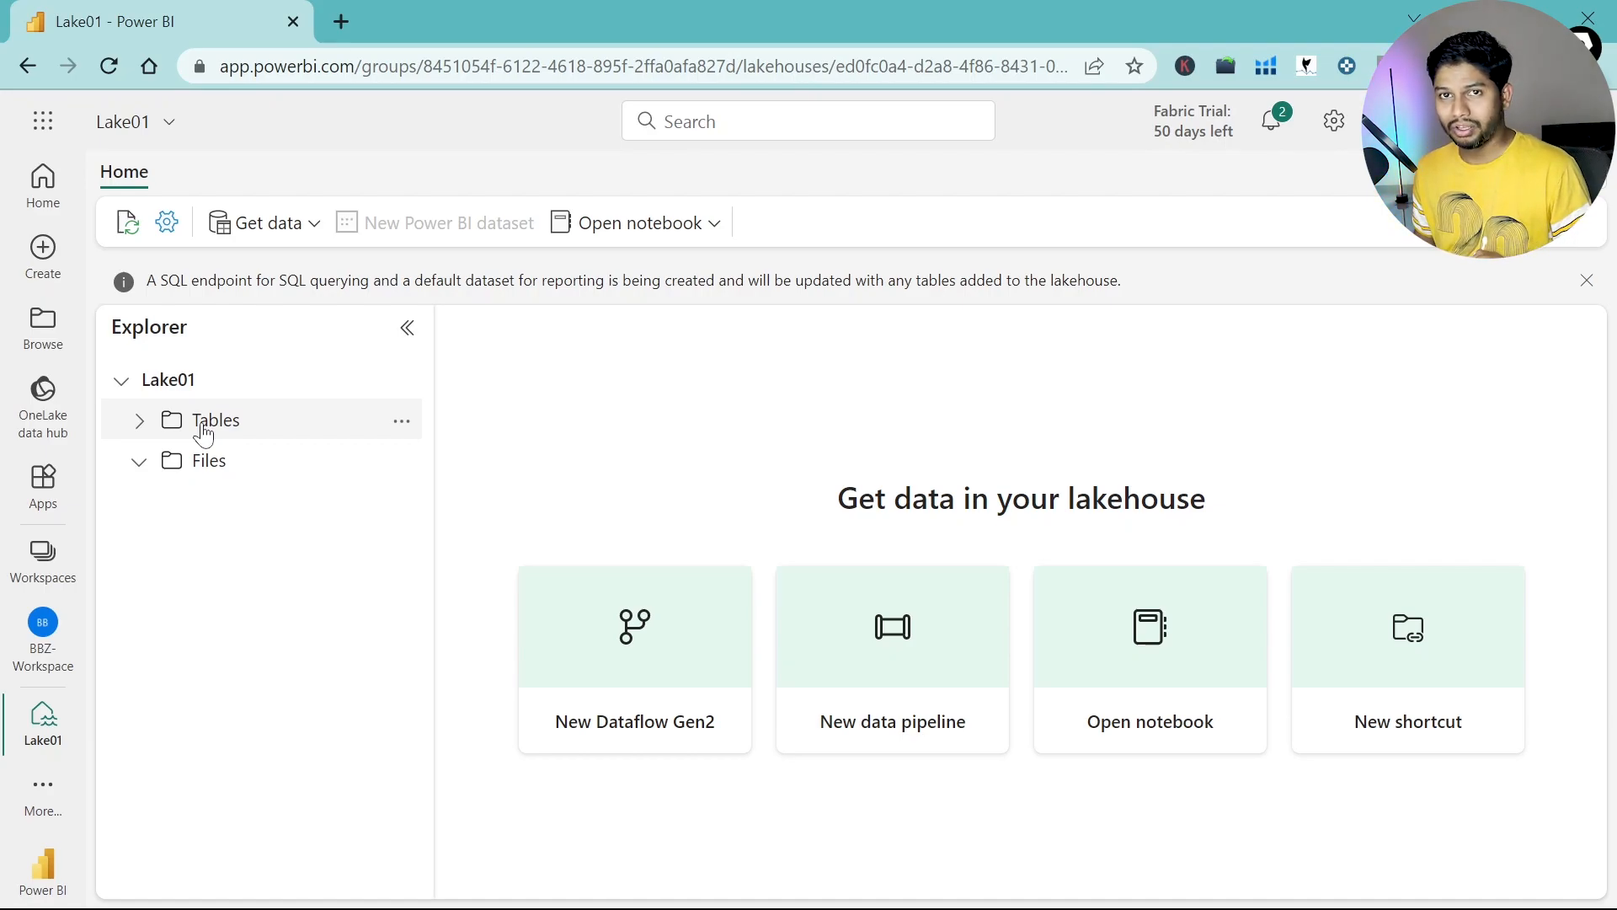
{"action": "left_click", "coordinate": [203, 463]}
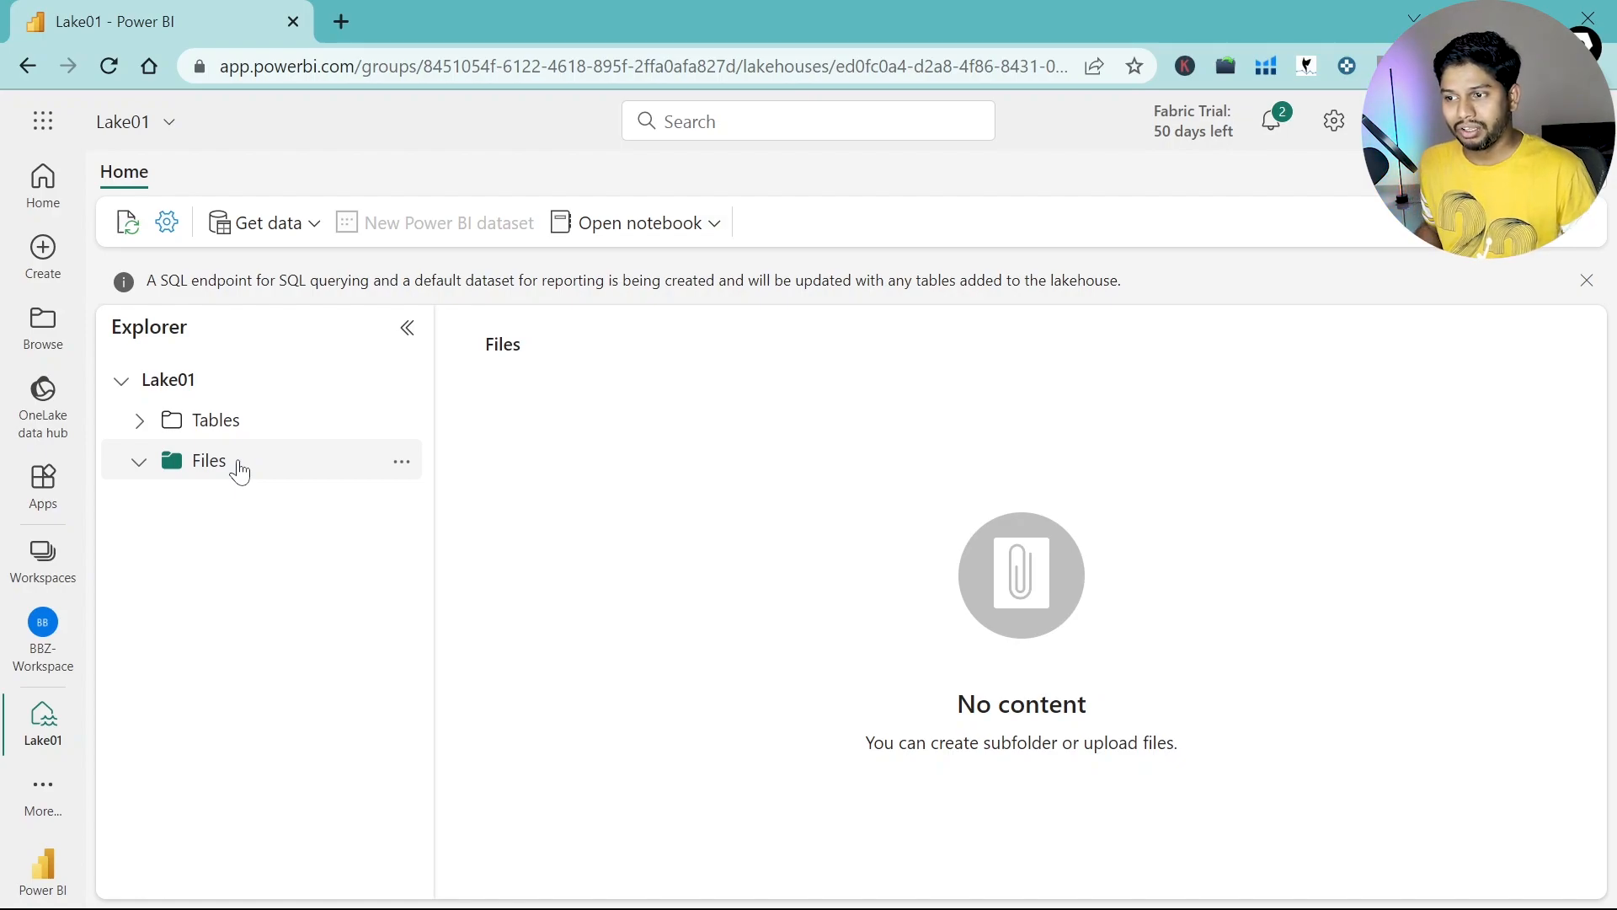
{"action": "left_click", "coordinate": [147, 434]}
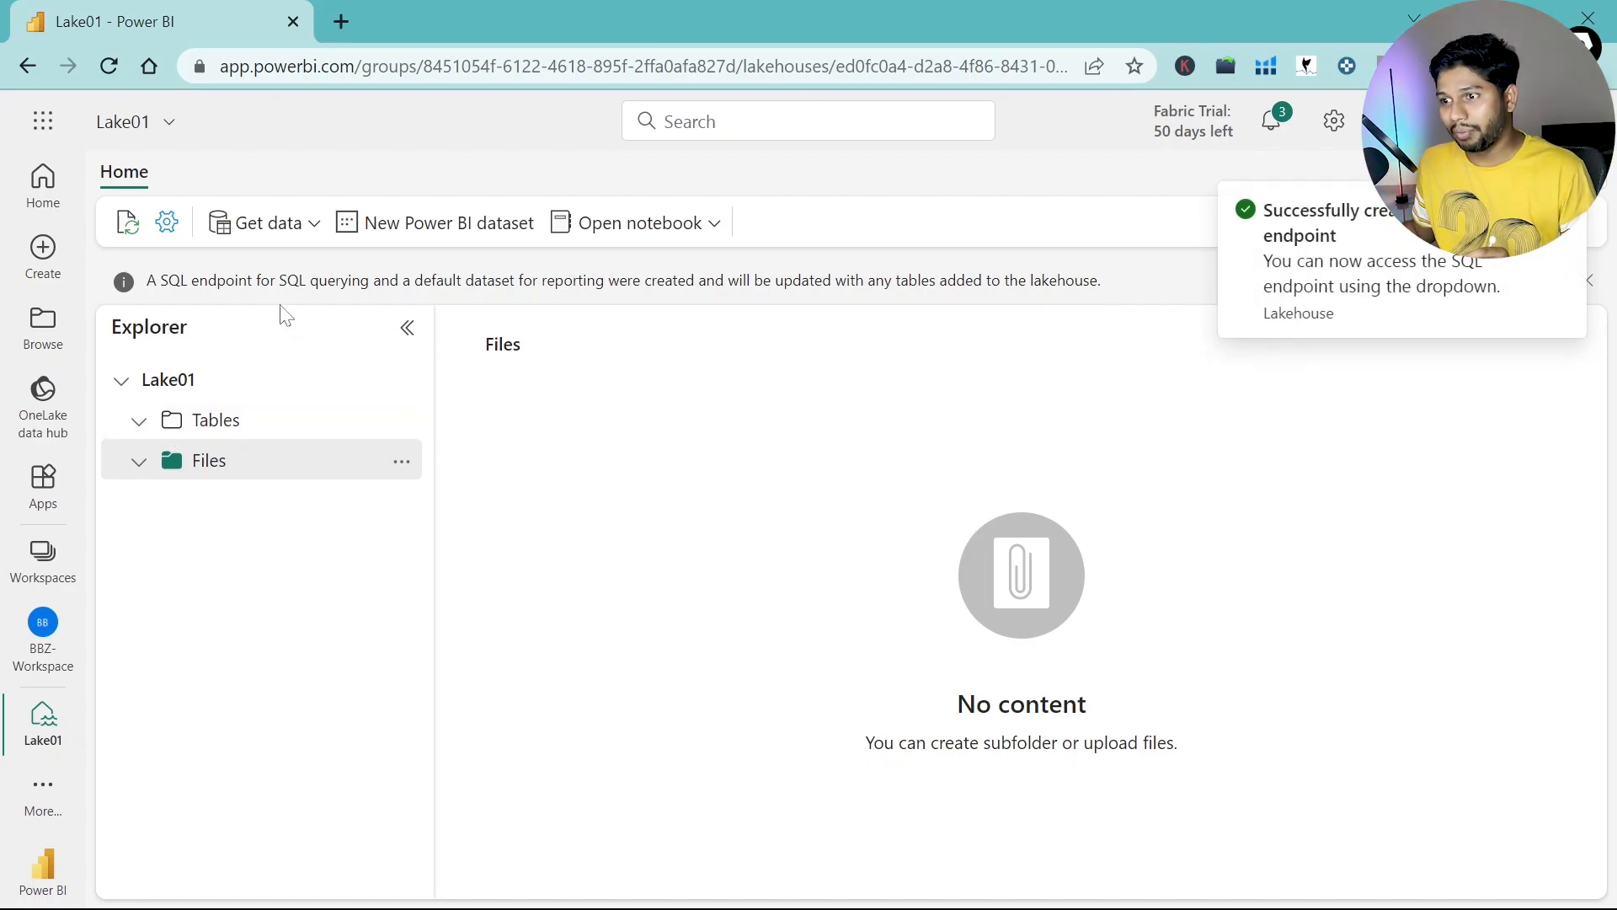
{"action": "left_click_drag", "start_coordinate": [169, 280], "coordinate": [298, 280]}
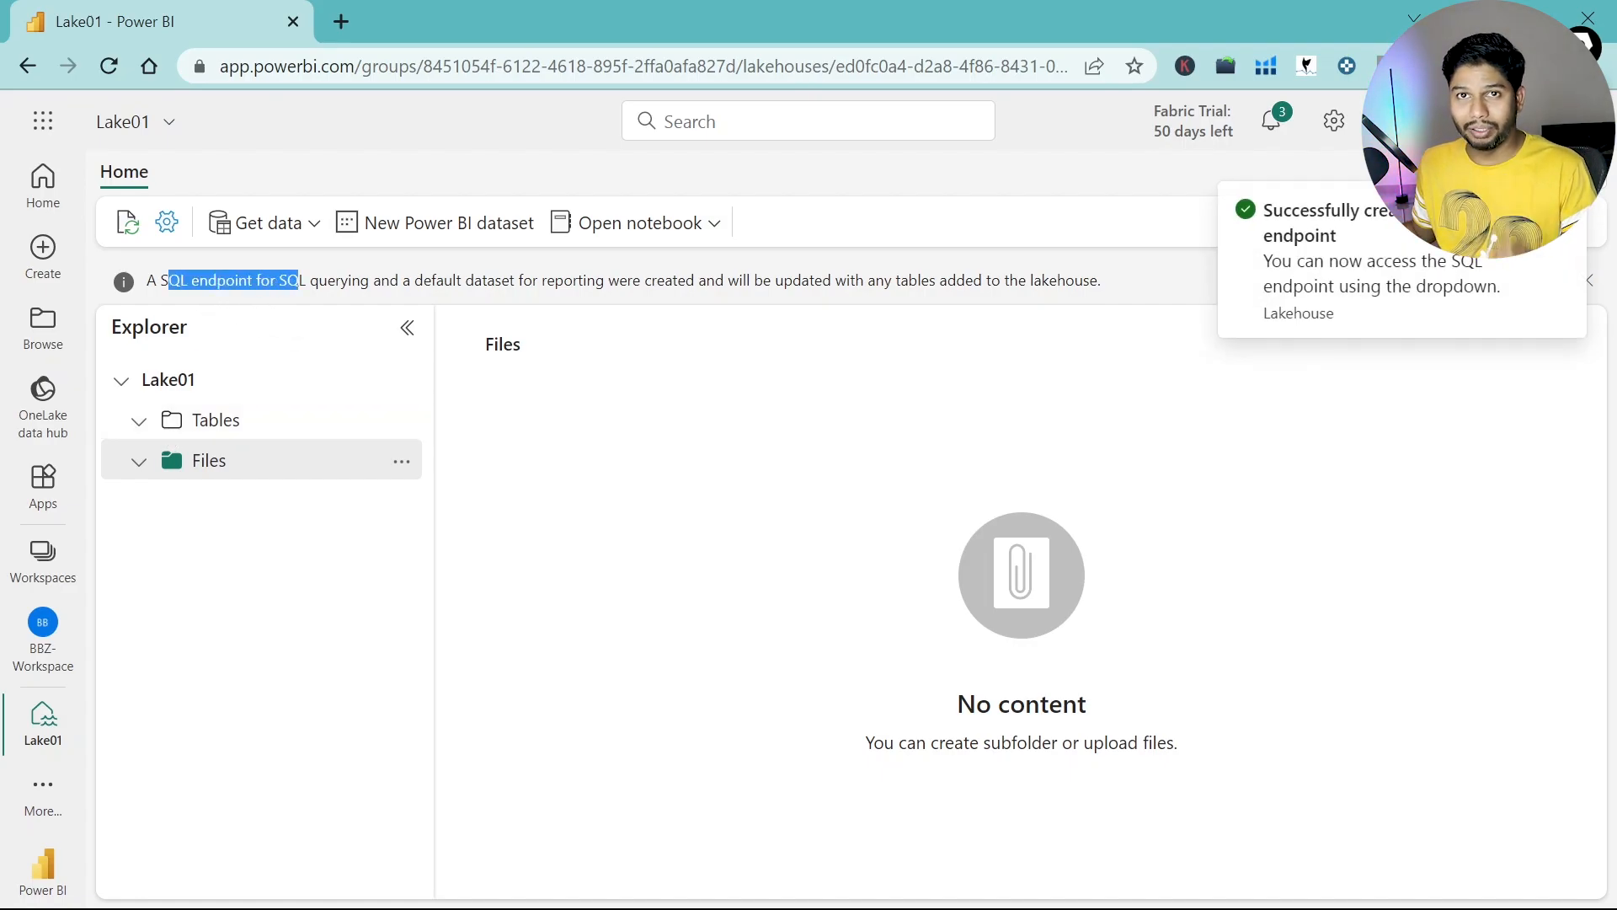
{"action": "left_click", "coordinate": [272, 565]}
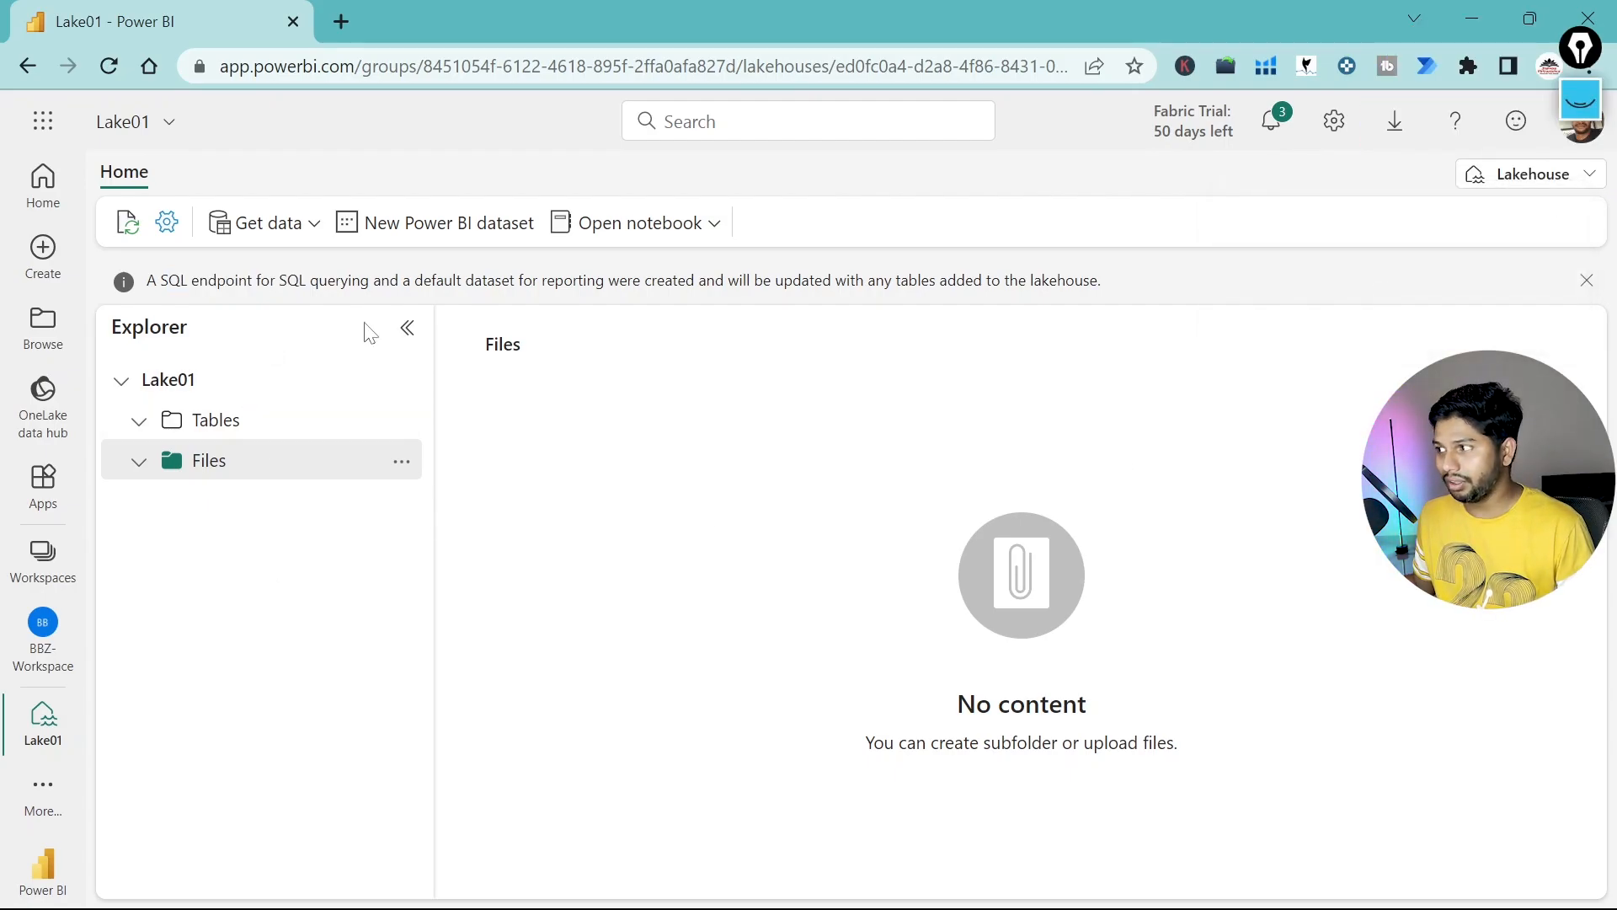
Step: Switch Lake01 to its SQL endpoint and examine the folders under the dbo schema
{"action": "left_click", "coordinate": [1575, 178]}
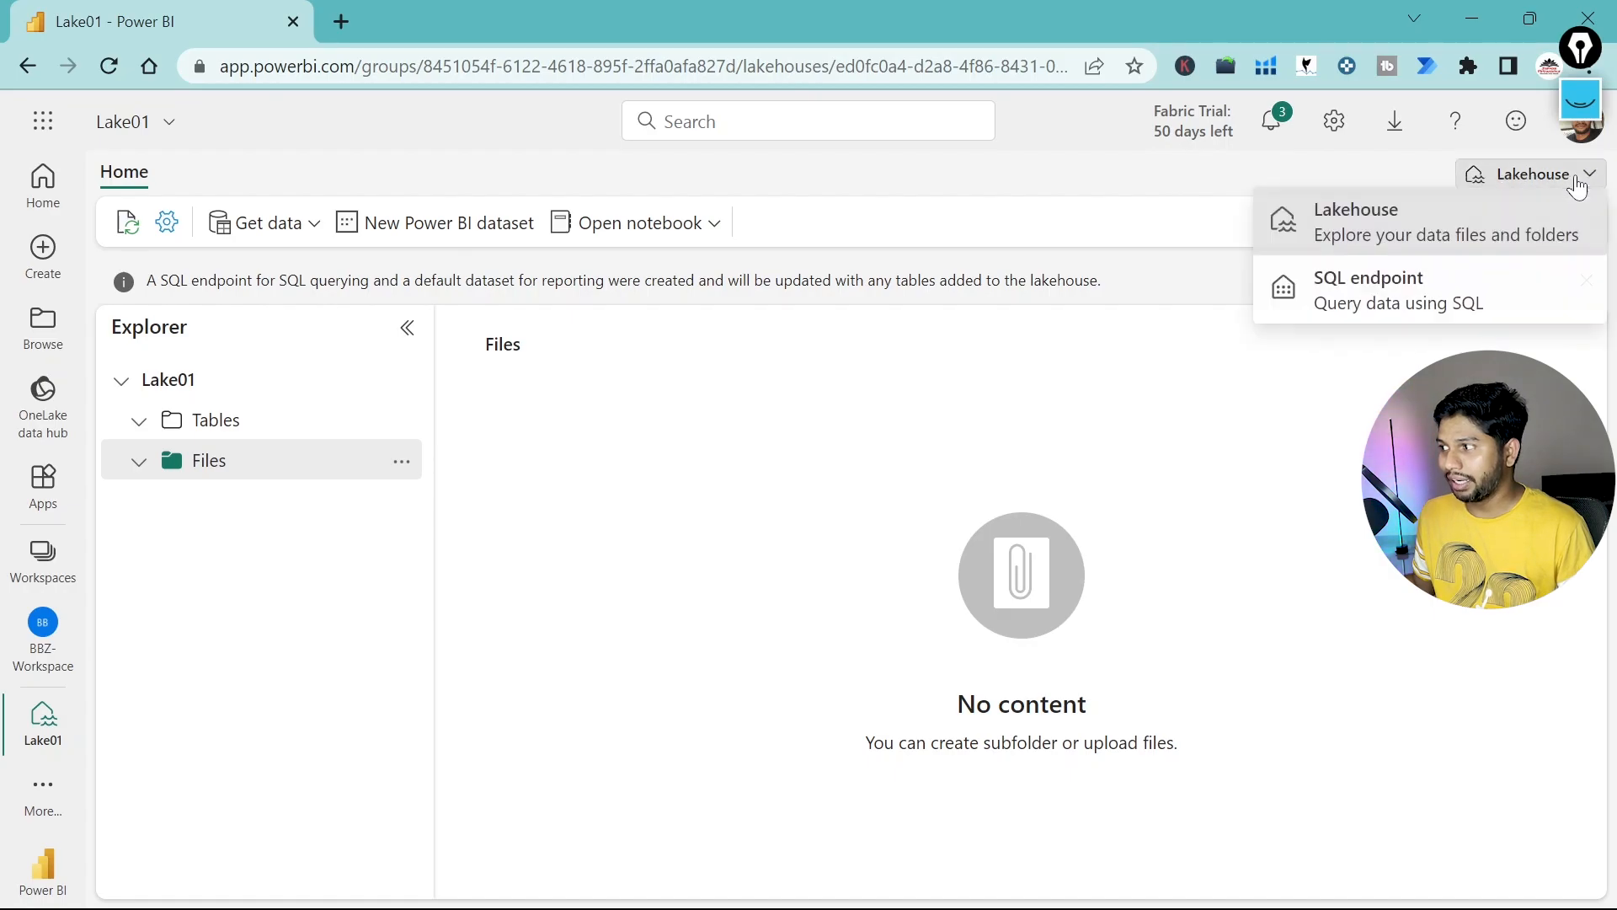
{"action": "left_click", "coordinate": [1366, 291]}
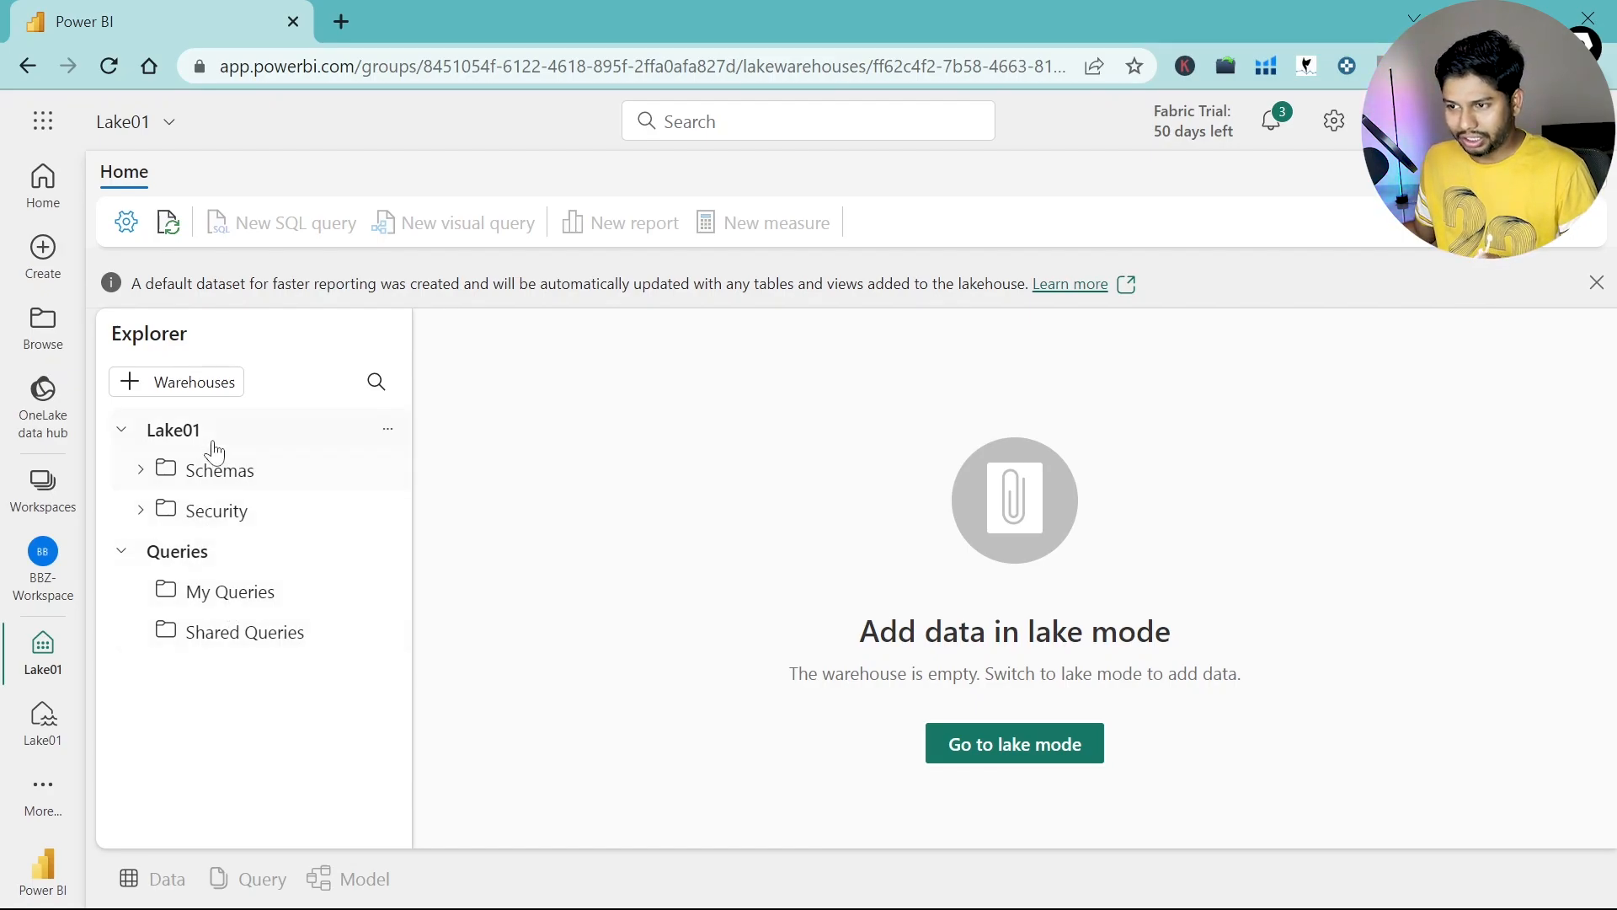
{"action": "left_click", "coordinate": [142, 471]}
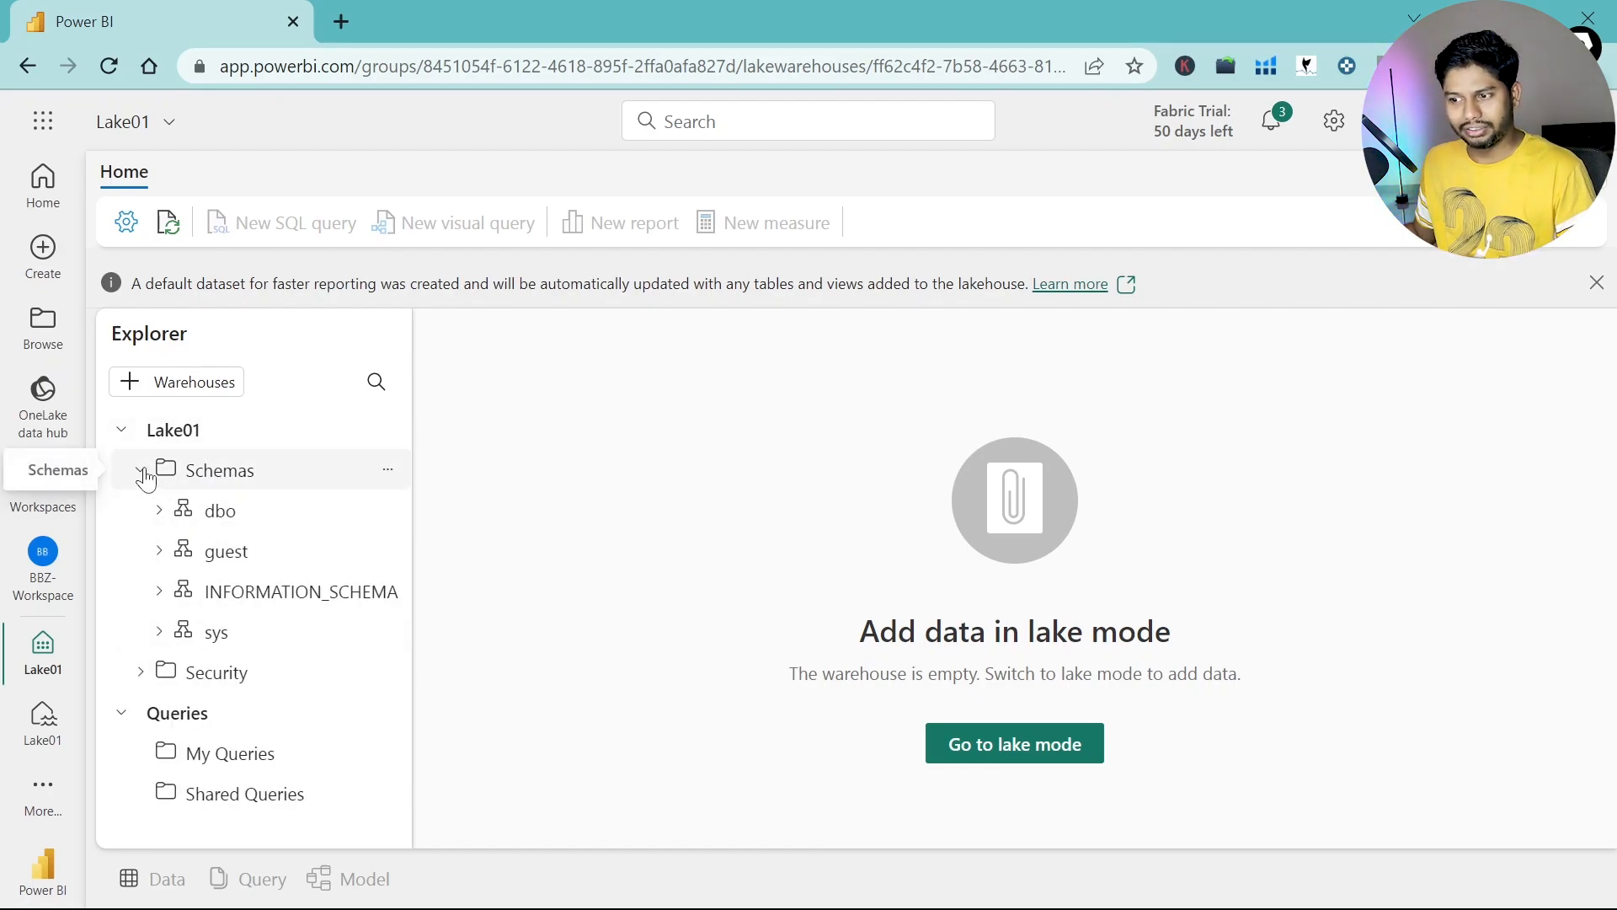
{"action": "left_click", "coordinate": [162, 513]}
{"action": "left_click", "coordinate": [178, 632]}
{"action": "scroll", "coordinate": [234, 558], "scroll_direction": "down", "scroll_amount": 2}
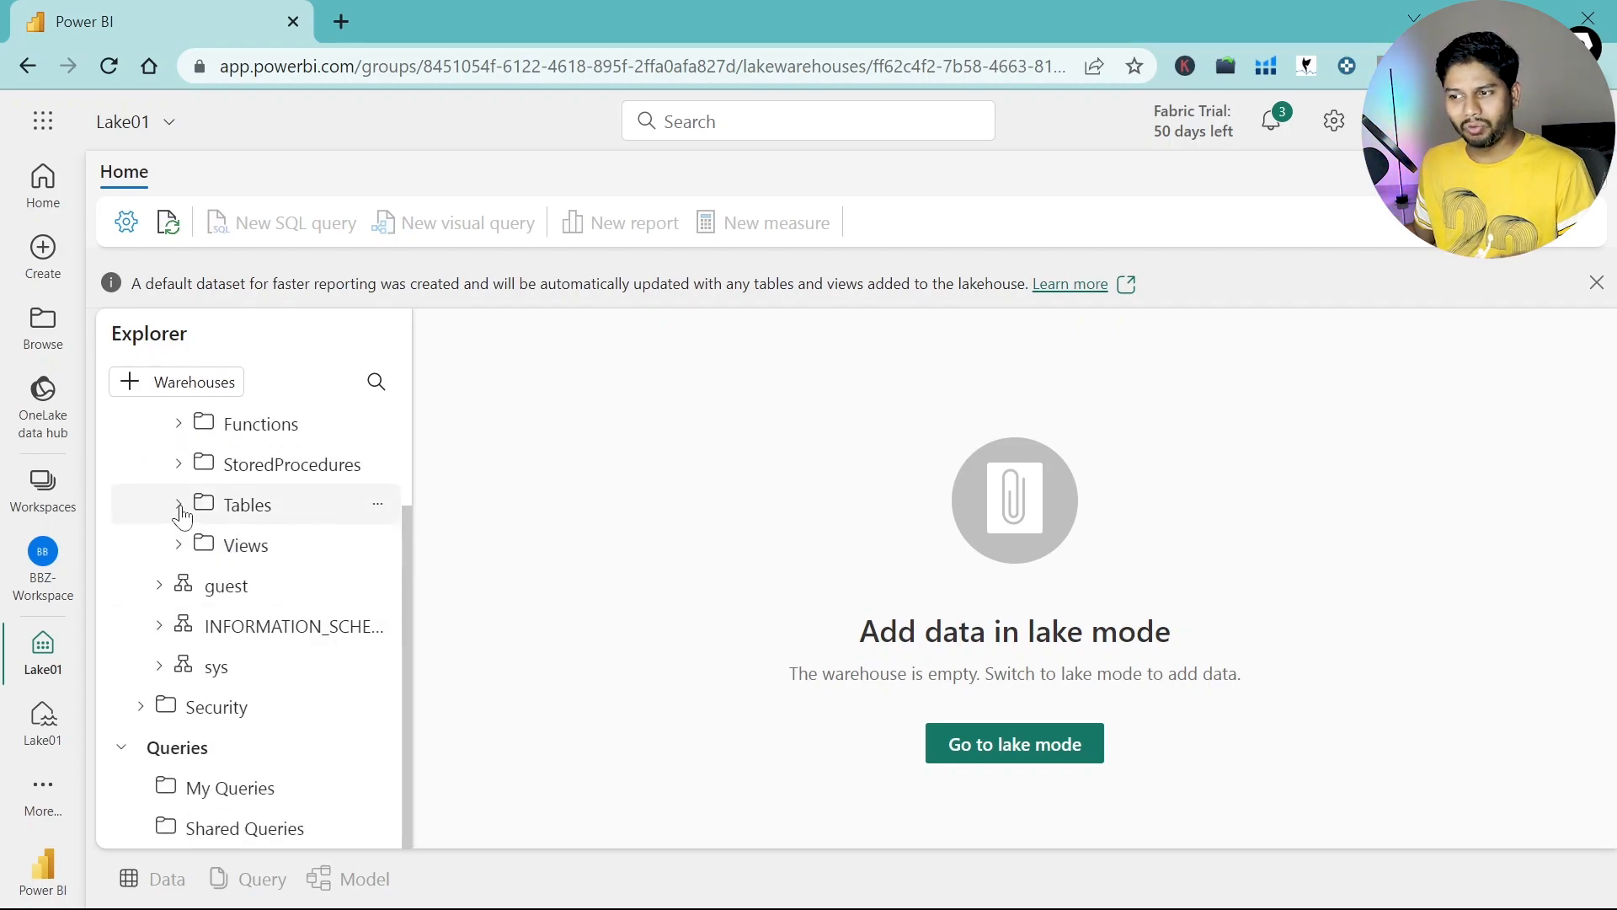
{"action": "scroll", "coordinate": [182, 519], "scroll_direction": "up", "scroll_amount": 2}
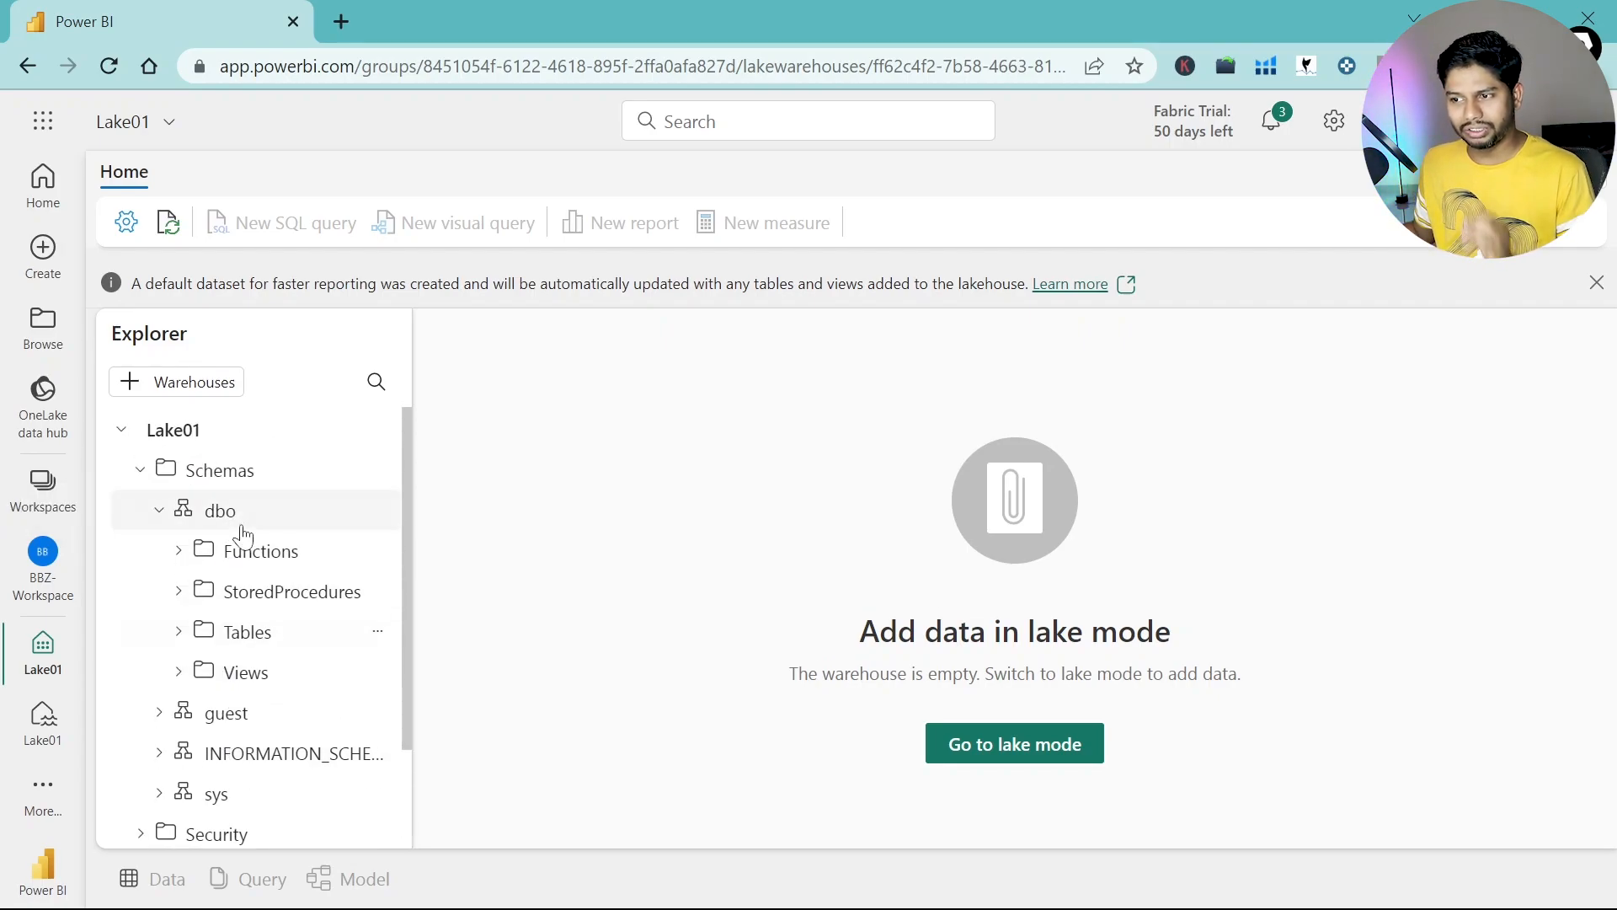
{"action": "left_click", "coordinate": [142, 472]}
{"action": "left_click", "coordinate": [122, 430]}
{"action": "left_click", "coordinate": [122, 431]}
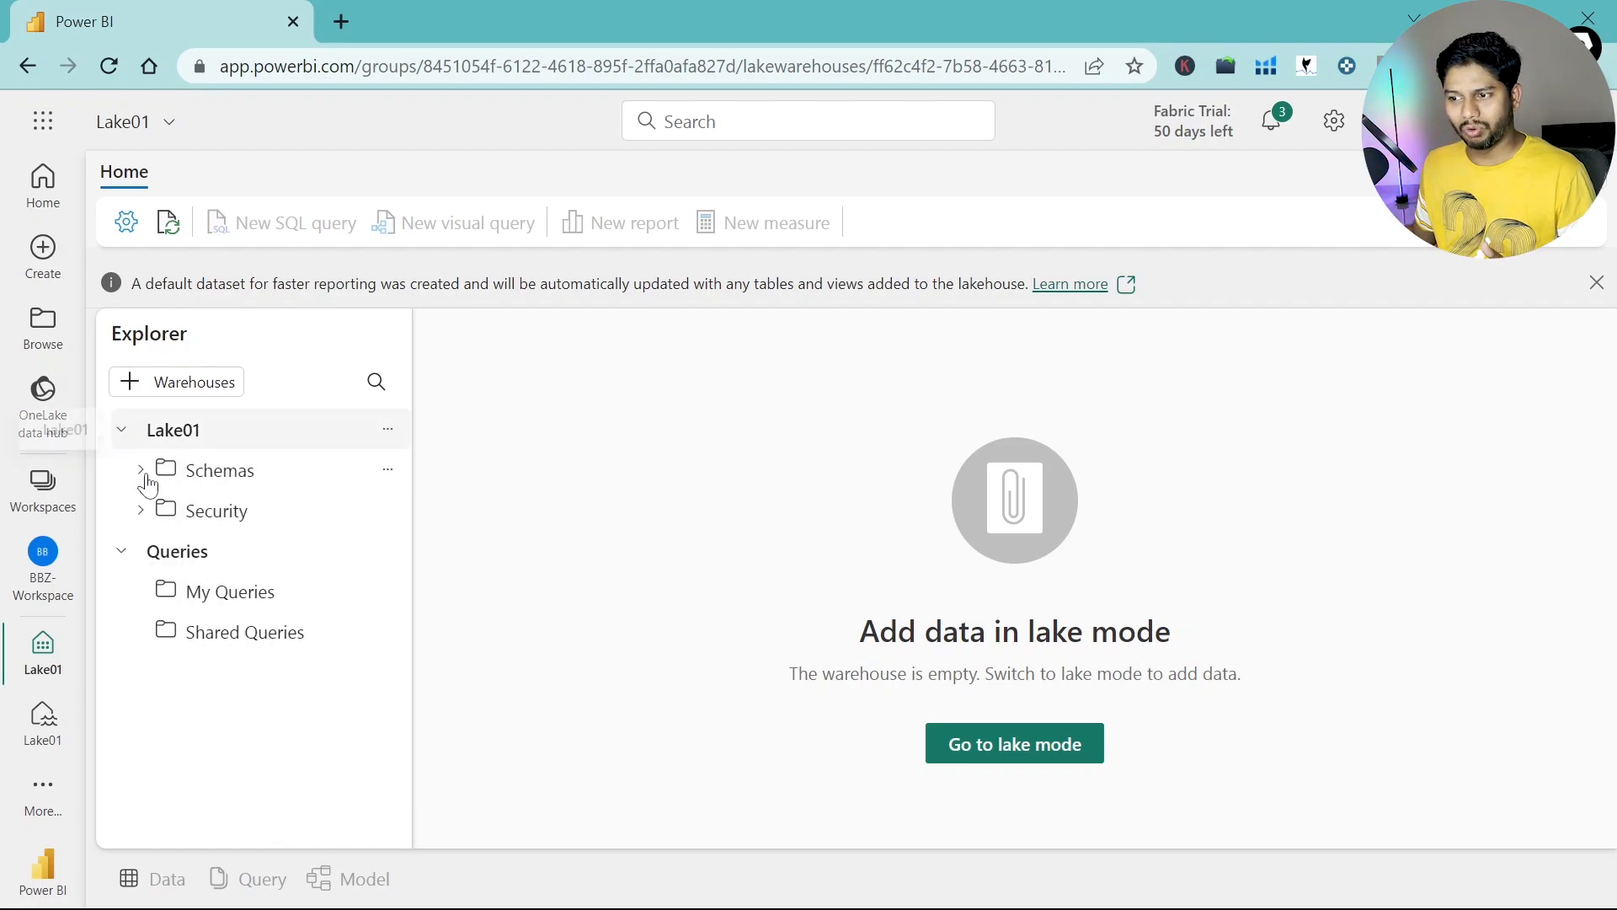
Step: Check the Queries group of the SQL endpoint and return to the Lakehouse view of Lake01
{"action": "left_click", "coordinate": [126, 556]}
{"action": "left_click", "coordinate": [120, 554]}
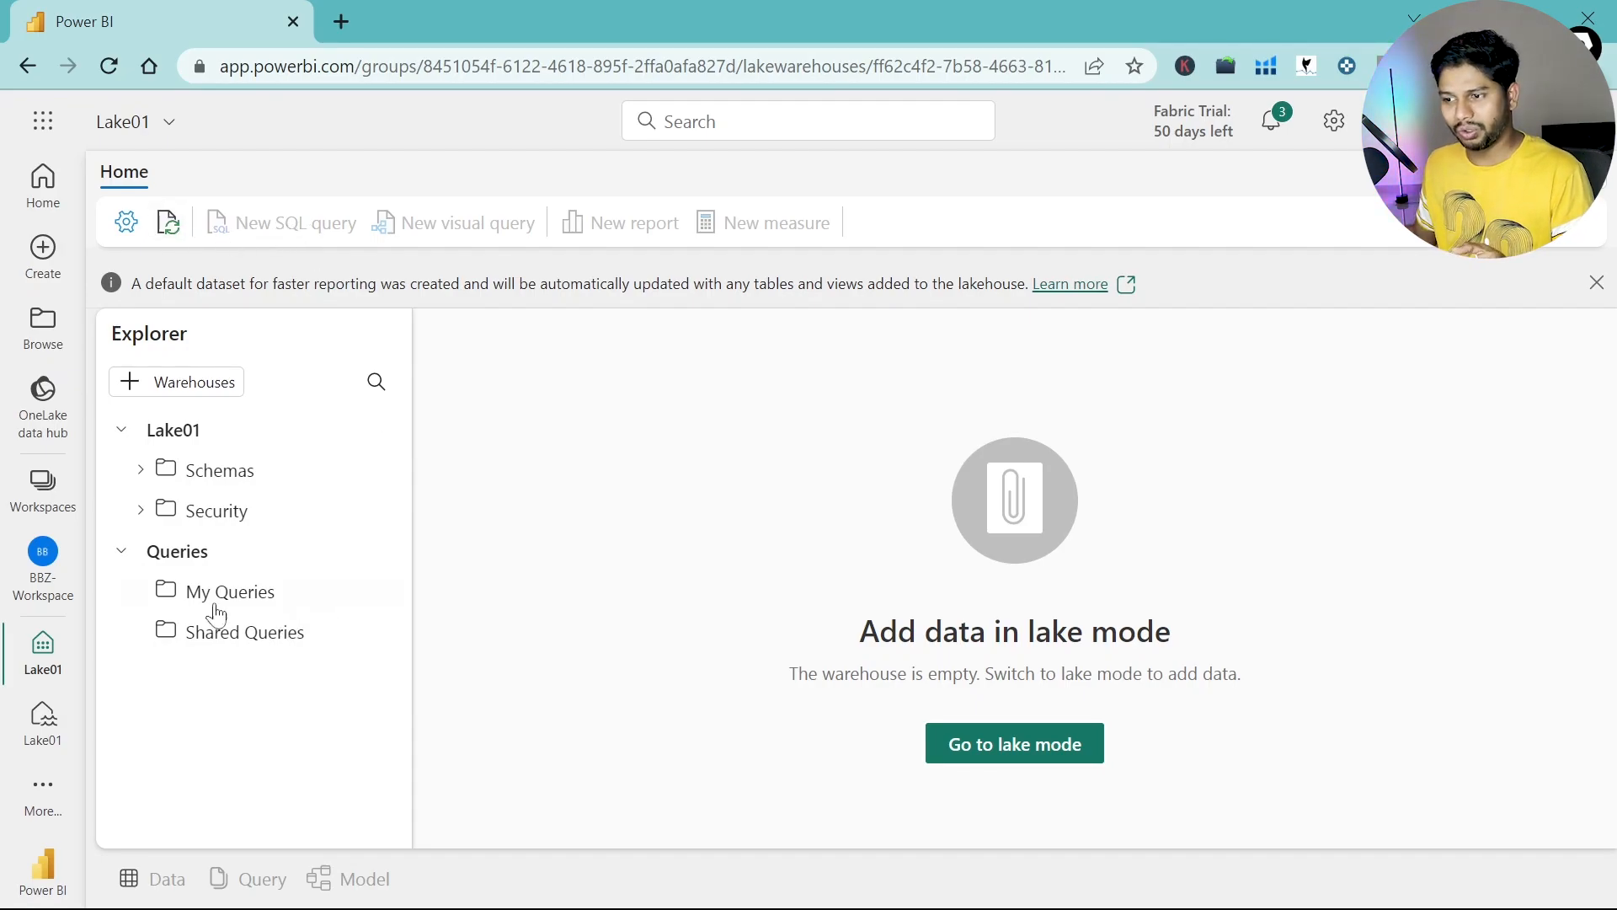
{"action": "left_click", "coordinate": [122, 554]}
{"action": "left_click", "coordinate": [122, 554]}
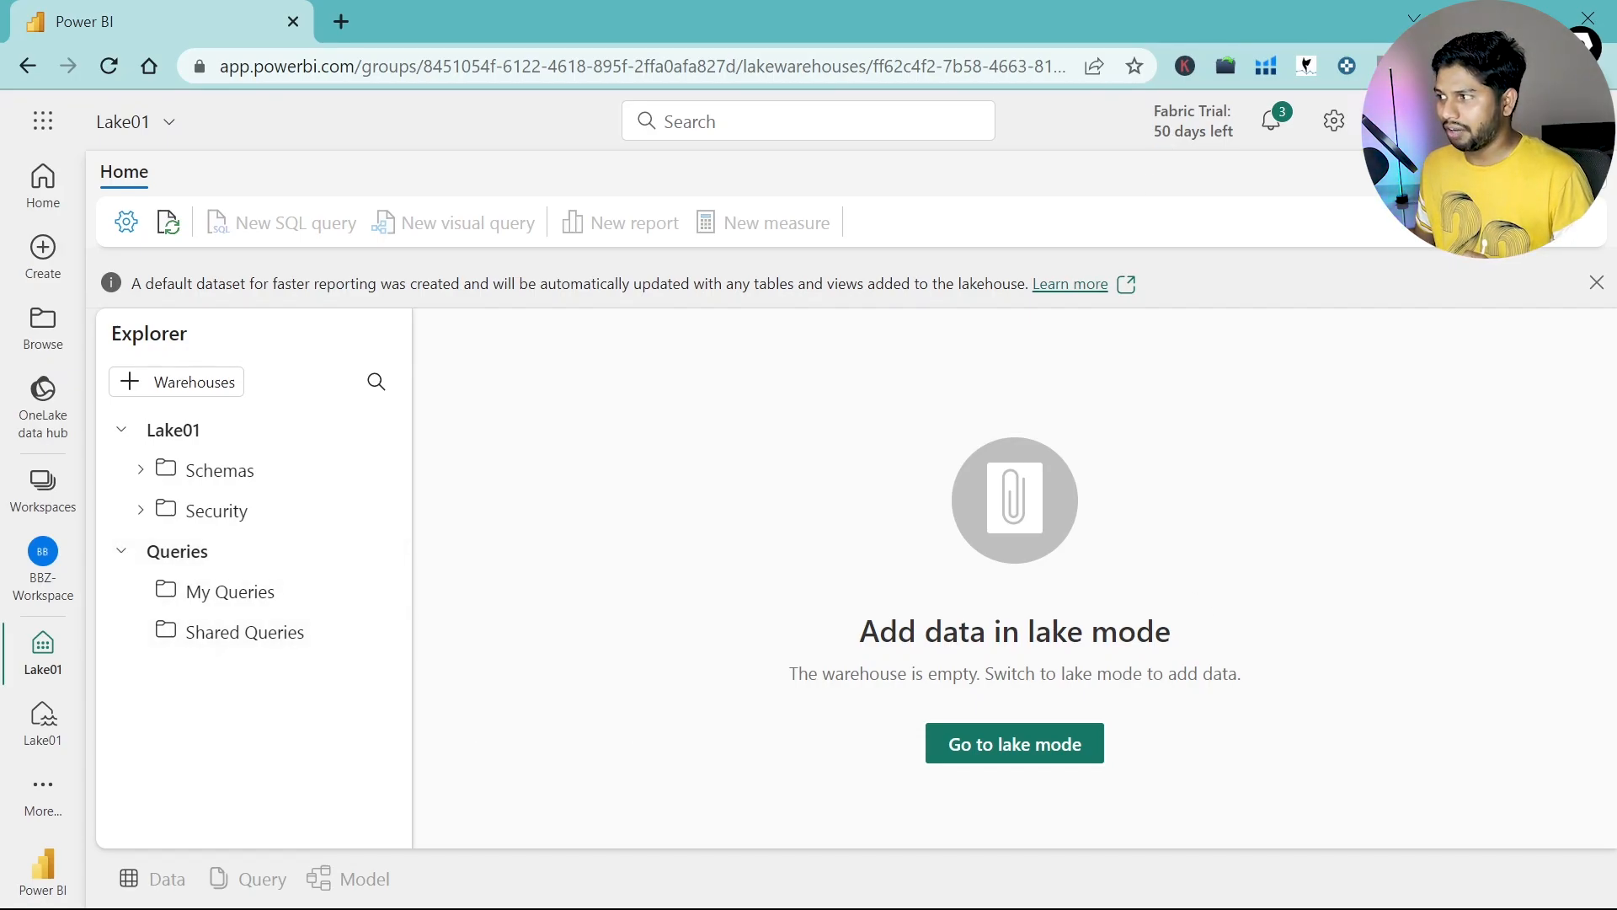
{"action": "left_click", "coordinate": [1482, 172]}
{"action": "left_click", "coordinate": [1458, 244]}
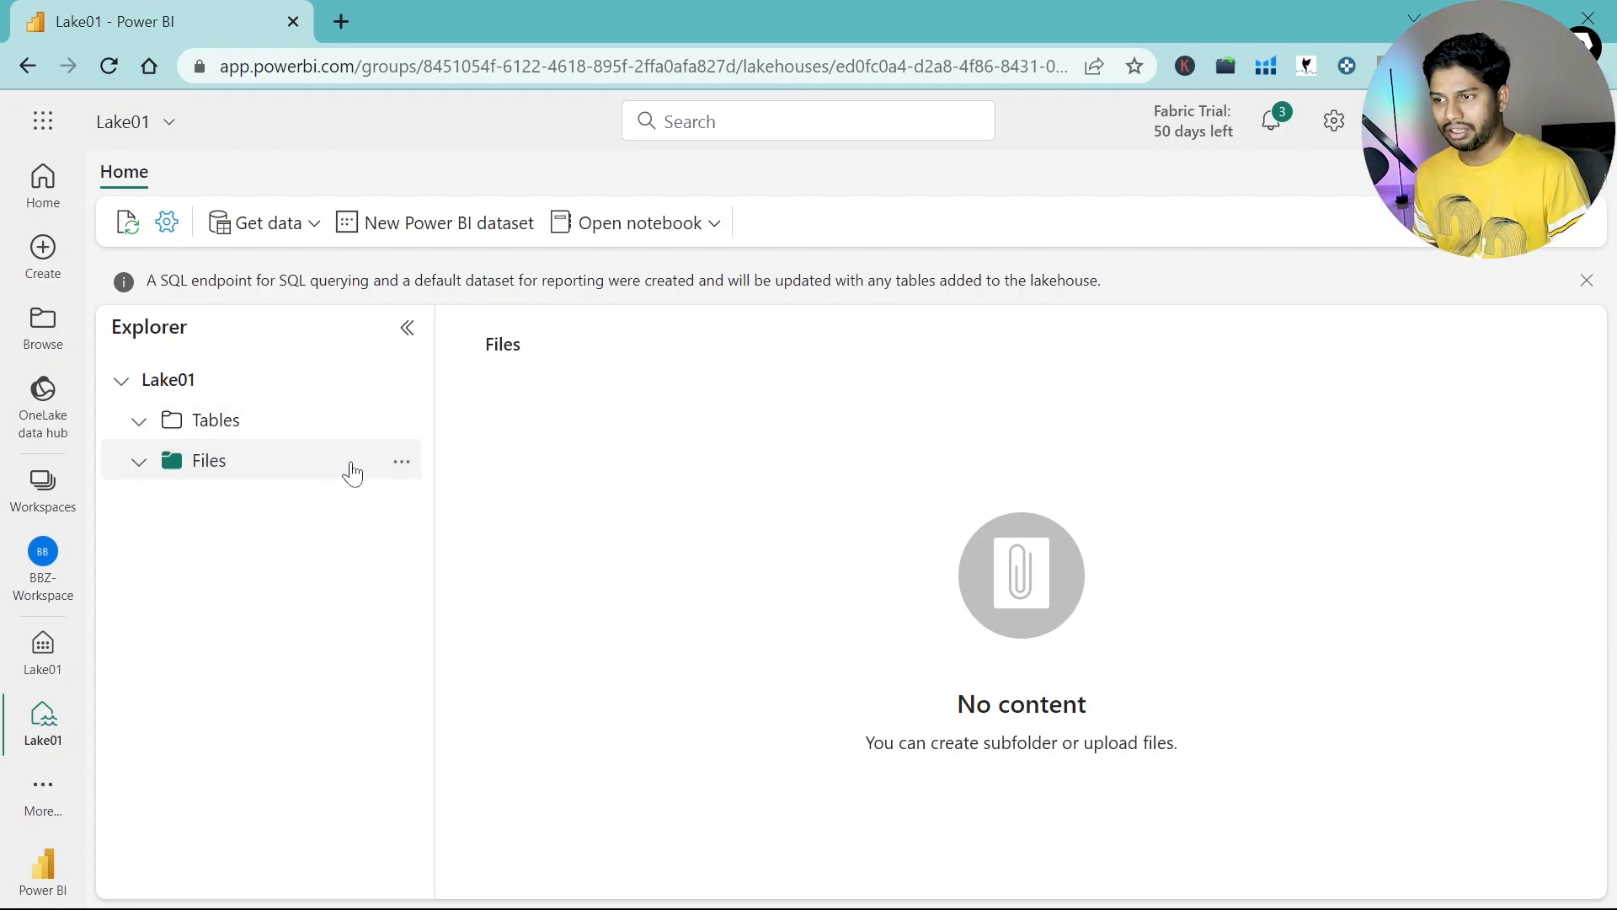
Step: Upload the Pin Code-2 Excel workbook from the Sale_Data folder into the Files folder of Lake01
{"action": "left_click", "coordinate": [300, 224]}
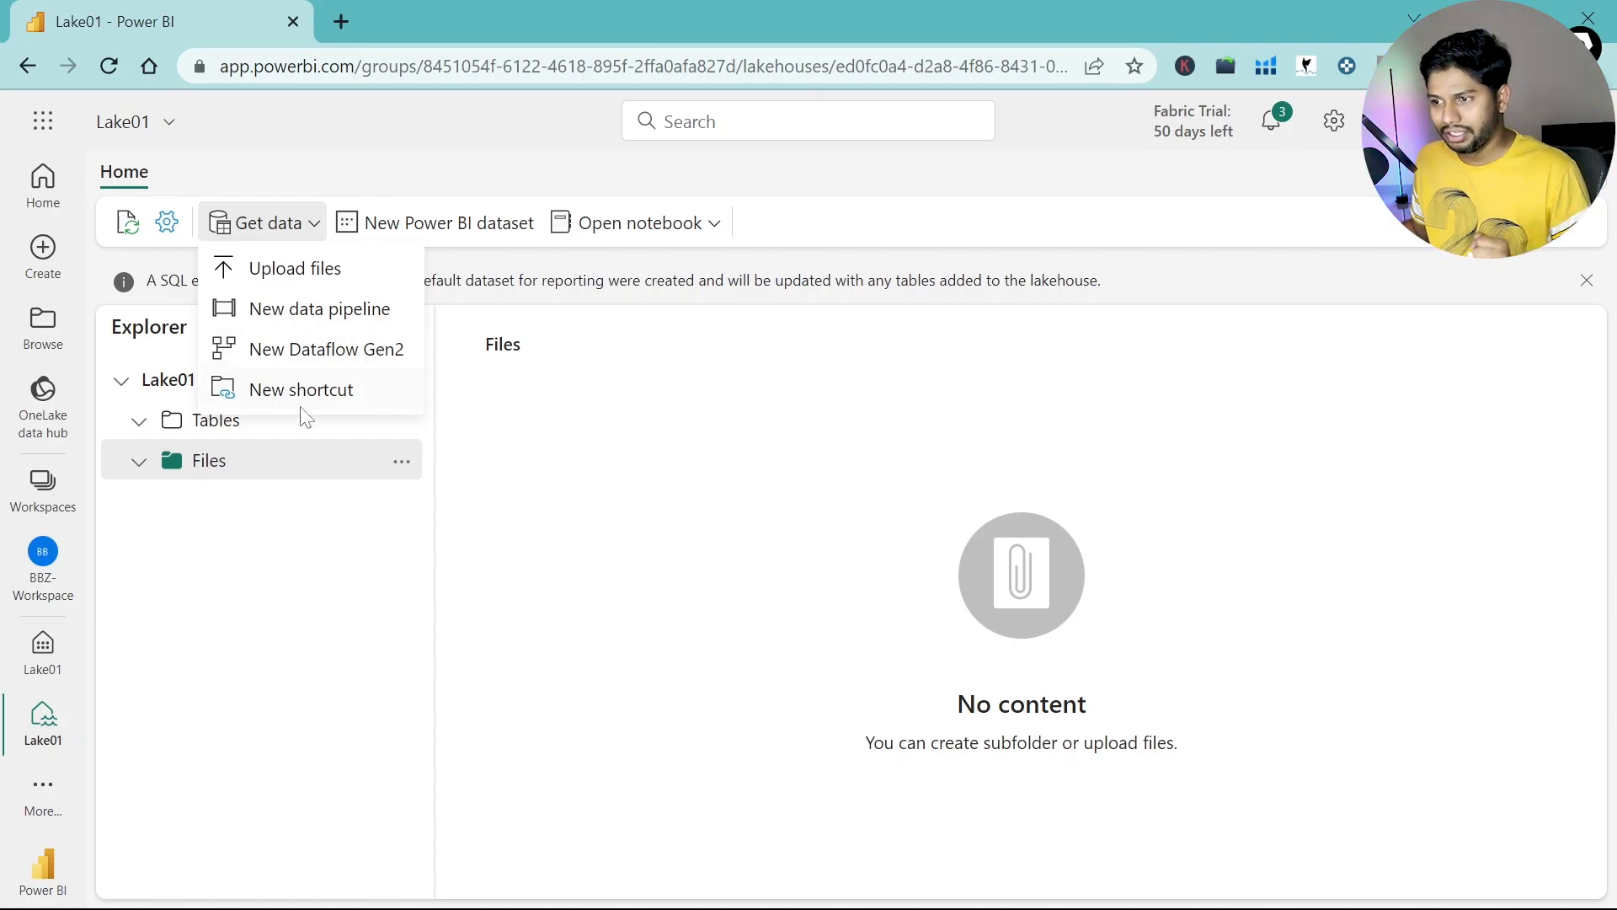
{"action": "left_click", "coordinate": [287, 271]}
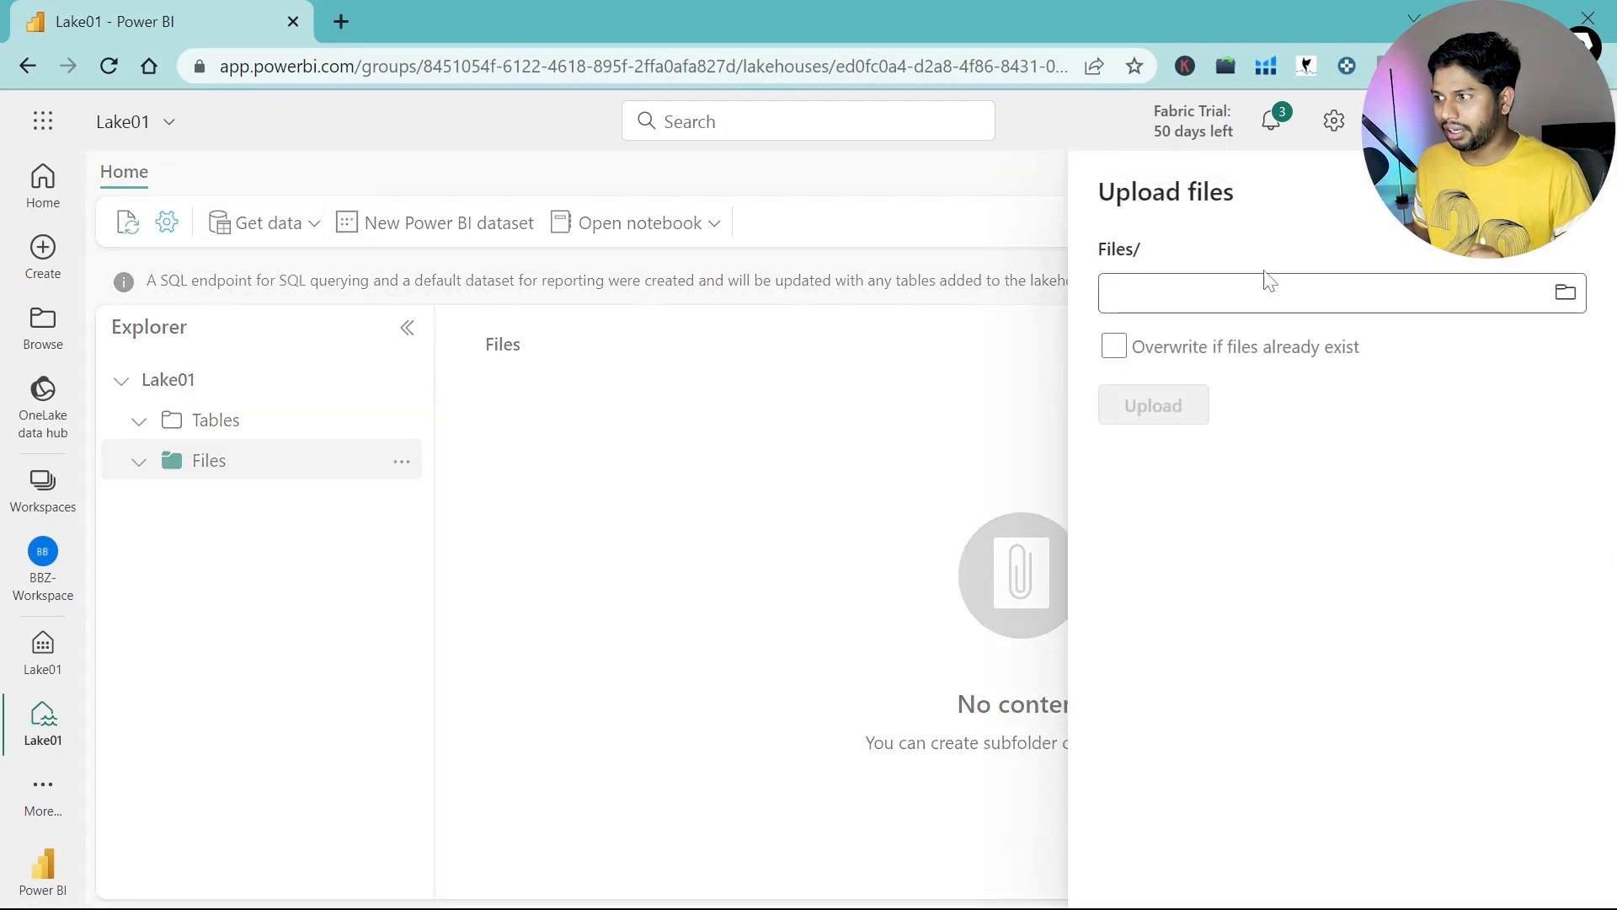
{"action": "left_click", "coordinate": [1565, 292]}
{"action": "scroll", "coordinate": [1123, 464], "scroll_direction": "down", "scroll_amount": 8}
{"action": "scroll", "coordinate": [1123, 464], "scroll_direction": "up", "scroll_amount": 6}
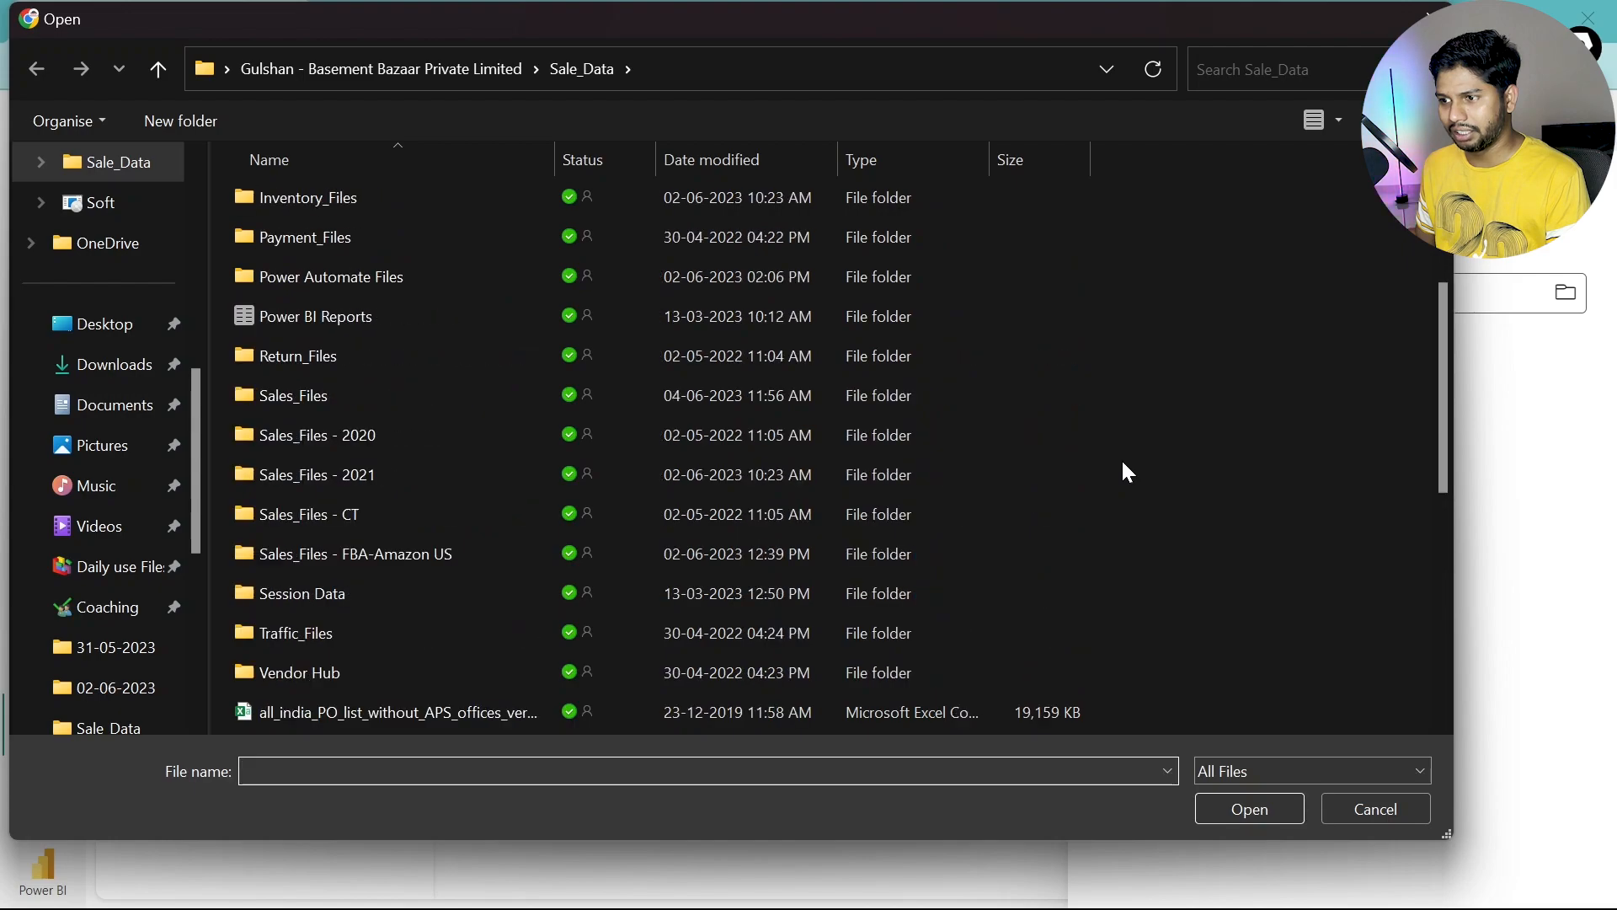
{"action": "scroll", "coordinate": [1123, 463], "scroll_direction": "down", "scroll_amount": 5}
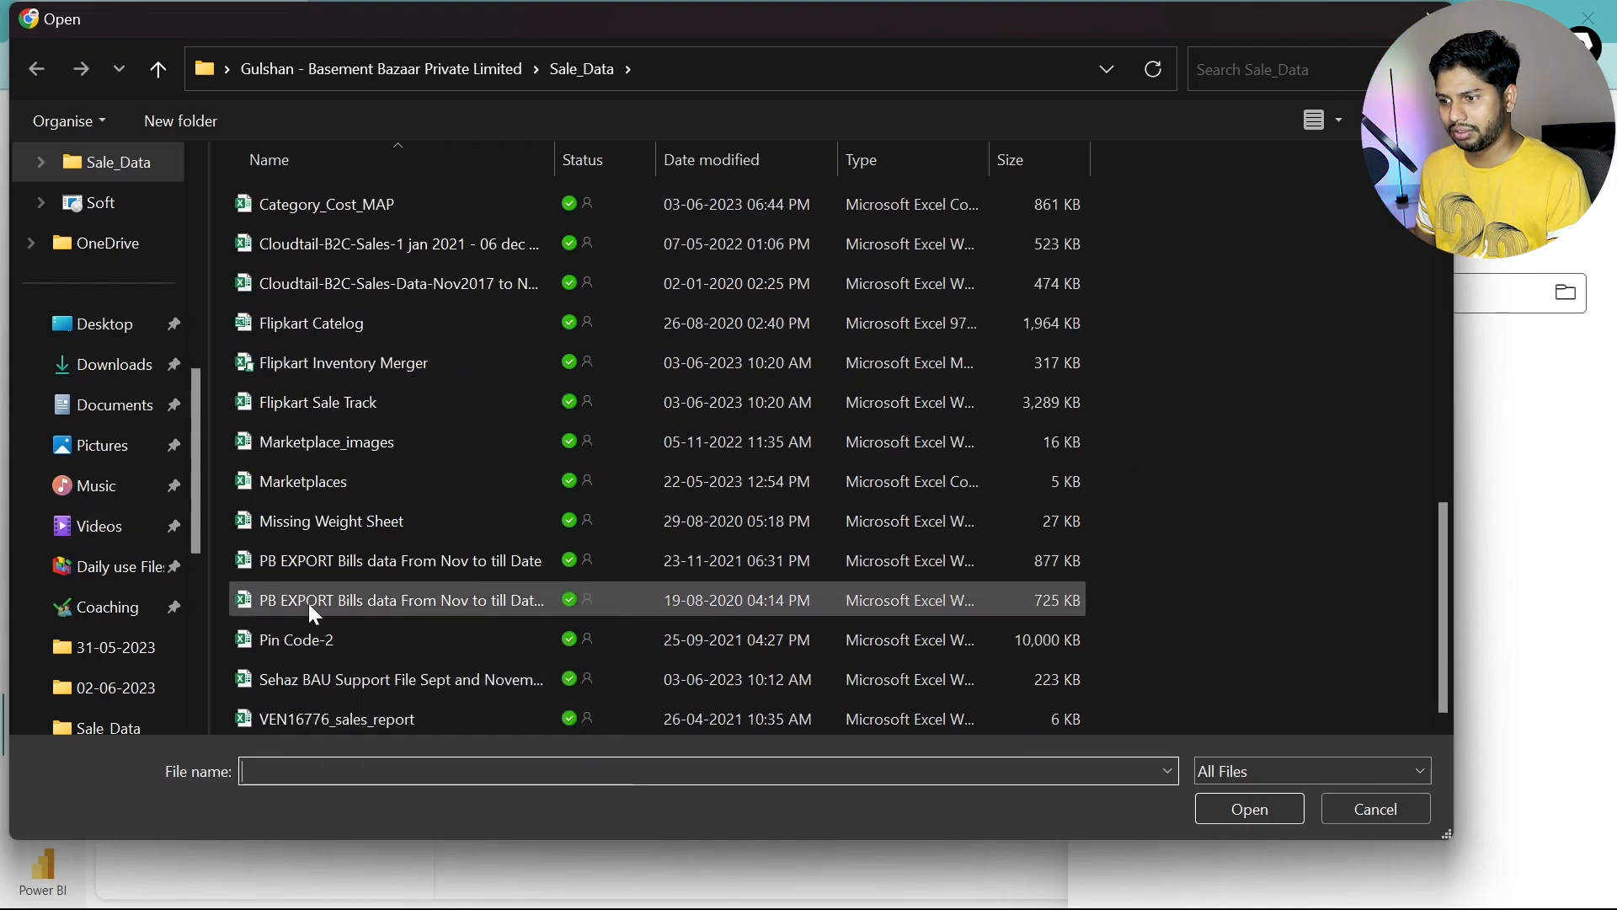
{"action": "left_click", "coordinate": [303, 644]}
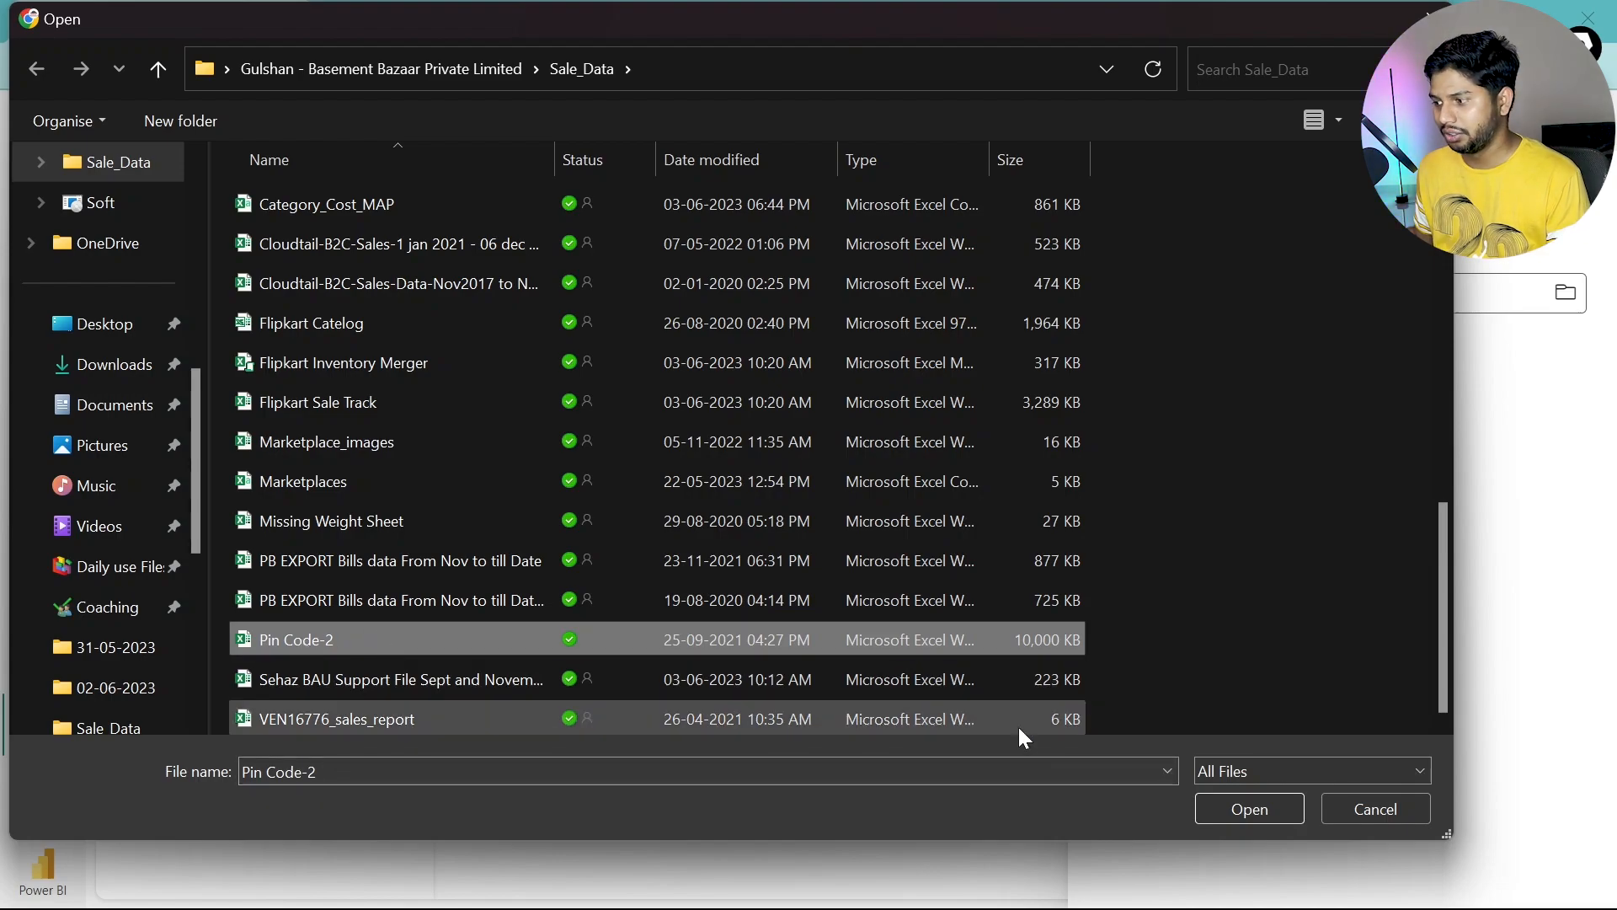
{"action": "left_click", "coordinate": [1242, 807]}
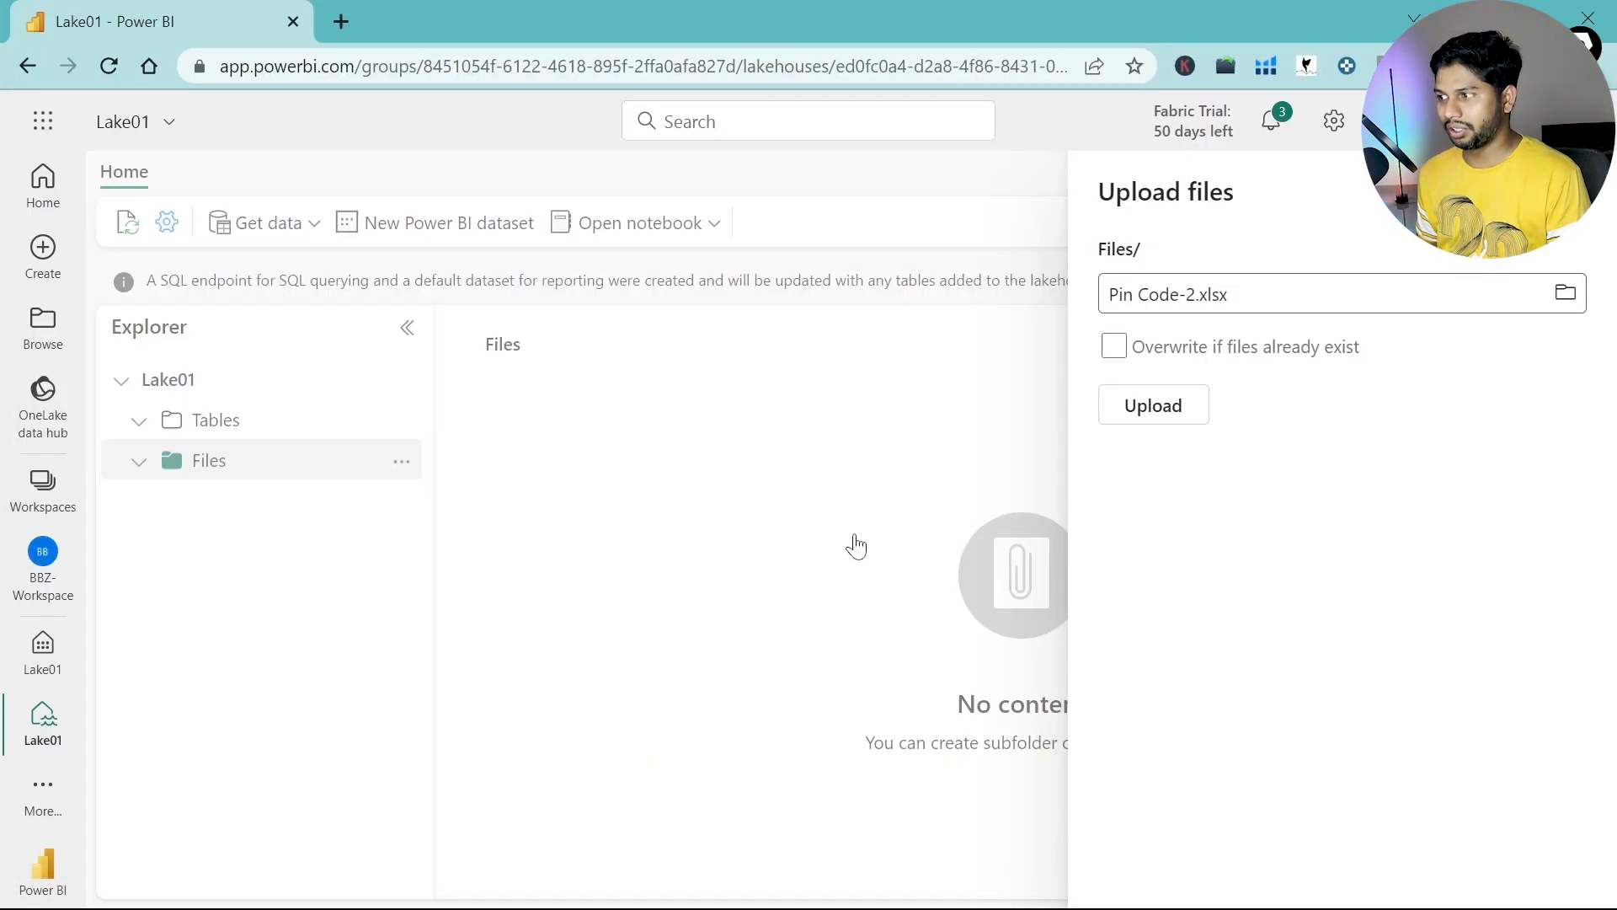
{"action": "left_click", "coordinate": [1161, 401]}
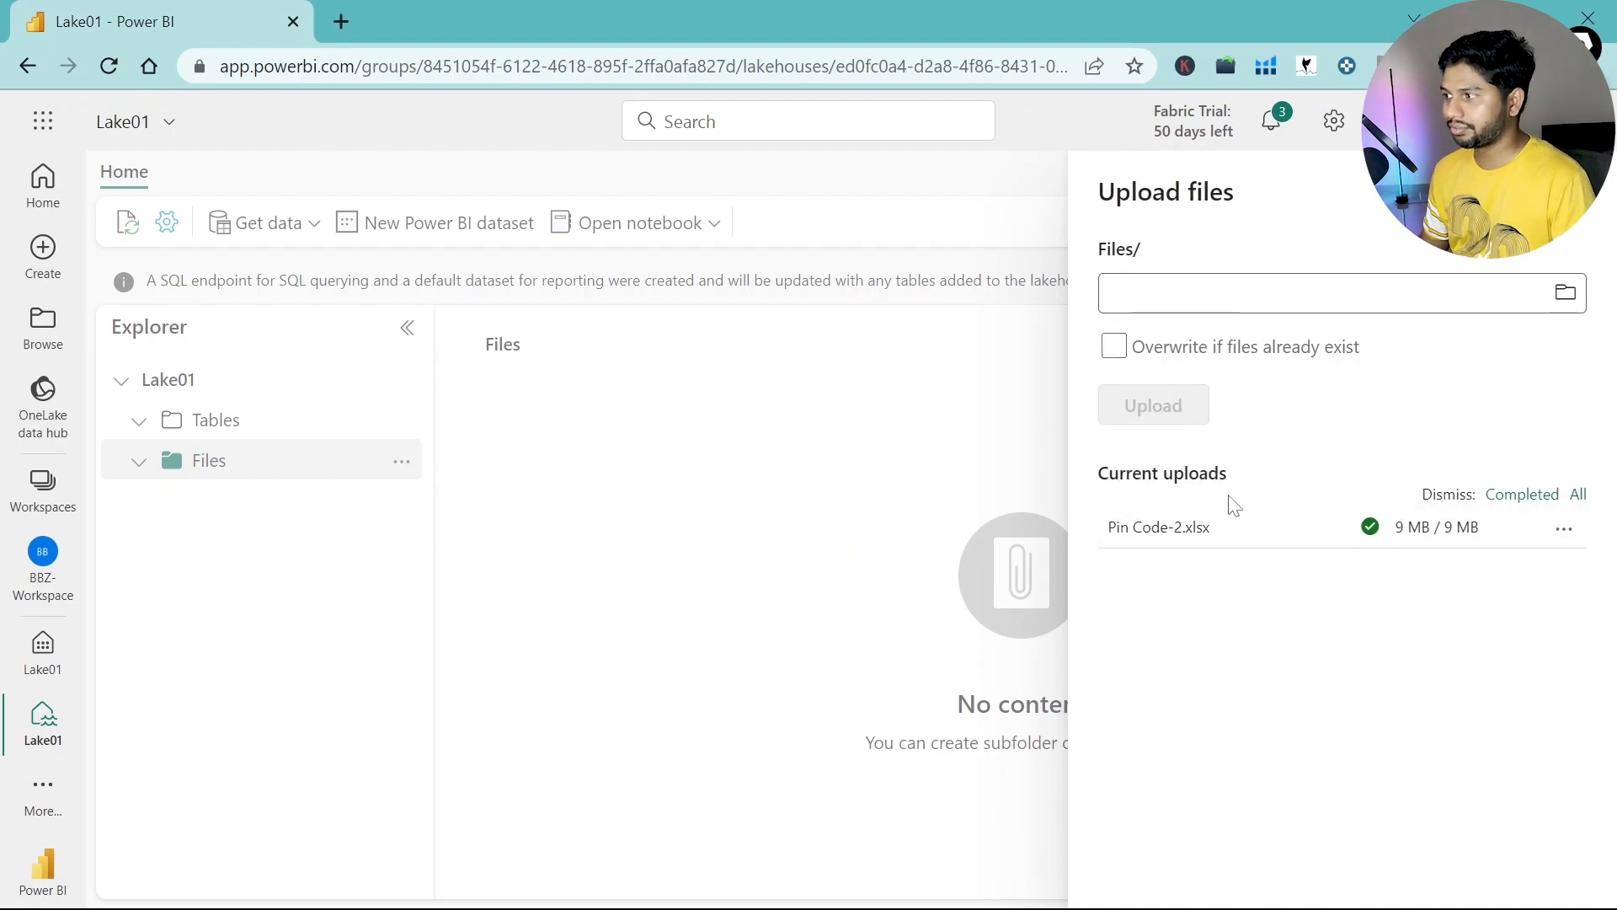
{"action": "left_click", "coordinate": [1580, 194]}
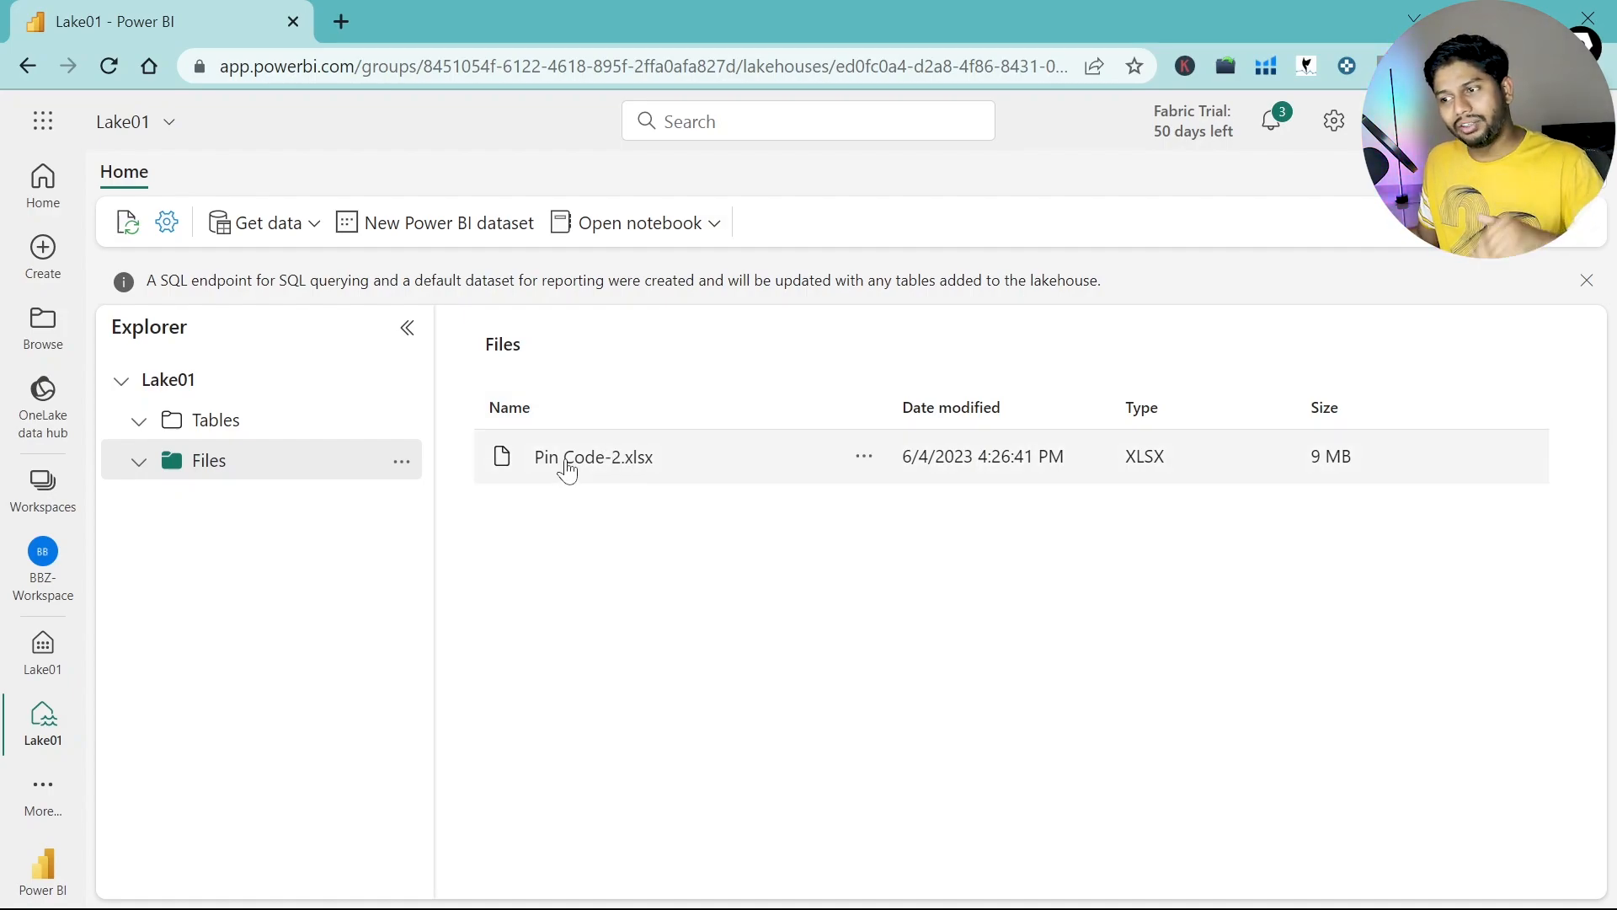
Step: Collapse the Tables folder and start a new Dataflow Gen2 as a data source for Lake01
{"action": "left_click", "coordinate": [140, 421]}
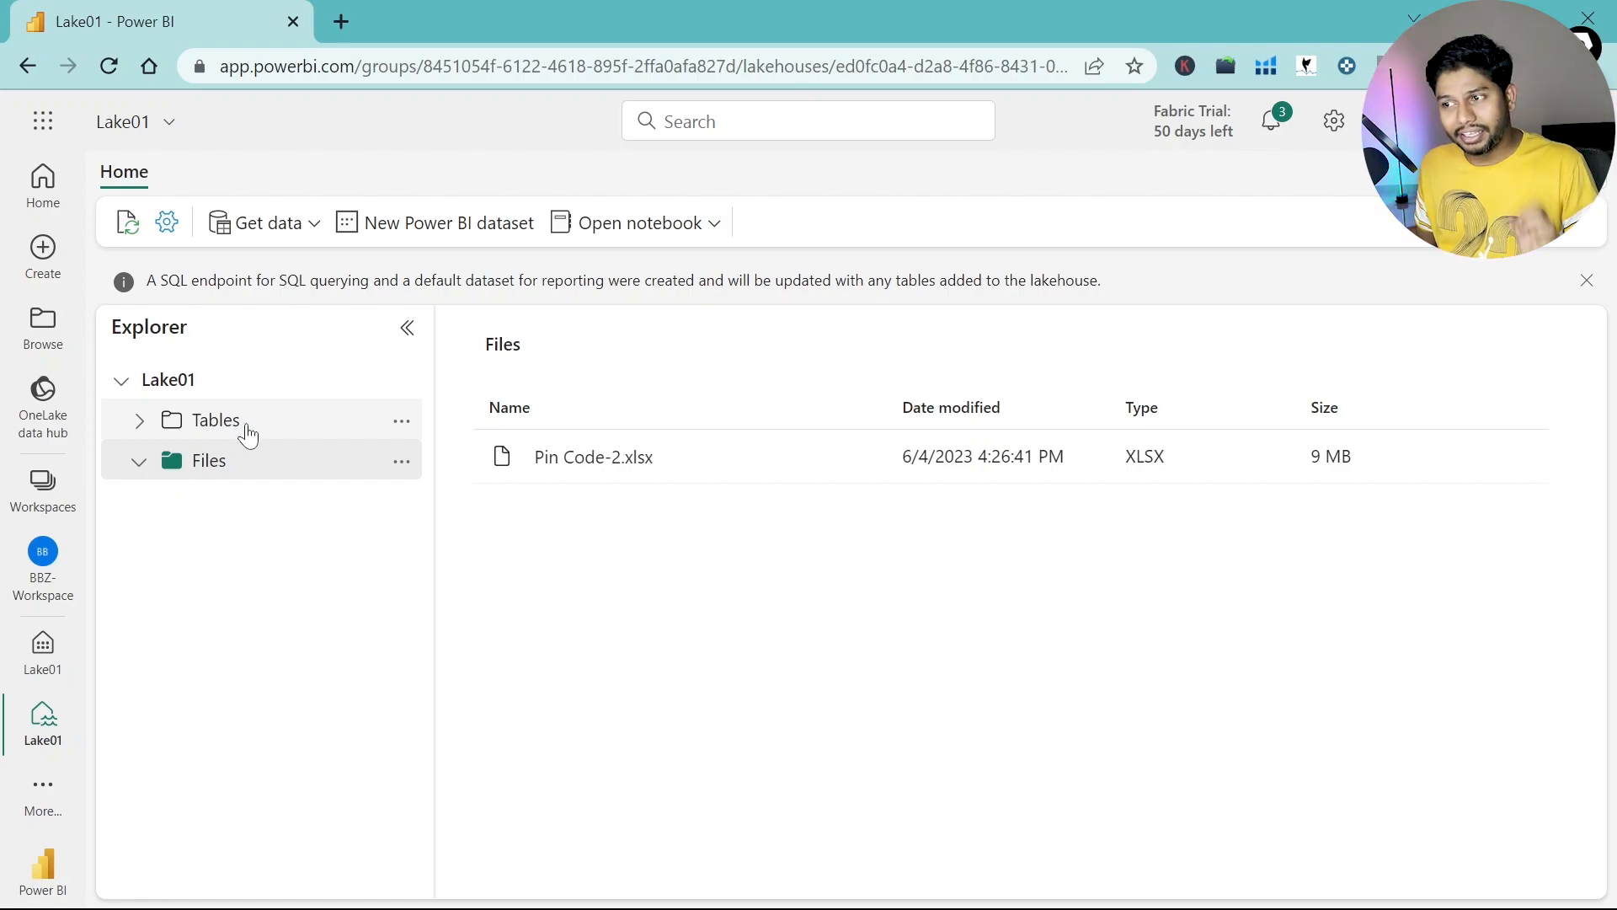
{"action": "left_click", "coordinate": [310, 230]}
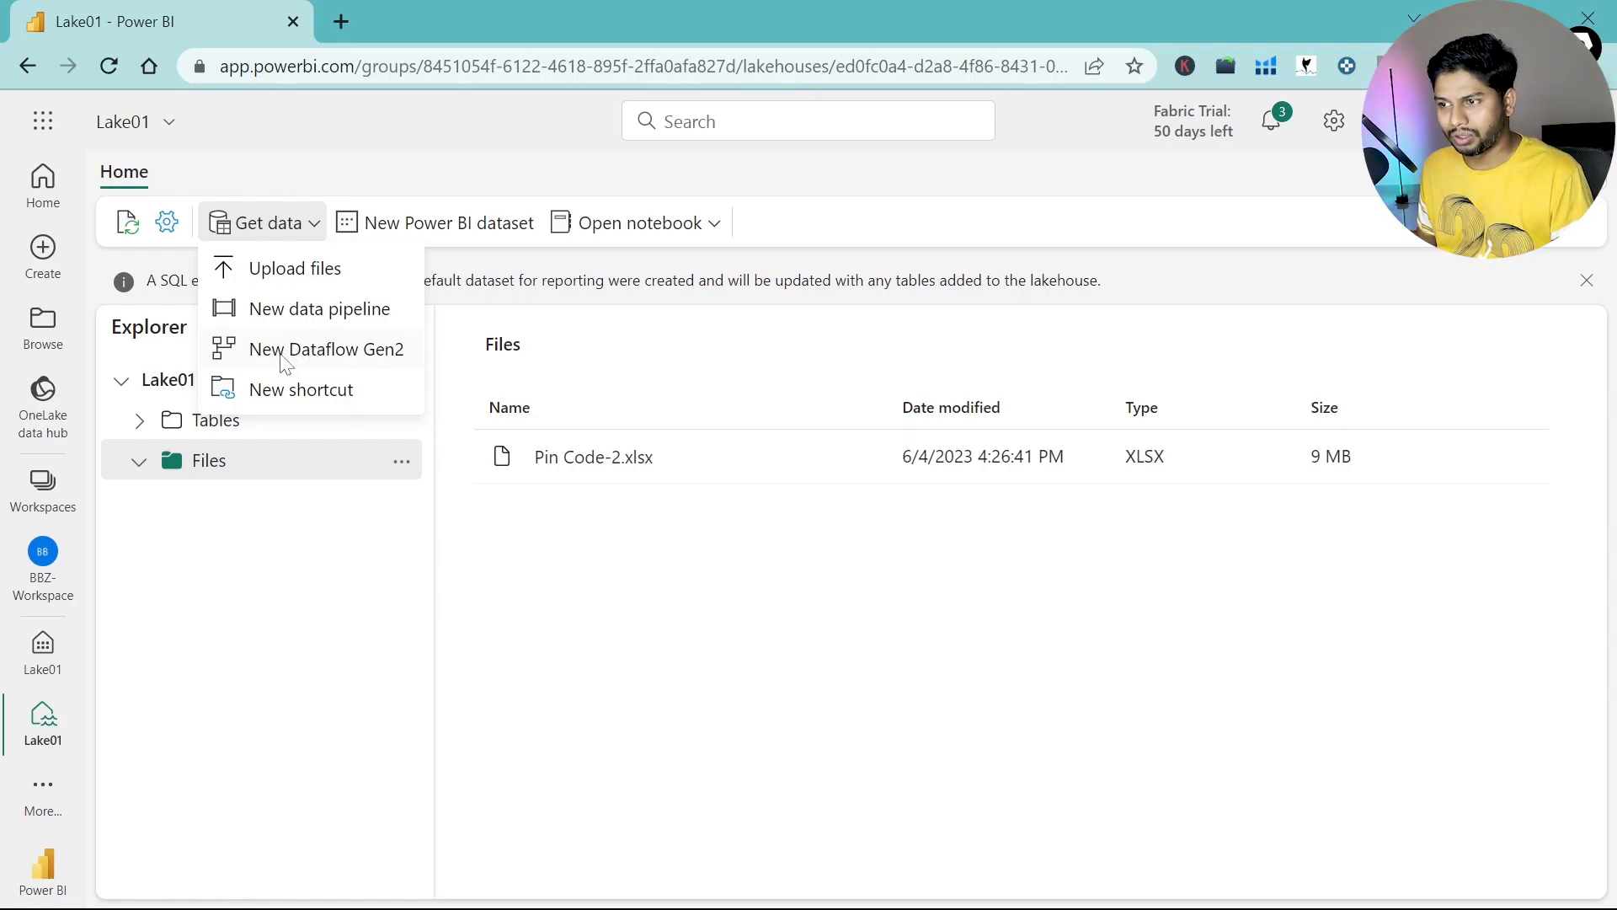
{"action": "left_click", "coordinate": [311, 359]}
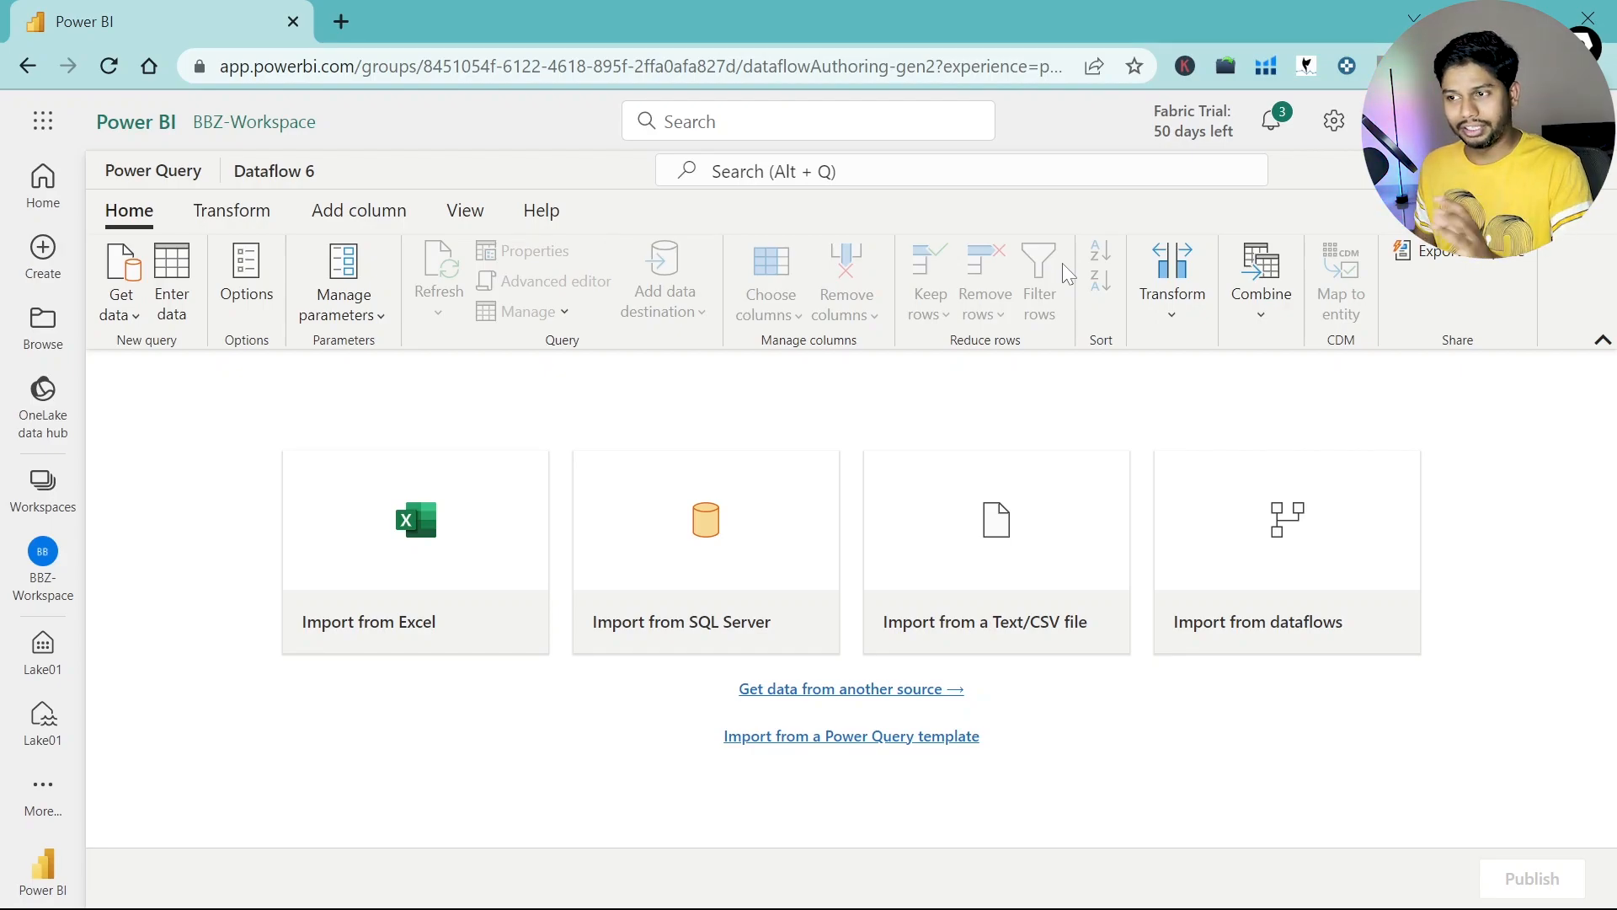
Step: Connect the dataflow to the Microsoft Fabric Lakehouse data source using the Lakehouse (none) connection
{"action": "left_click", "coordinate": [126, 313]}
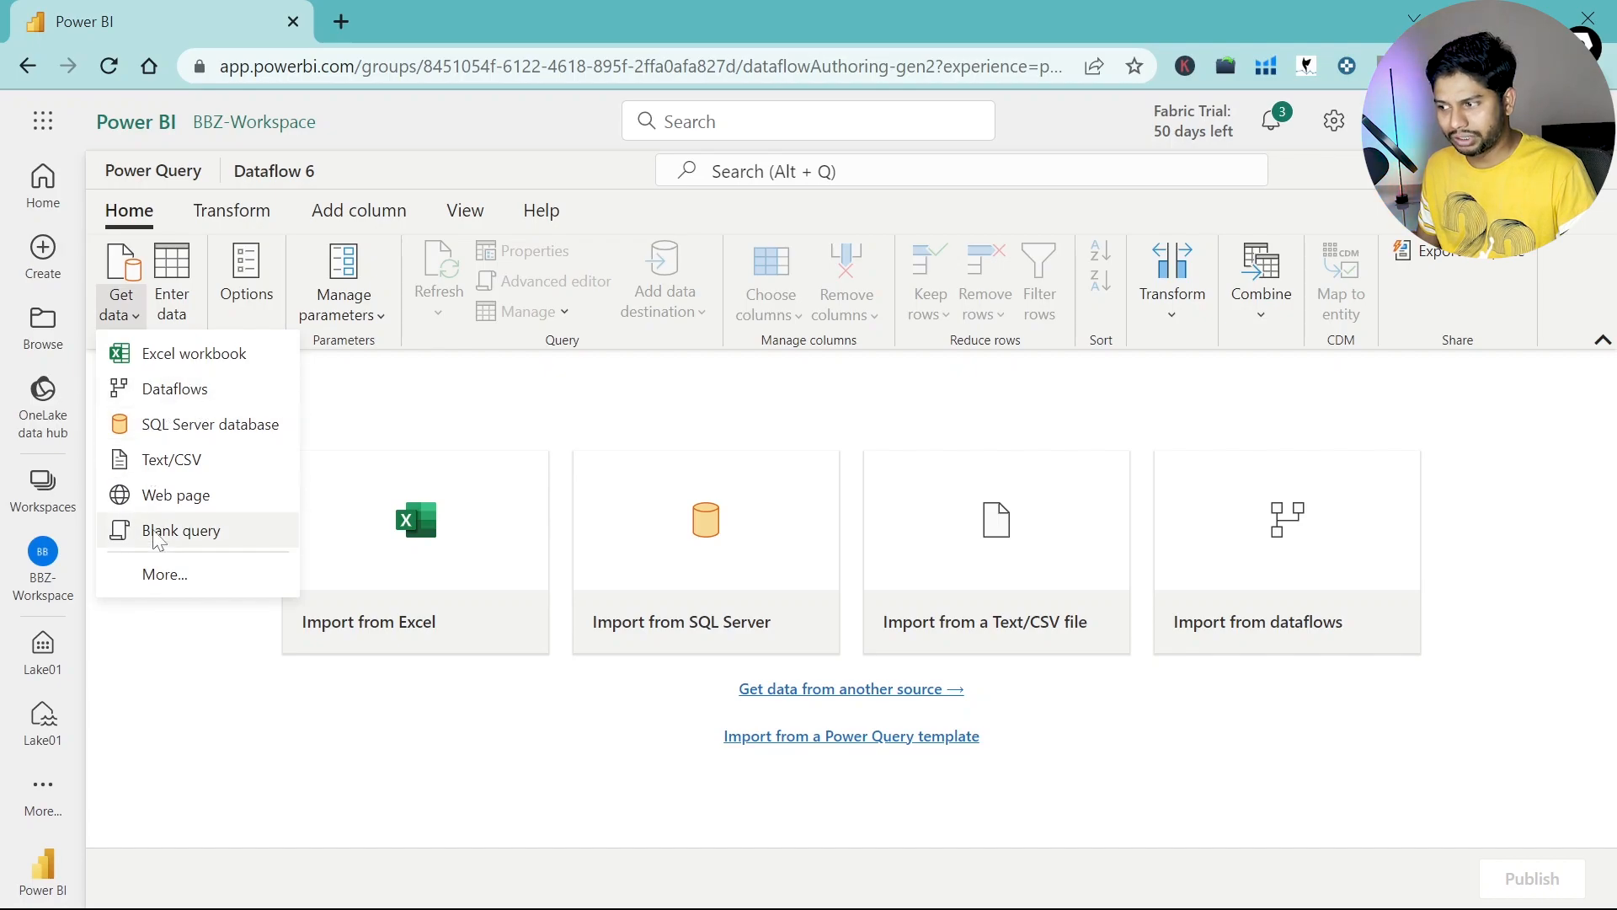
{"action": "left_click", "coordinate": [232, 726]}
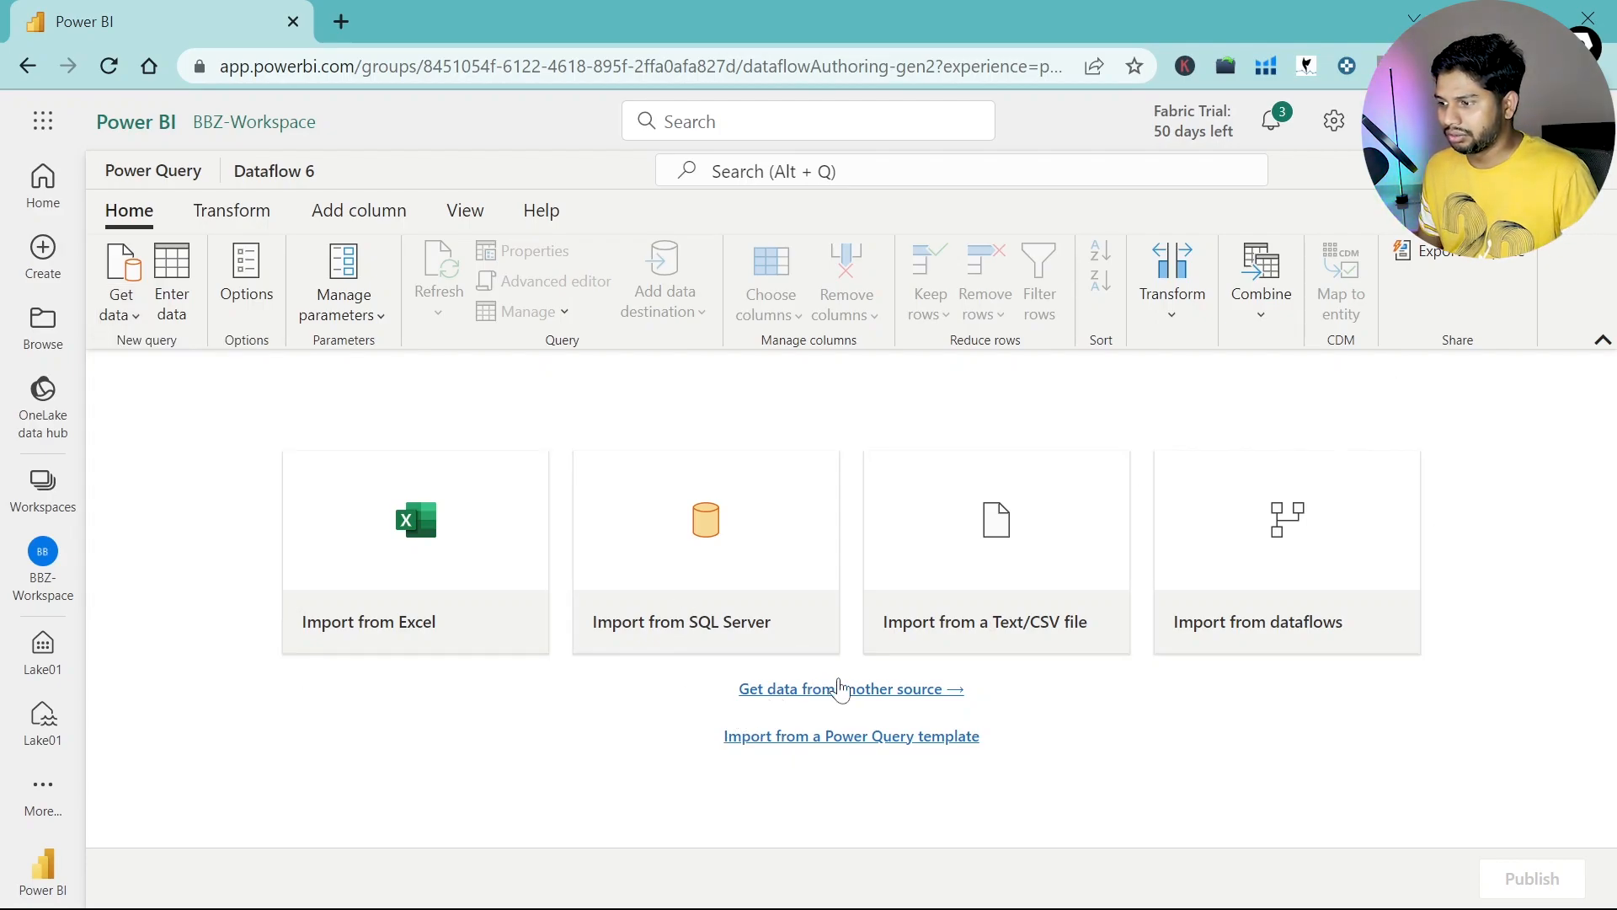
{"action": "left_click", "coordinate": [836, 691]}
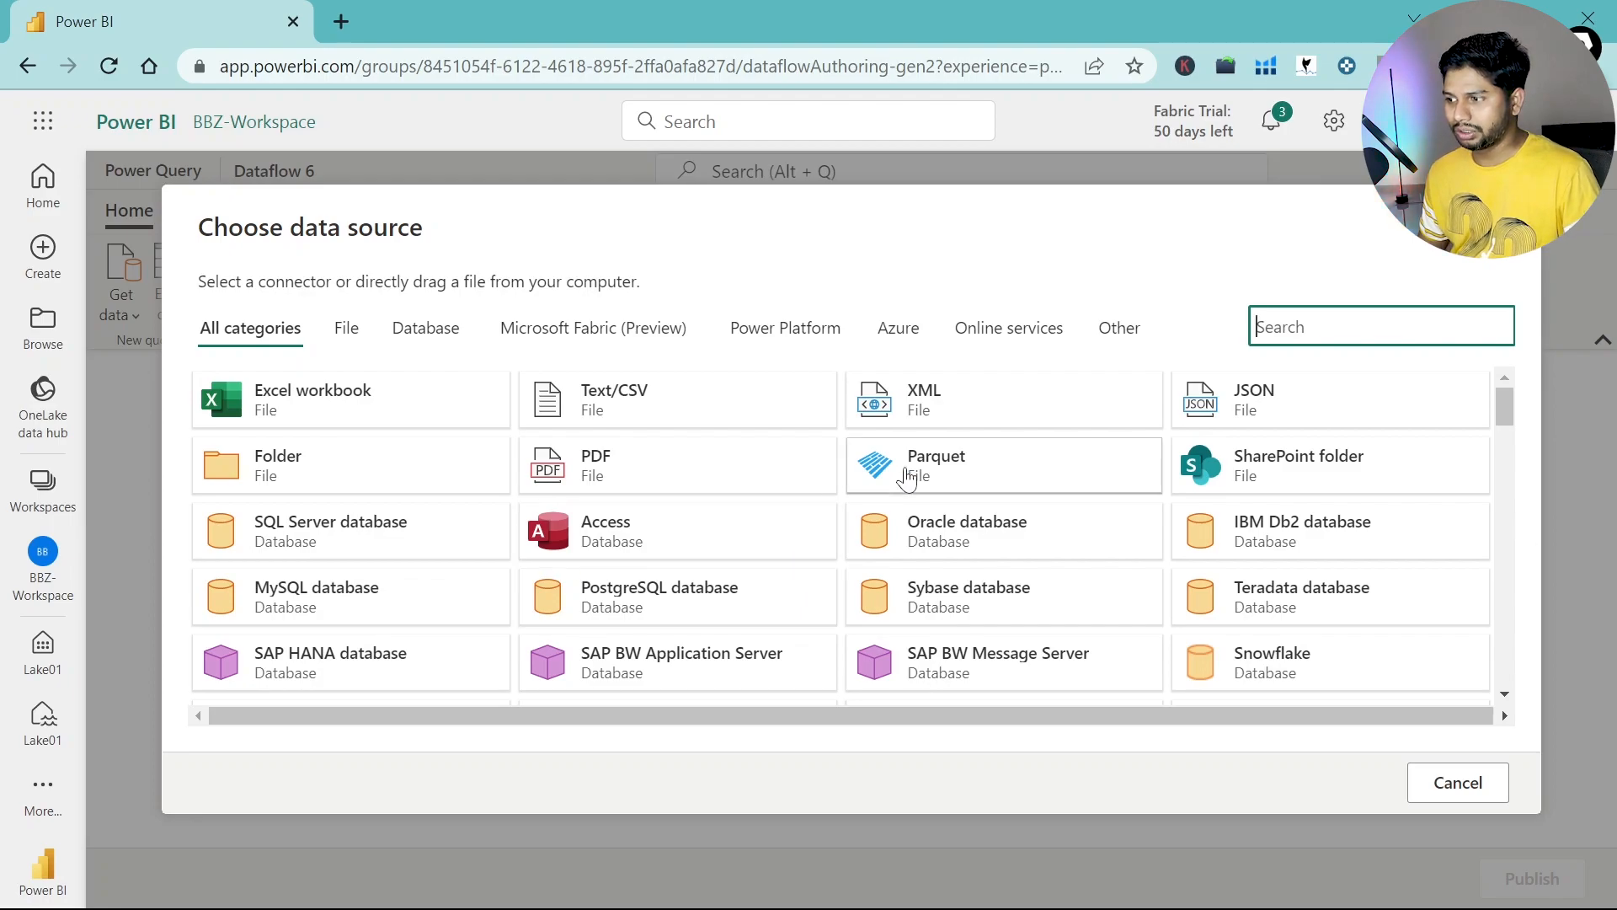
{"action": "scroll", "coordinate": [691, 486], "scroll_direction": "down", "scroll_amount": 5}
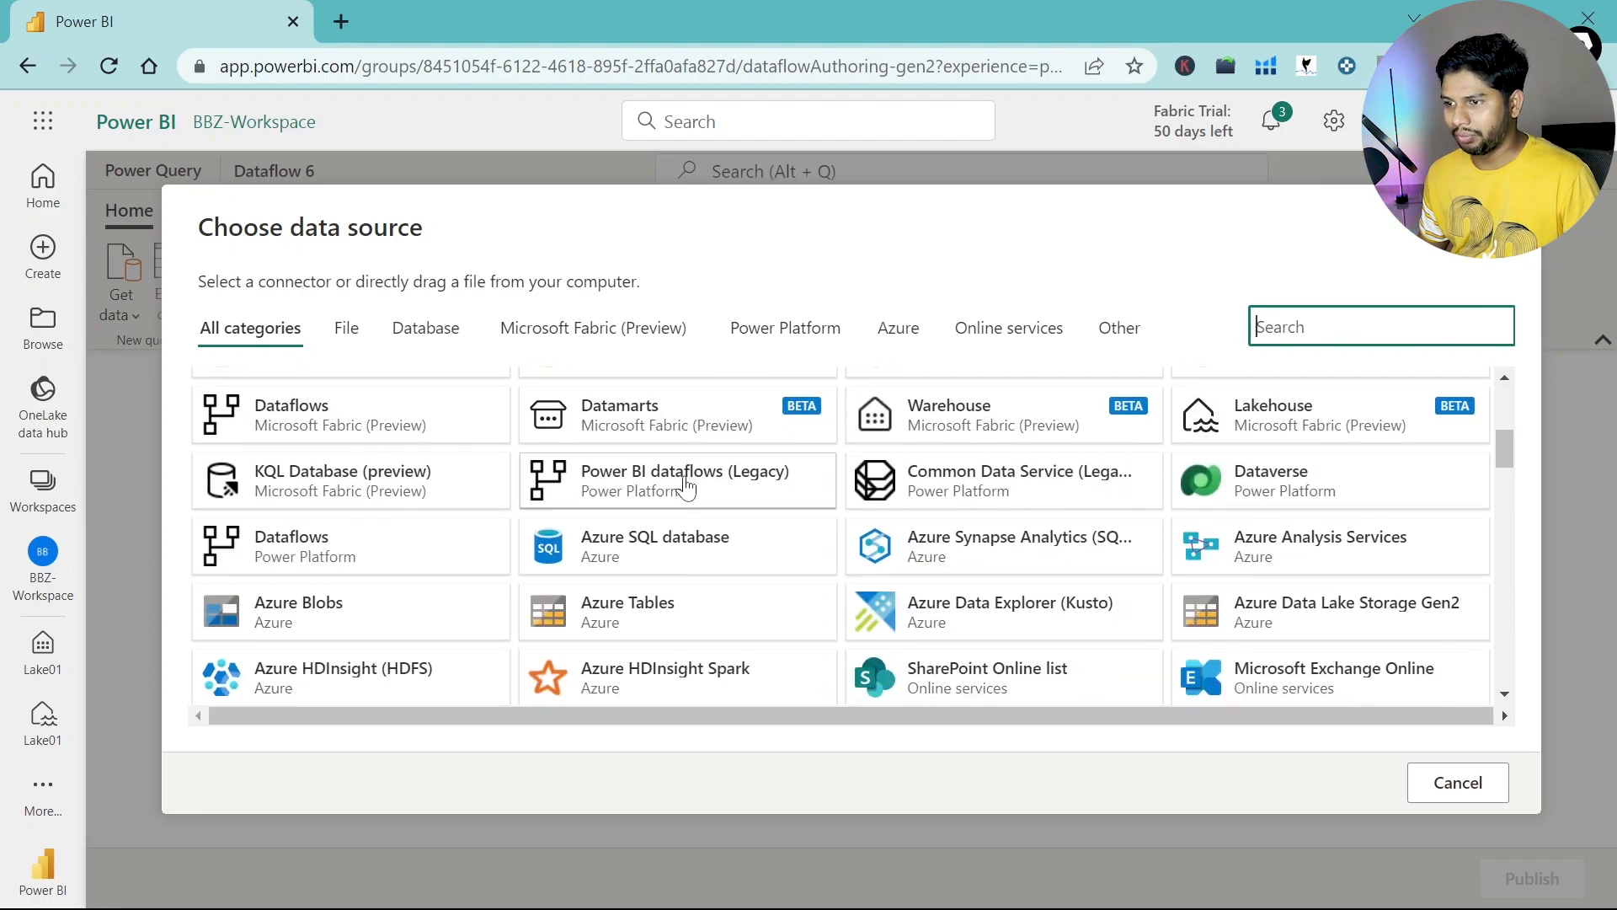
{"action": "scroll", "coordinate": [724, 522], "scroll_direction": "down", "scroll_amount": 3}
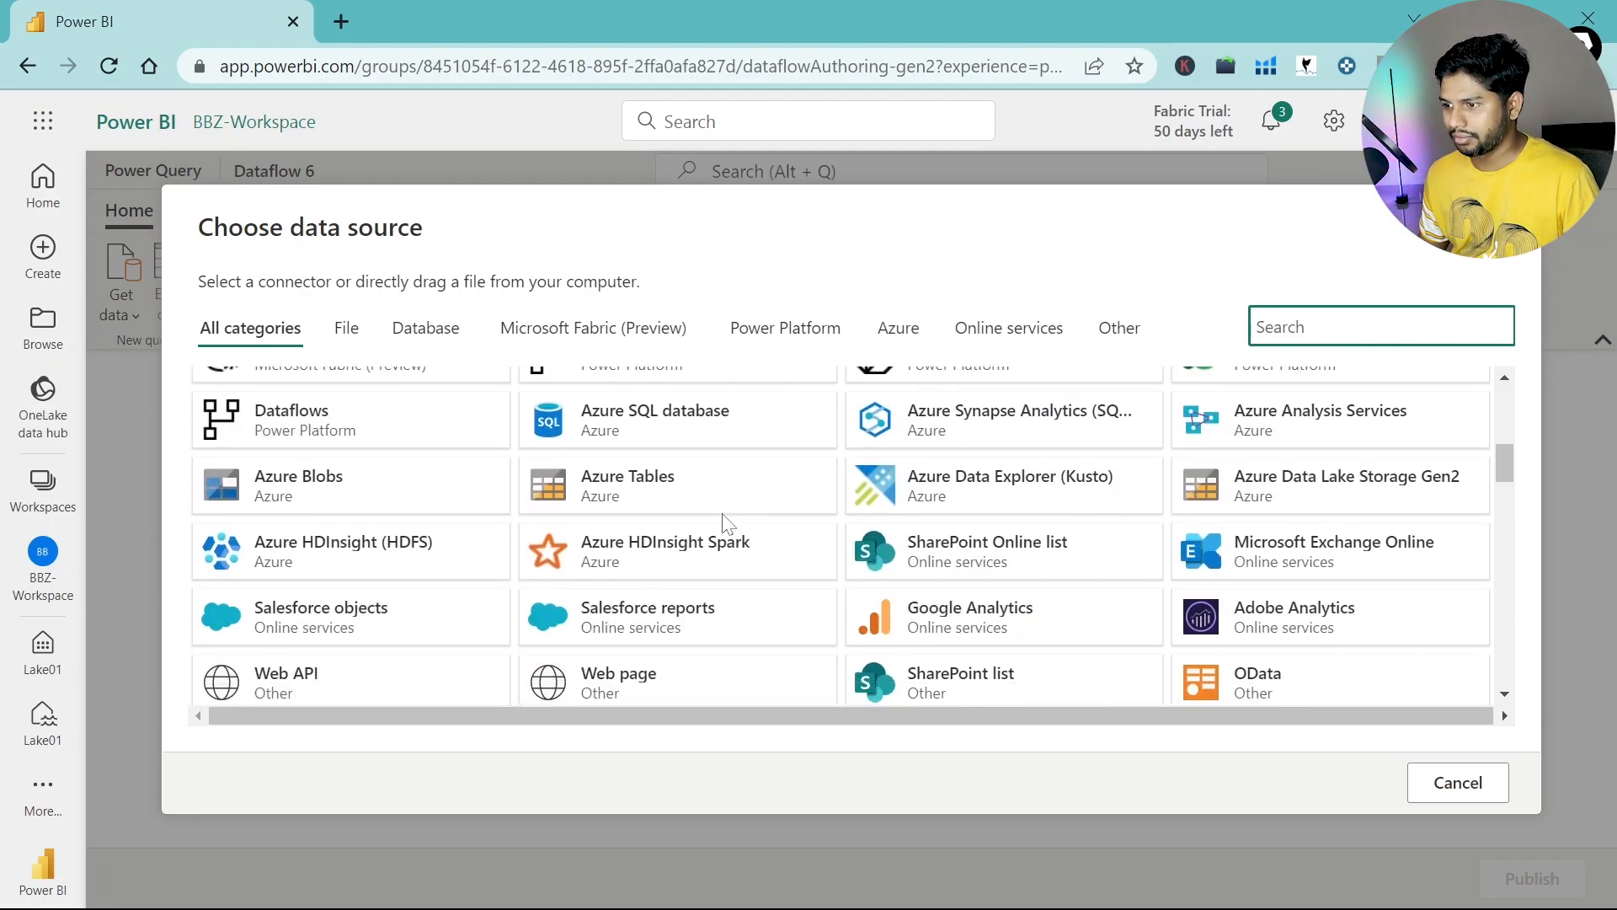
{"action": "scroll", "coordinate": [726, 526], "scroll_direction": "up", "scroll_amount": 3}
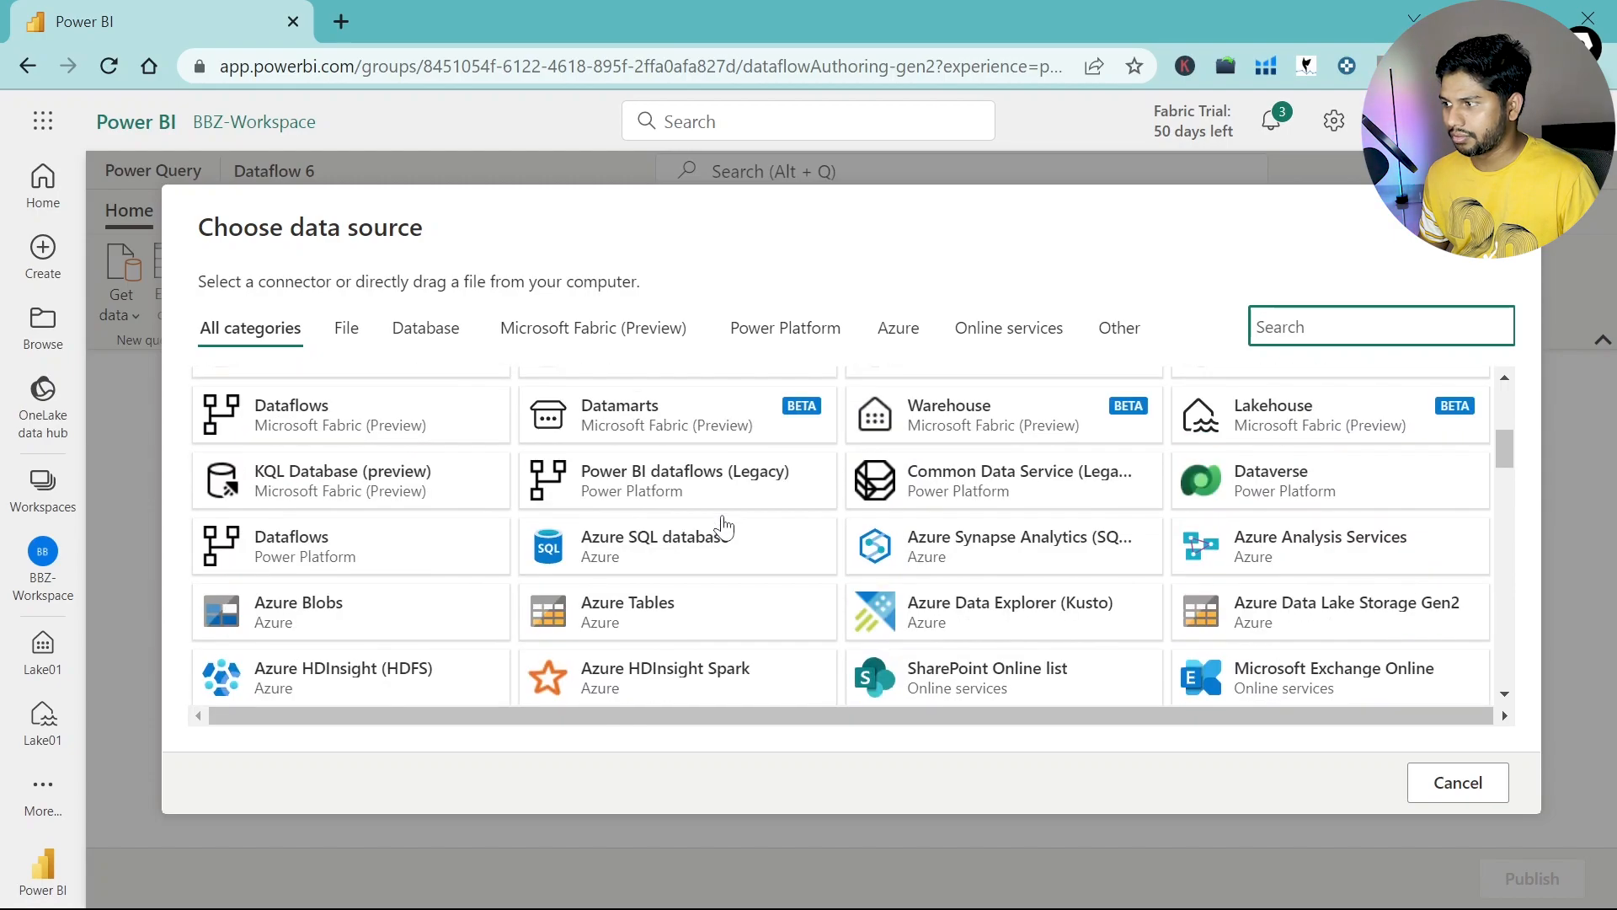
{"action": "scroll", "coordinate": [1297, 506], "scroll_direction": "up", "scroll_amount": 2}
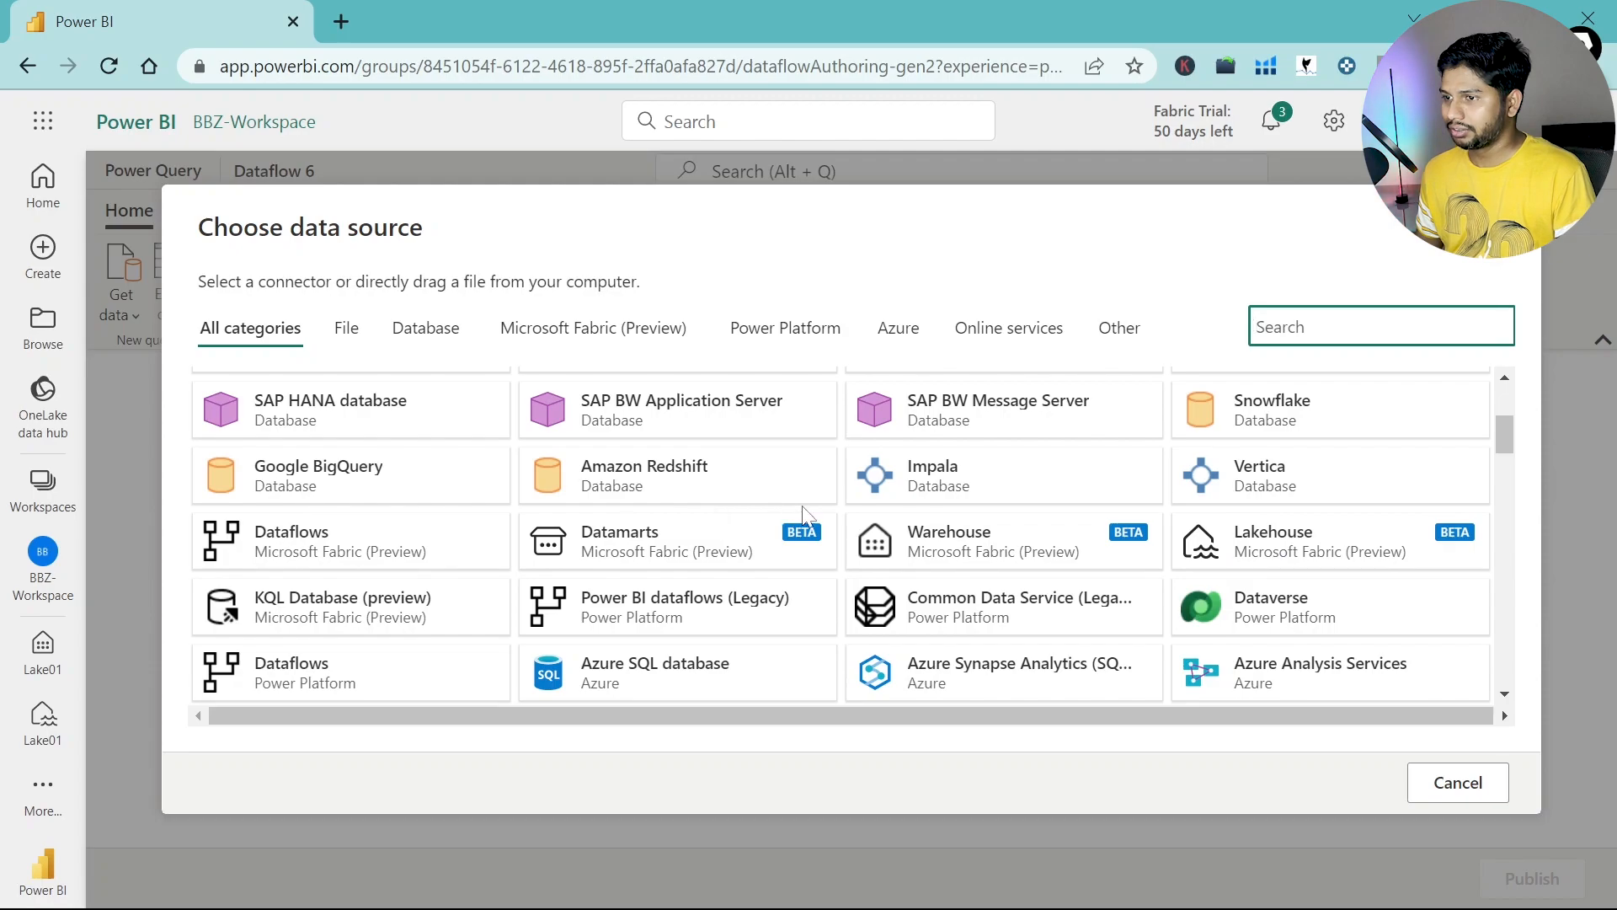
{"action": "left_click", "coordinate": [1302, 556]}
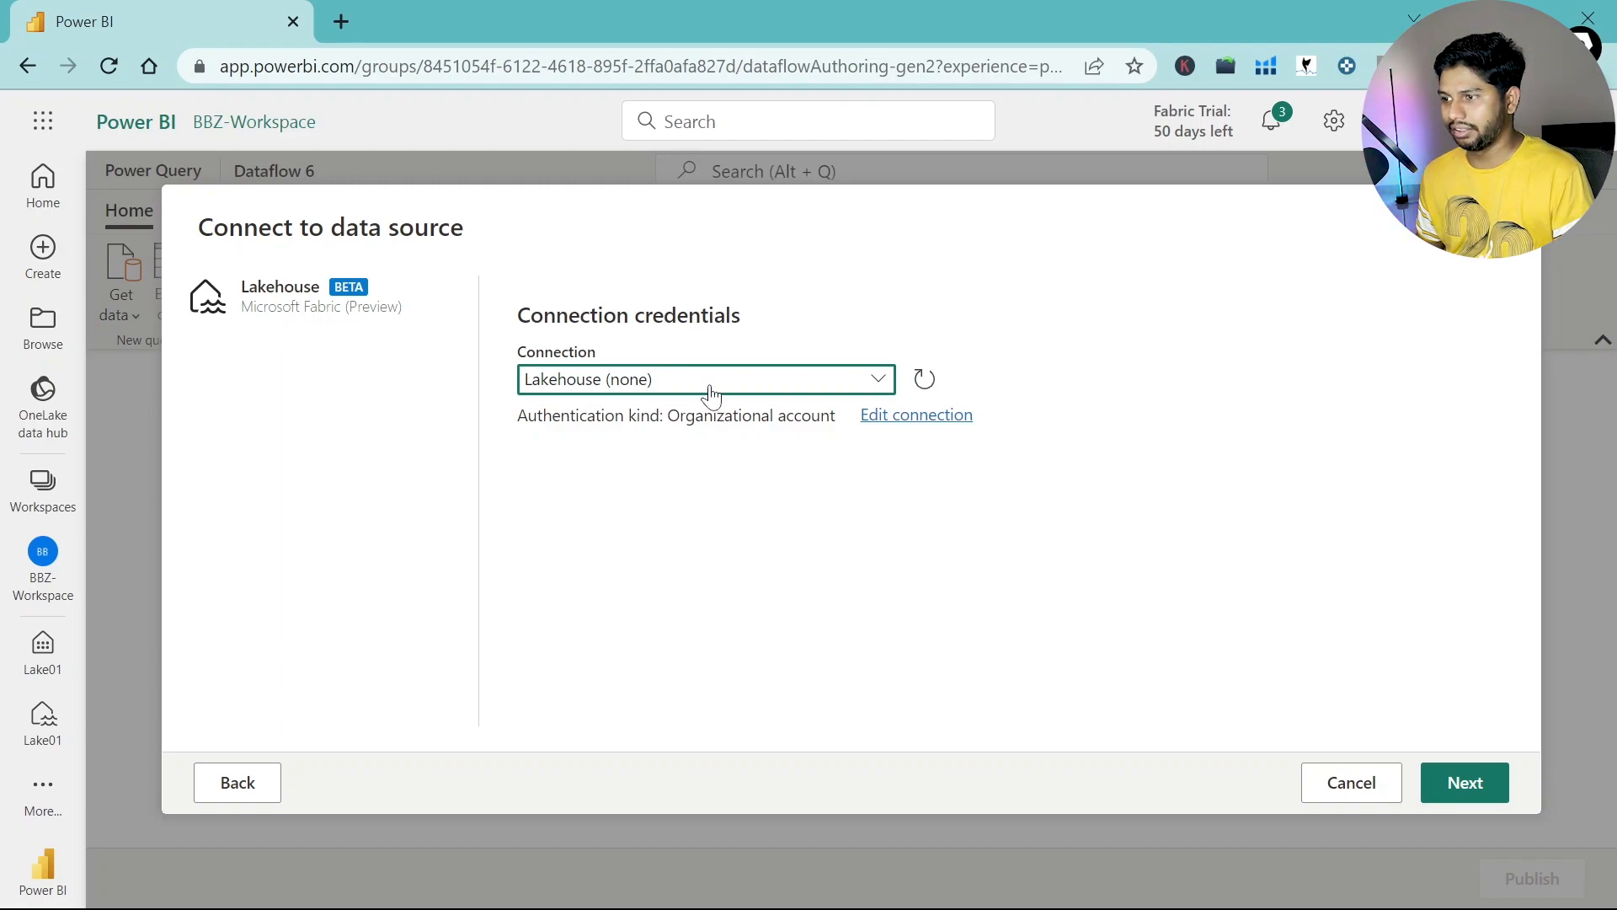
{"action": "left_click", "coordinate": [1463, 783]}
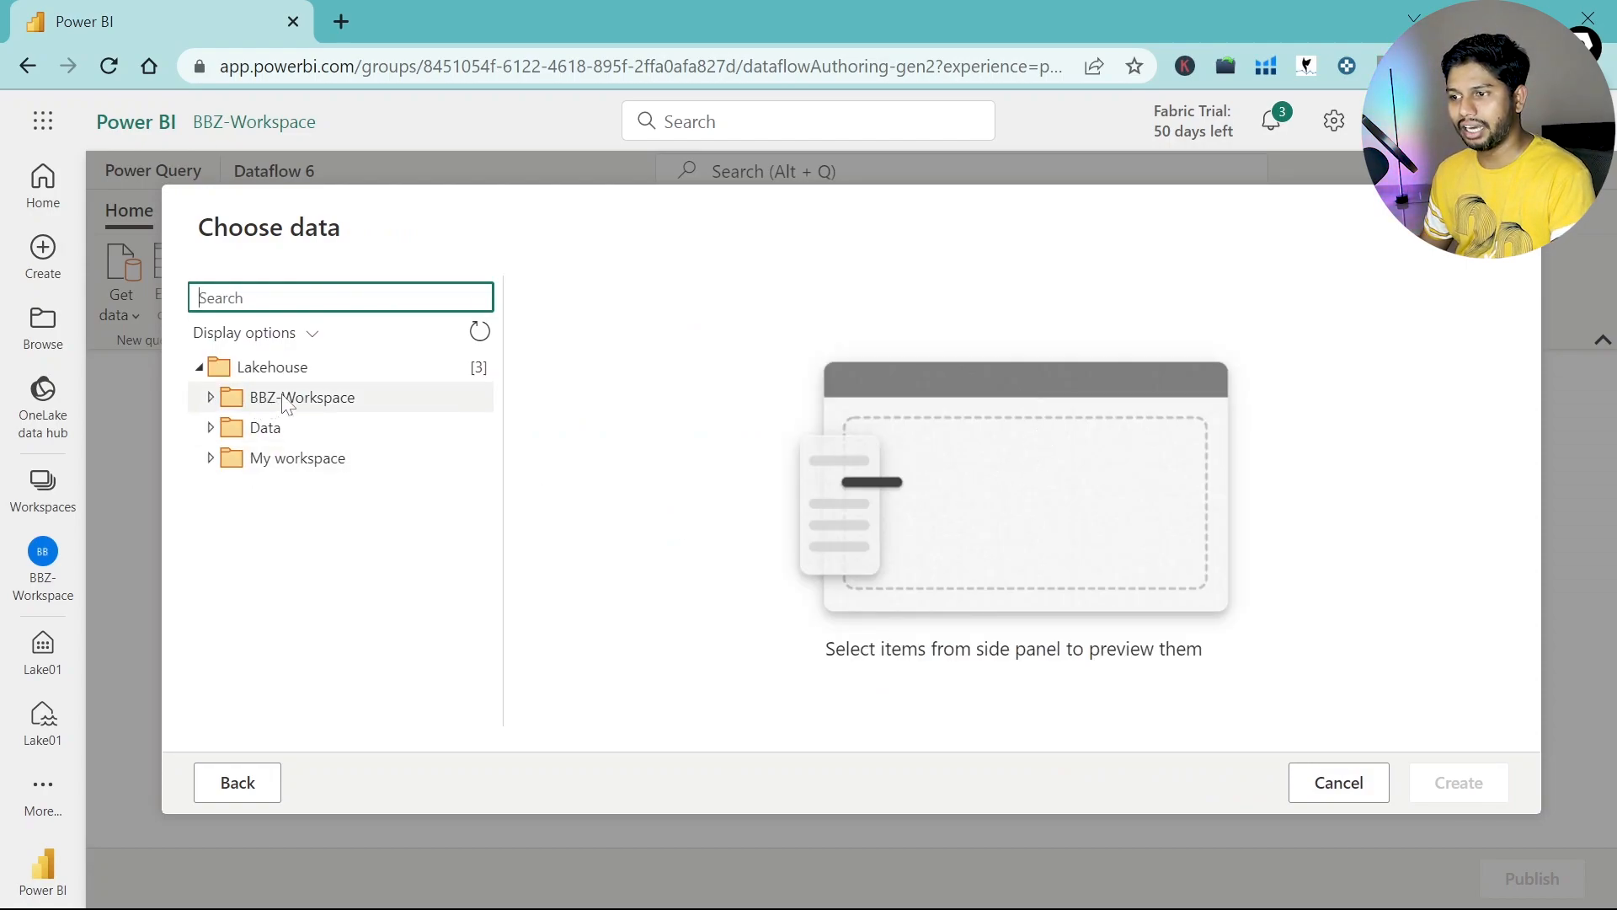
Step: Create a query from Pin Code-2.xlsx in the Files folder of Lake01 under BBZ-Workspace
{"action": "left_click", "coordinate": [211, 397]}
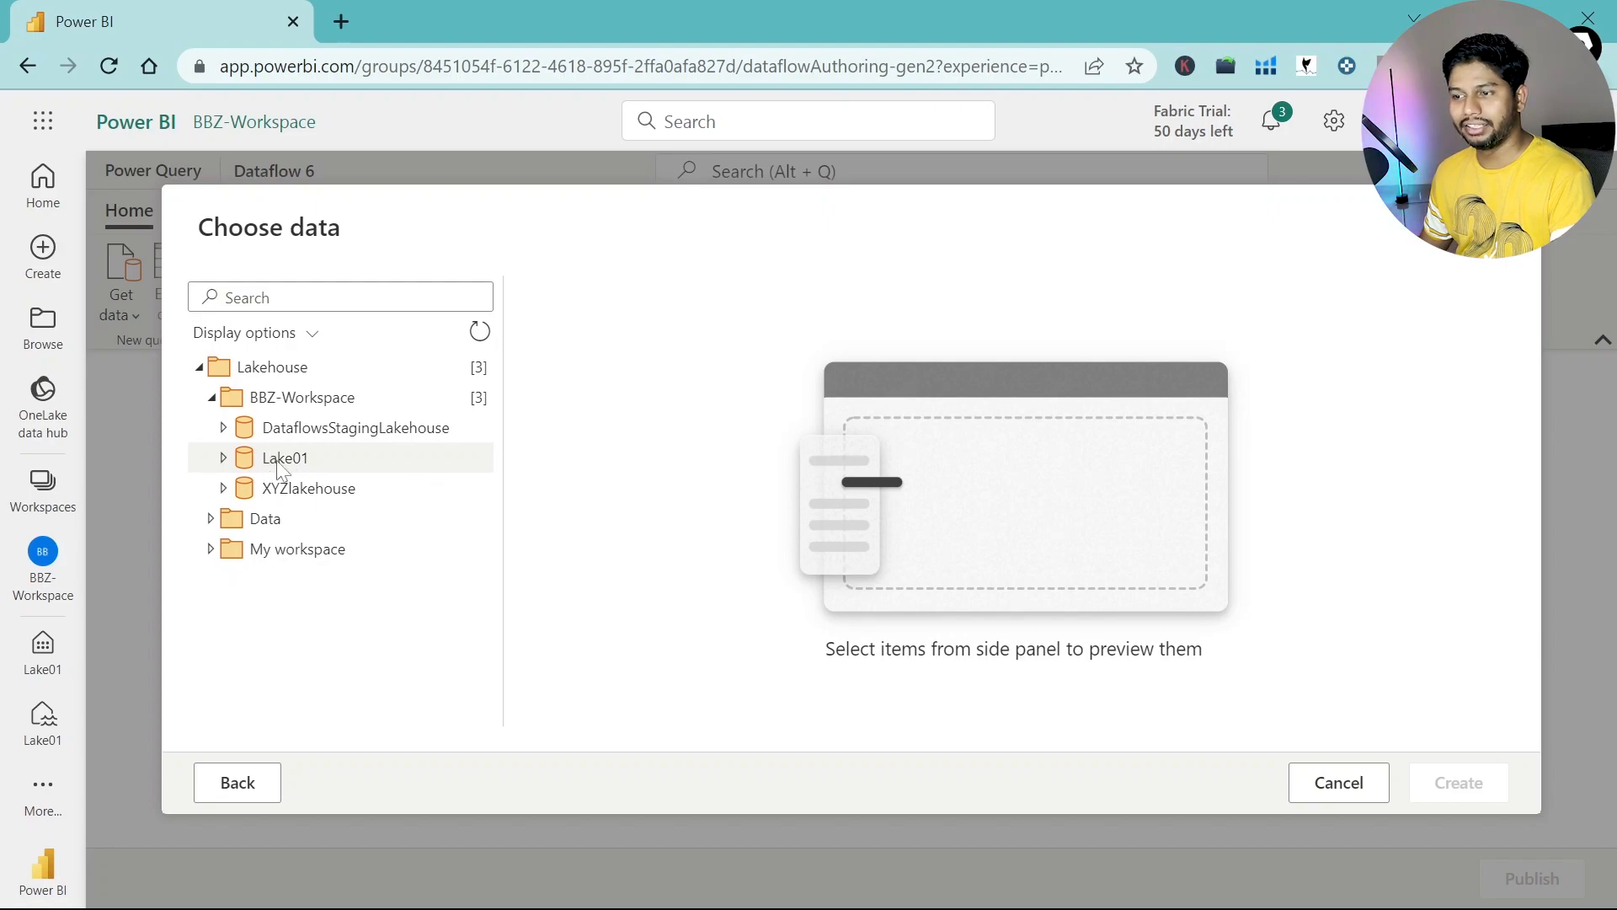
{"action": "left_click", "coordinate": [223, 458]}
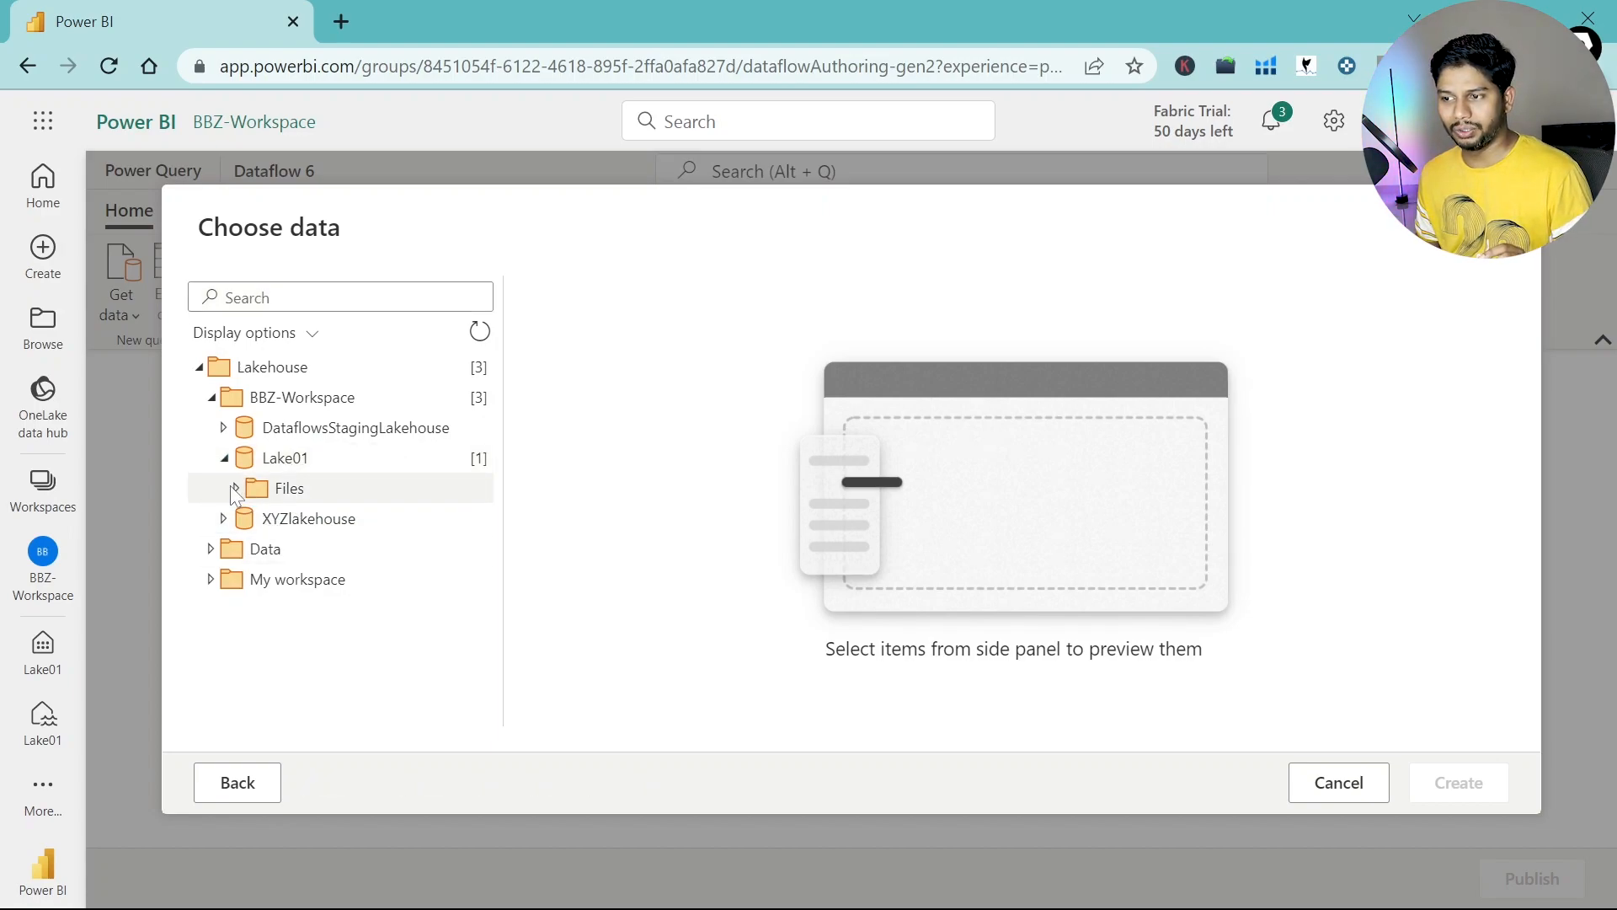
{"action": "left_click", "coordinate": [235, 489]}
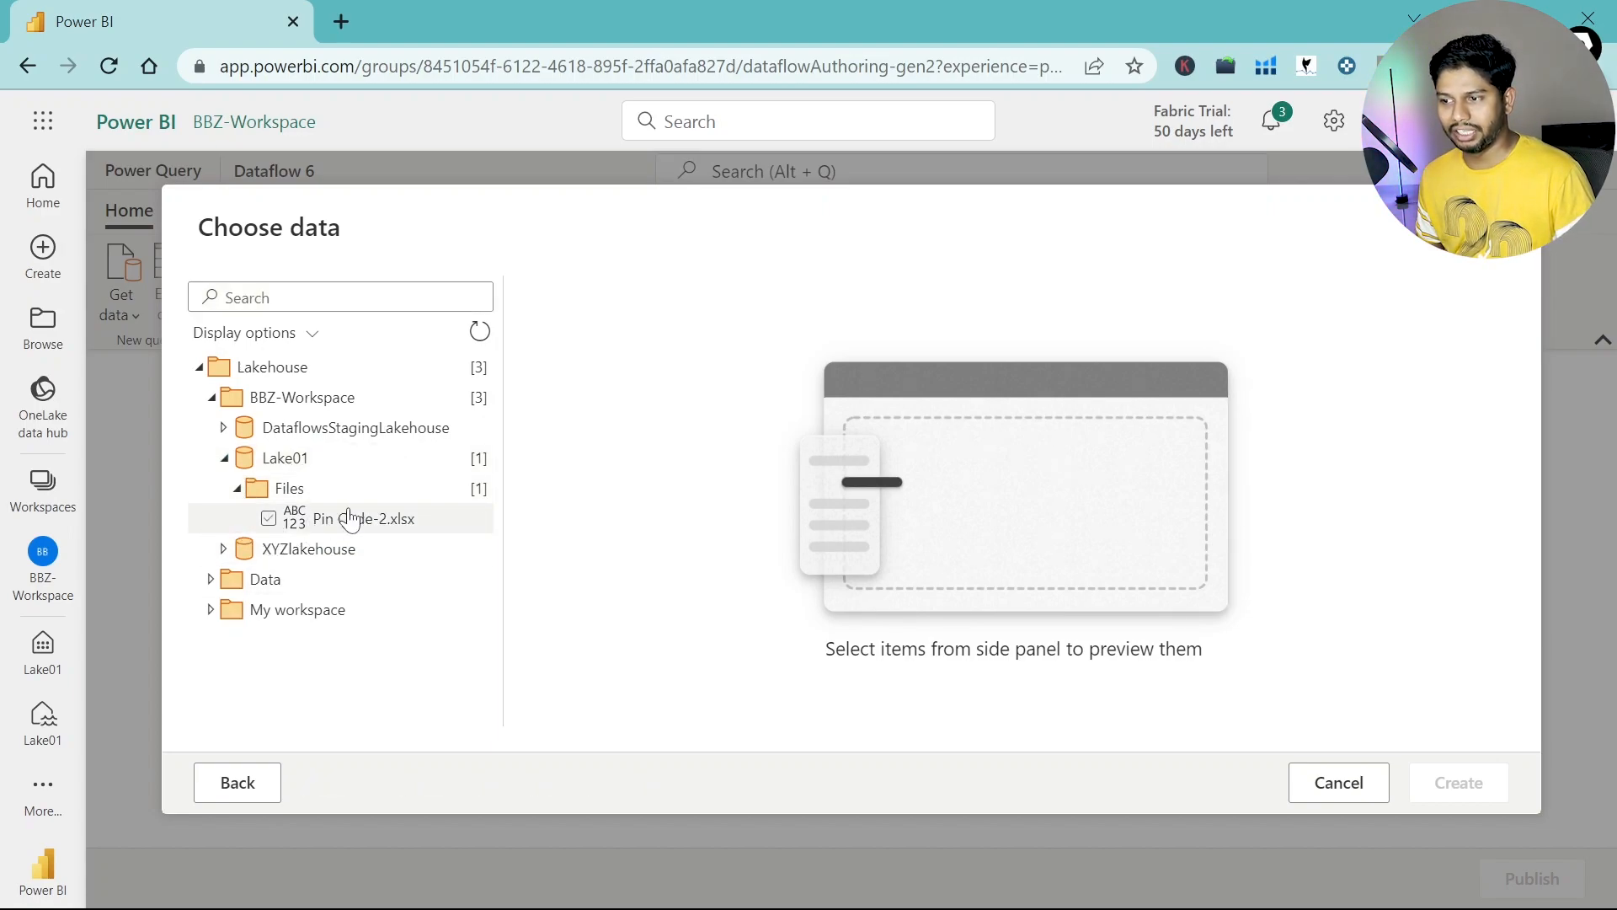
{"action": "left_click", "coordinate": [335, 526]}
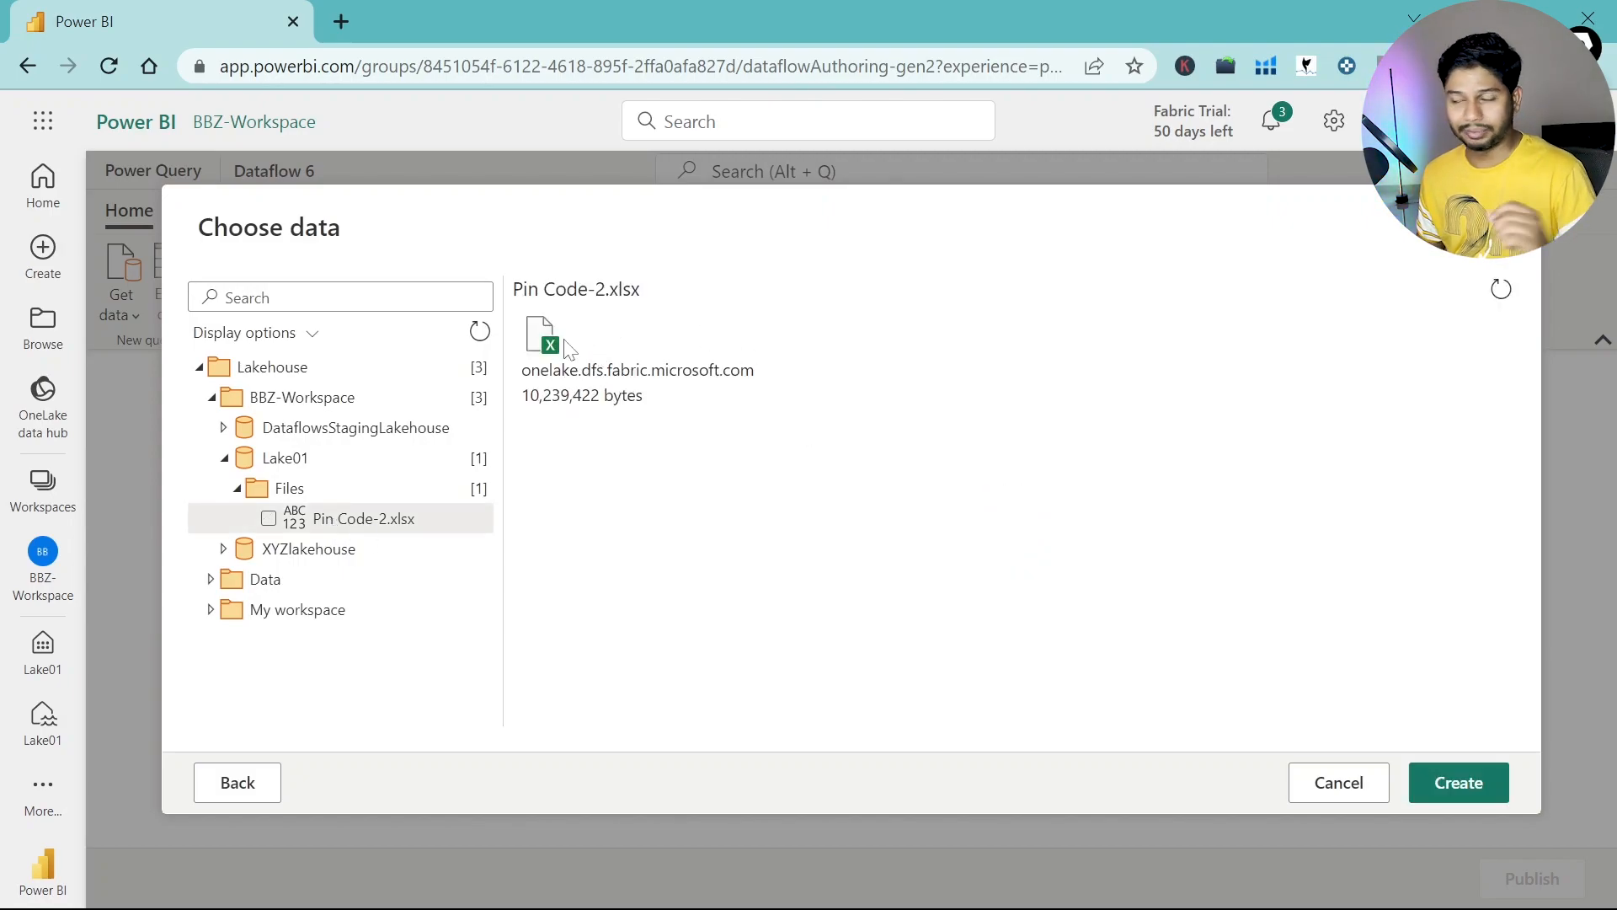
{"action": "left_click", "coordinate": [1454, 783]}
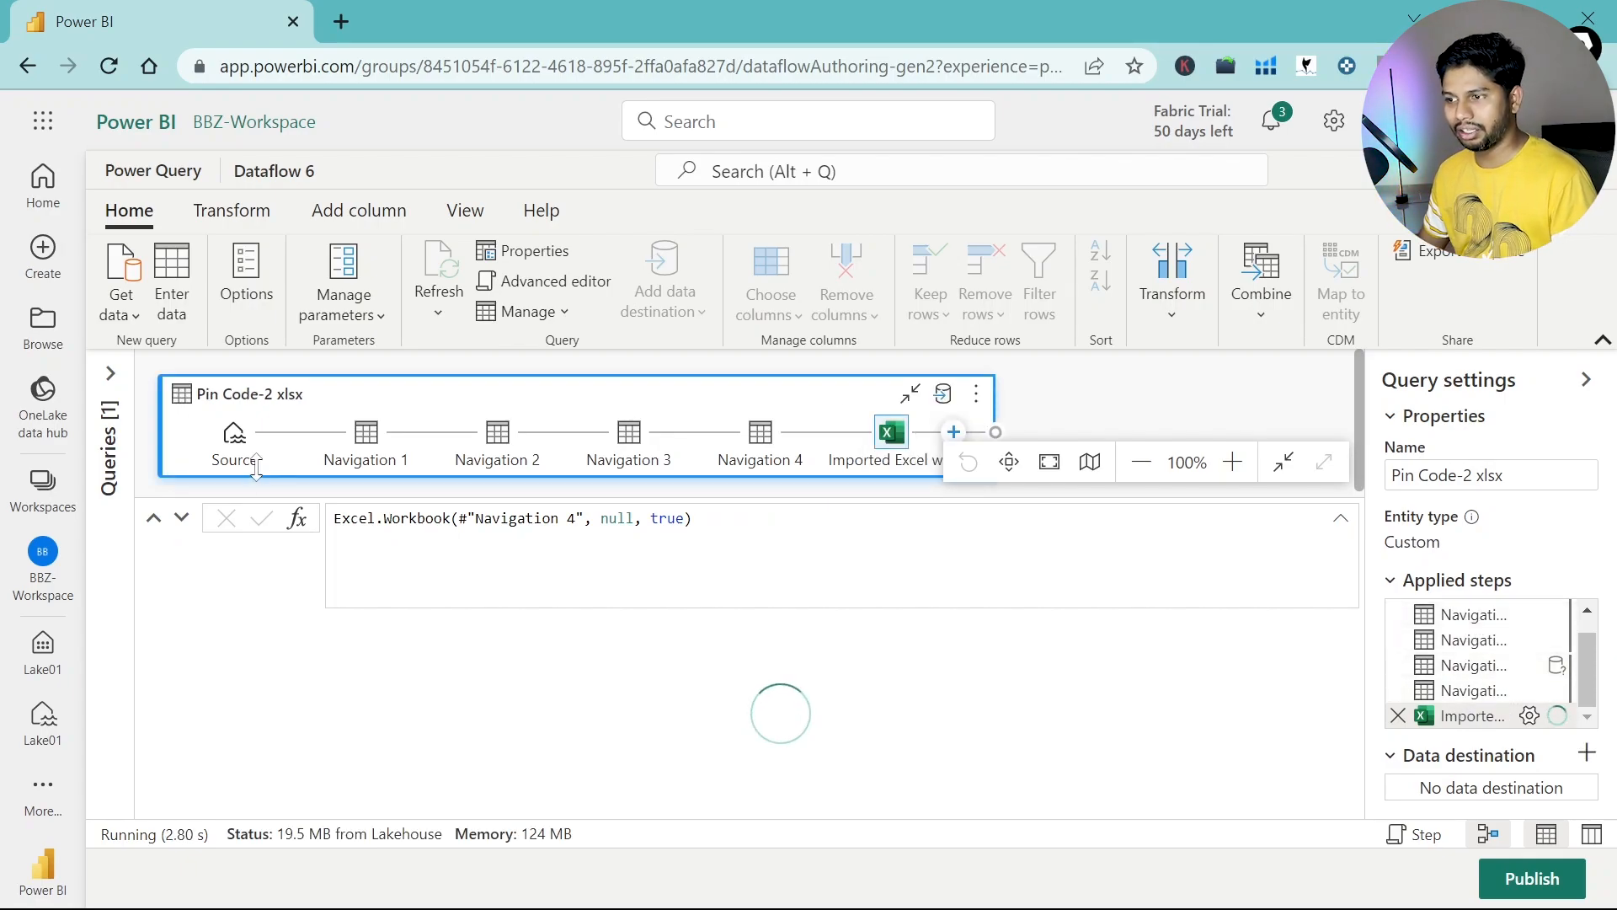
Step: Examine the output of each query step from Navigation 1 through the imported Excel workbook
{"action": "left_click", "coordinate": [371, 440]}
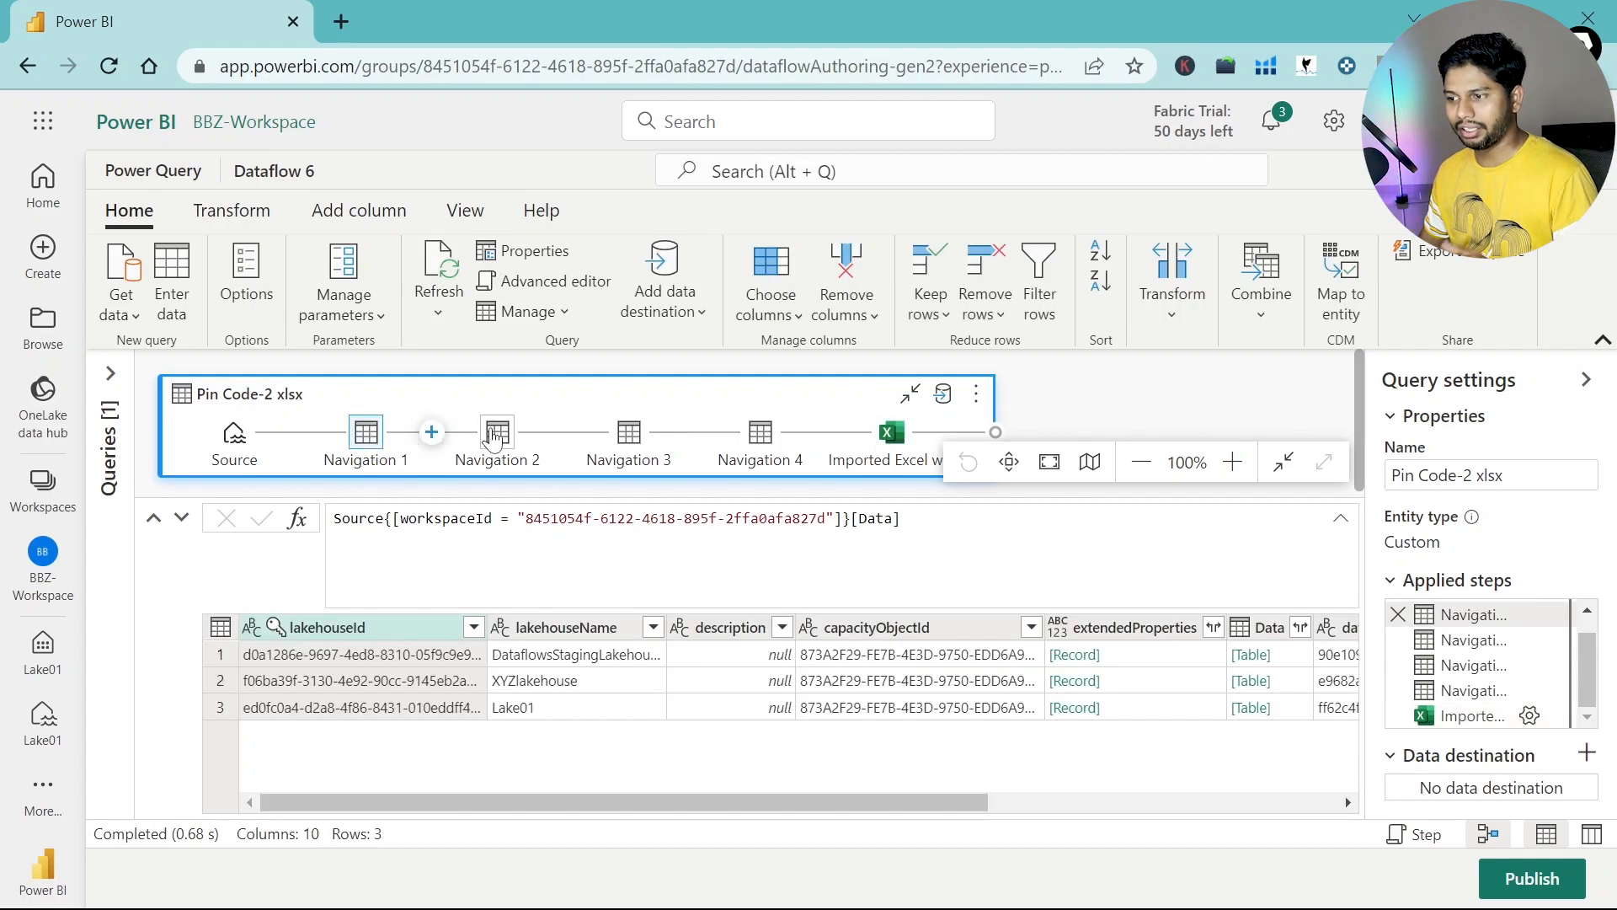
{"action": "left_click", "coordinate": [495, 435]}
{"action": "left_click", "coordinate": [629, 436]}
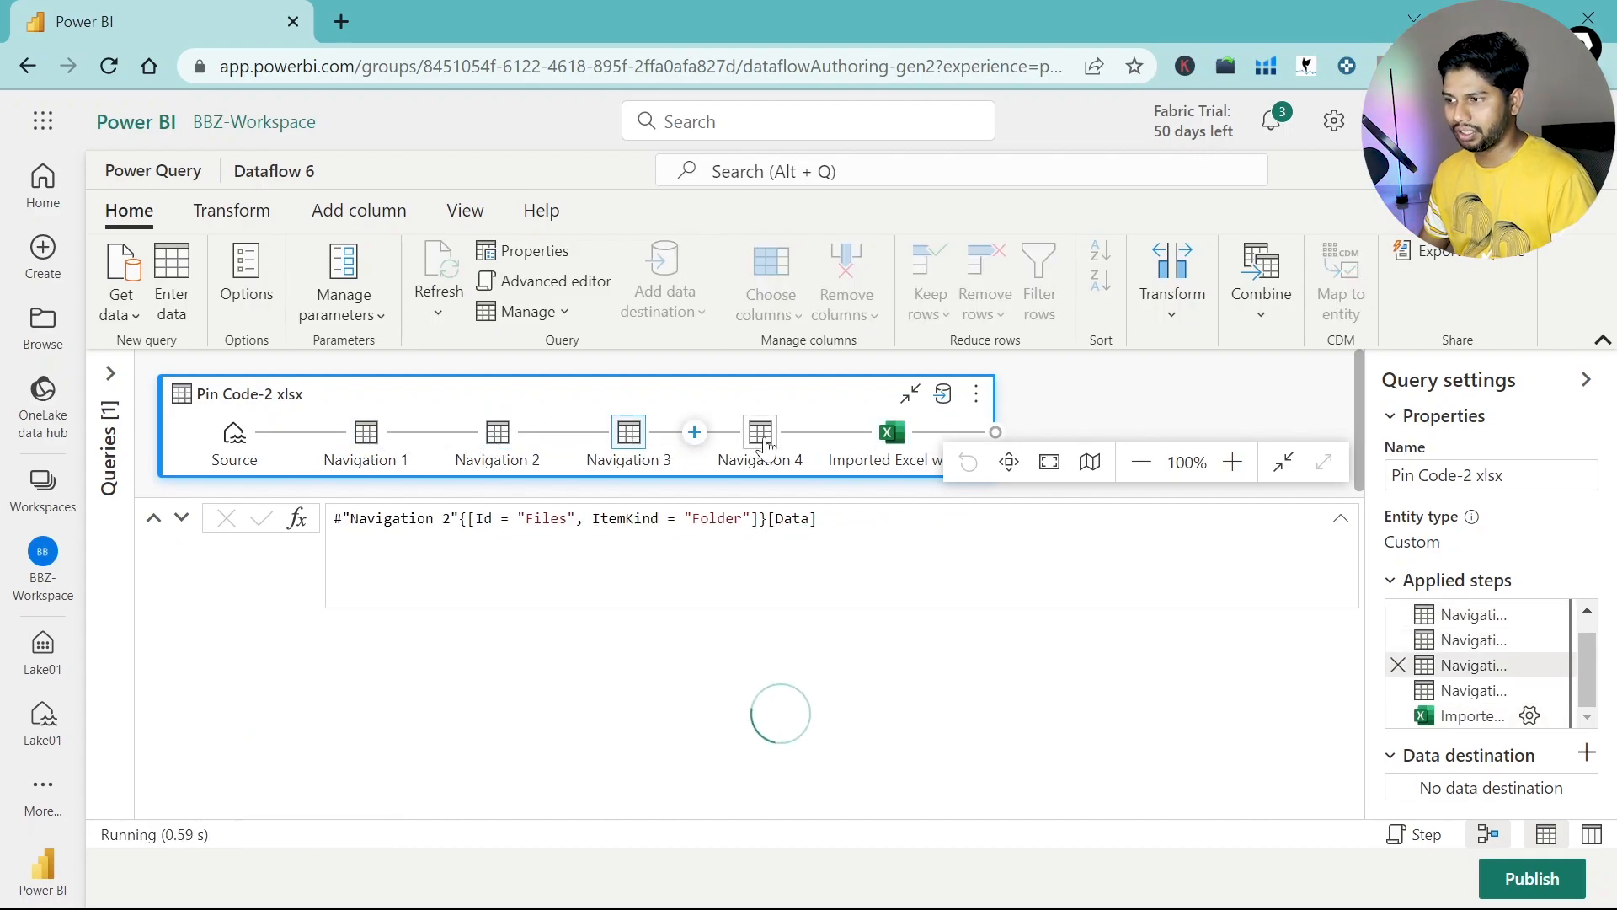
{"action": "left_click", "coordinate": [763, 438]}
{"action": "left_click", "coordinate": [892, 435]}
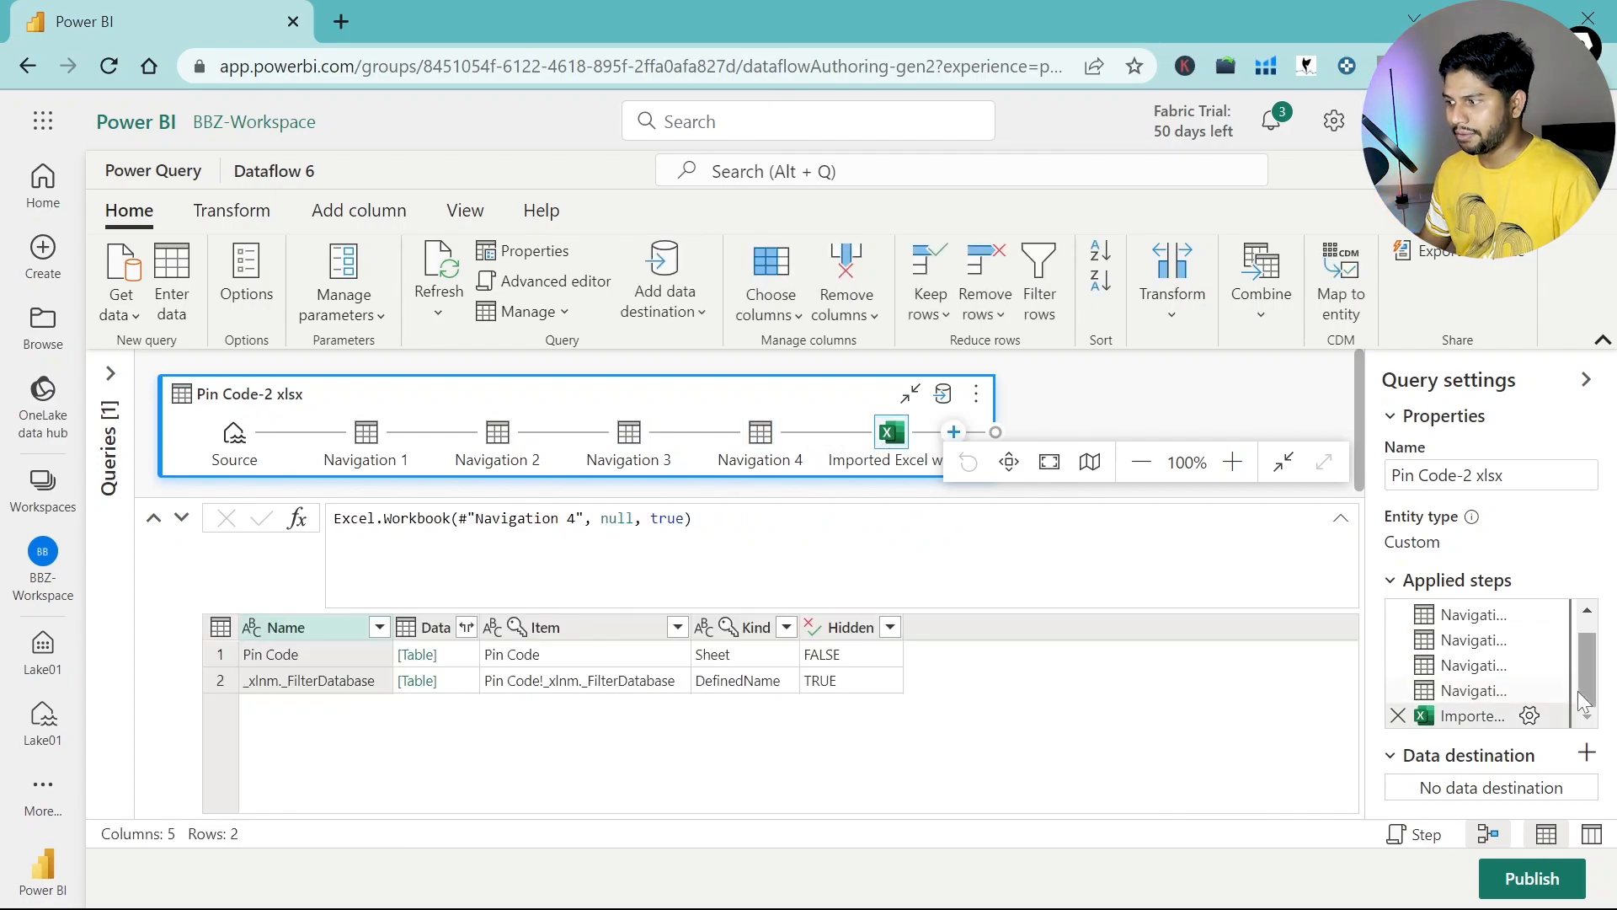
Step: Load the data table of the Pin Code sheet and look across its columns
{"action": "left_click", "coordinate": [416, 655]}
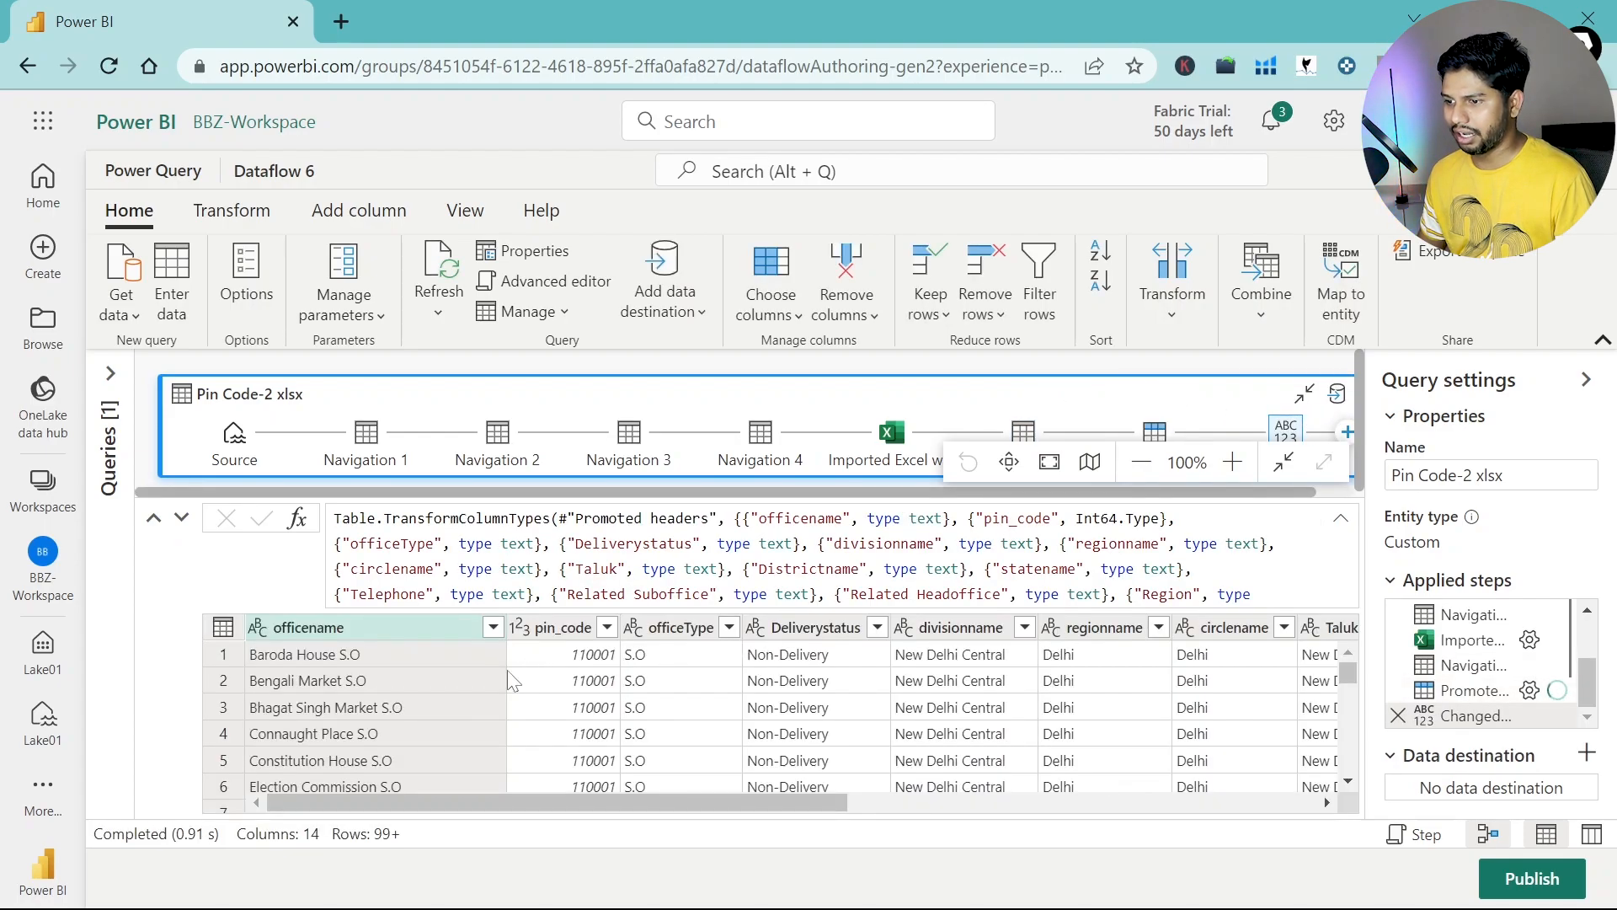
{"action": "left_click_drag", "start_coordinate": [649, 800], "coordinate": [1386, 852]}
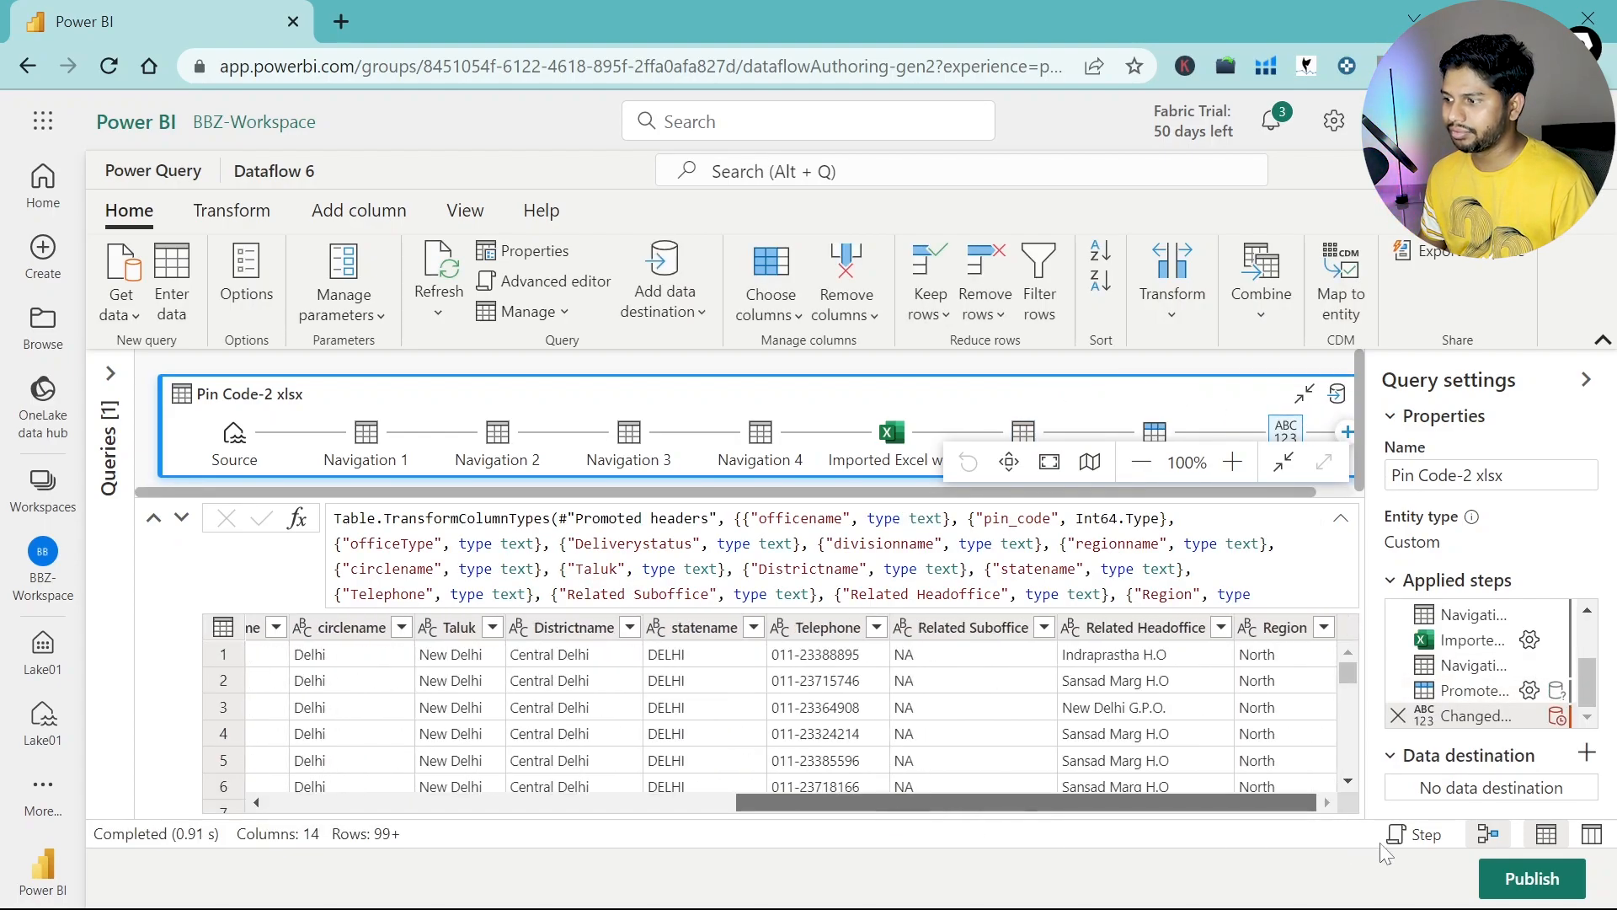
{"action": "left_click_drag", "start_coordinate": [1054, 842], "coordinate": [539, 838]}
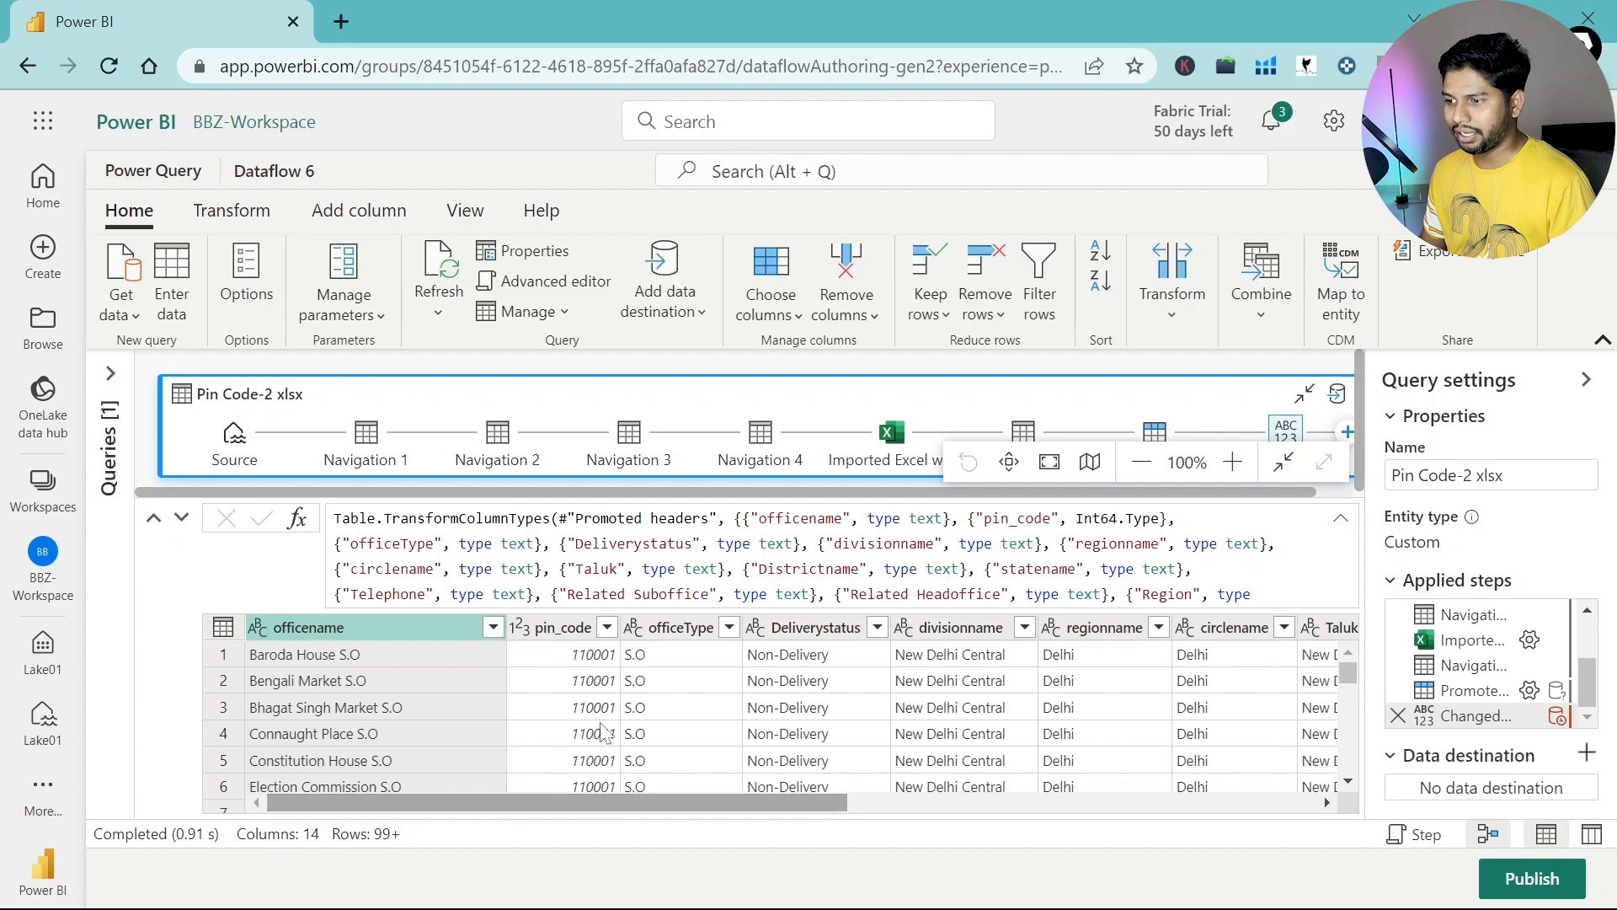
Step: Keep only the pin_code, divisionname and Region columns and remove all the others
{"action": "left_click", "coordinate": [601, 789]}
{"action": "left_click_drag", "start_coordinate": [603, 800], "coordinate": [747, 801]}
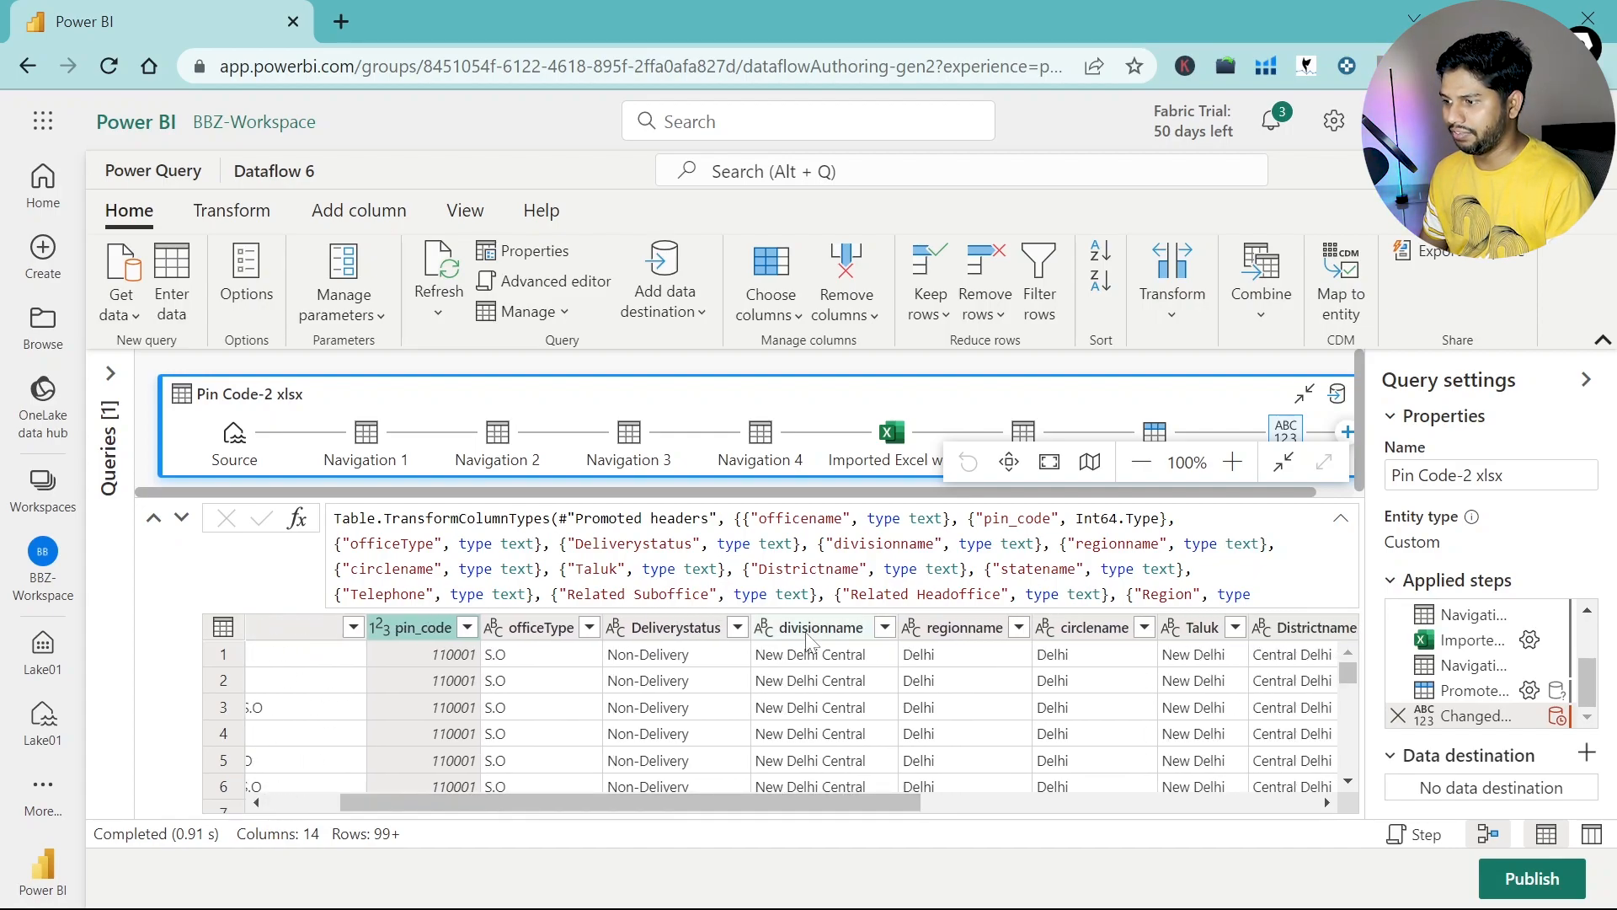
{"action": "left_click", "coordinate": [805, 631], "text": "shift"}
{"action": "left_click", "coordinate": [412, 634]}
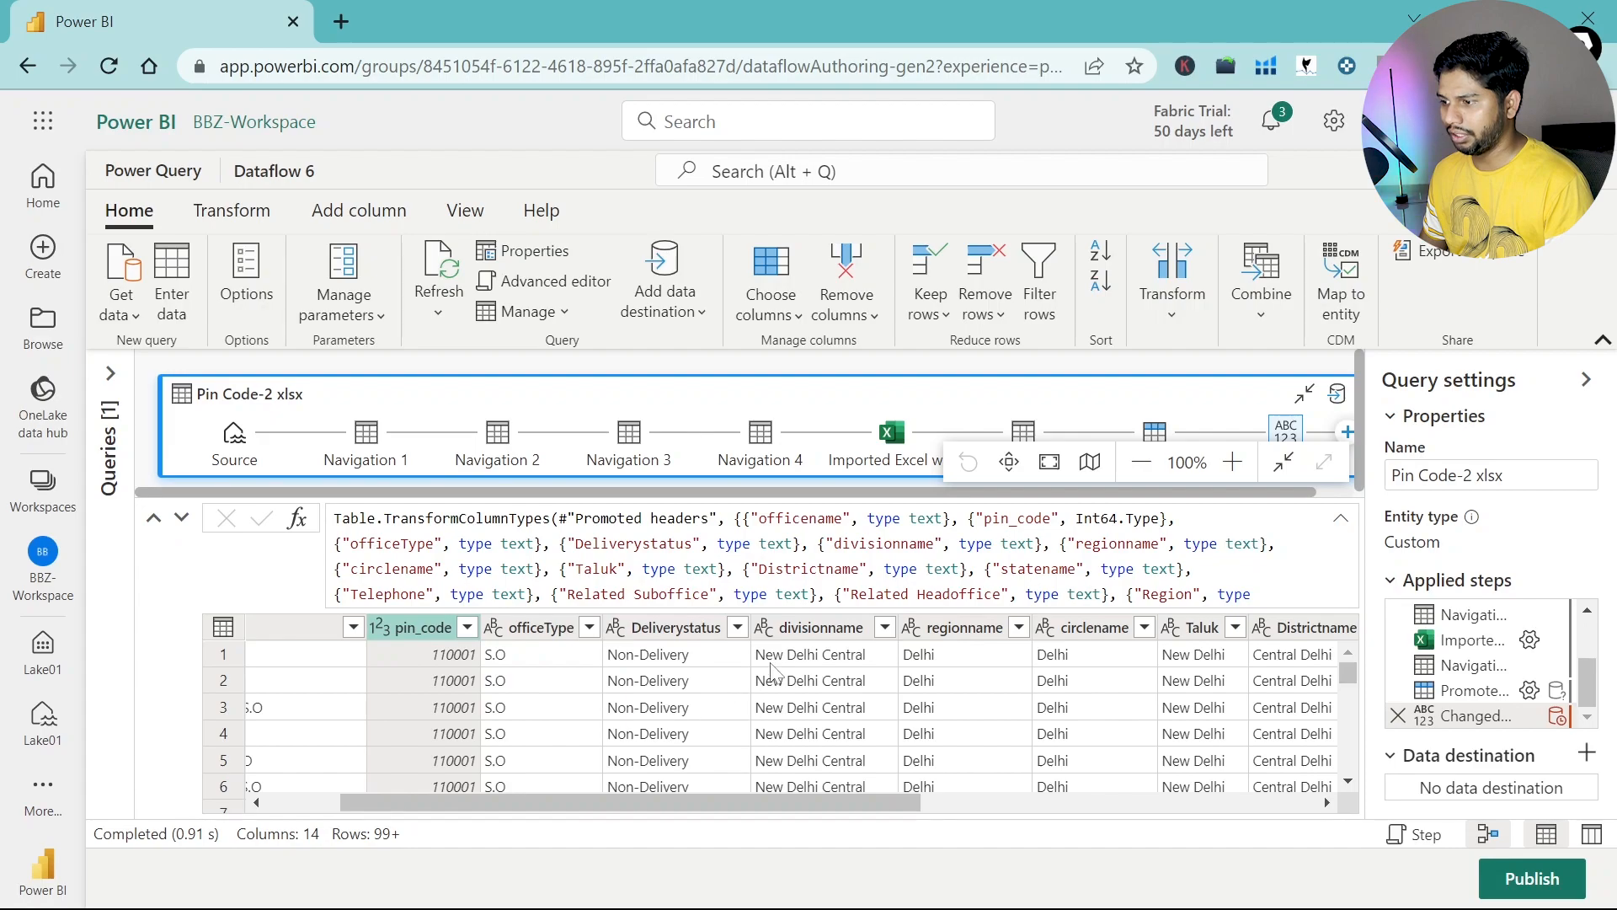
{"action": "left_click", "coordinate": [815, 632], "text": "ctrl"}
{"action": "left_click_drag", "start_coordinate": [818, 804], "coordinate": [1314, 844]}
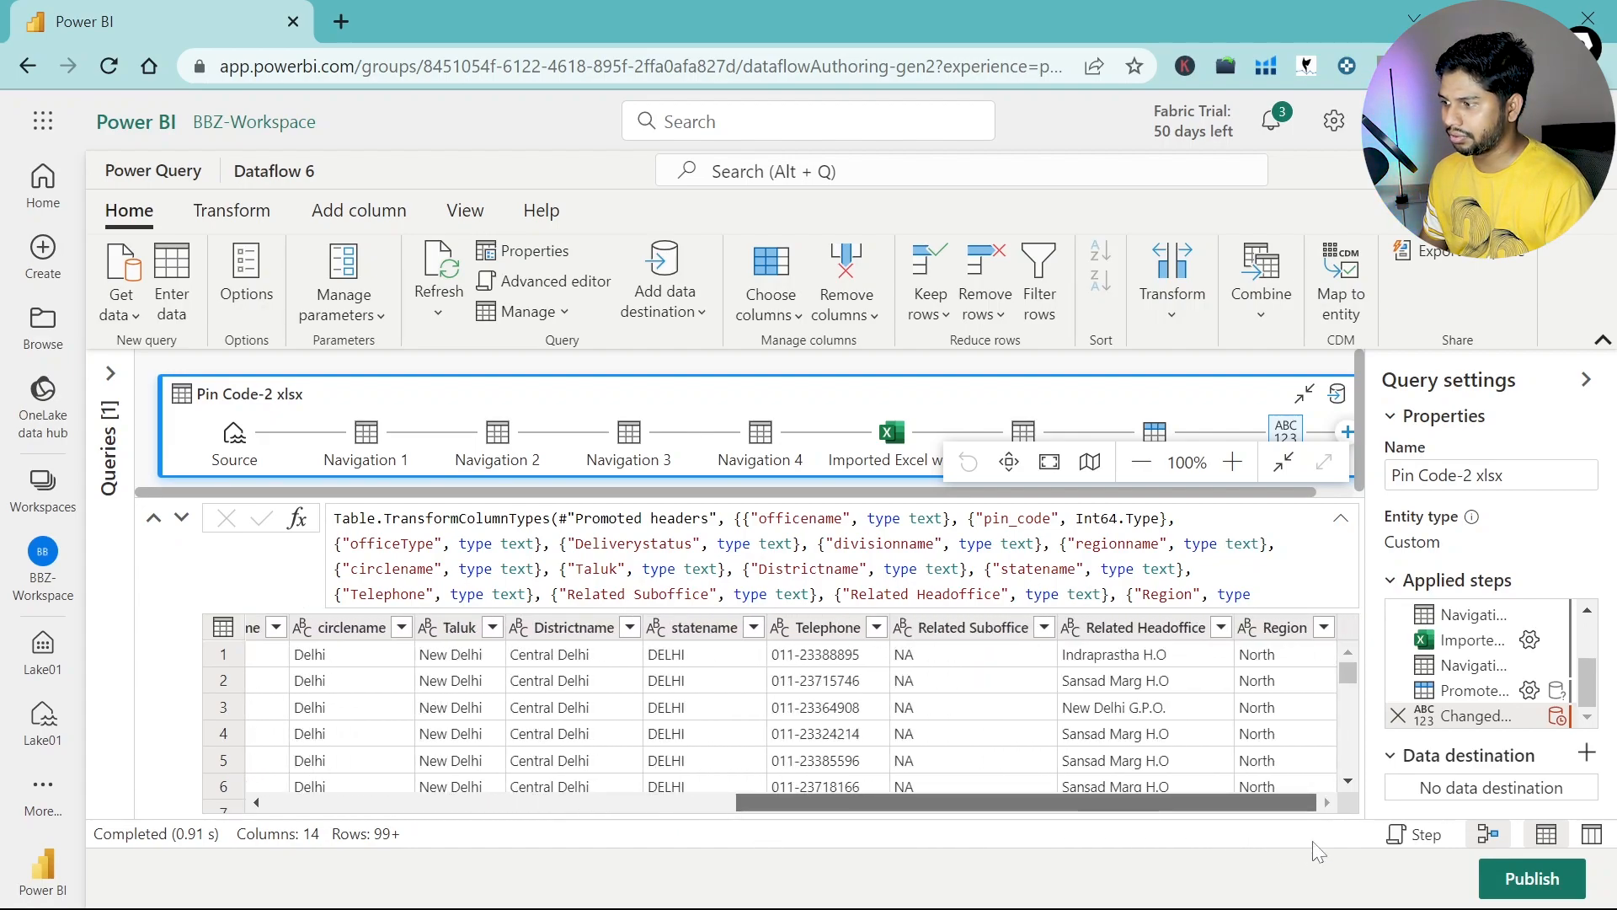
{"action": "left_click", "coordinate": [1271, 630]}
{"action": "right_click", "coordinate": [1271, 632]}
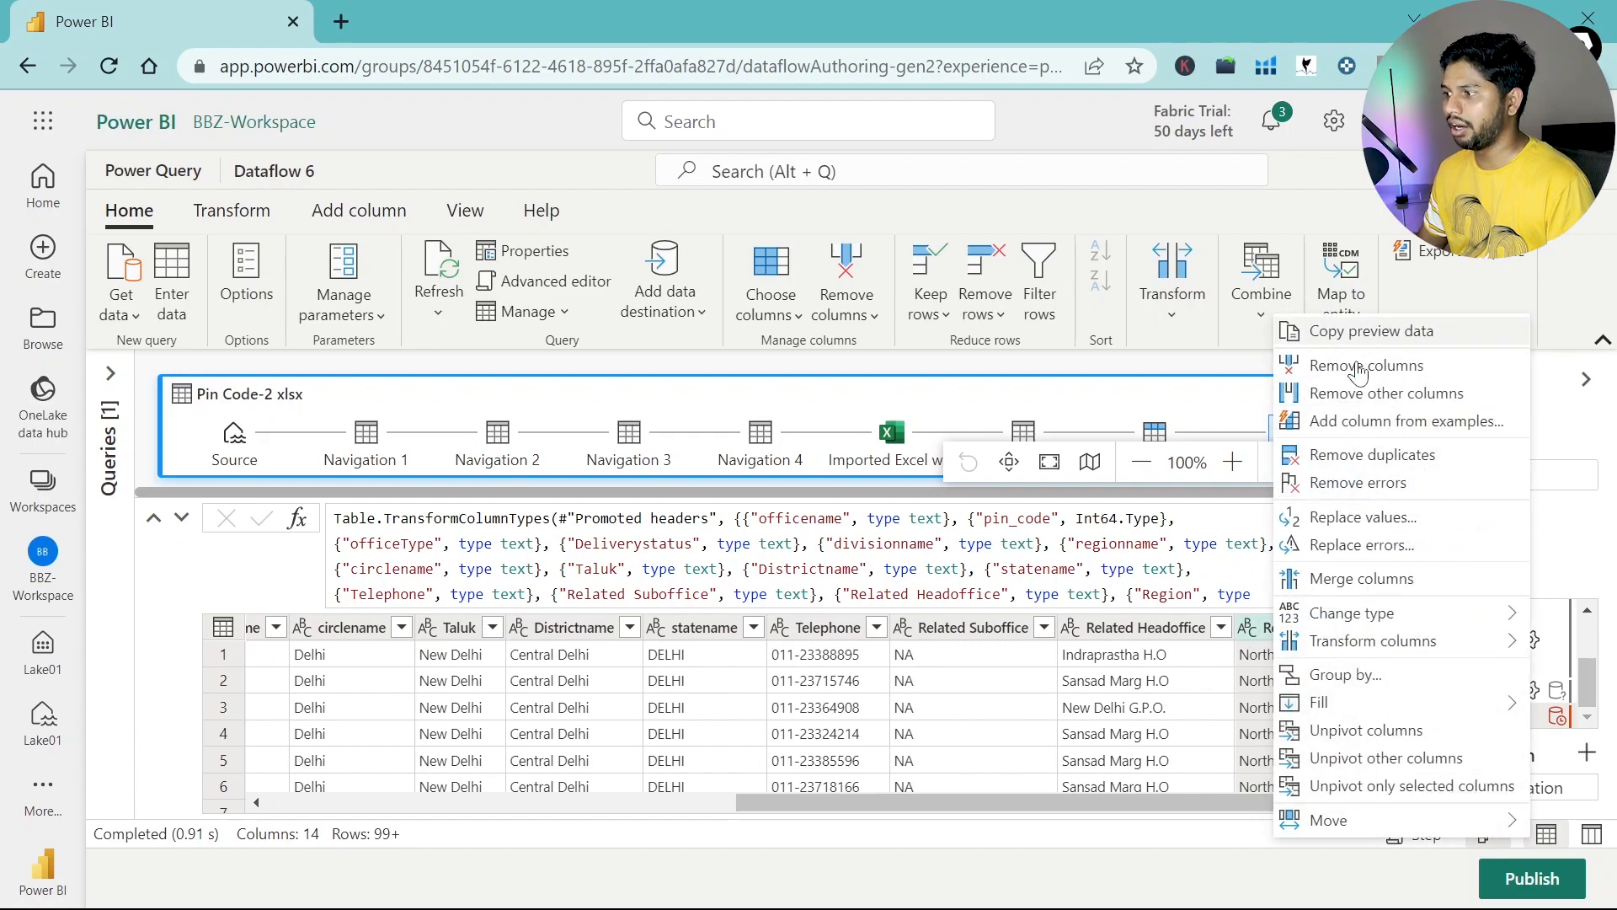
{"action": "left_click", "coordinate": [1327, 394]}
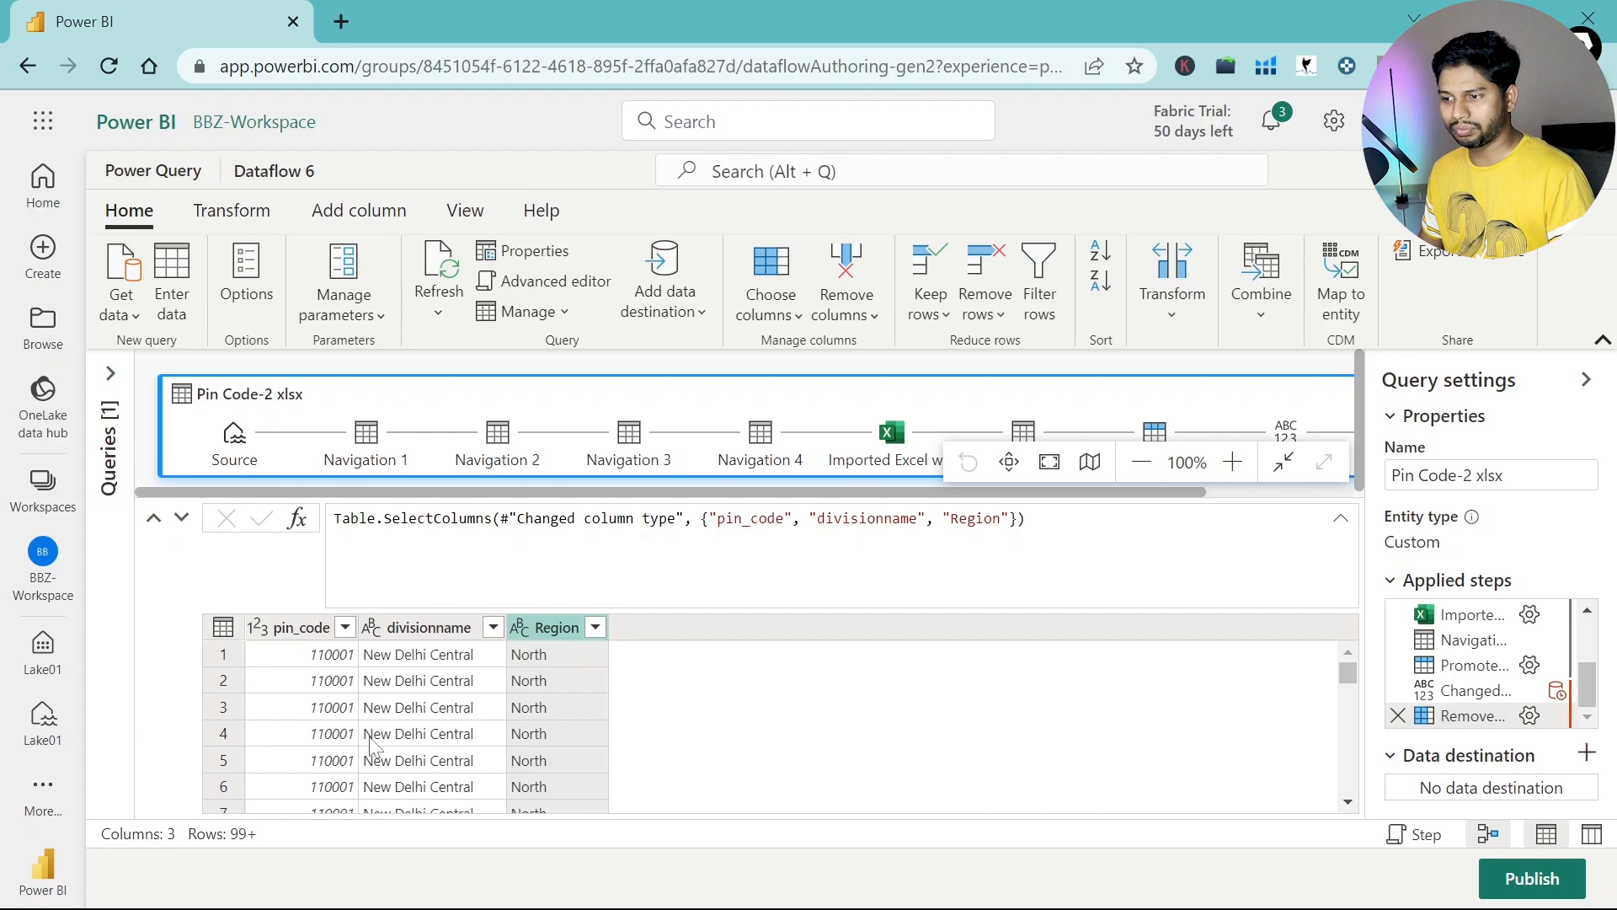
Step: Remove duplicate rows based on the pin_code, divisionname and Region columns together
{"action": "left_click", "coordinate": [305, 634]}
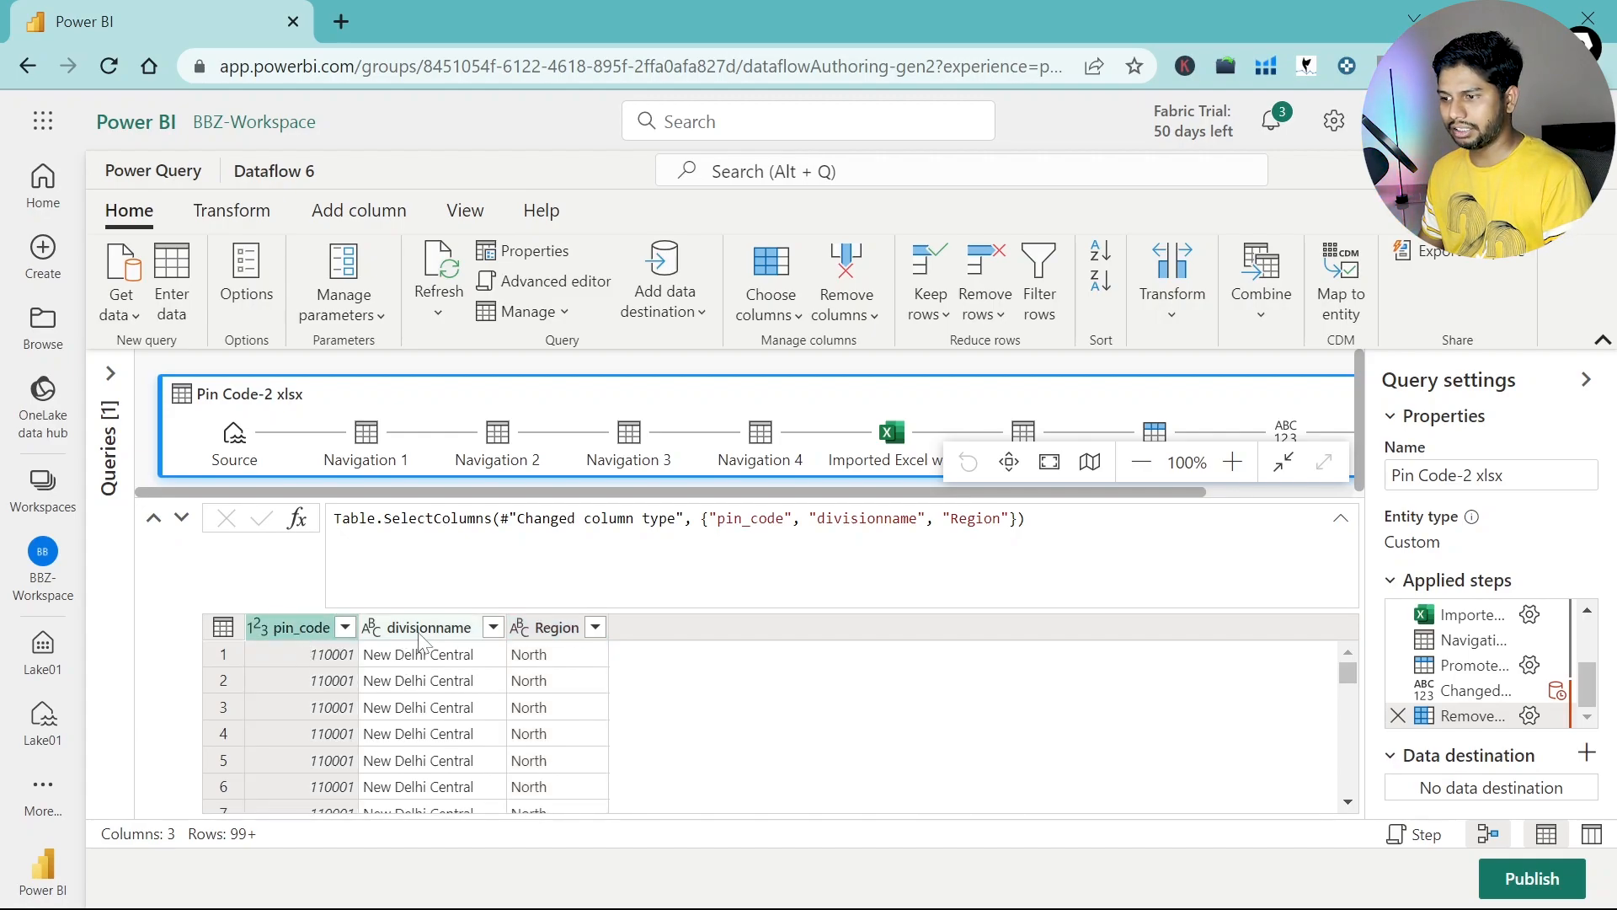
{"action": "left_click", "coordinate": [420, 633], "text": "ctrl"}
{"action": "left_click", "coordinate": [542, 634], "text": "ctrl"}
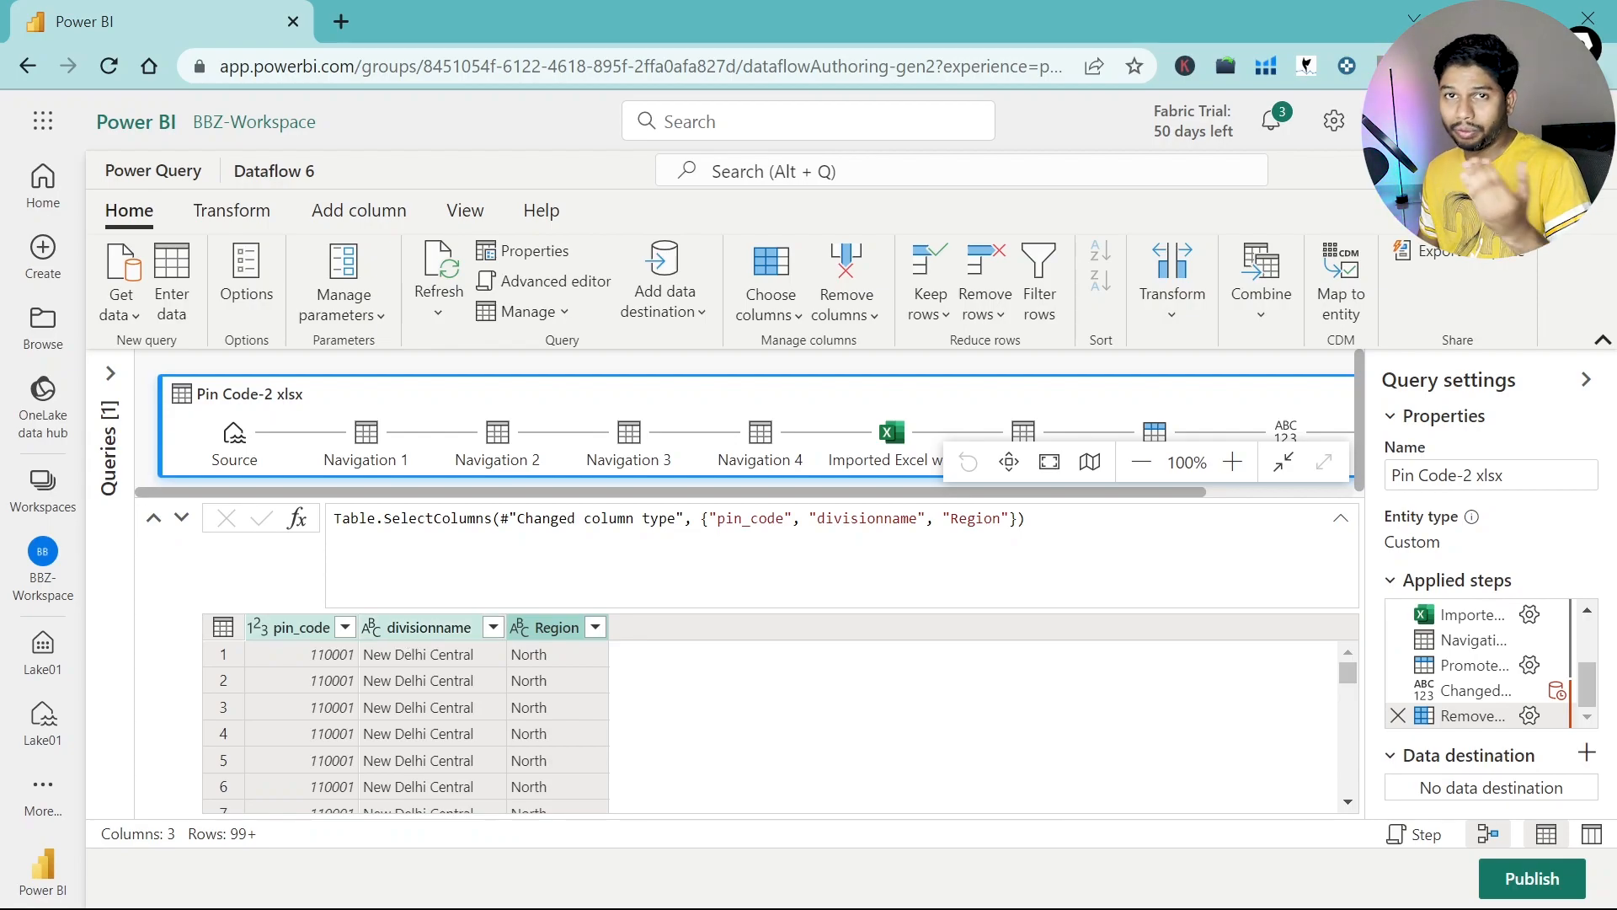
{"action": "left_click", "coordinate": [835, 313]}
{"action": "left_click", "coordinate": [985, 313]}
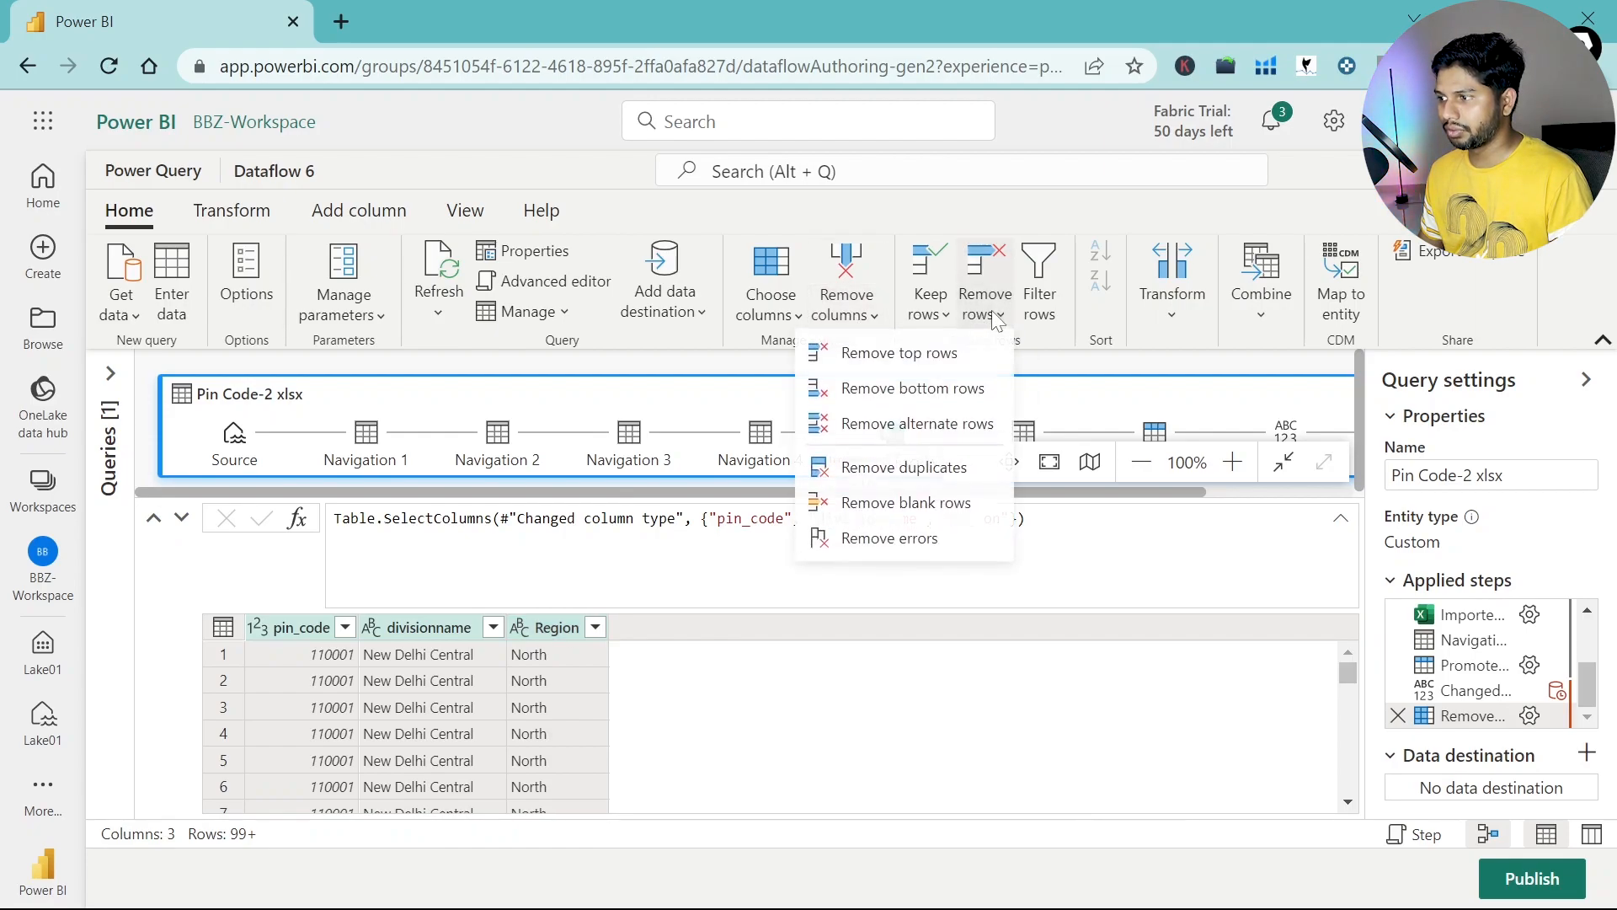
{"action": "left_click", "coordinate": [903, 468]}
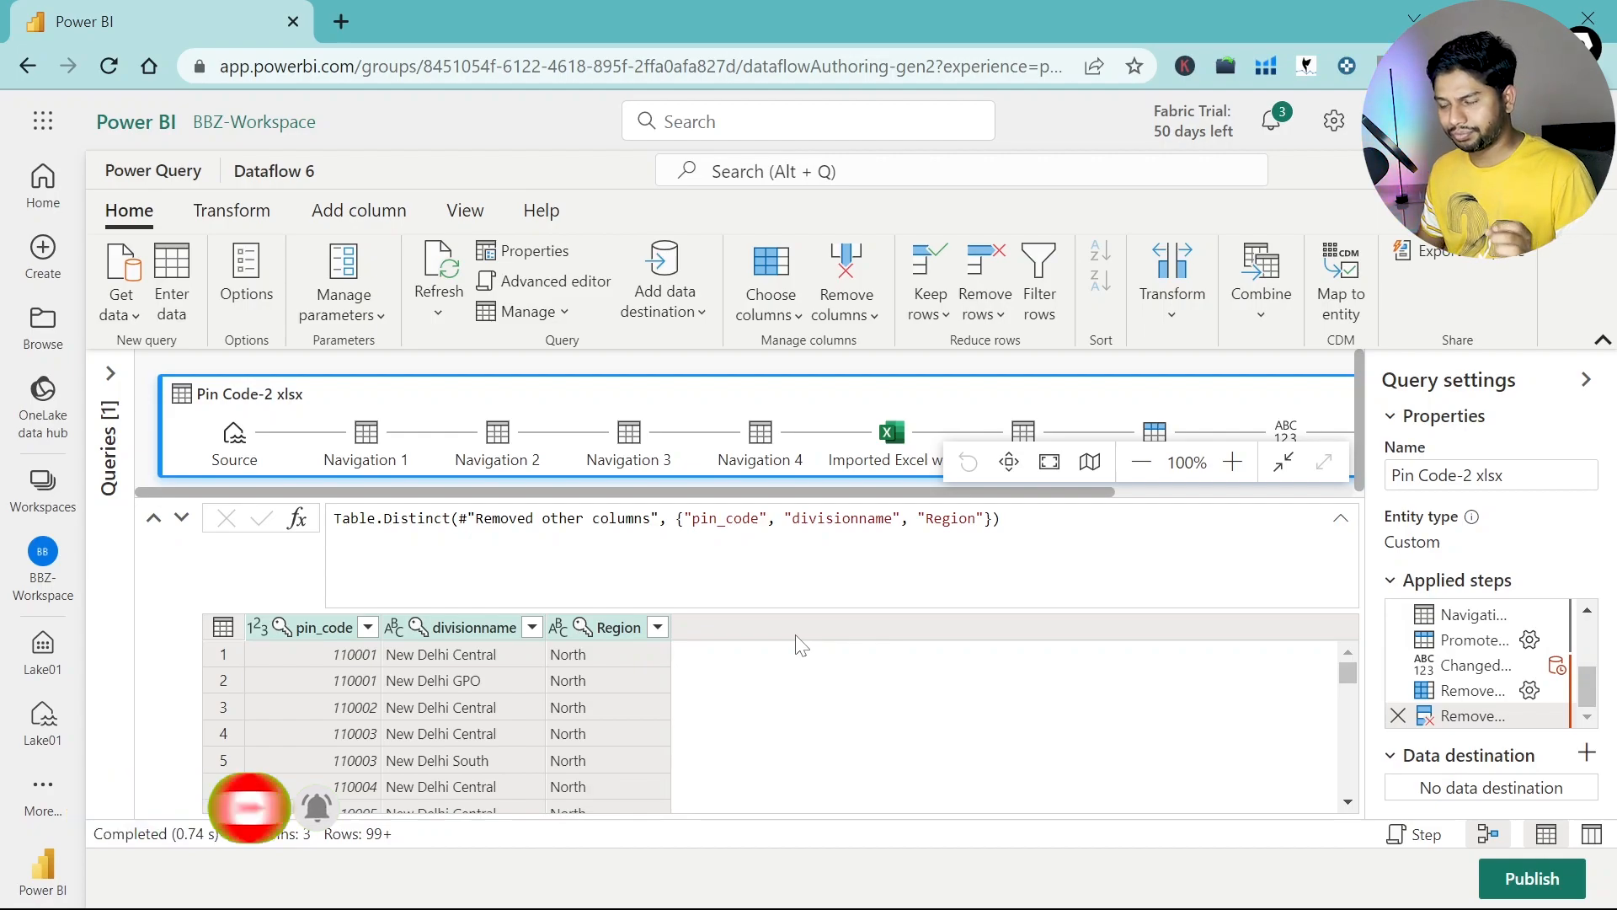
Step: Add a Lakehouse data destination to the query using the Lakehouse (none) connection
{"action": "left_click", "coordinate": [697, 313]}
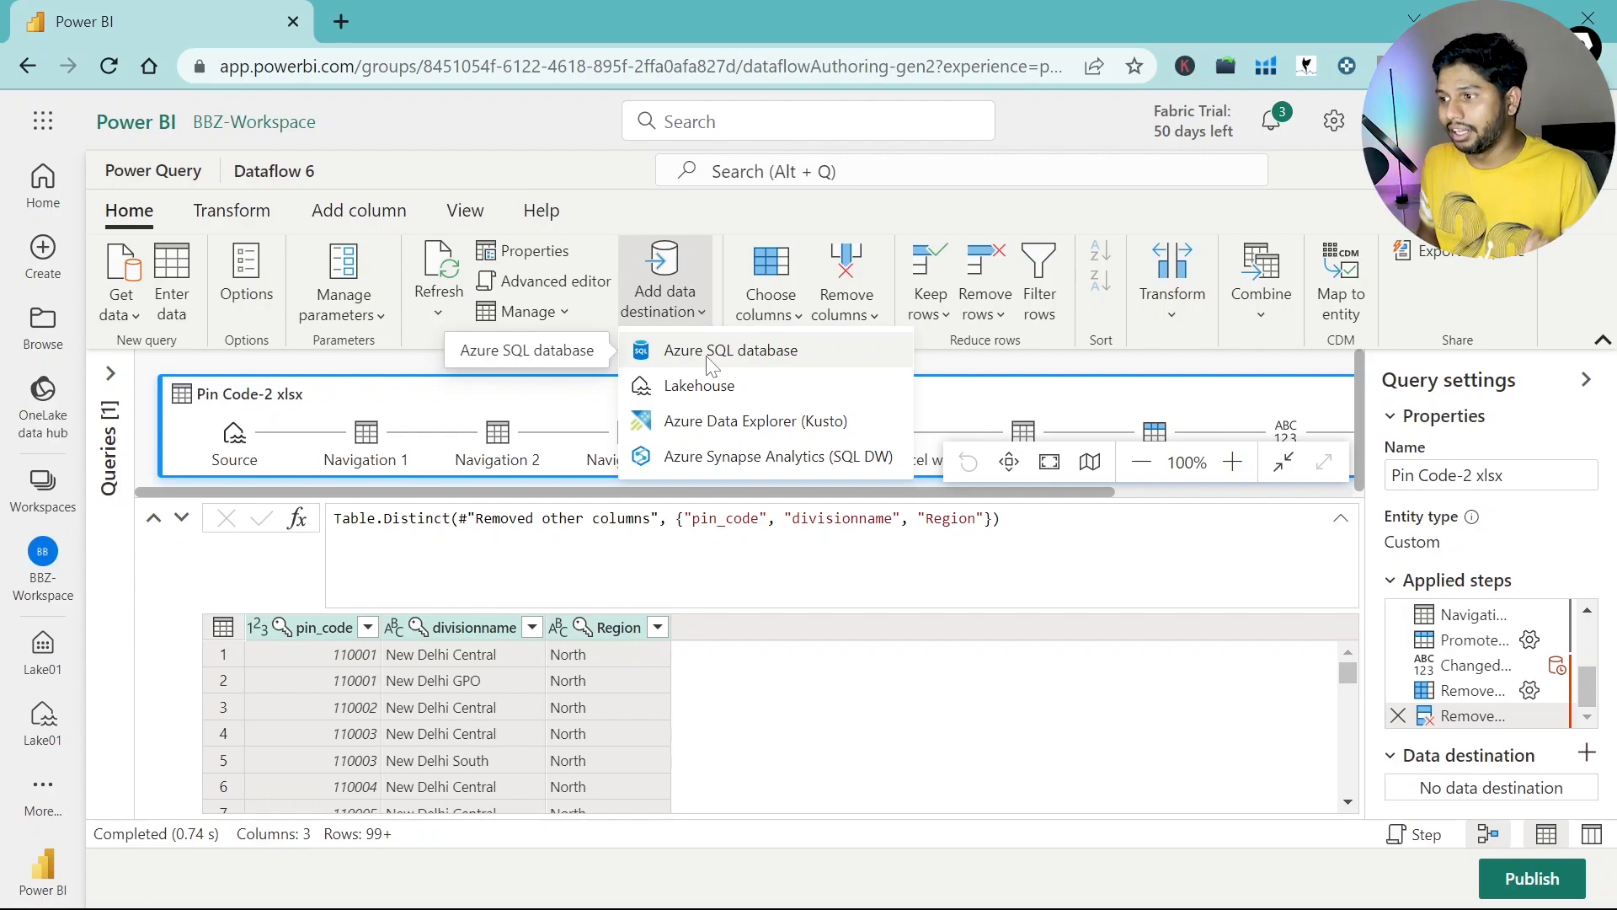
{"action": "left_click", "coordinate": [674, 386]}
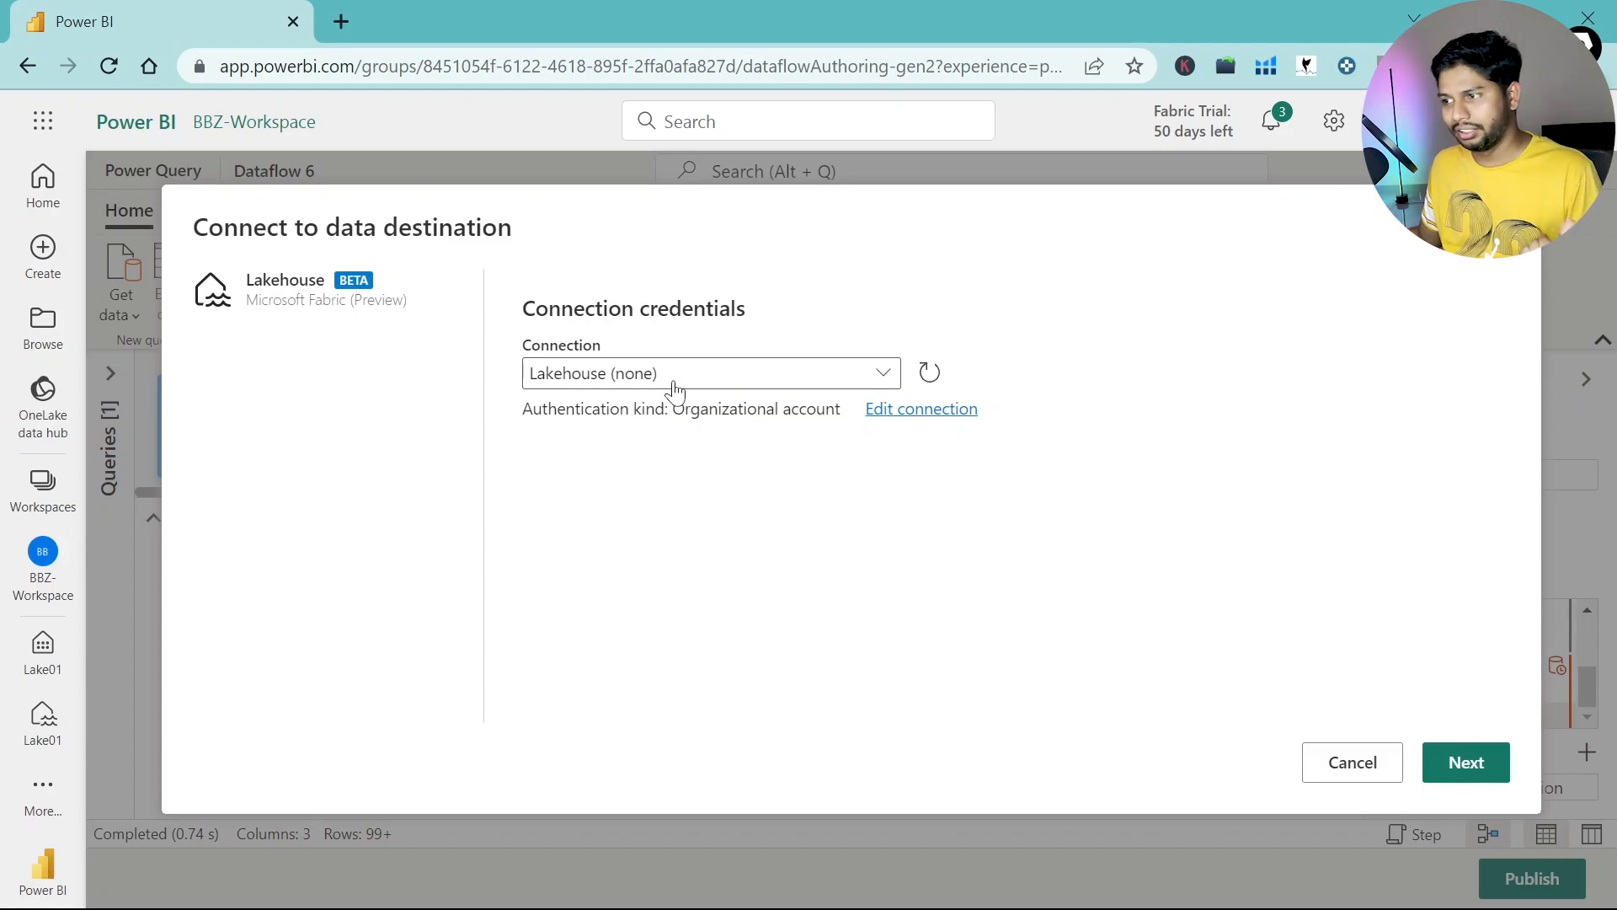
{"action": "left_click", "coordinate": [695, 379]}
{"action": "left_click", "coordinate": [699, 381]}
{"action": "left_click", "coordinate": [698, 380]}
{"action": "left_click", "coordinate": [699, 380]}
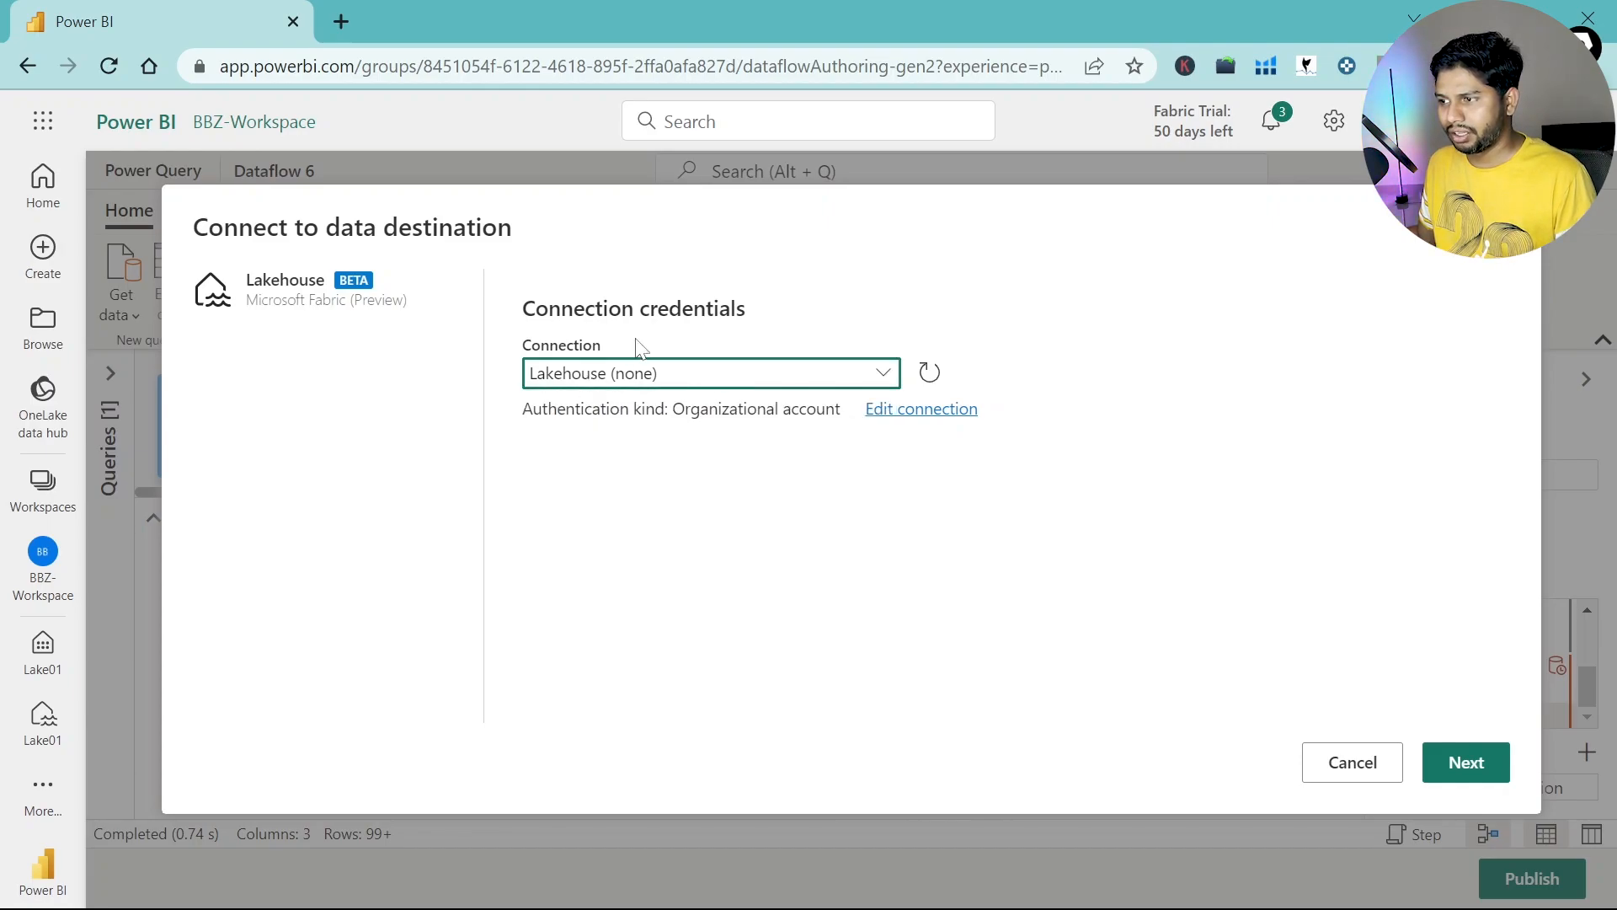
{"action": "left_click", "coordinate": [1465, 761]}
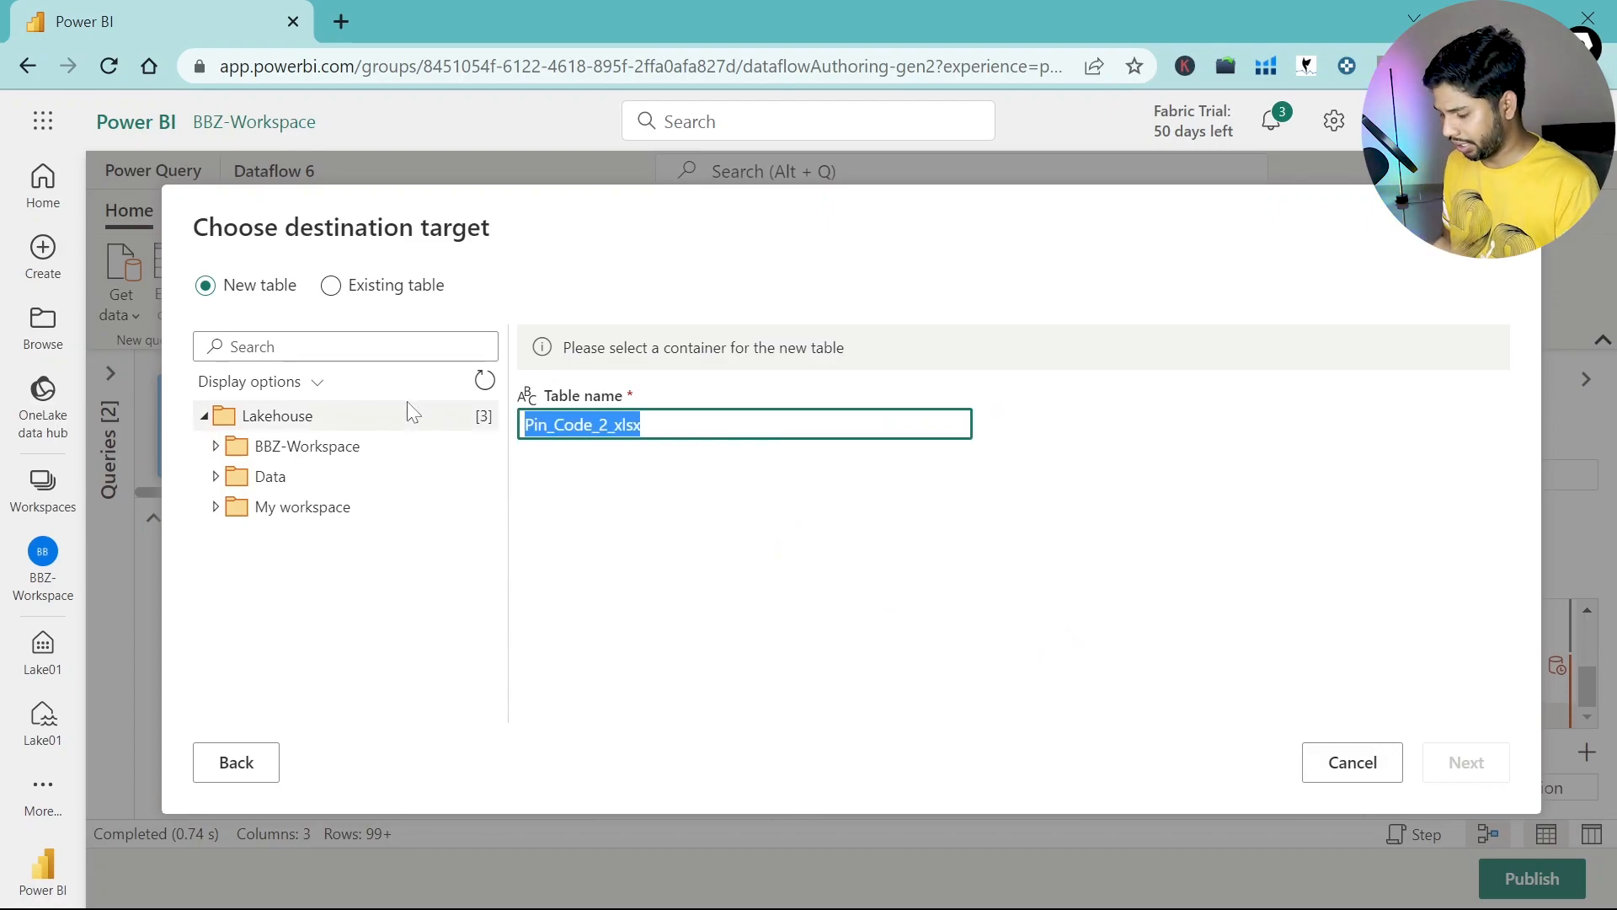
Step: Name the new destination table PinCode_India
{"action": "type", "text": "PinCod"}
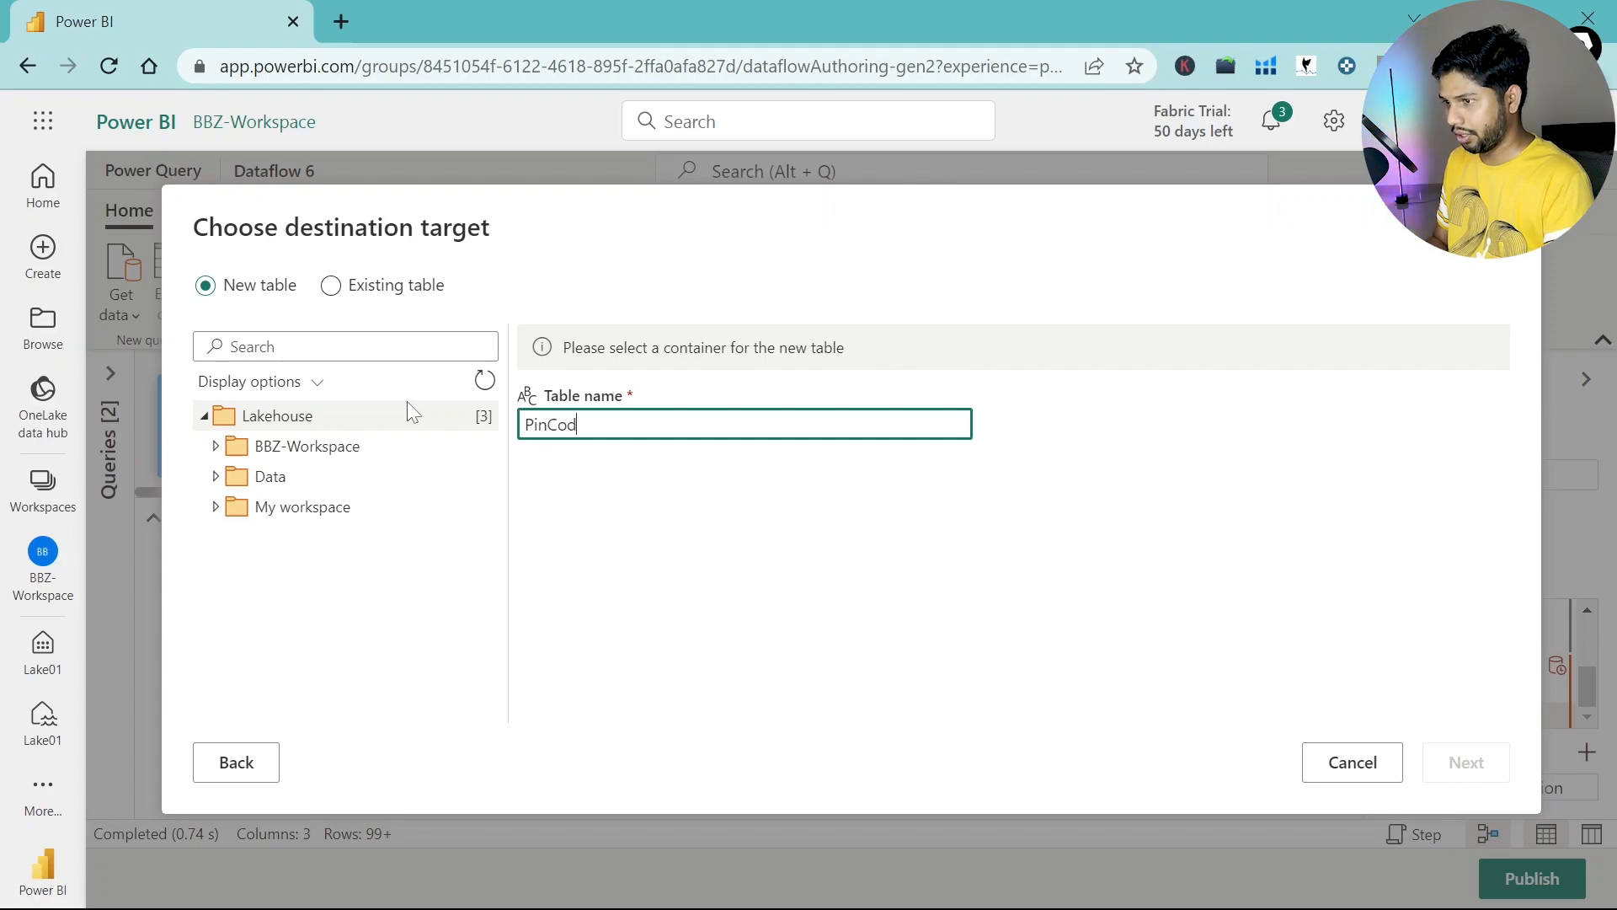
{"action": "type", "text": "e India"}
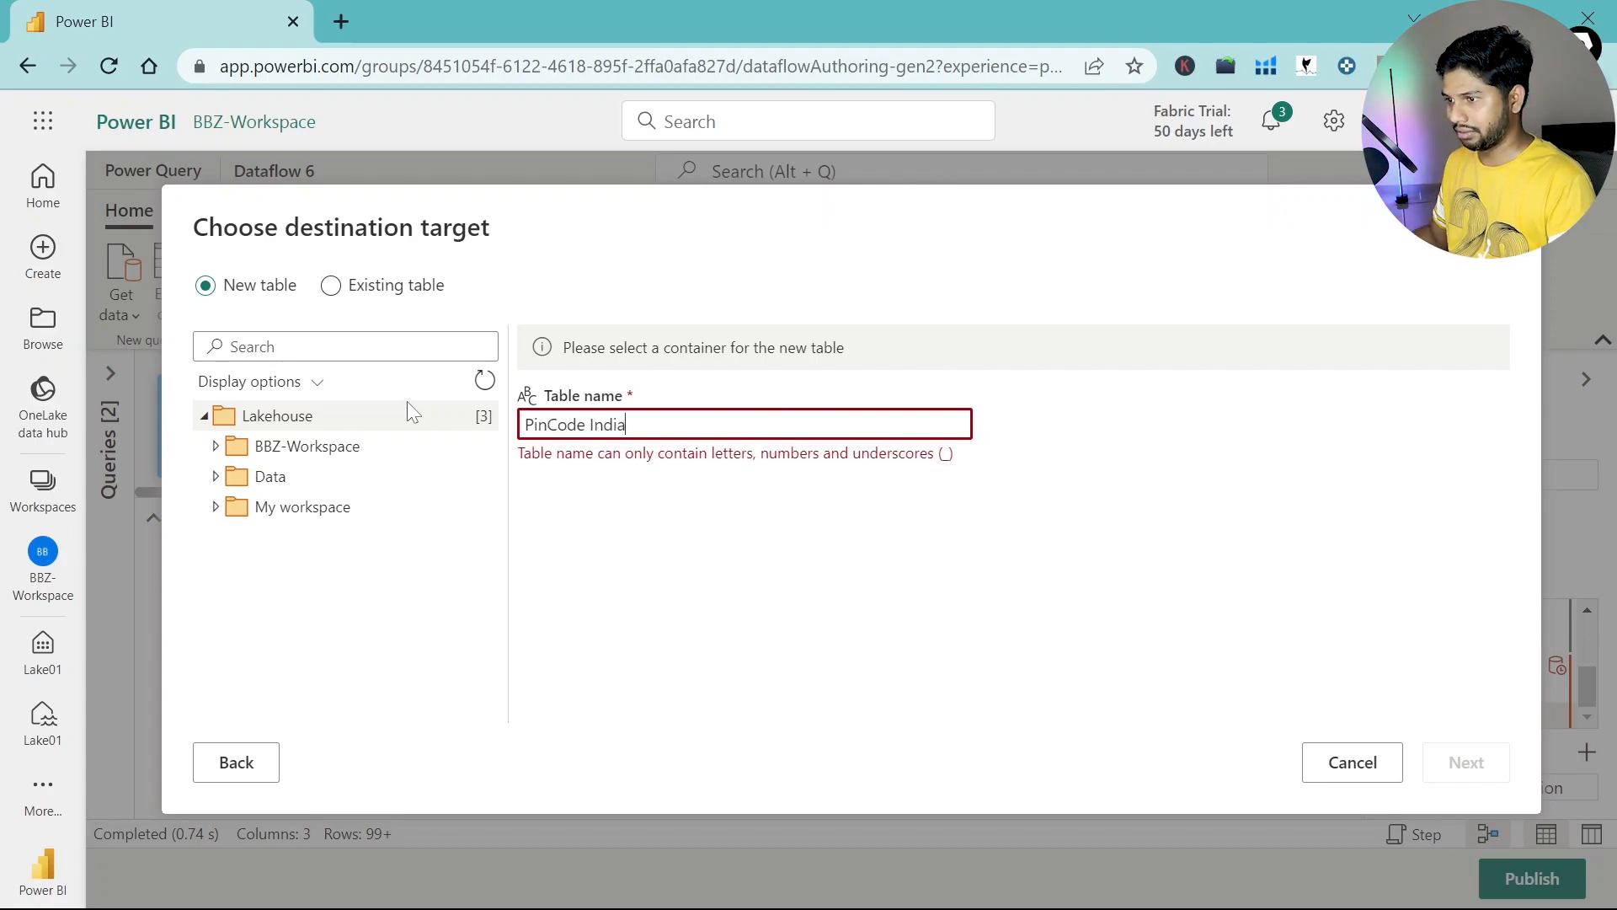
{"action": "left_click", "coordinate": [594, 424]}
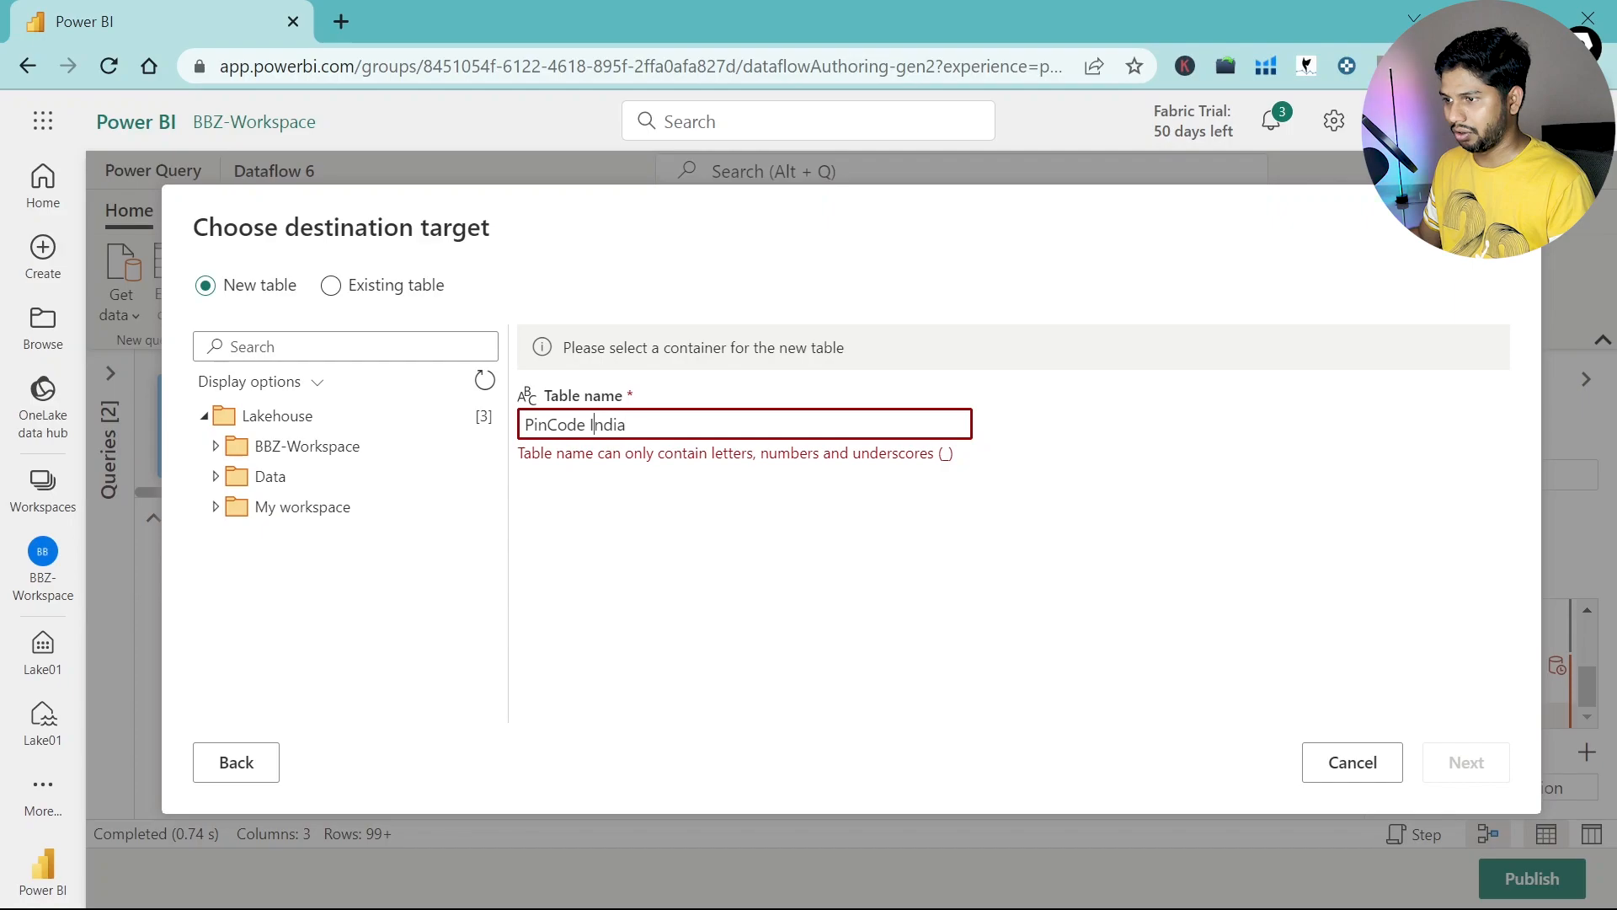
{"action": "key", "text": "BackSpace"}
{"action": "type", "text": "_"}
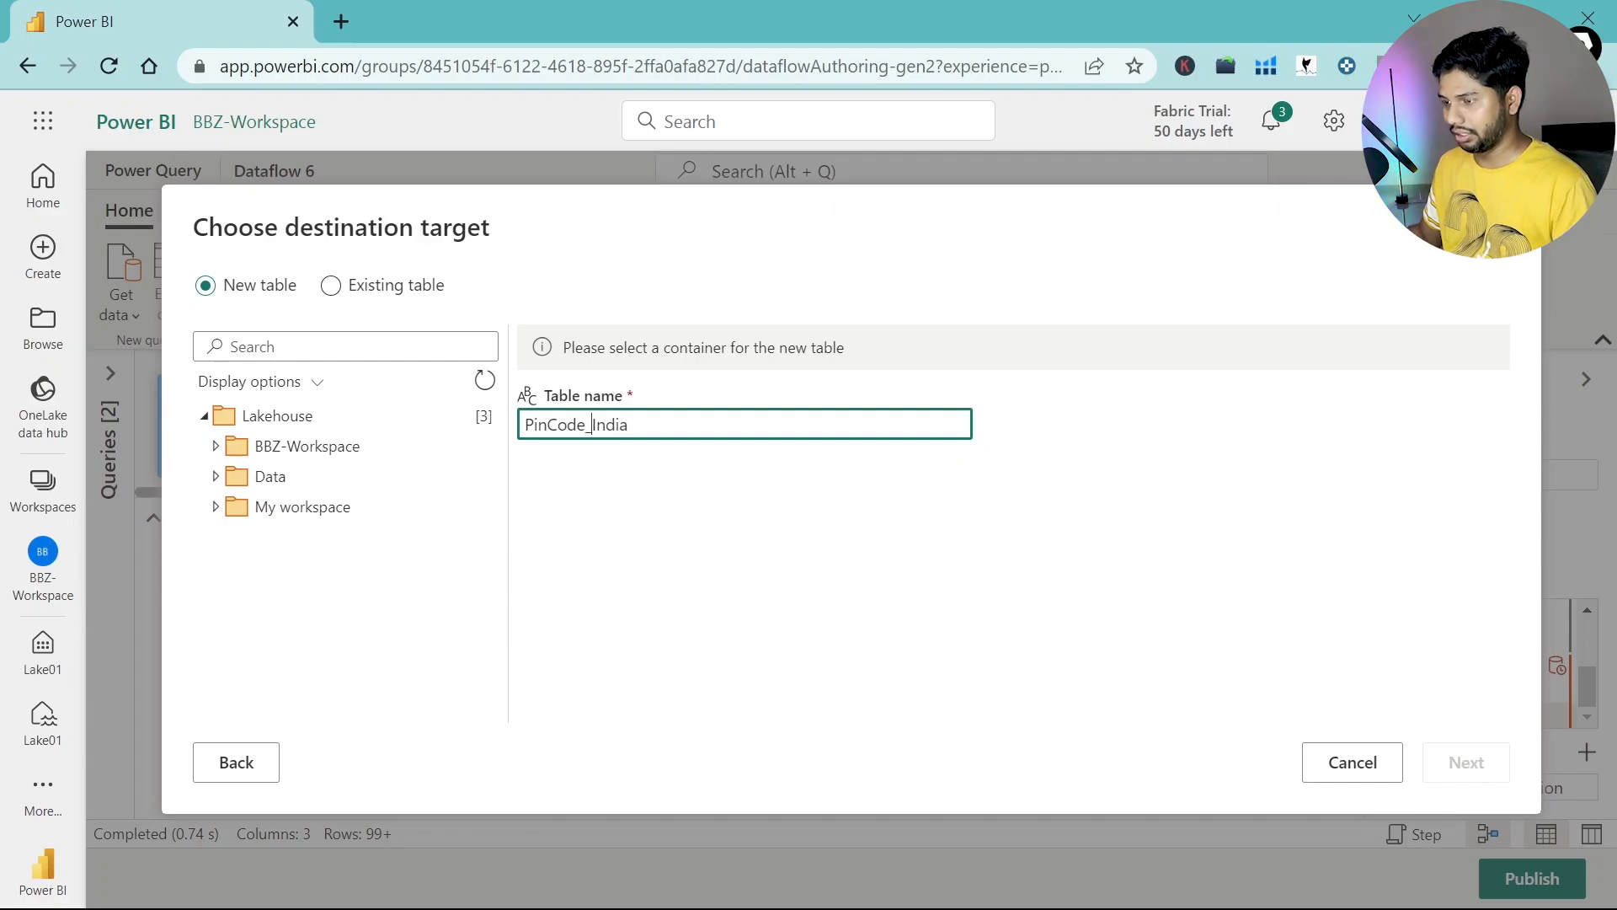
{"action": "left_click", "coordinate": [695, 523]}
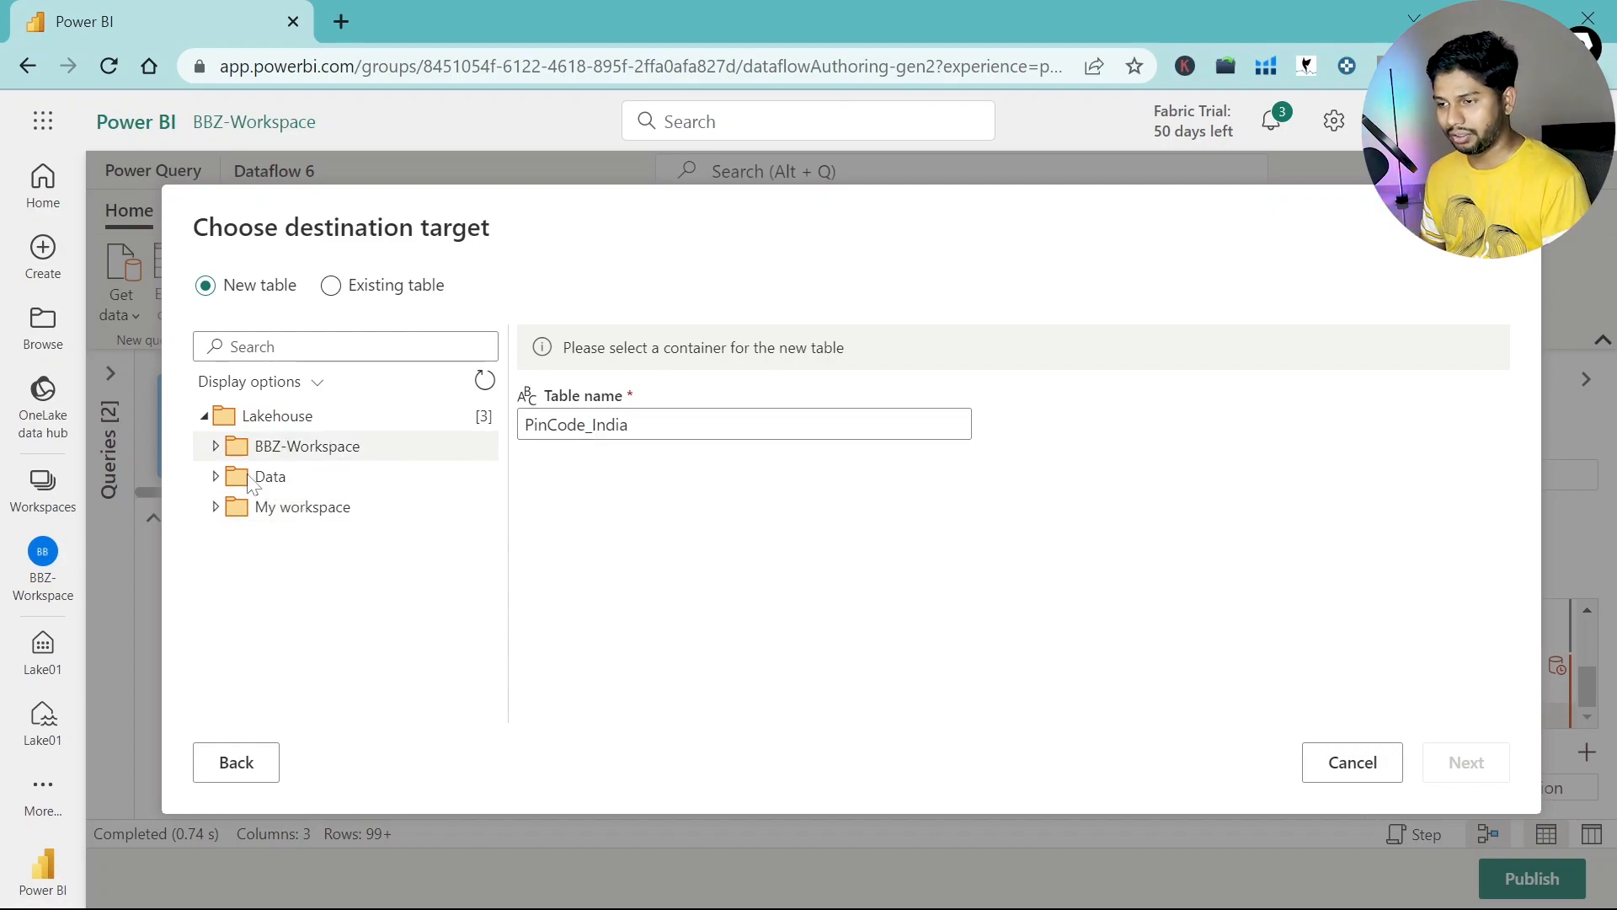
Step: Choose the Lake01 lakehouse in BBZ-Workspace as the container for the new table and continue to the destination settings
{"action": "left_click", "coordinate": [215, 476]}
{"action": "left_click", "coordinate": [215, 446]}
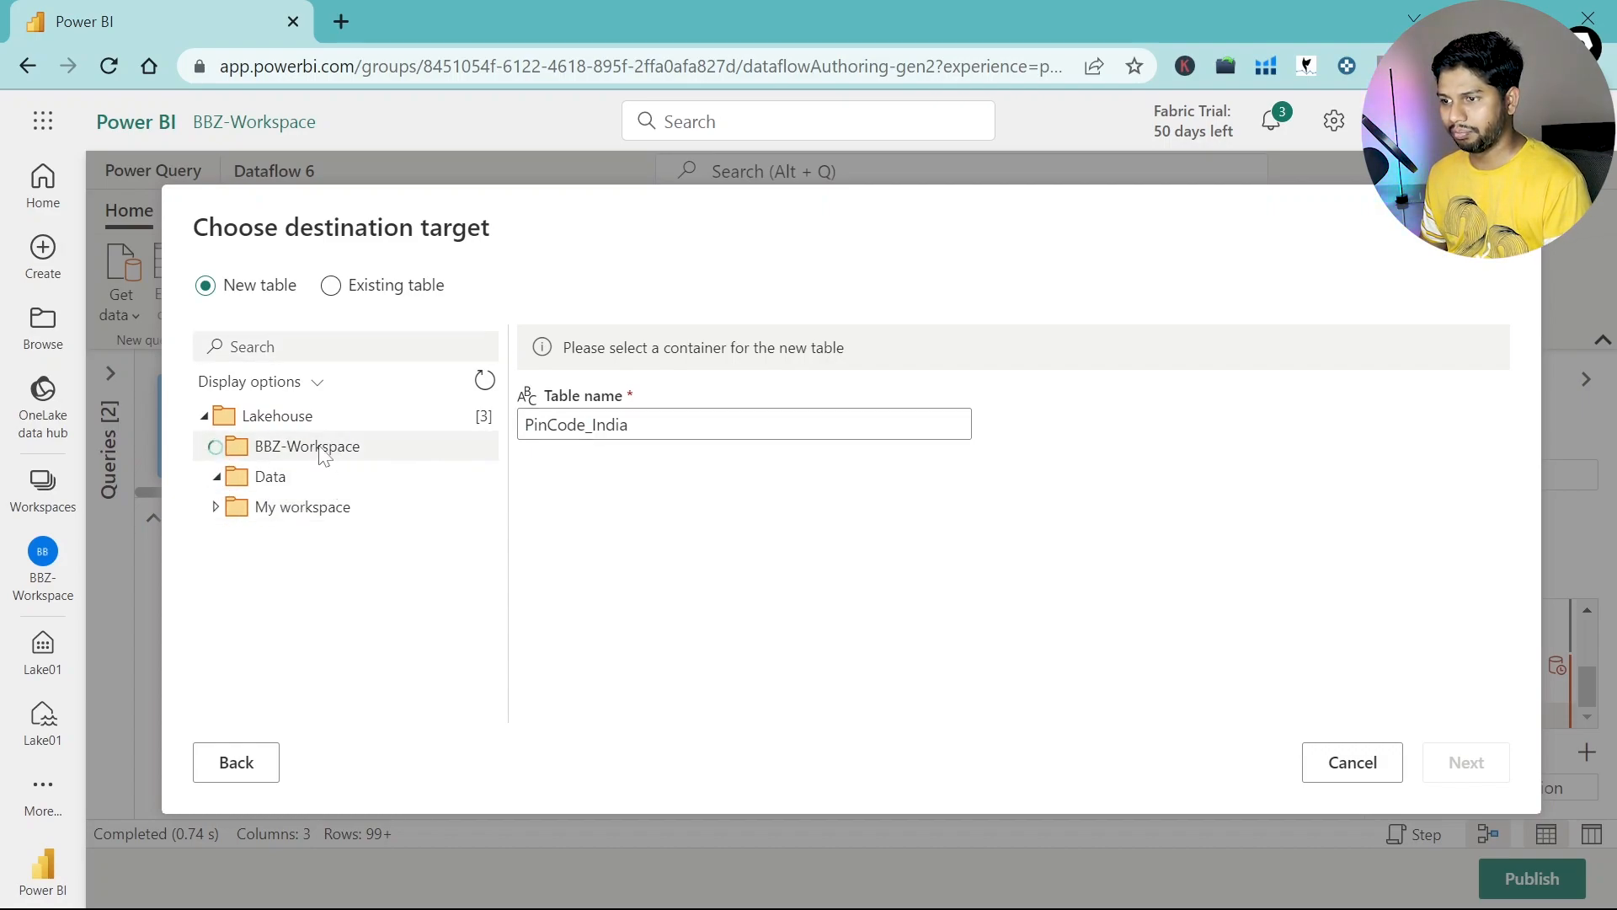
{"action": "left_click", "coordinate": [229, 506]}
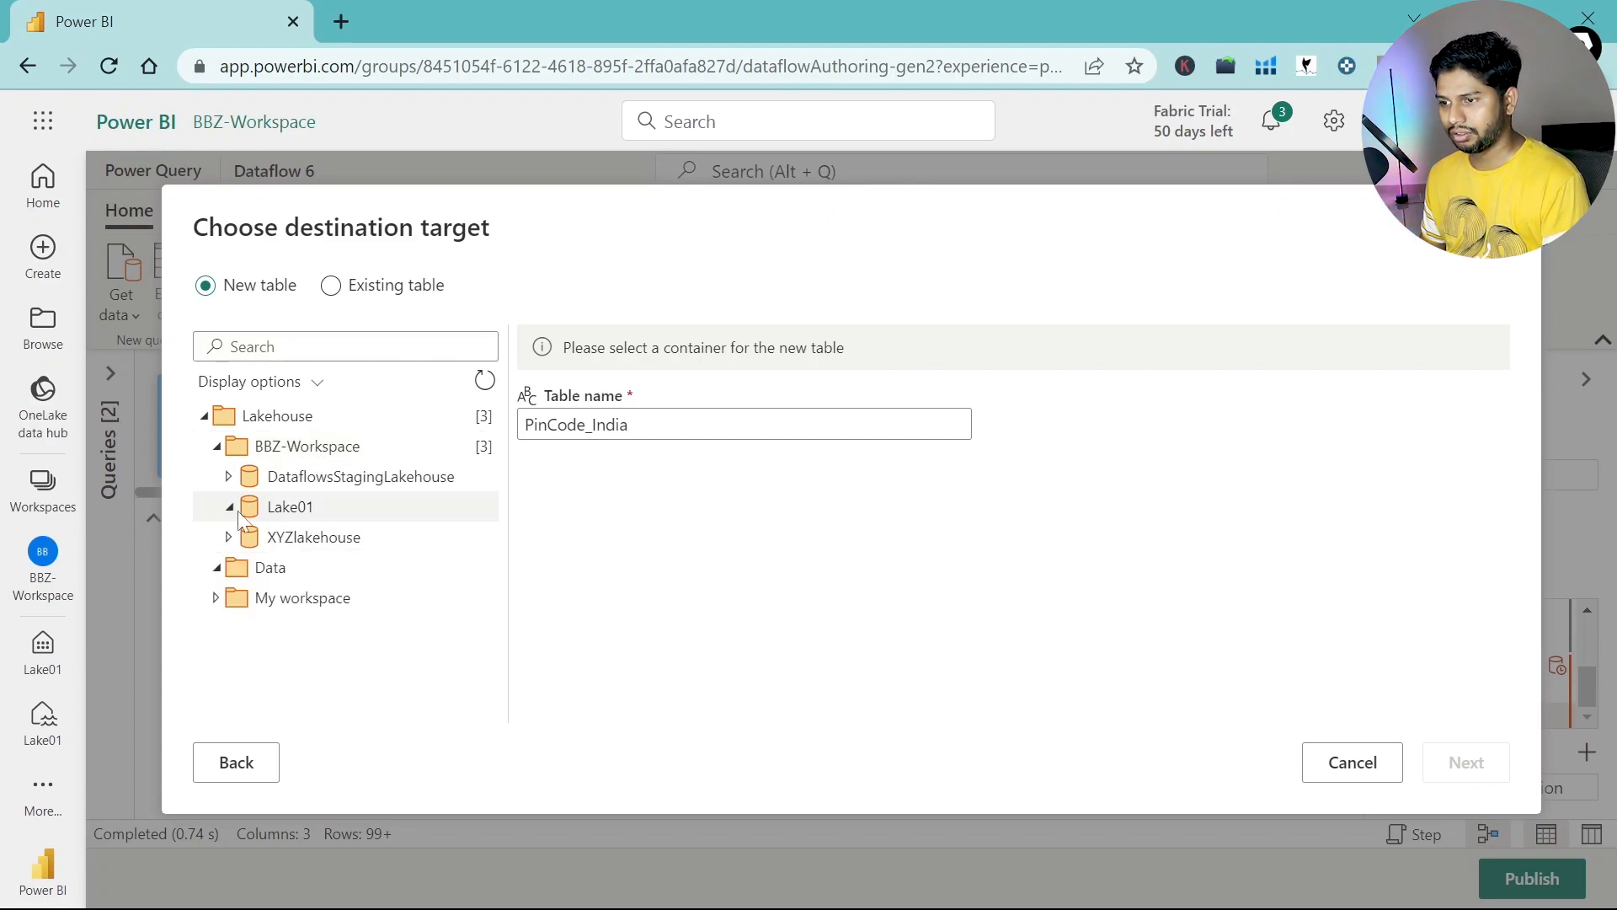
{"action": "left_click", "coordinate": [281, 509]}
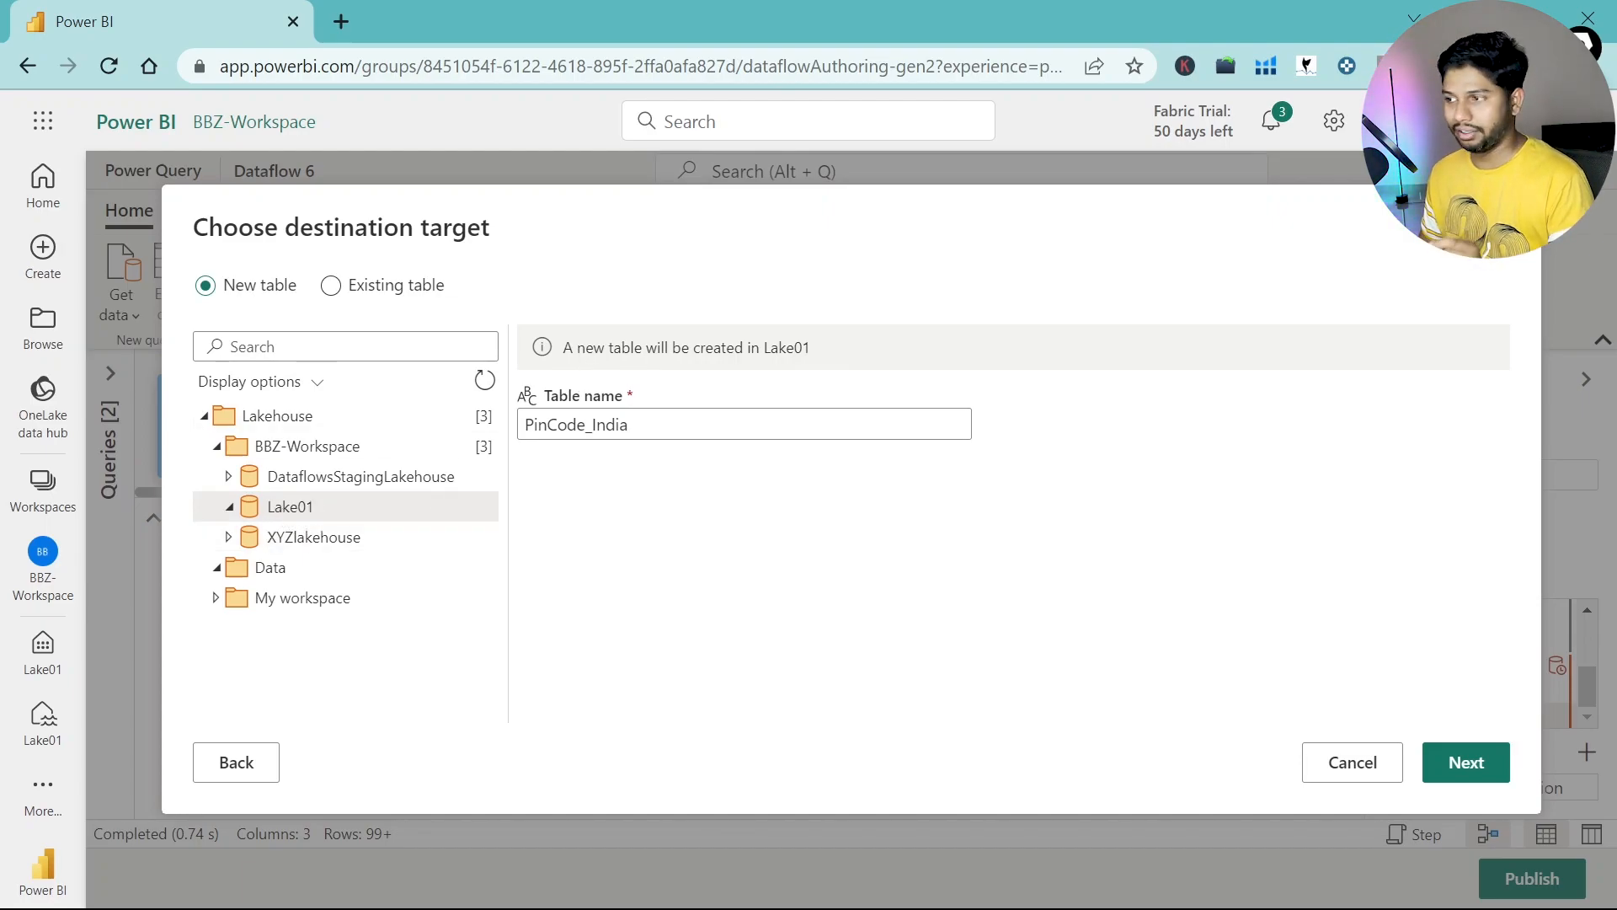
{"action": "left_click", "coordinate": [1466, 762]}
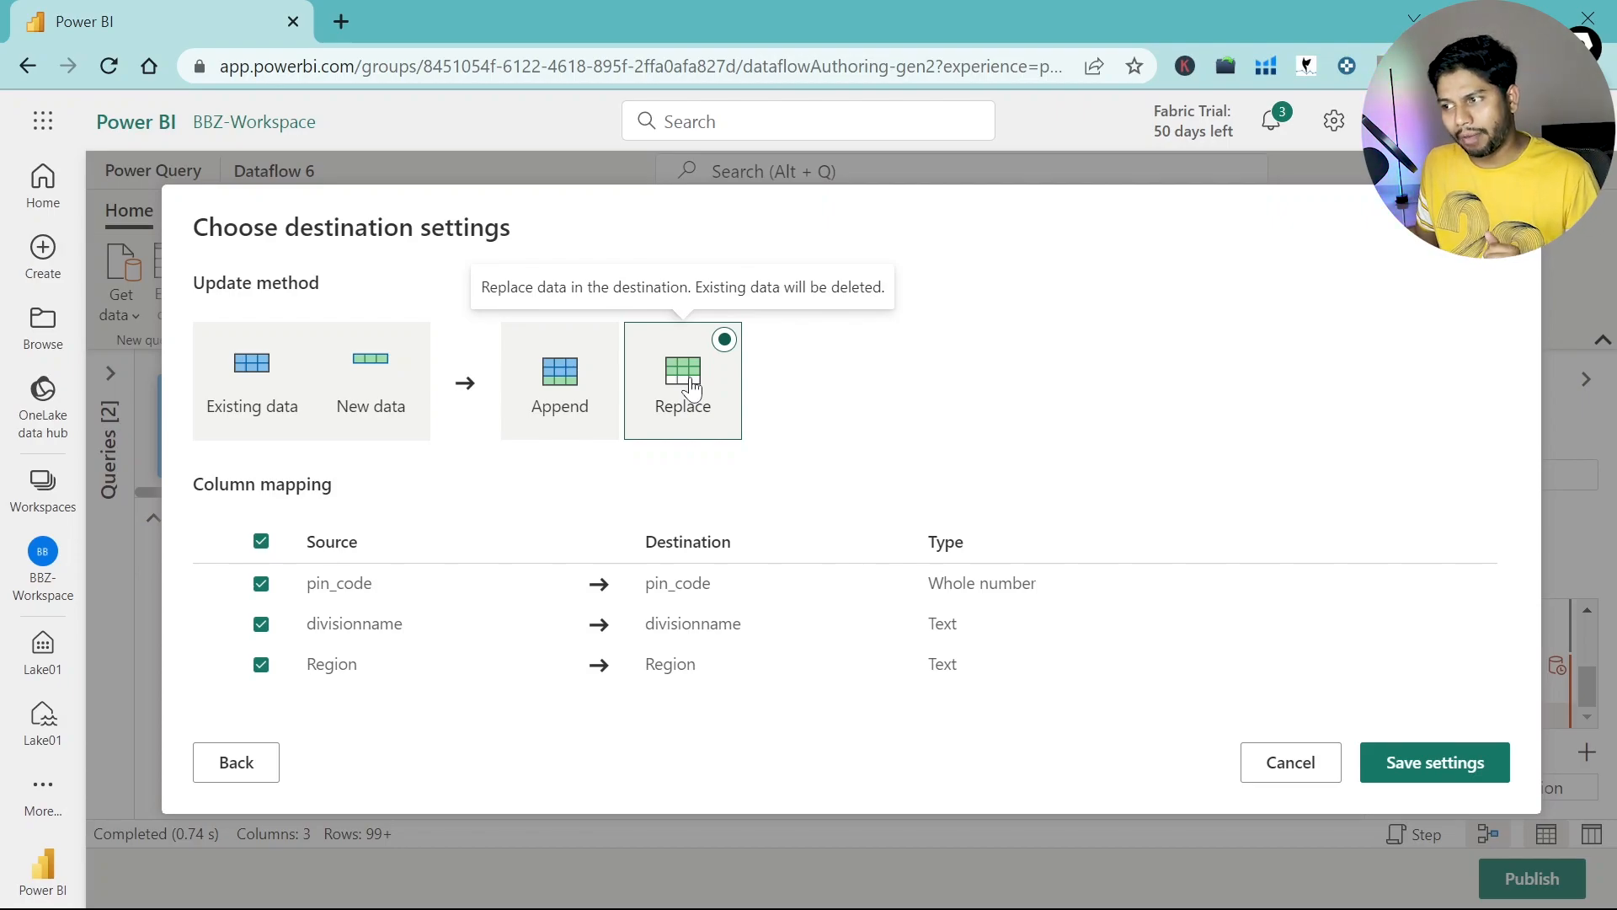
Step: Save the destination settings with the Replace update method and publish the dataflow
{"action": "left_click", "coordinate": [613, 372]}
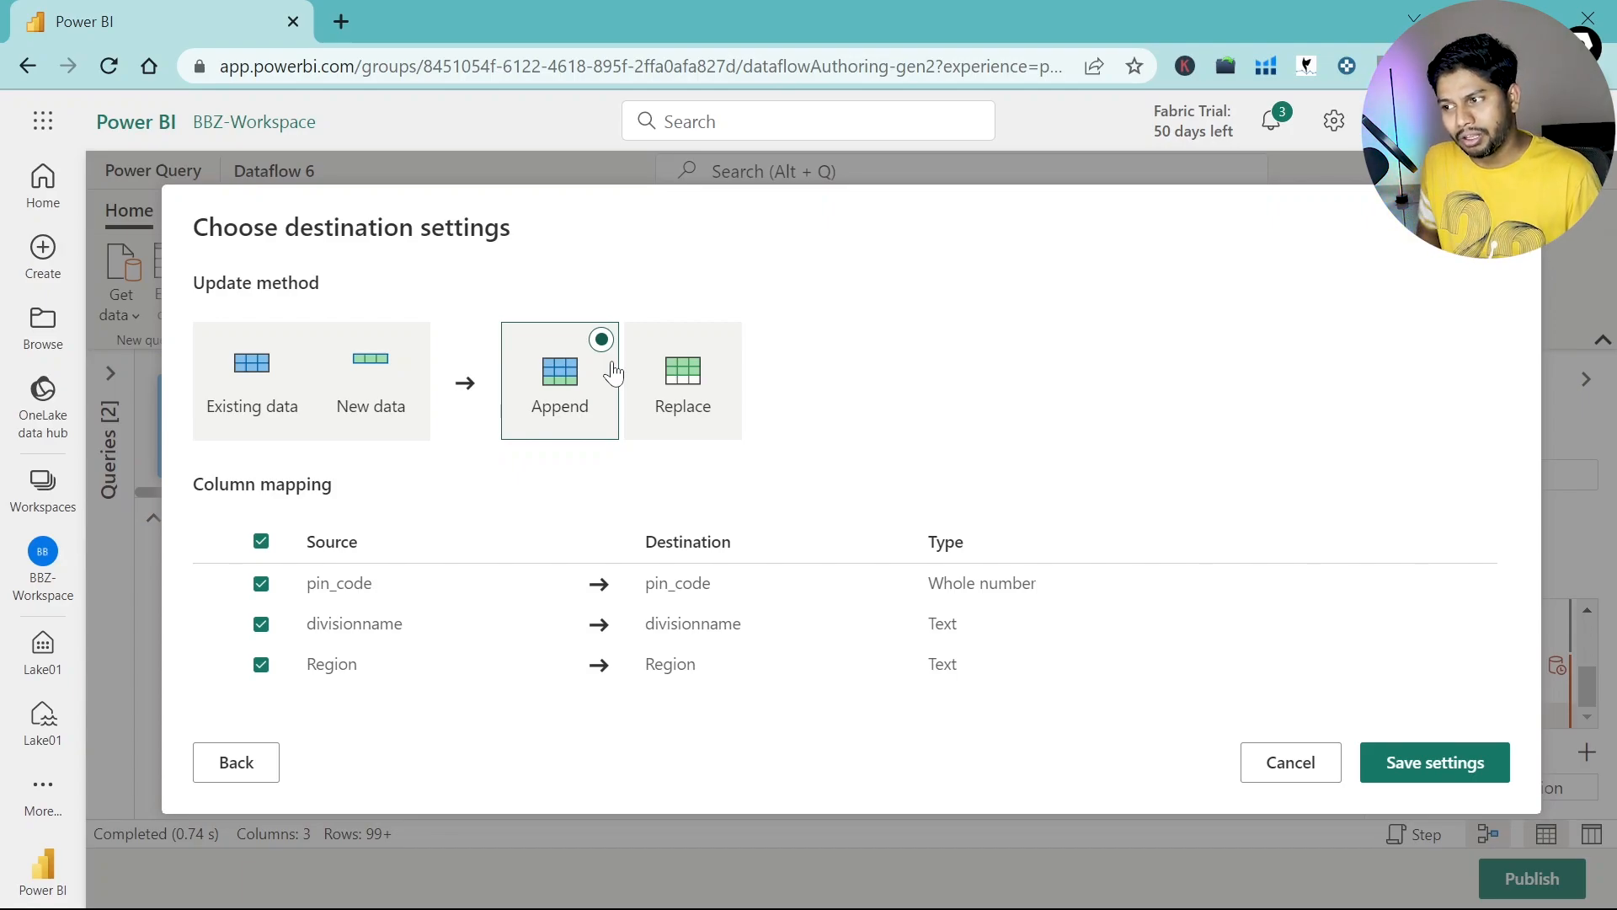
{"action": "left_click", "coordinate": [687, 364]}
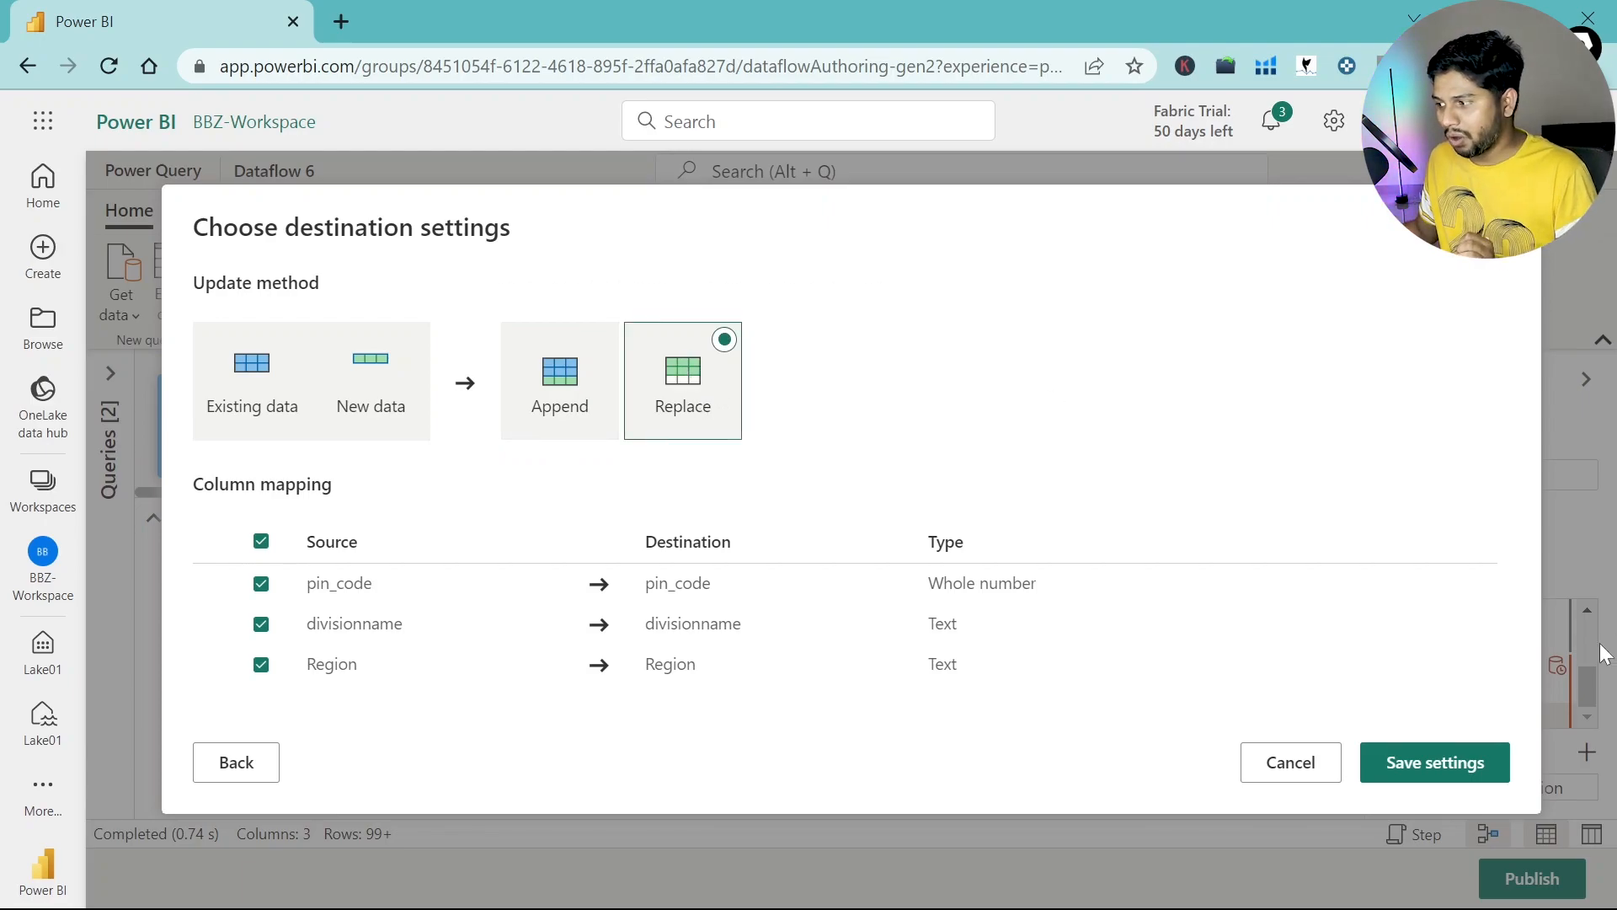
{"action": "left_click", "coordinate": [1432, 769]}
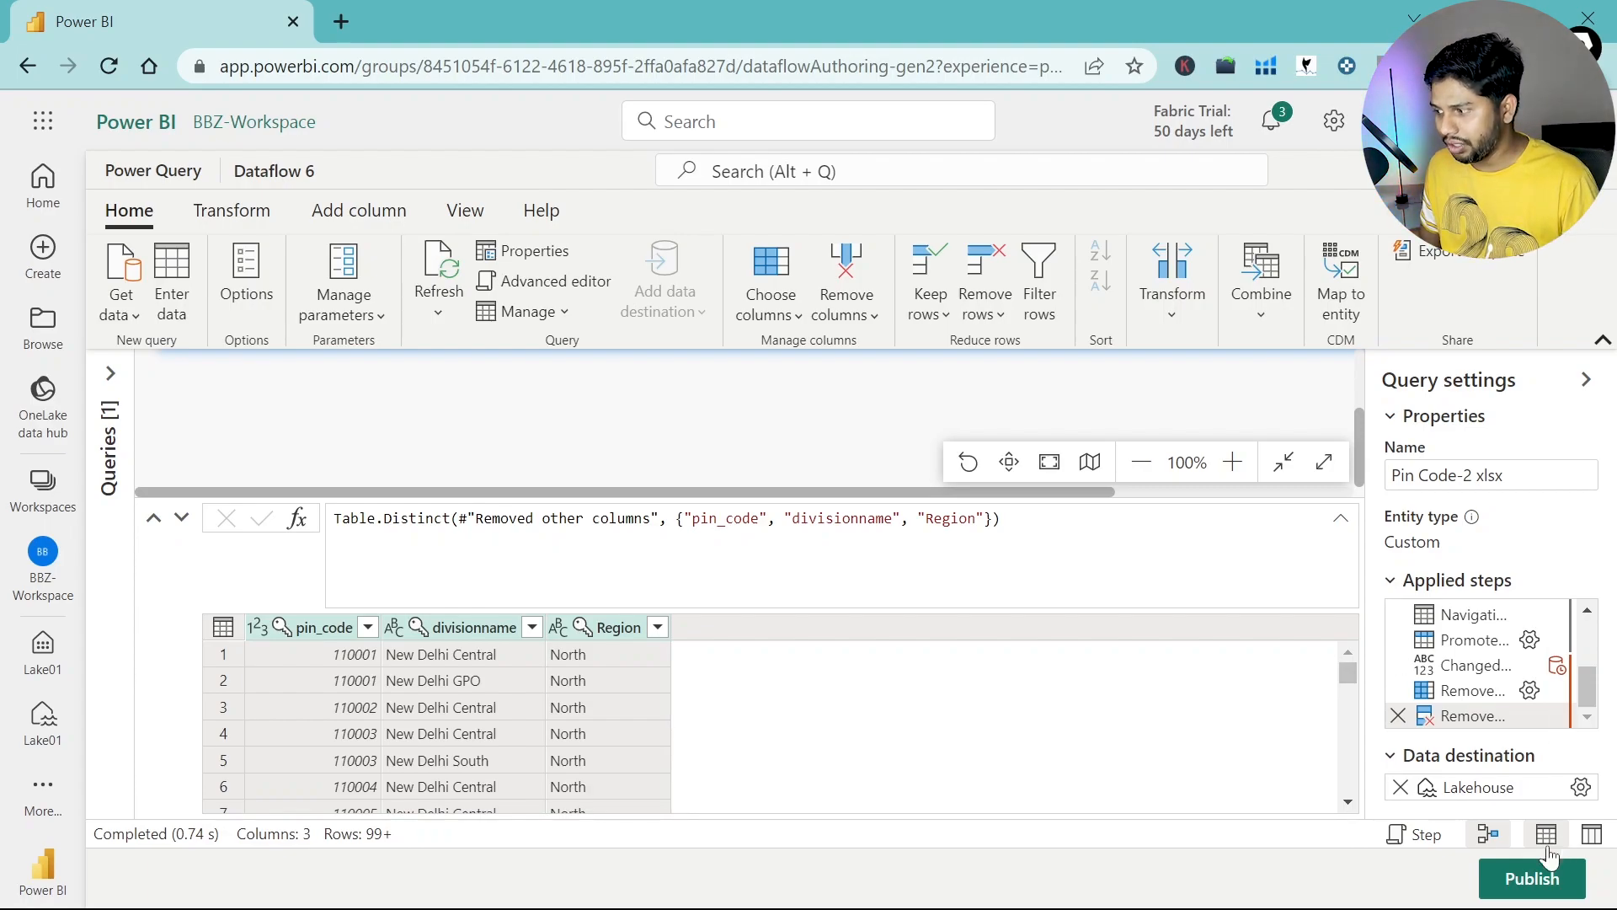
{"action": "left_click", "coordinate": [1531, 883]}
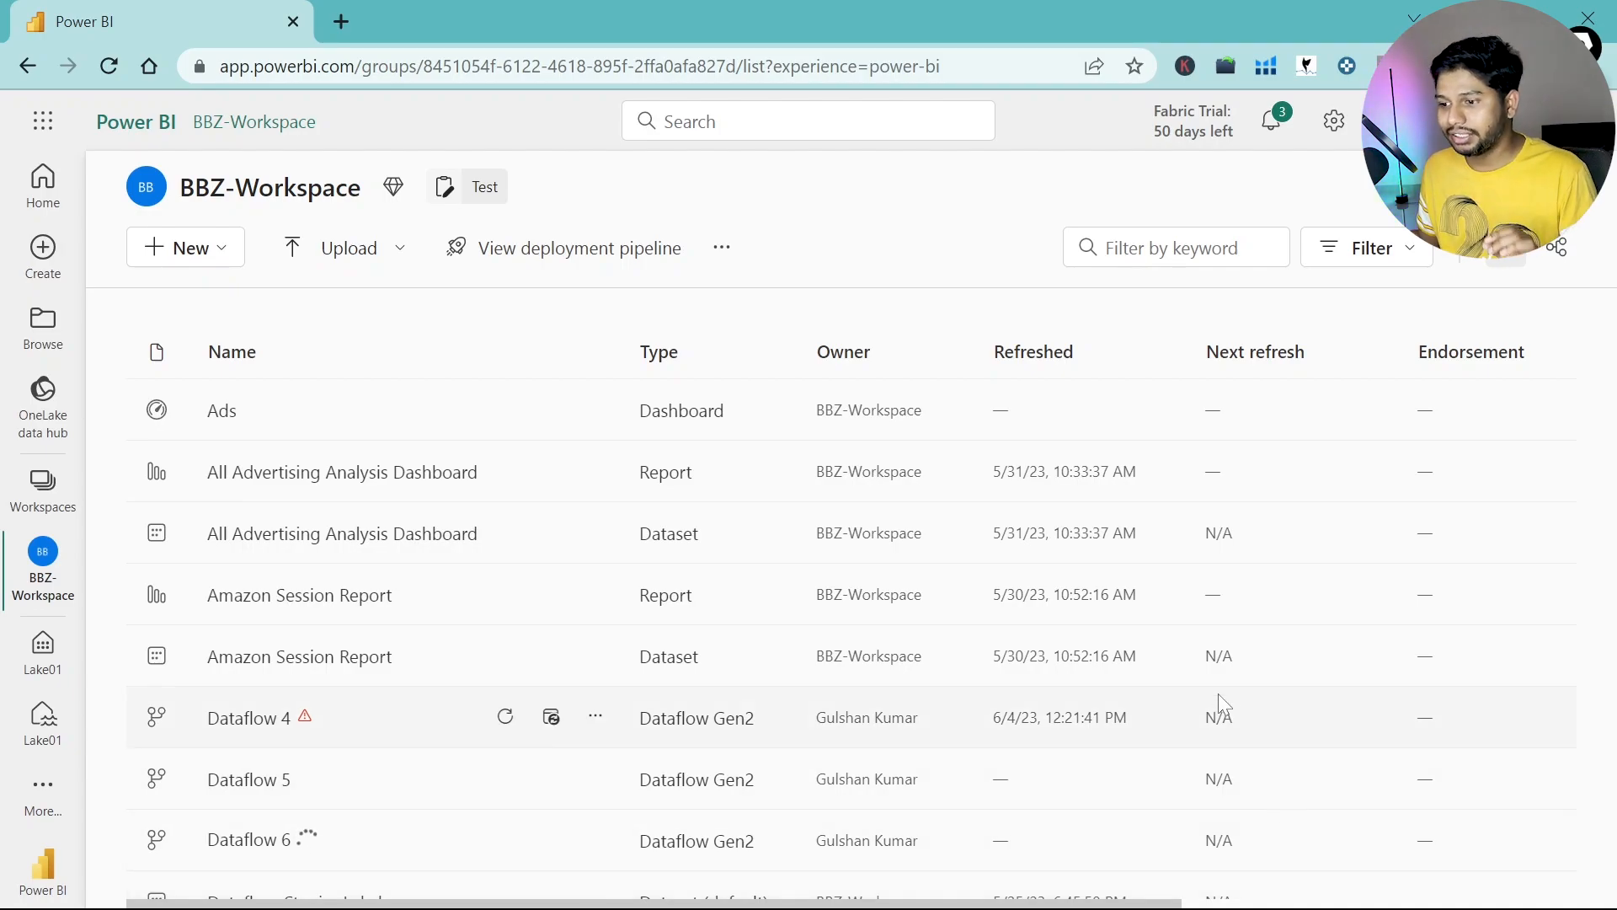
Step: Check the refresh of Dataflow 6 in the workspace, then preview the PinCode_India table in the Lake01 lakehouse
{"action": "scroll", "coordinate": [1154, 701], "scroll_direction": "down", "scroll_amount": 2}
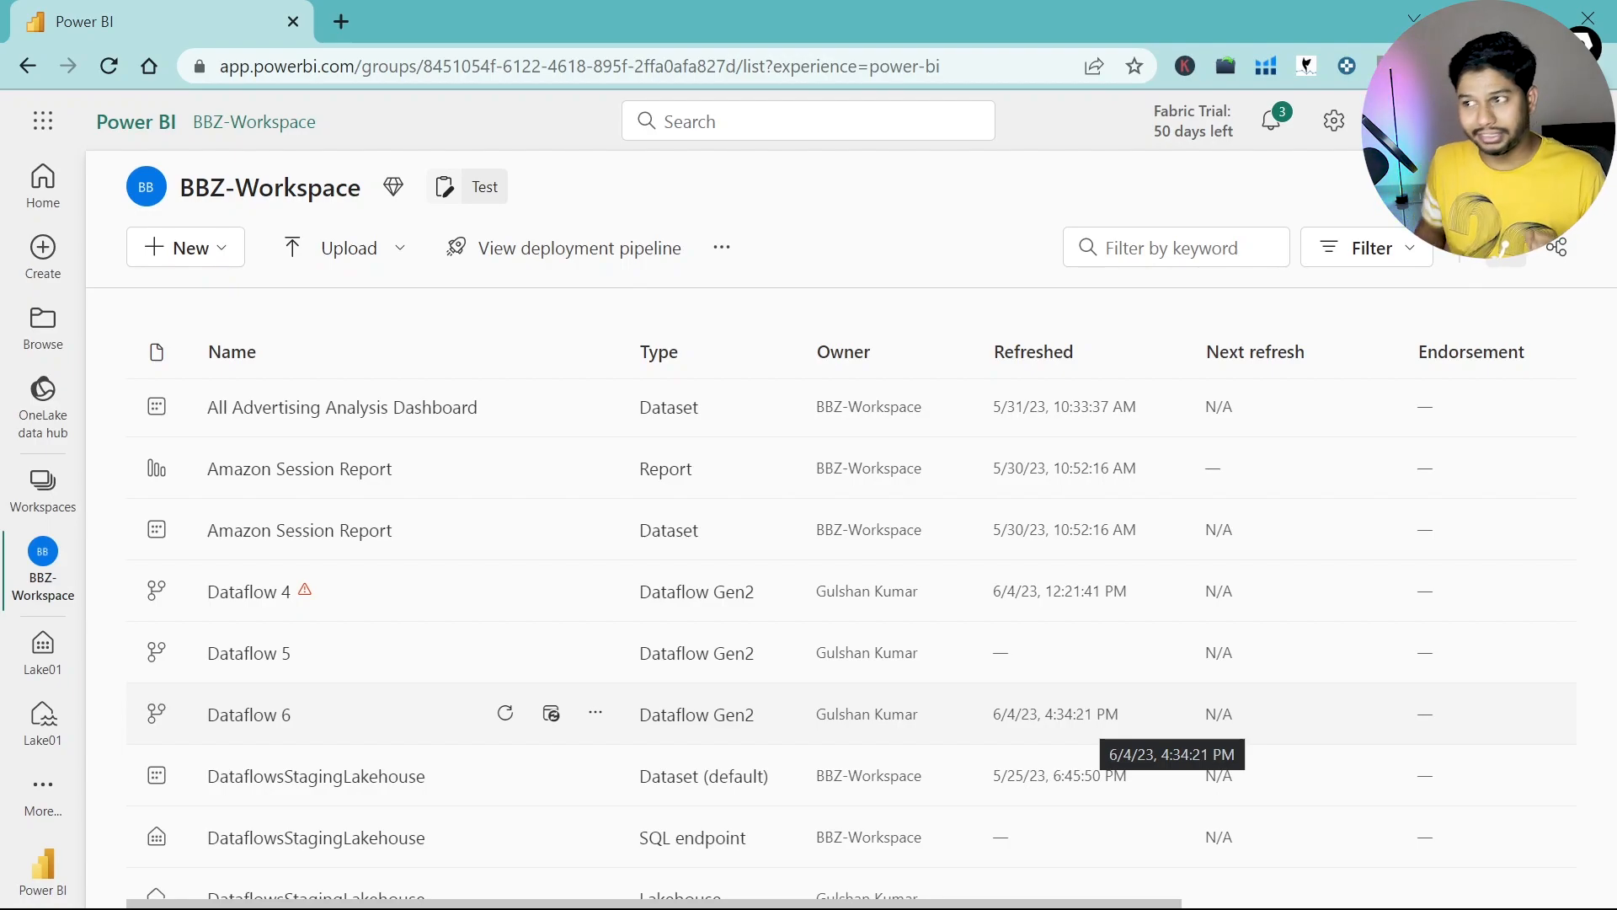
{"action": "left_click", "coordinate": [44, 728]}
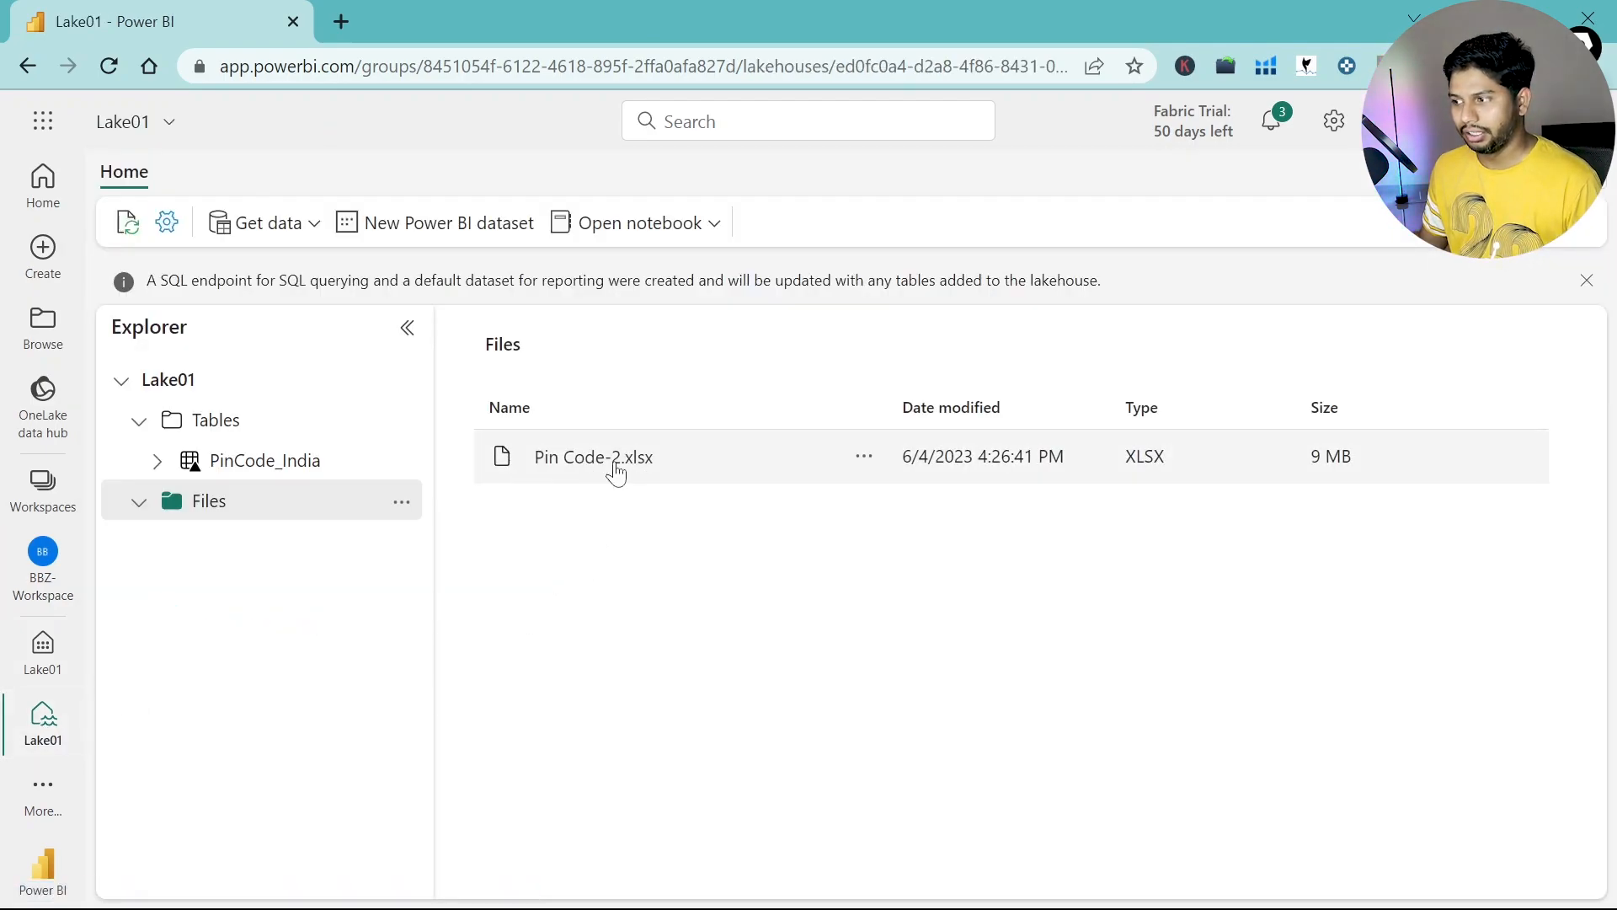
{"action": "left_click", "coordinate": [289, 471]}
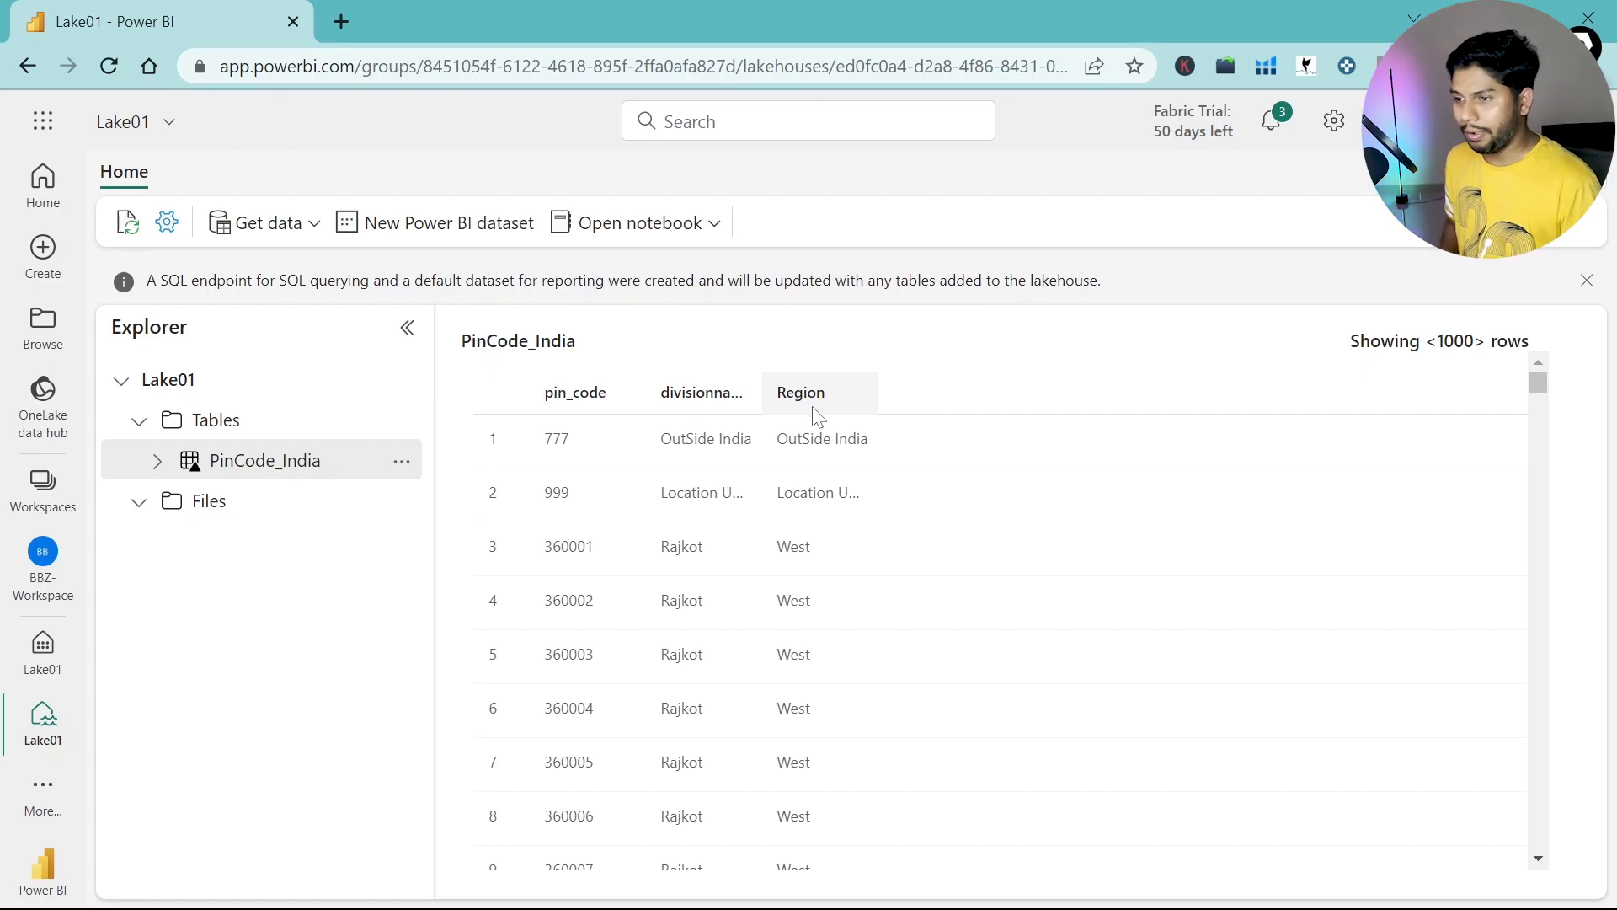
Step: Switch Lake01 to its SQL endpoint and create a new SQL query
{"action": "left_click", "coordinate": [1533, 172]}
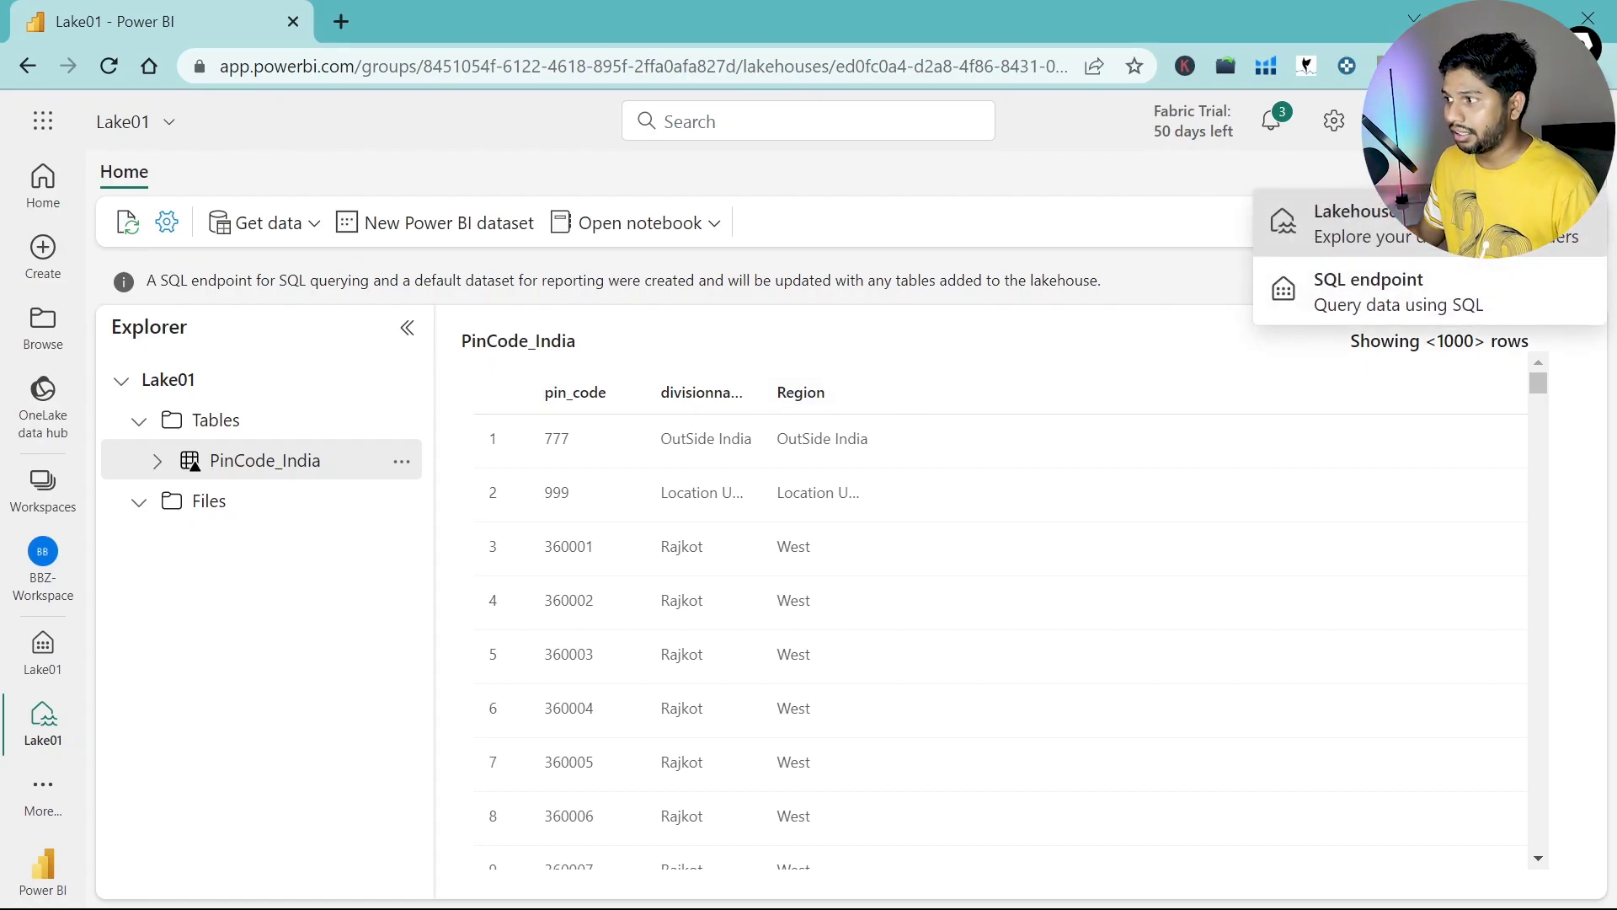
{"action": "left_click", "coordinate": [1397, 288]}
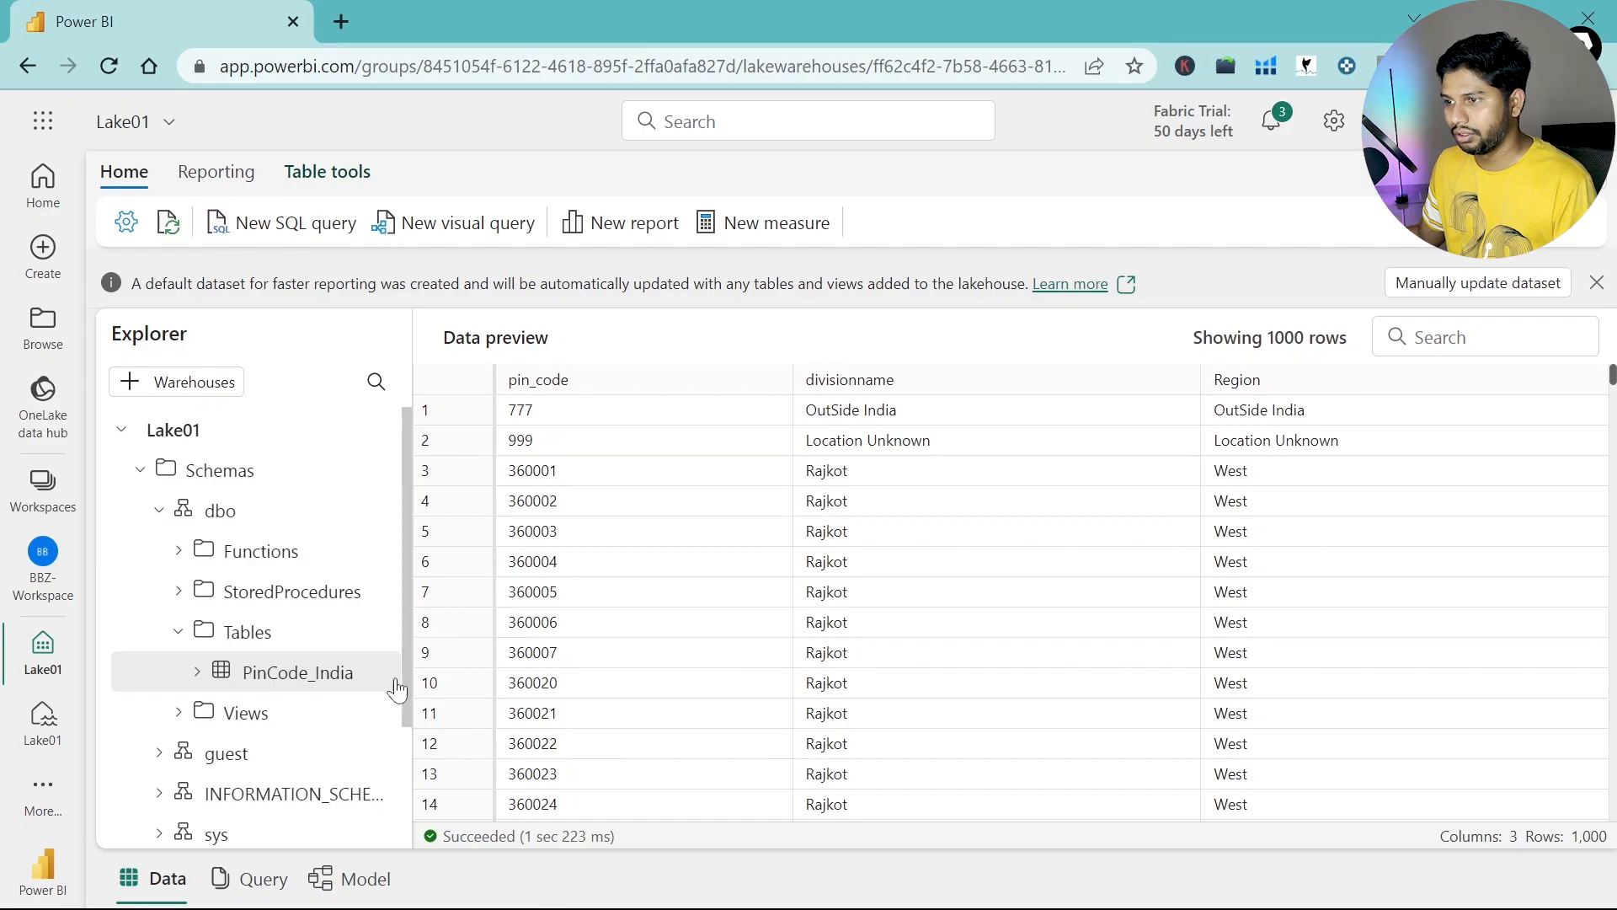
{"action": "left_click", "coordinate": [299, 234]}
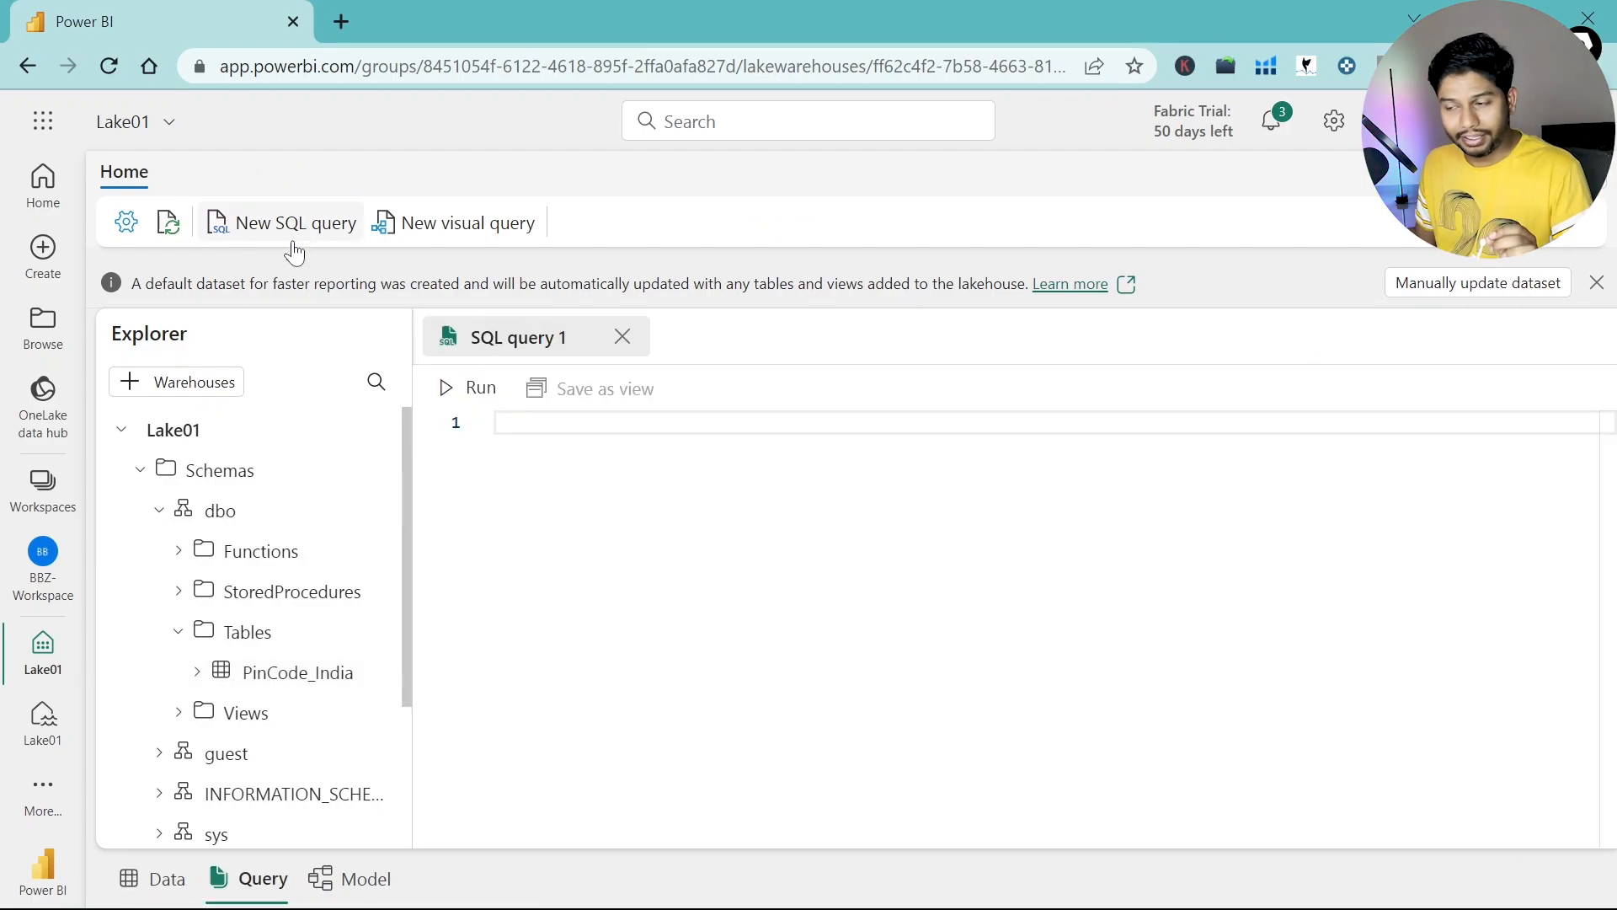
Step: Write and run the query SELECT * FROM PinCode_India
{"action": "type", "text": "SELCT"}
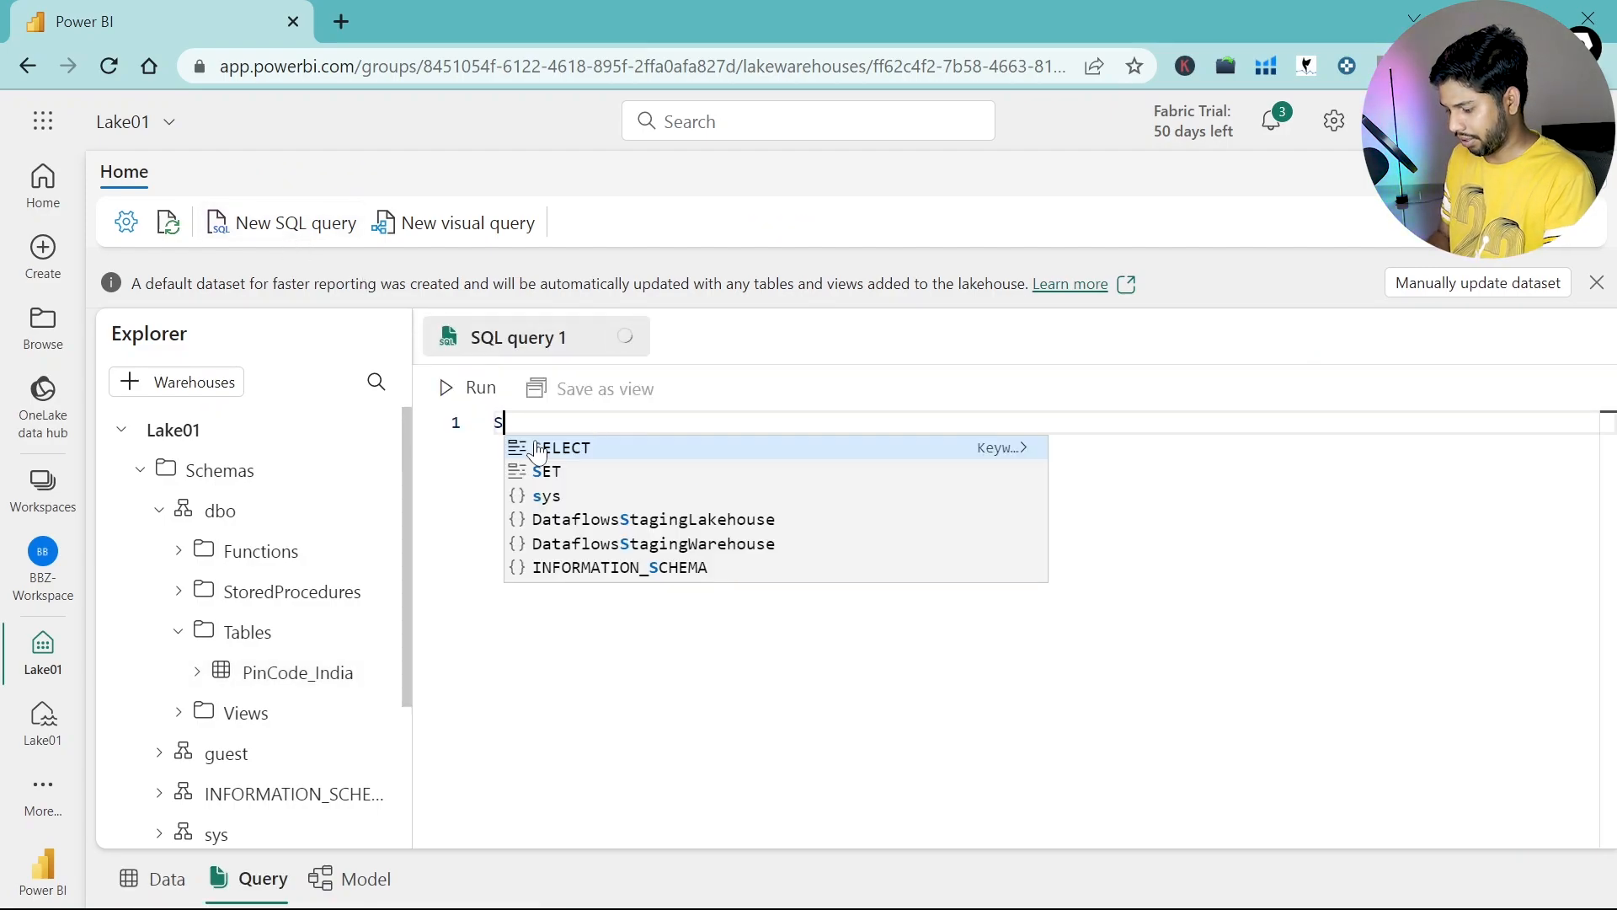
{"action": "key", "text": "BackSpace"}
{"action": "key", "text": "BackSpace"}
{"action": "key", "text": "BackSpace"}
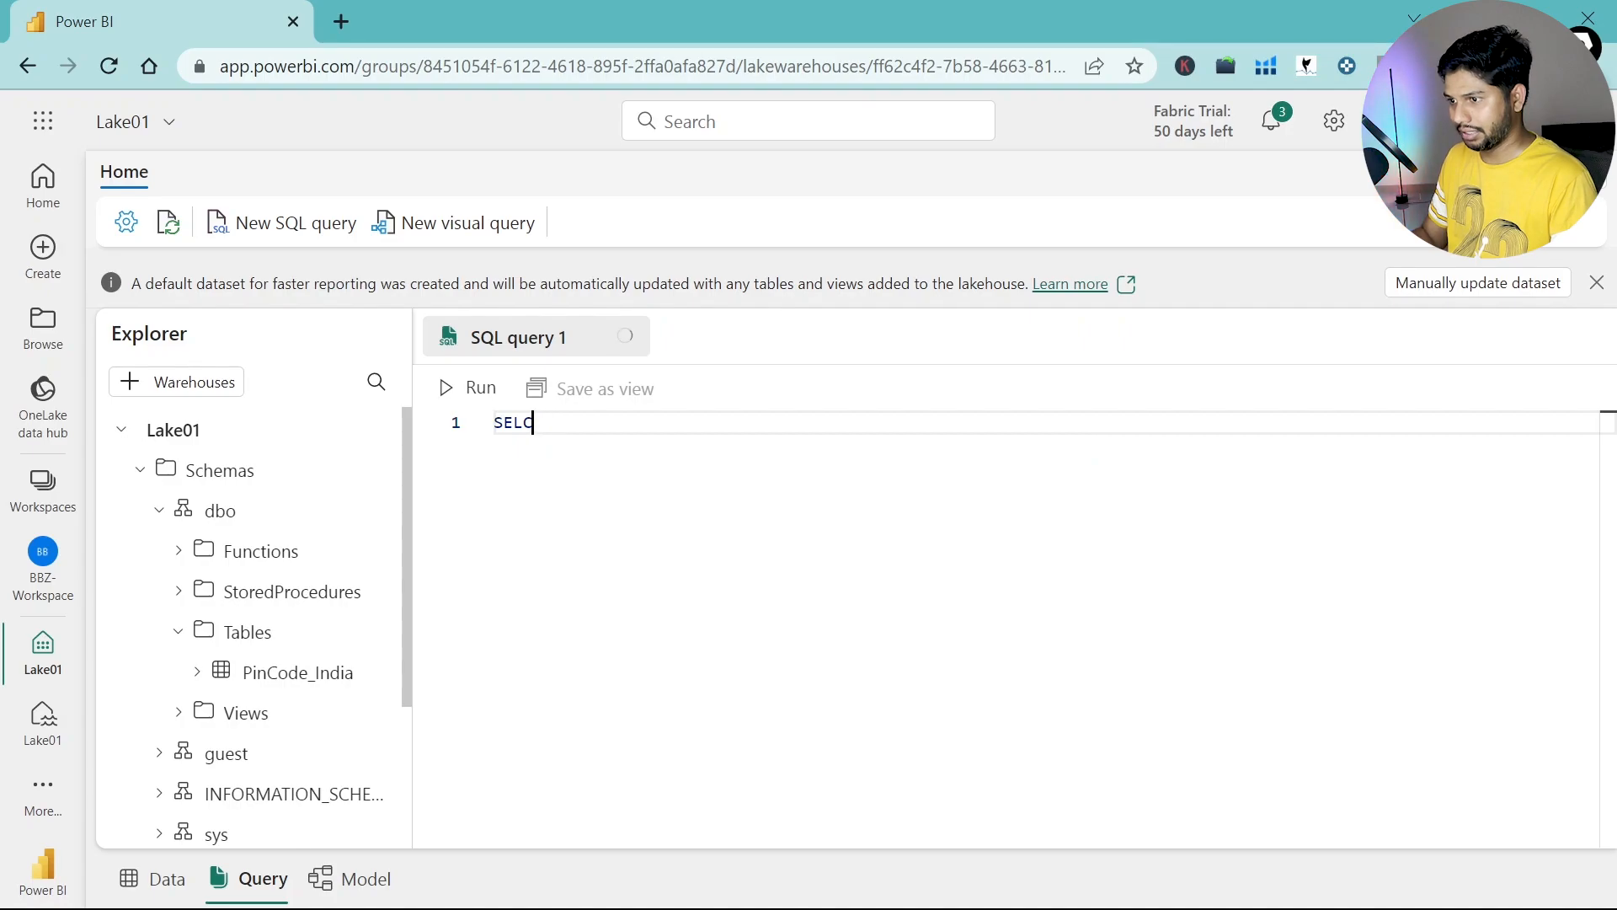
{"action": "type", "text": "ECT"}
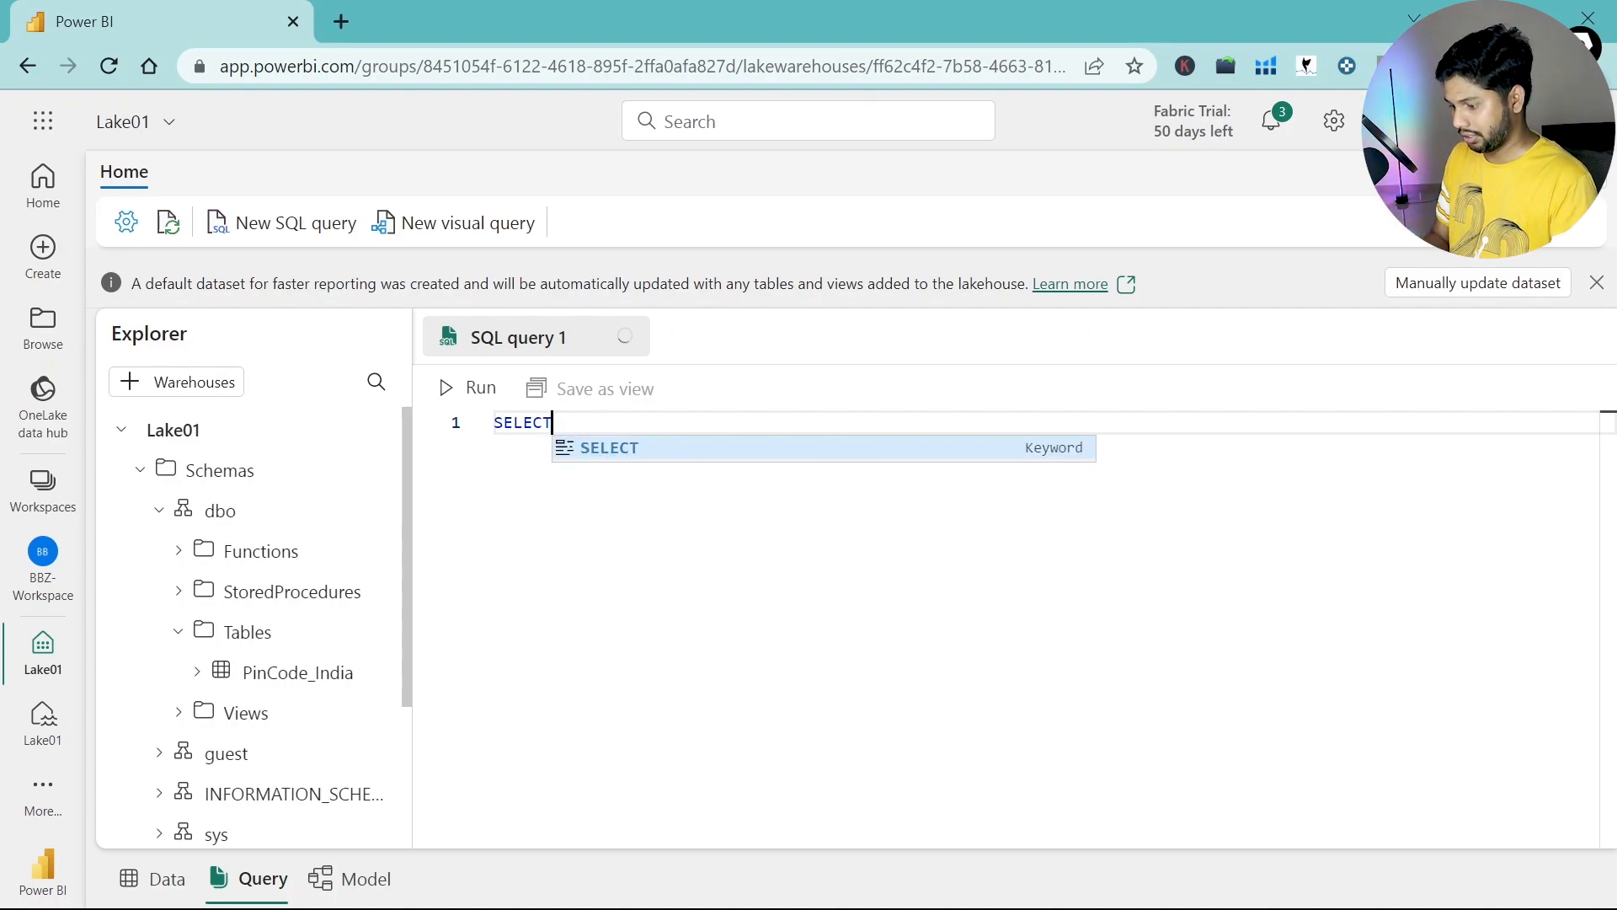
{"action": "type", "text": " * FROM"}
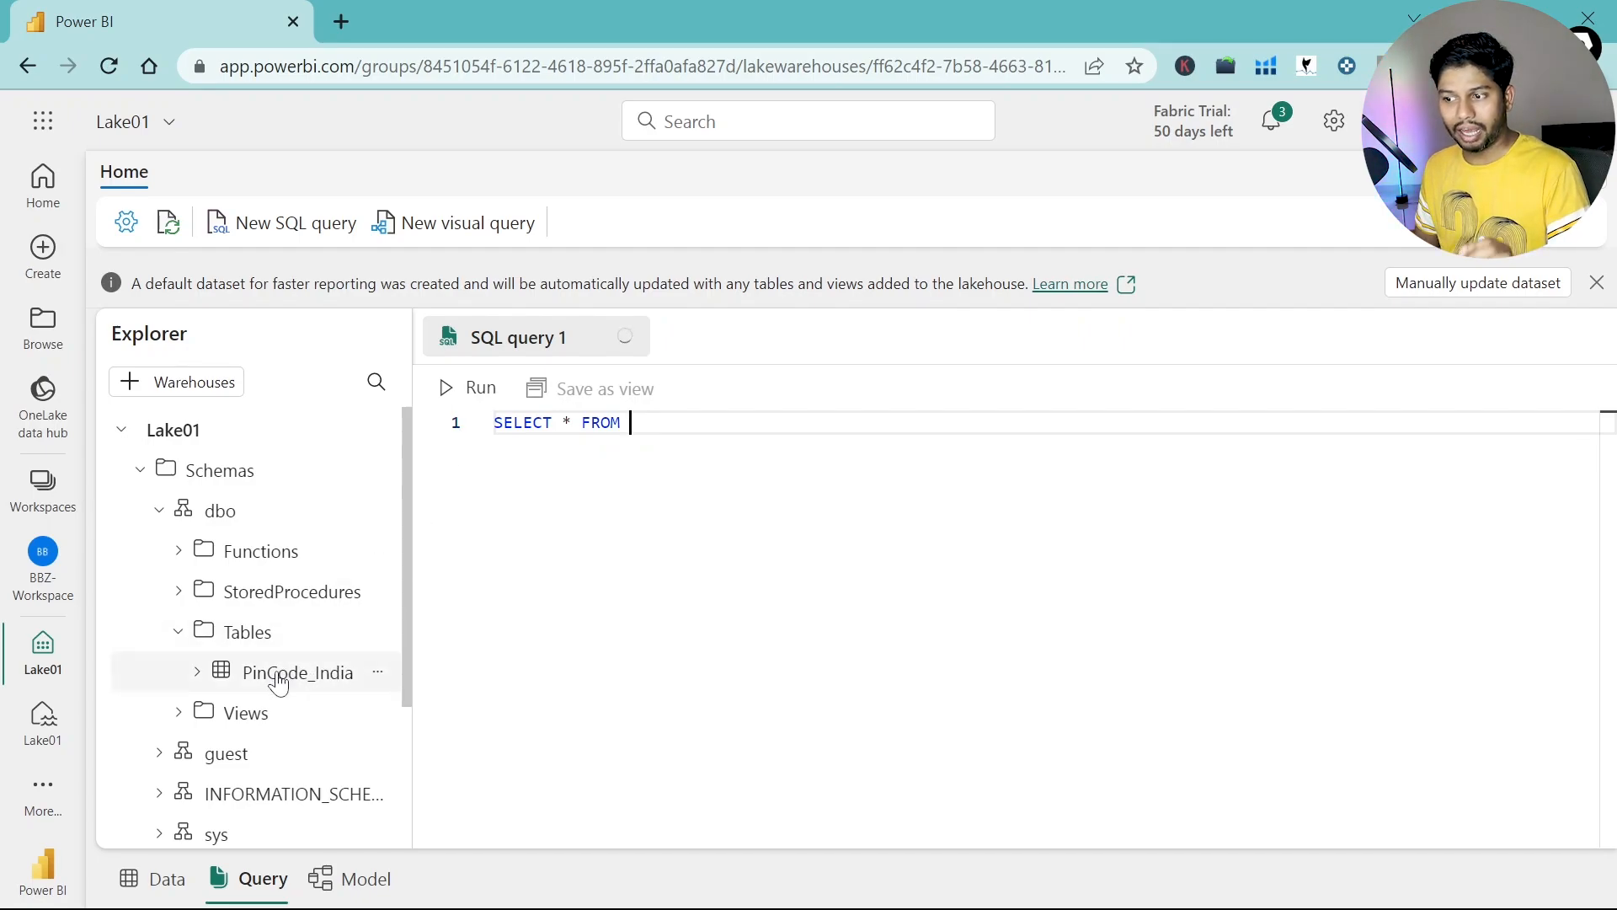
{"action": "left_click_drag", "start_coordinate": [279, 681], "coordinate": [665, 423]}
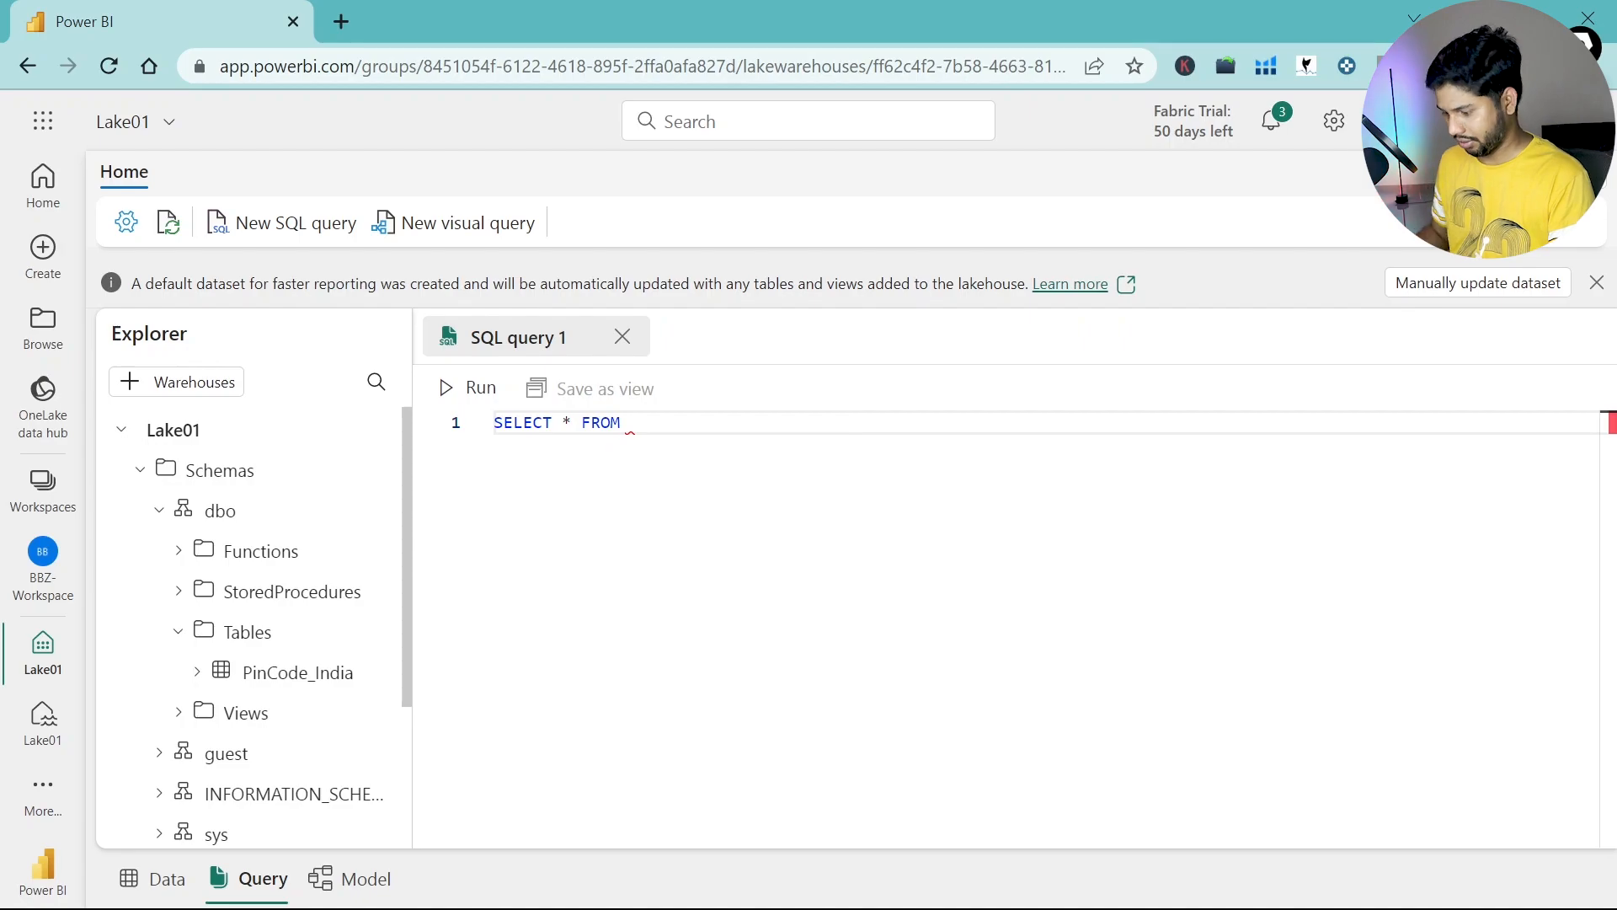
{"action": "type", "text": "P"}
{"action": "key", "text": "Tab"}
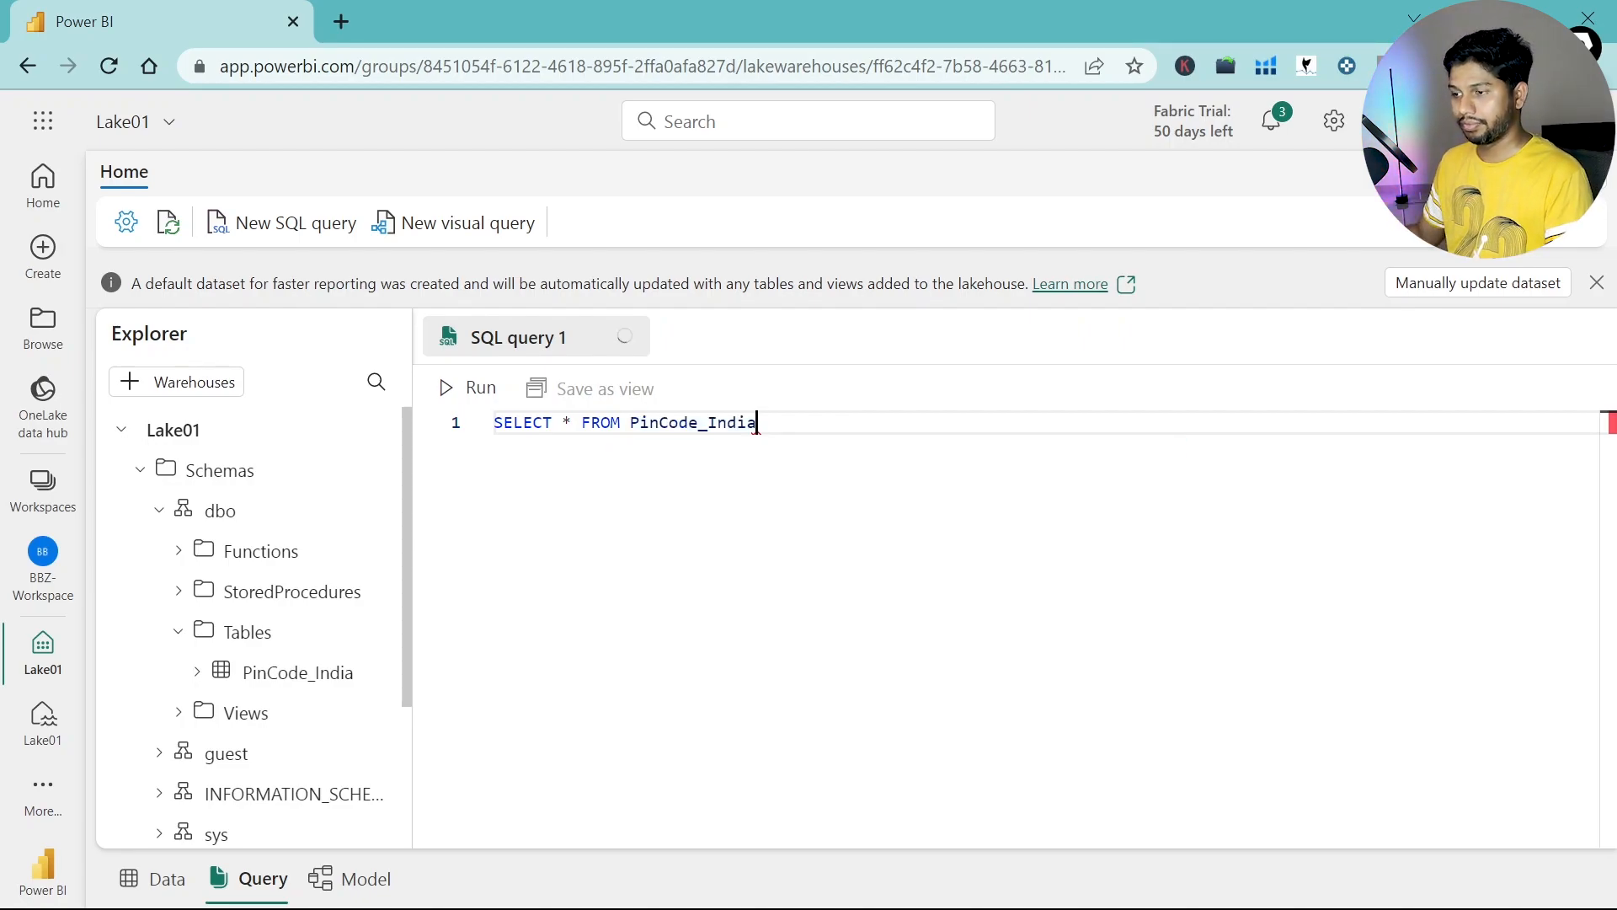
{"action": "left_click_drag", "start_coordinate": [755, 427], "coordinate": [459, 423]}
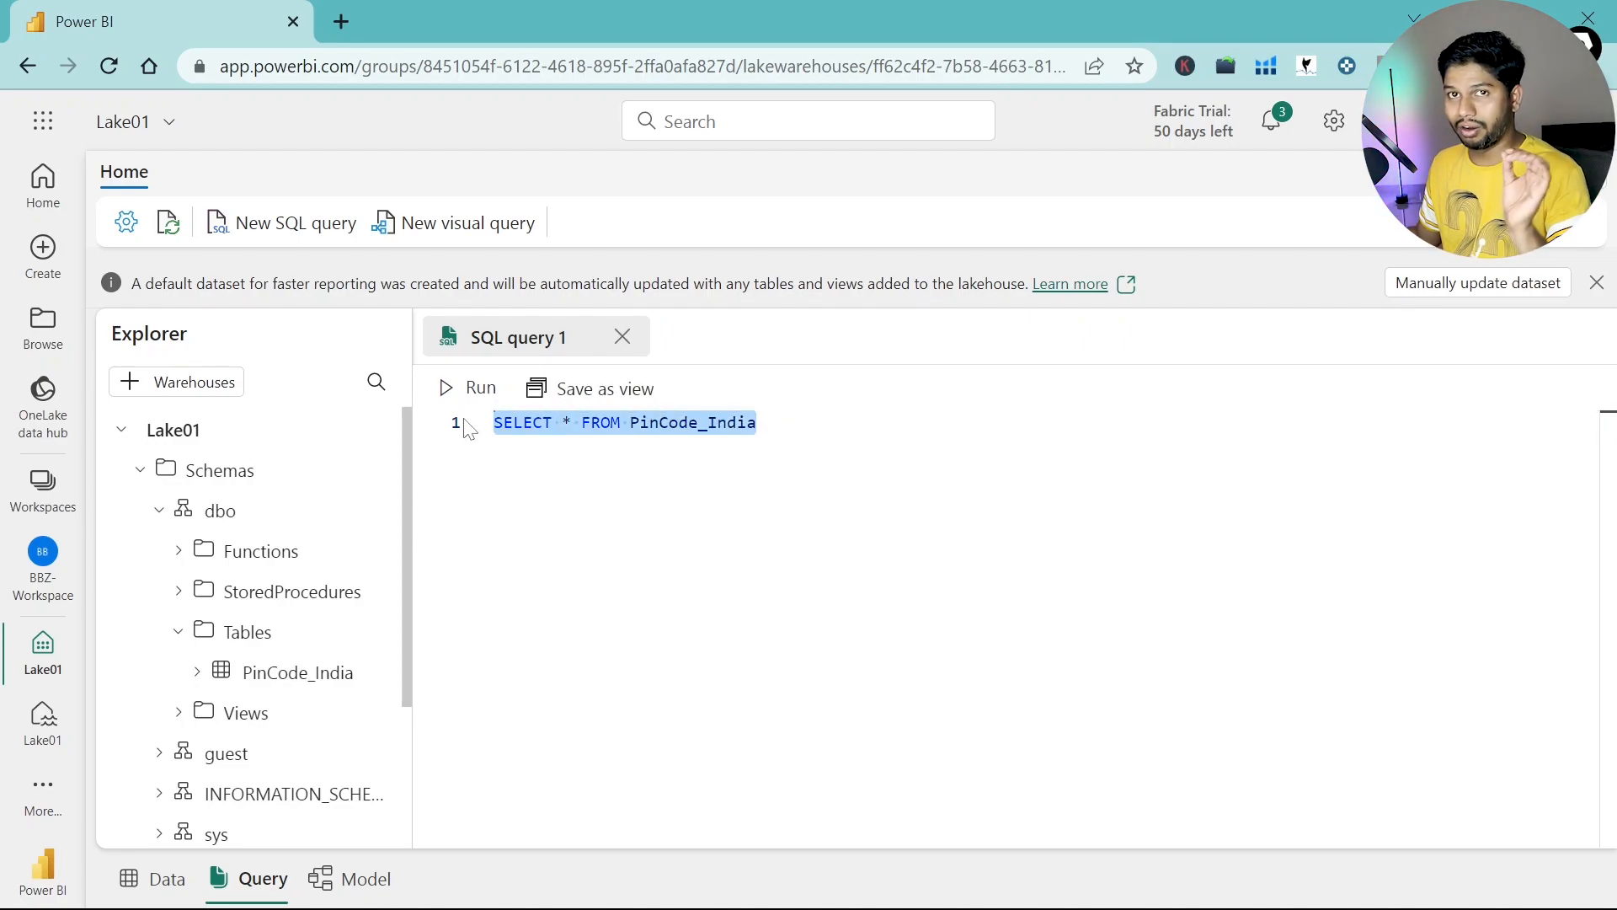
{"action": "left_click", "coordinate": [449, 390]}
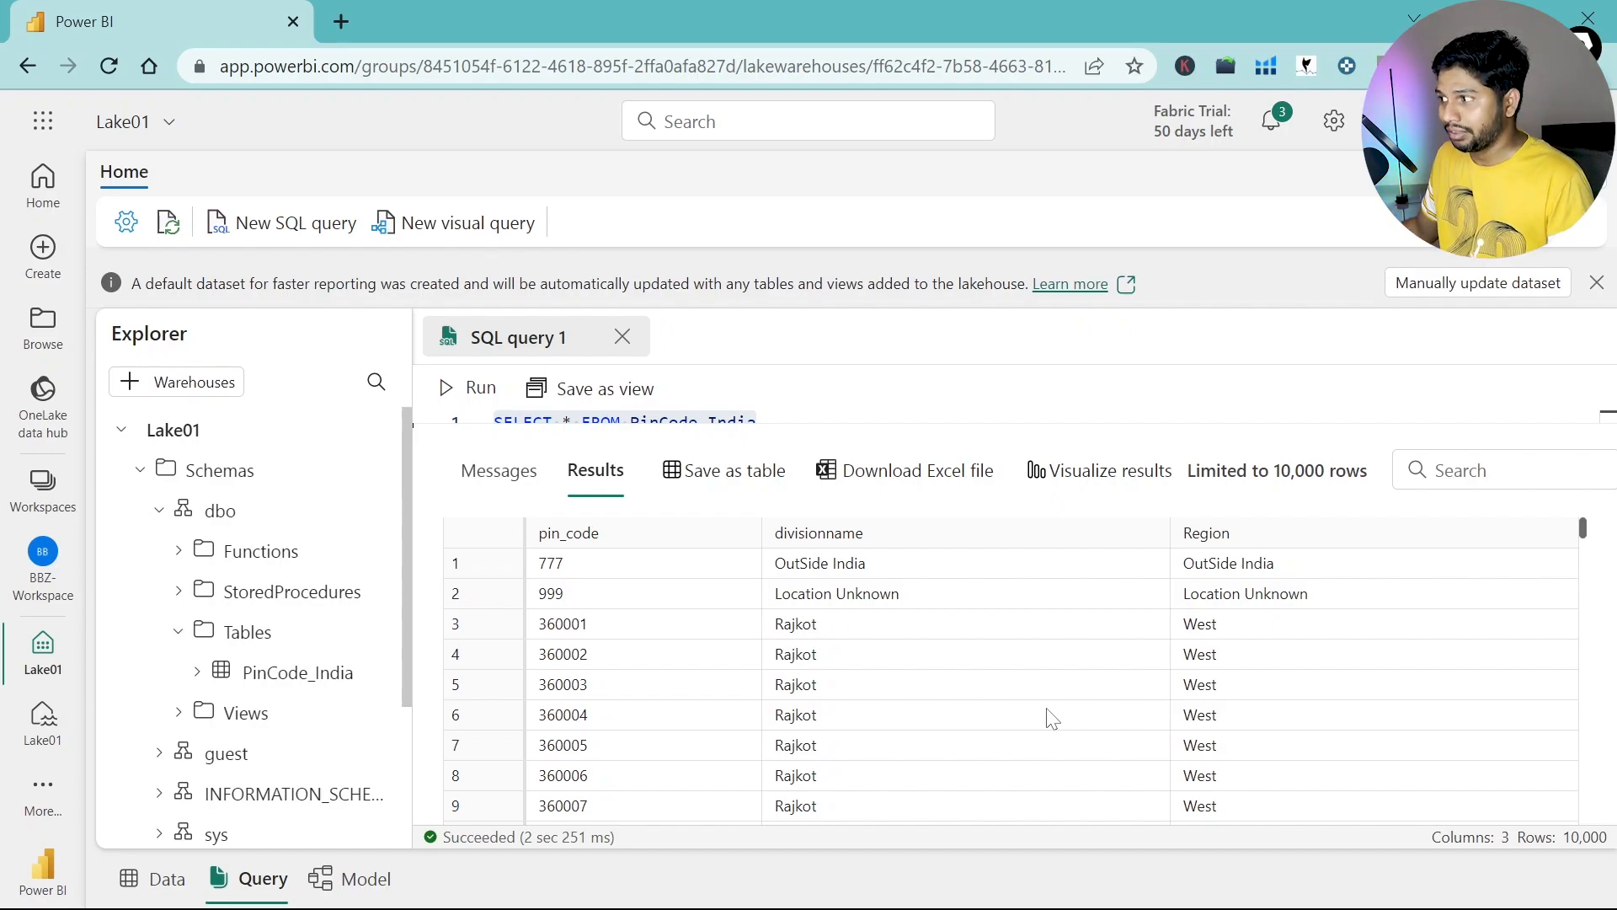
Step: Copy the SQL connection string from the settings of the Lake01 SQL endpoint
{"action": "left_click", "coordinate": [1538, 173]}
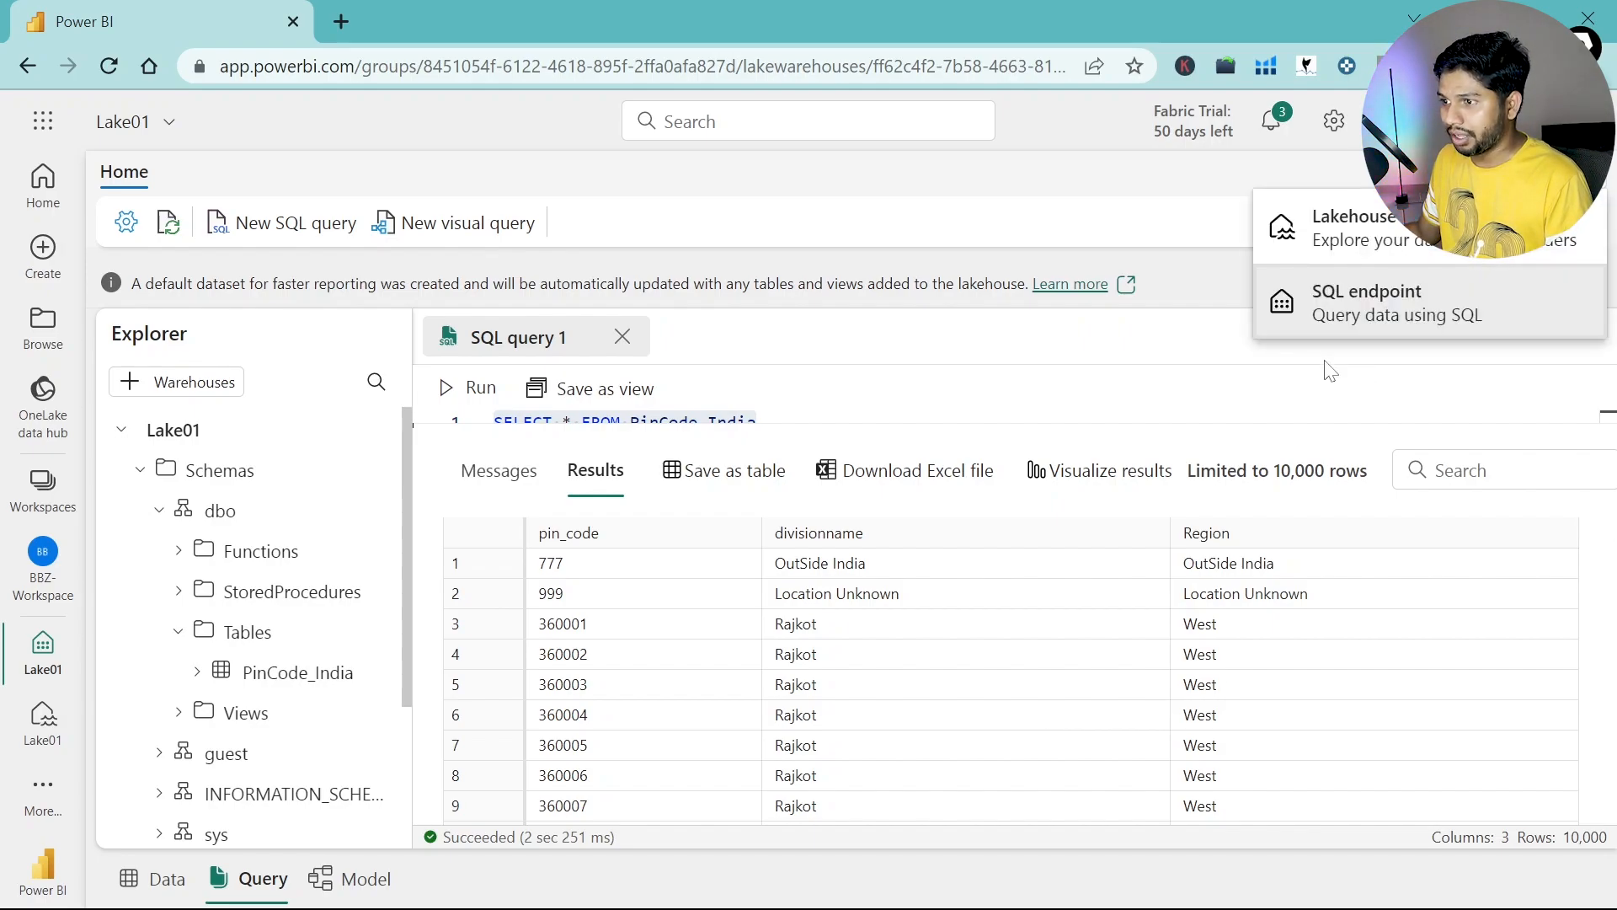
{"action": "left_click", "coordinate": [1024, 207]}
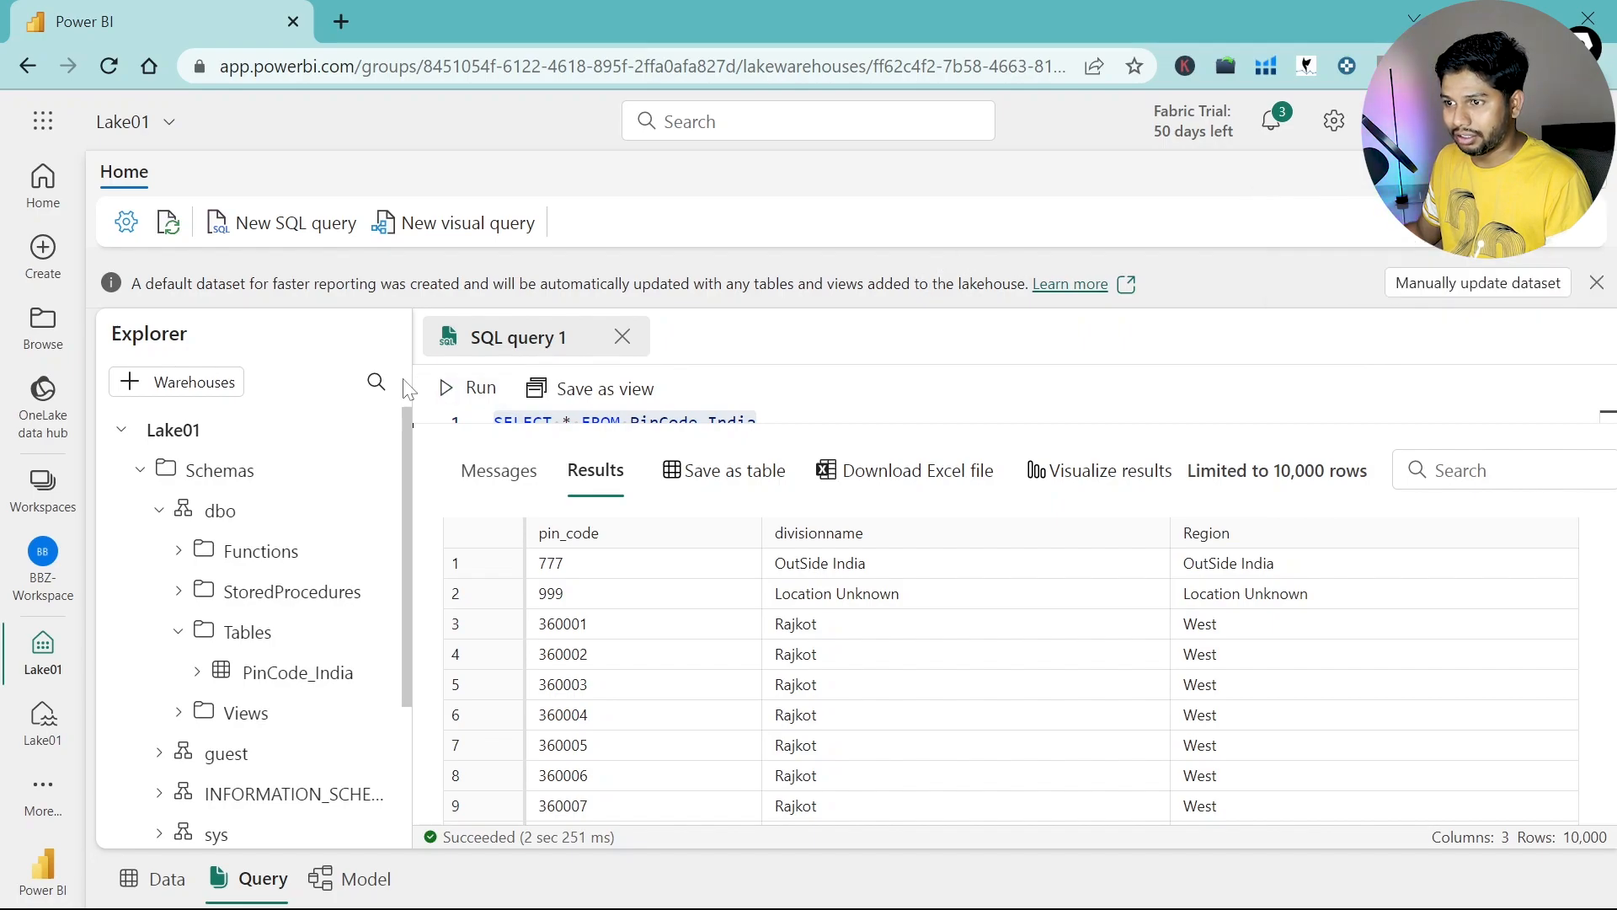
{"action": "left_click", "coordinate": [127, 223]}
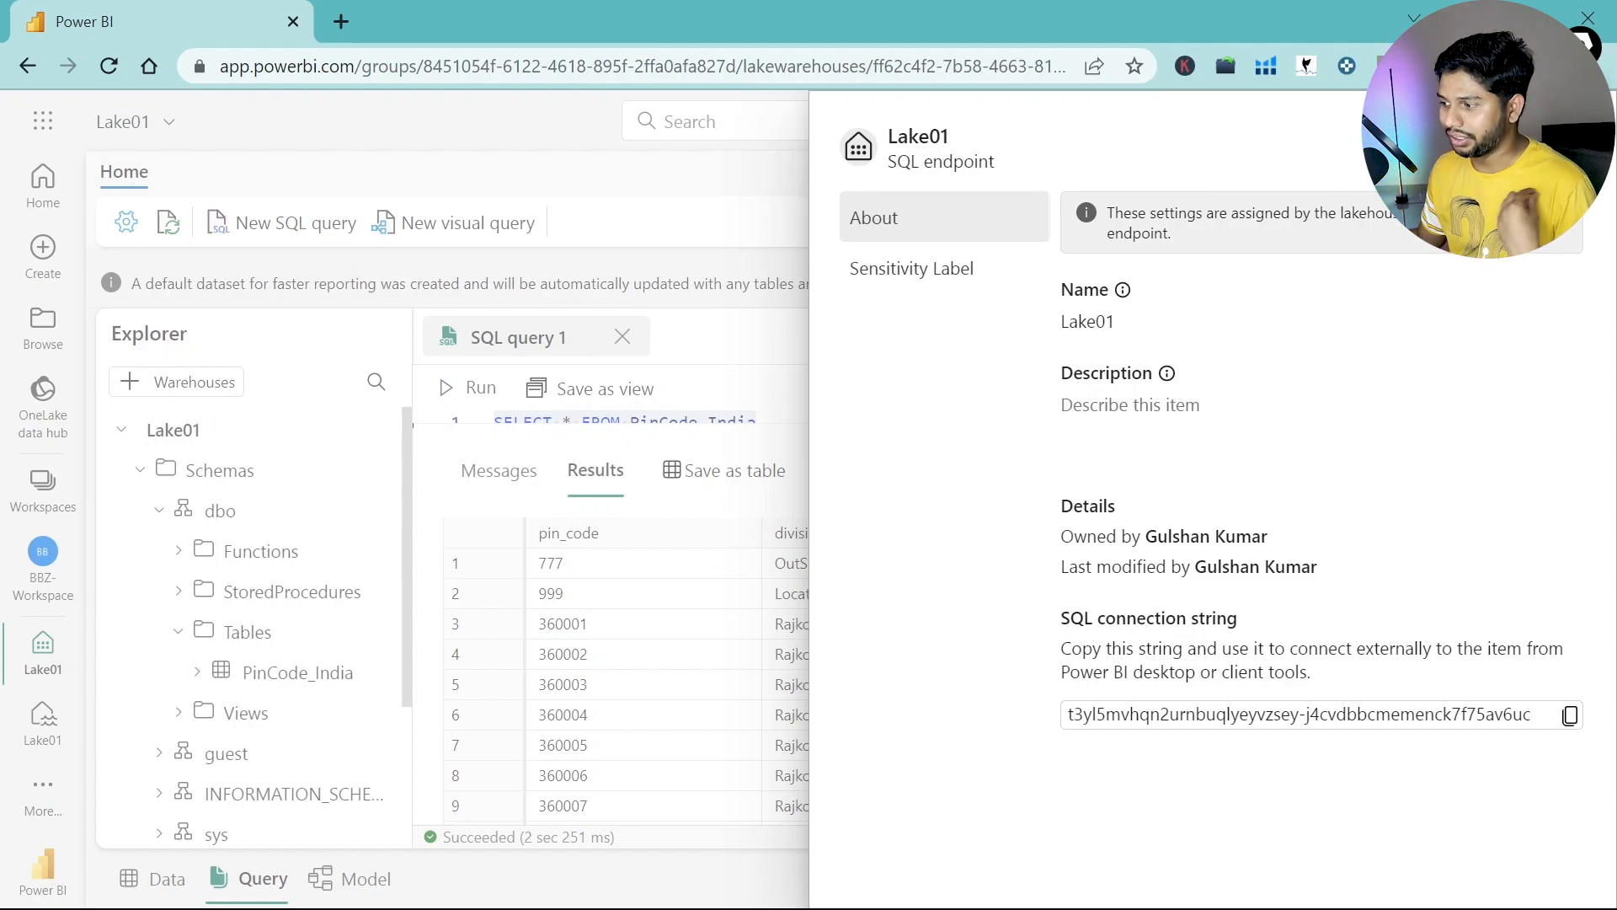
{"action": "left_click", "coordinate": [1570, 718]}
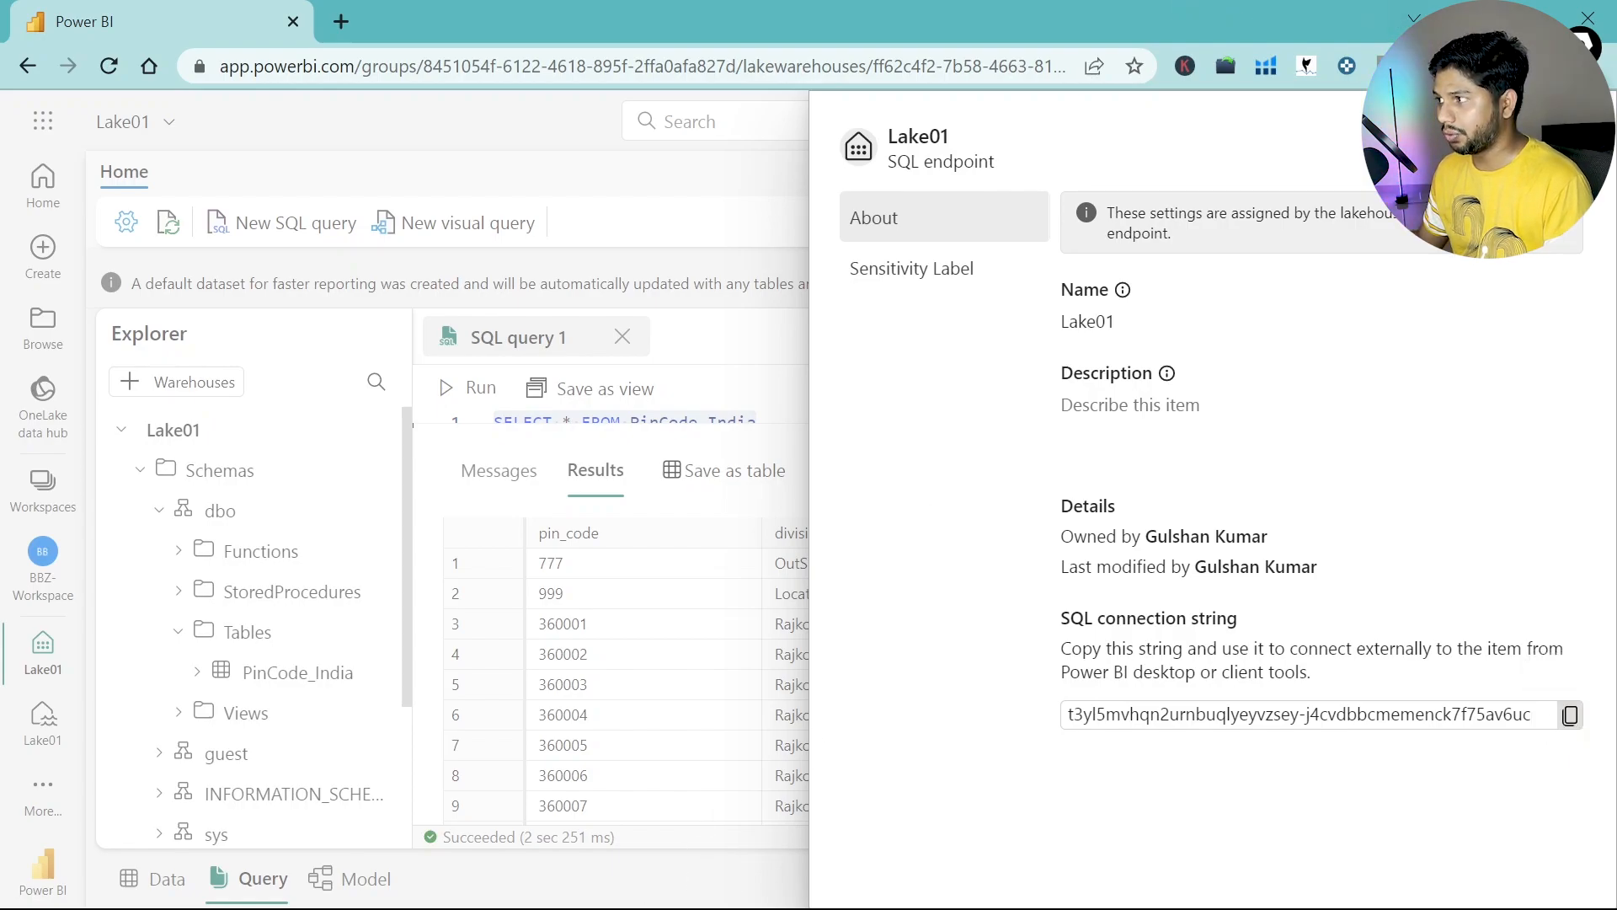
Step: In SQL Server Management Studio, start a server connection using the copied connection string as server name and Azure Active Directory - Password authentication
{"action": "key", "text": "alt+Tab"}
{"action": "left_click", "coordinate": [104, 193]}
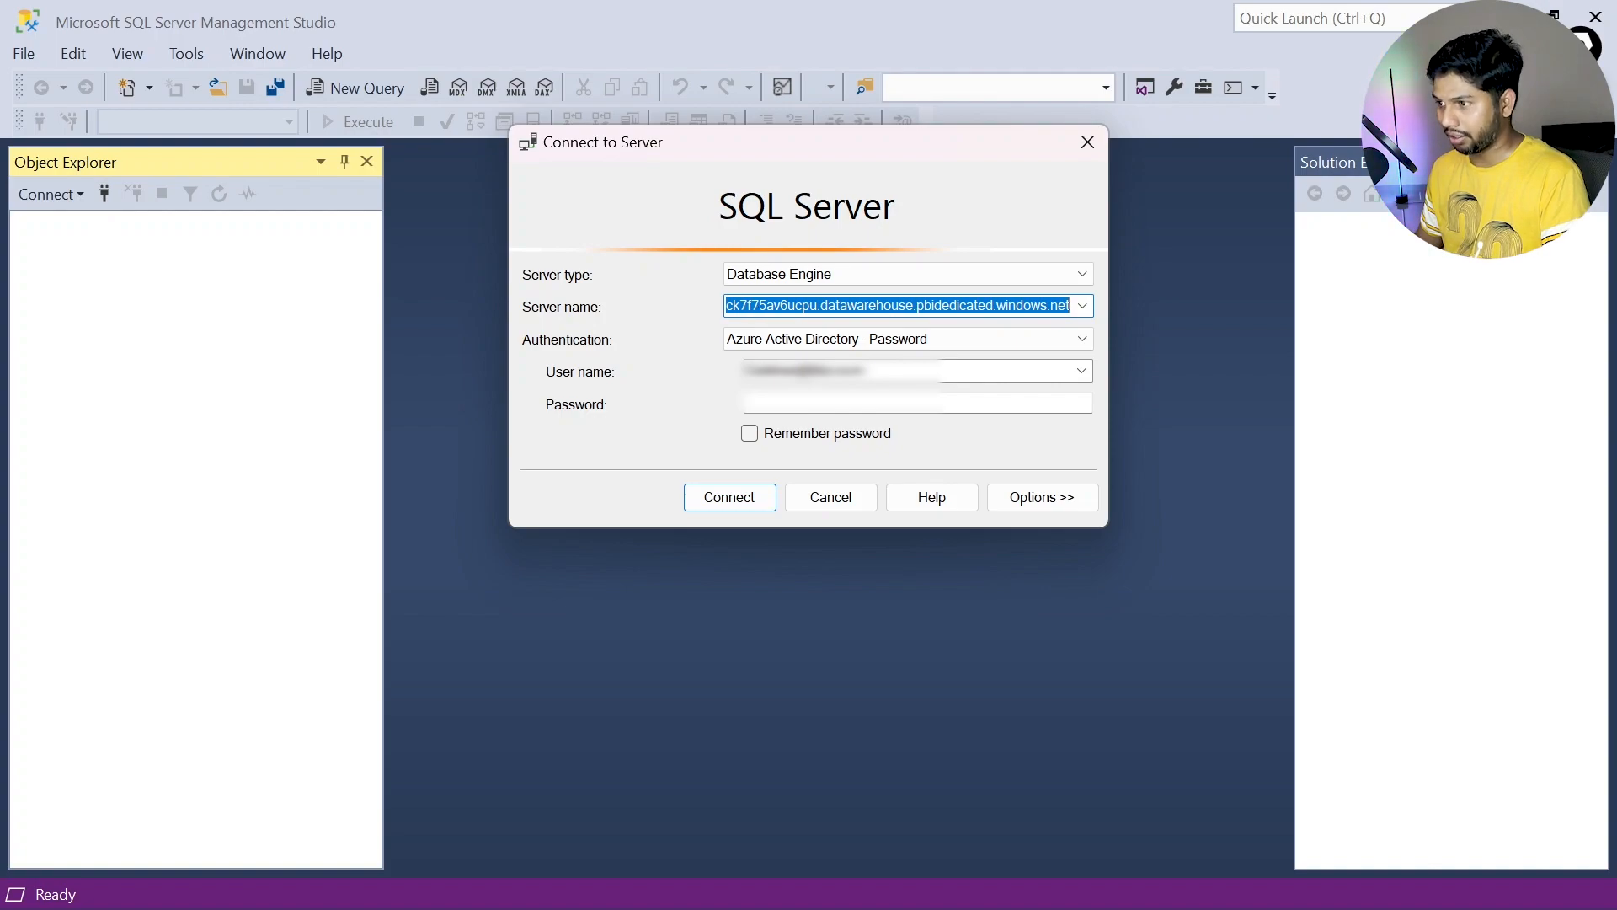
{"action": "key", "text": "ctrl+v"}
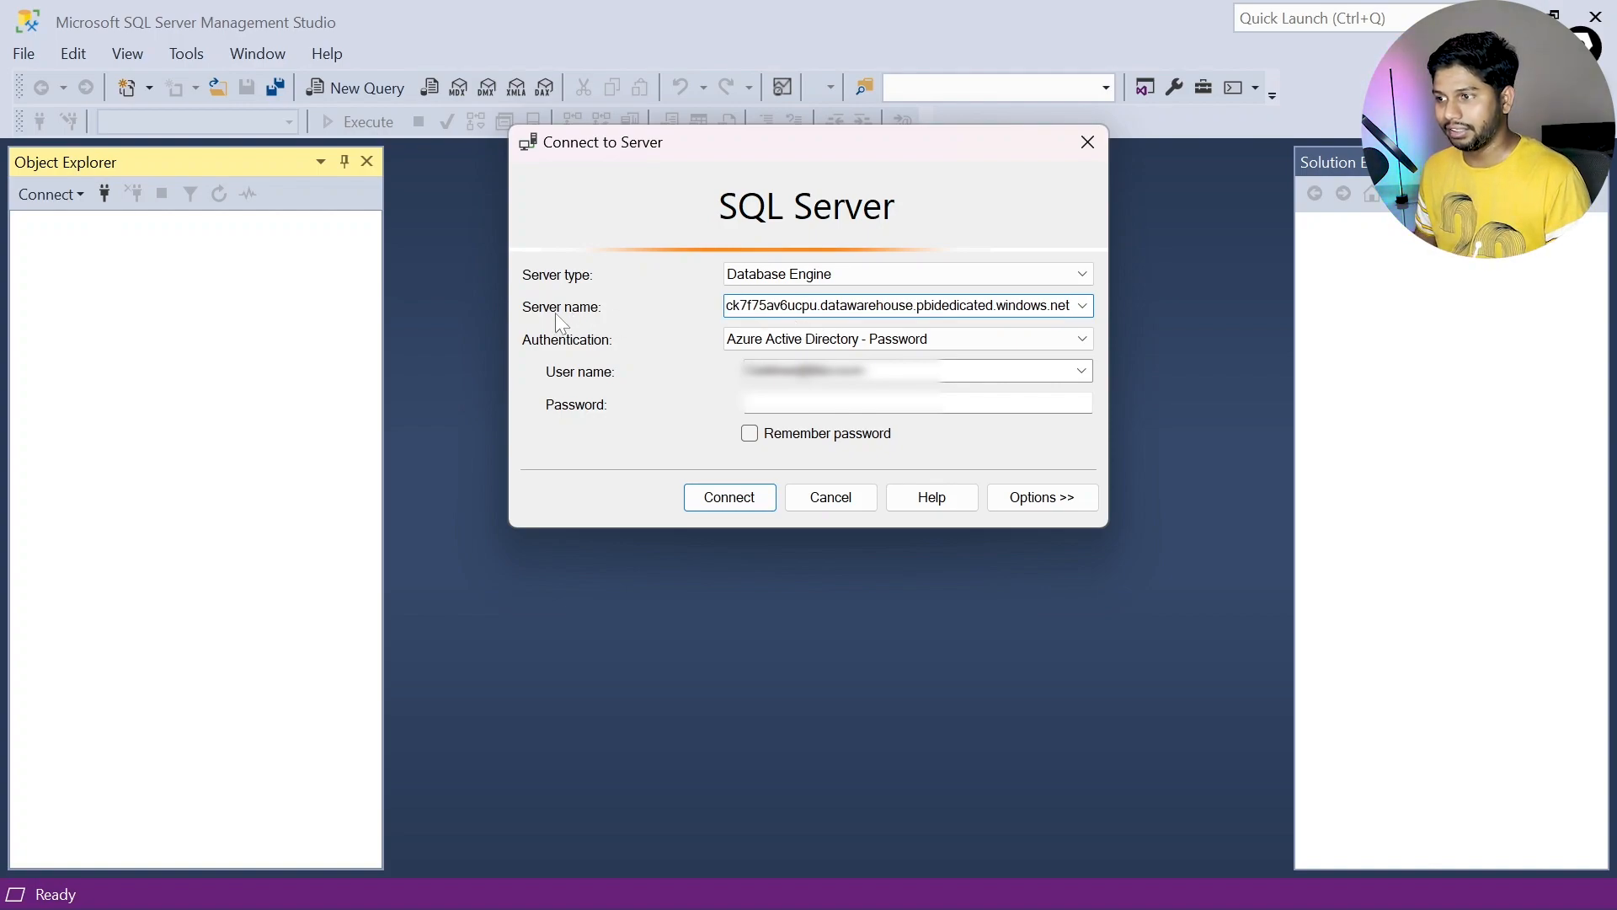
{"action": "left_click", "coordinate": [741, 340]}
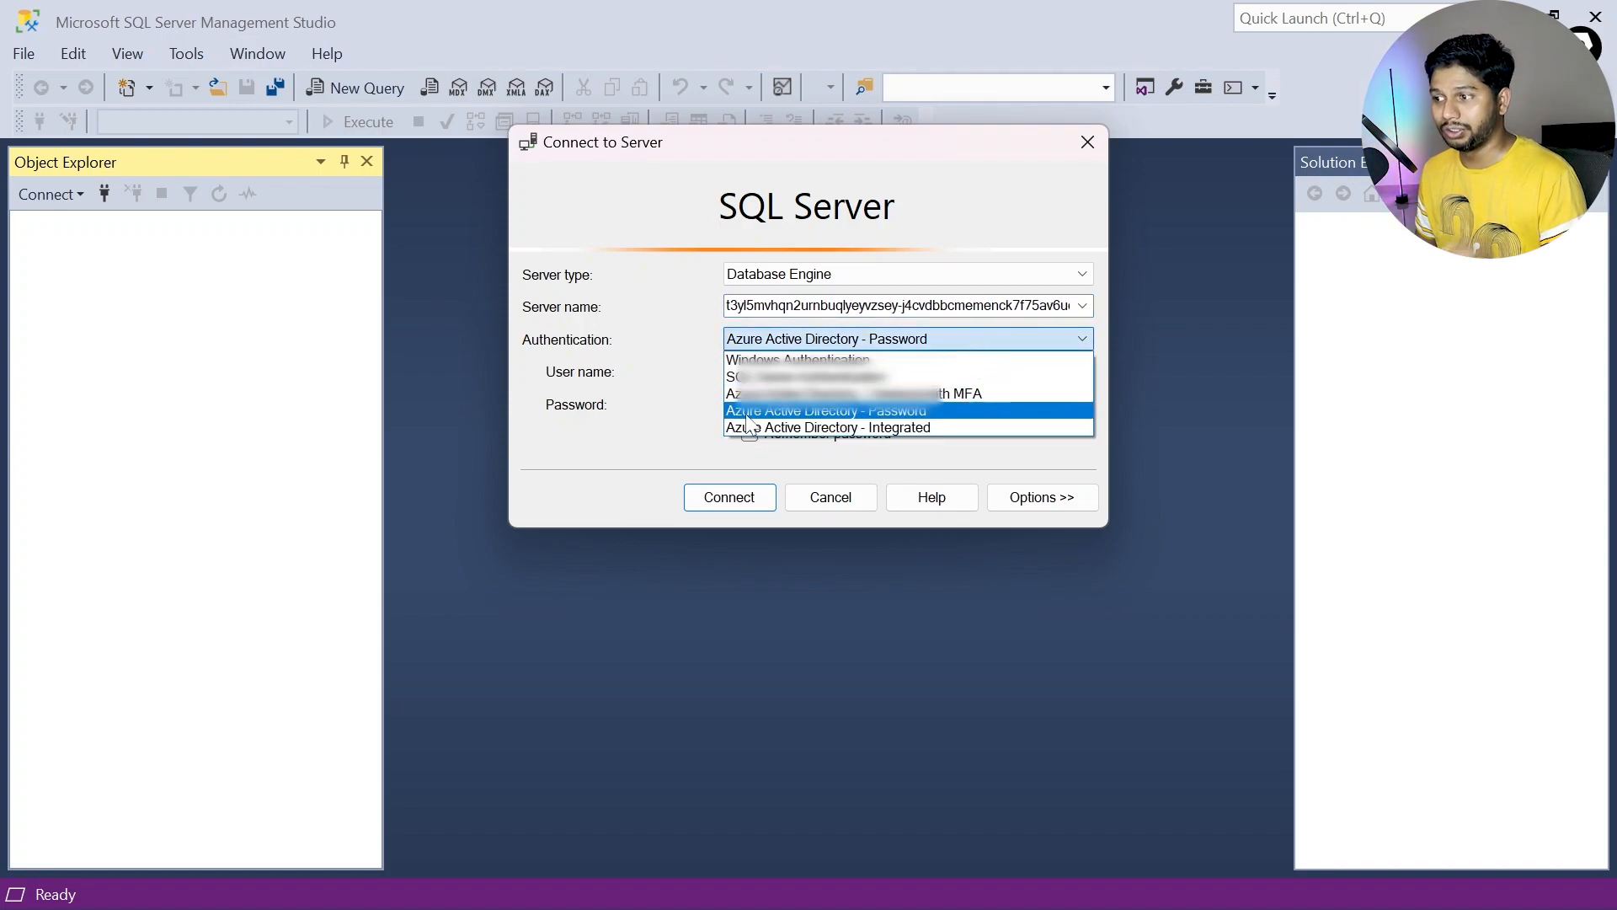
{"action": "left_click", "coordinate": [846, 412]}
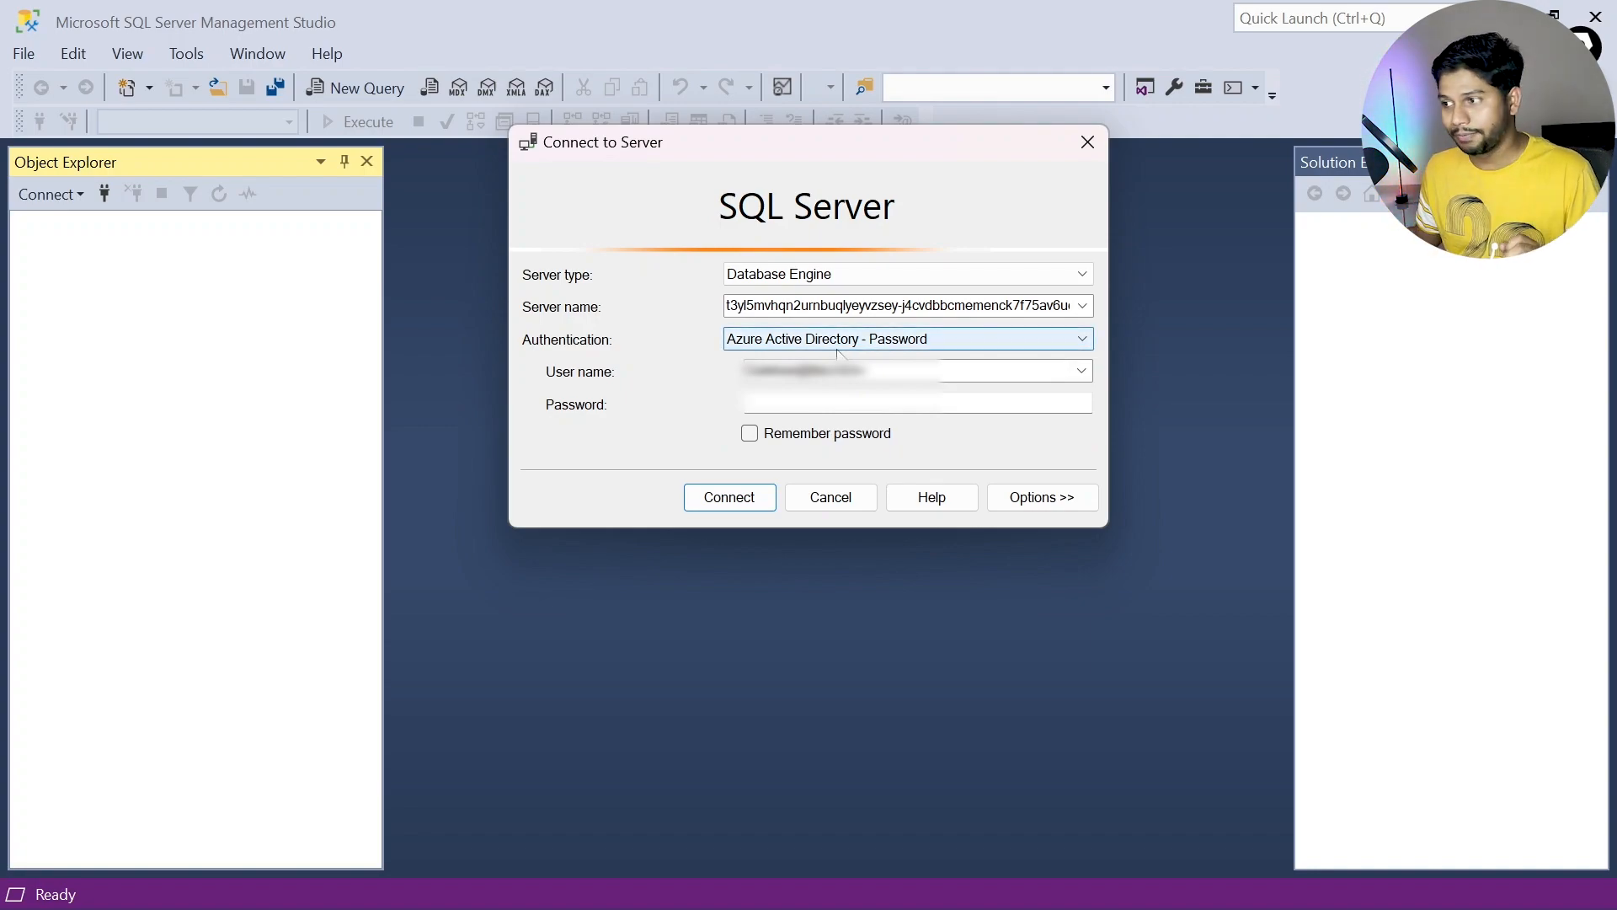
Step: Enter the account password for the Azure Active Directory login and connect to the server
{"action": "left_click", "coordinate": [792, 403]}
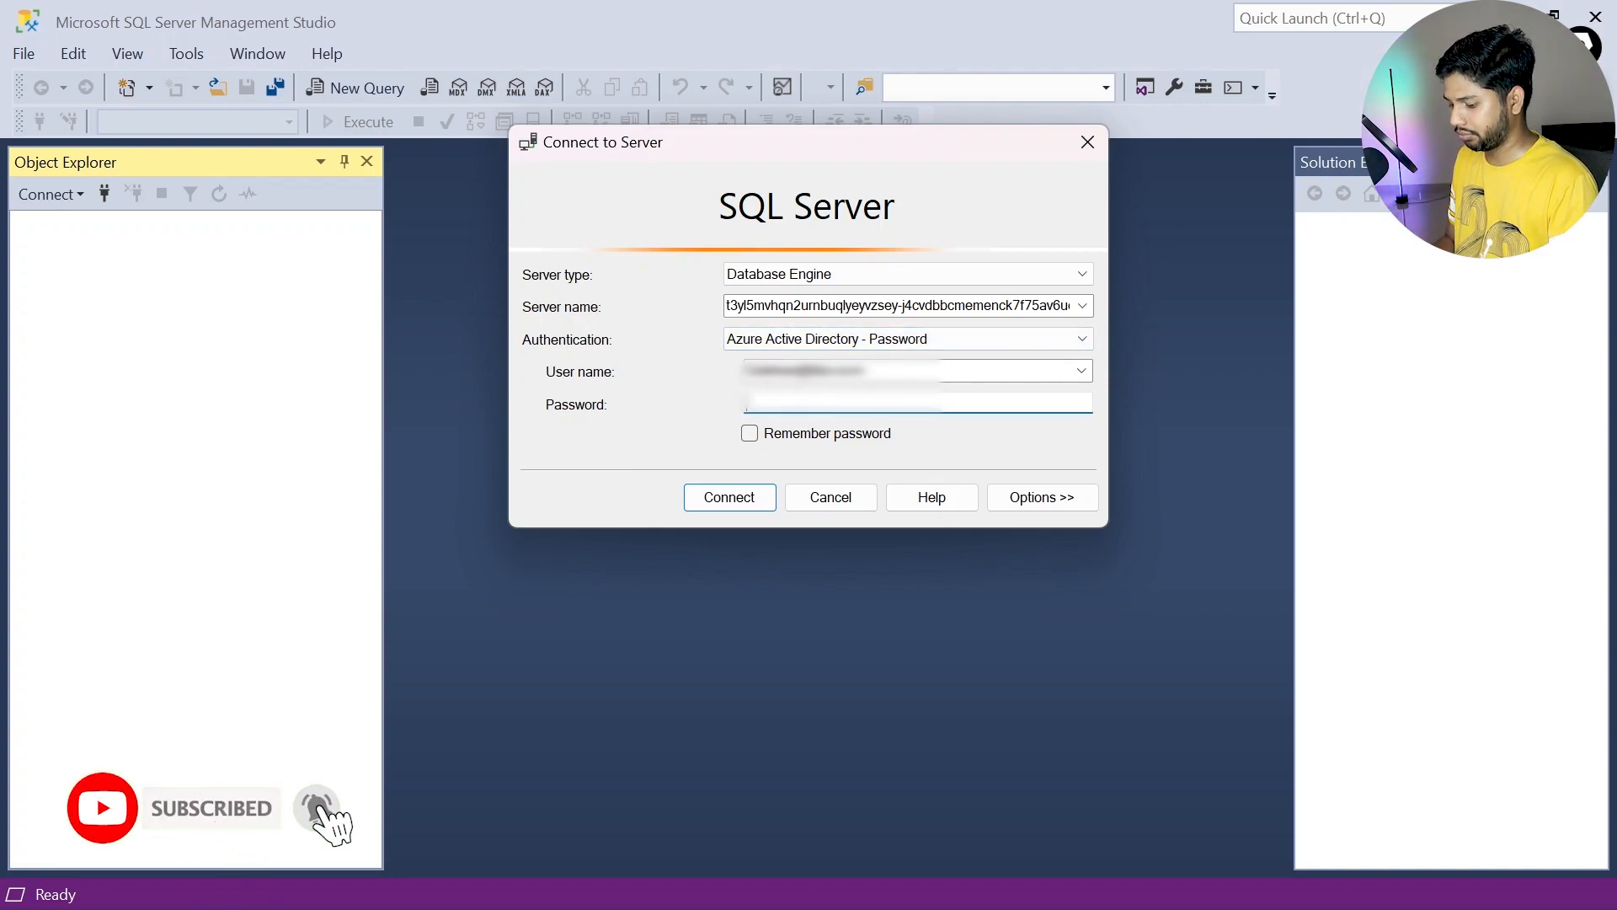
{"action": "type", "text": "•••"}
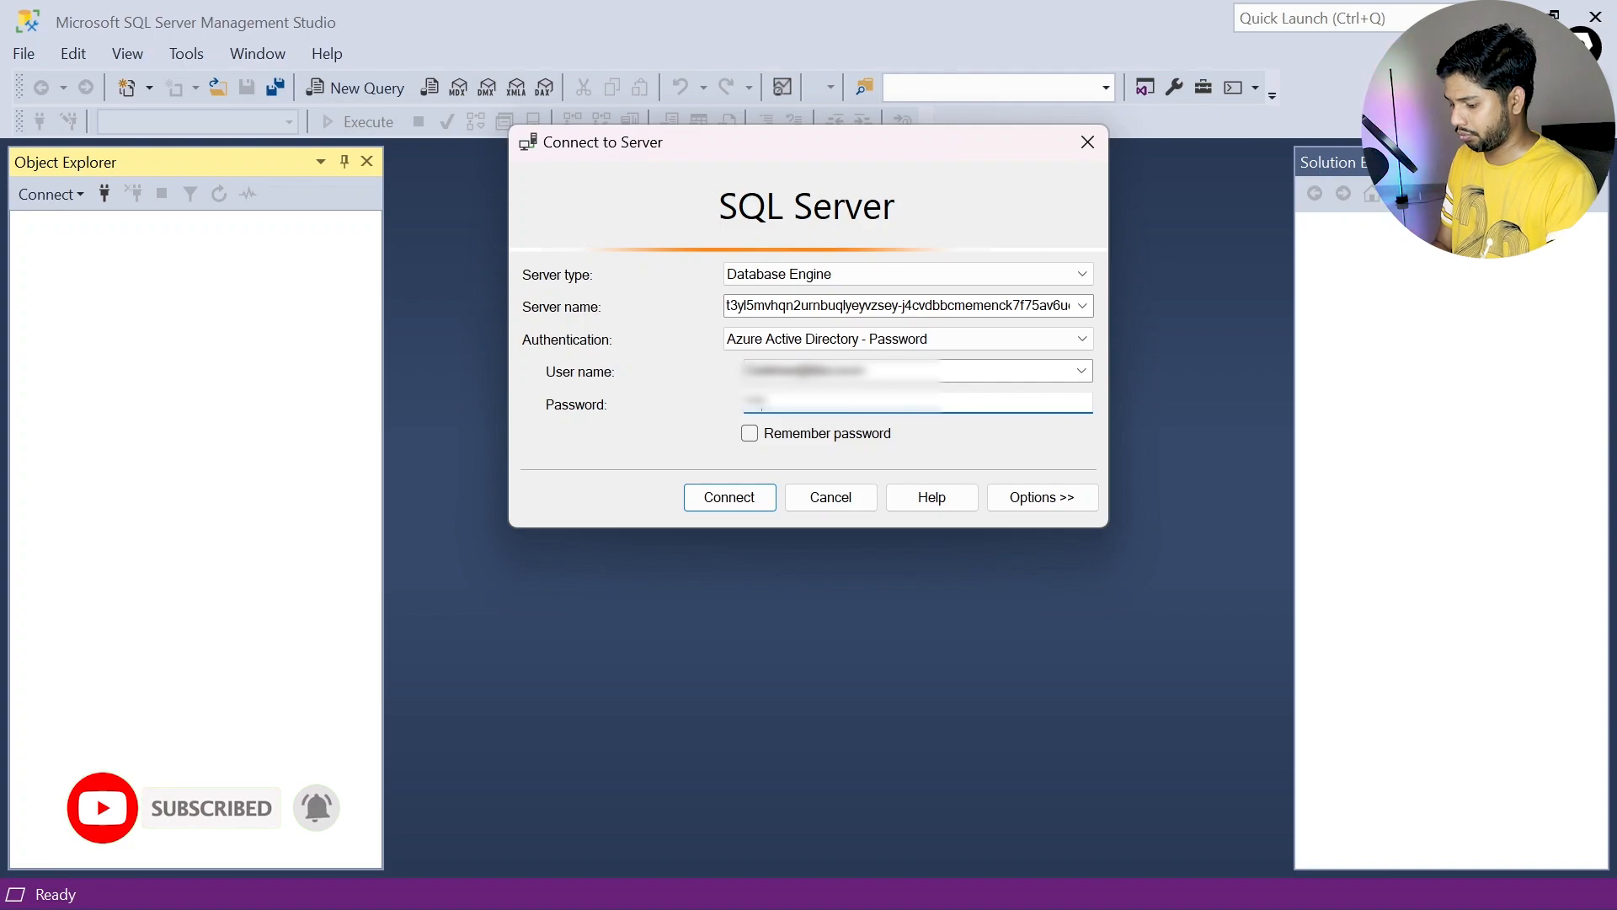
{"action": "type", "text": "••"}
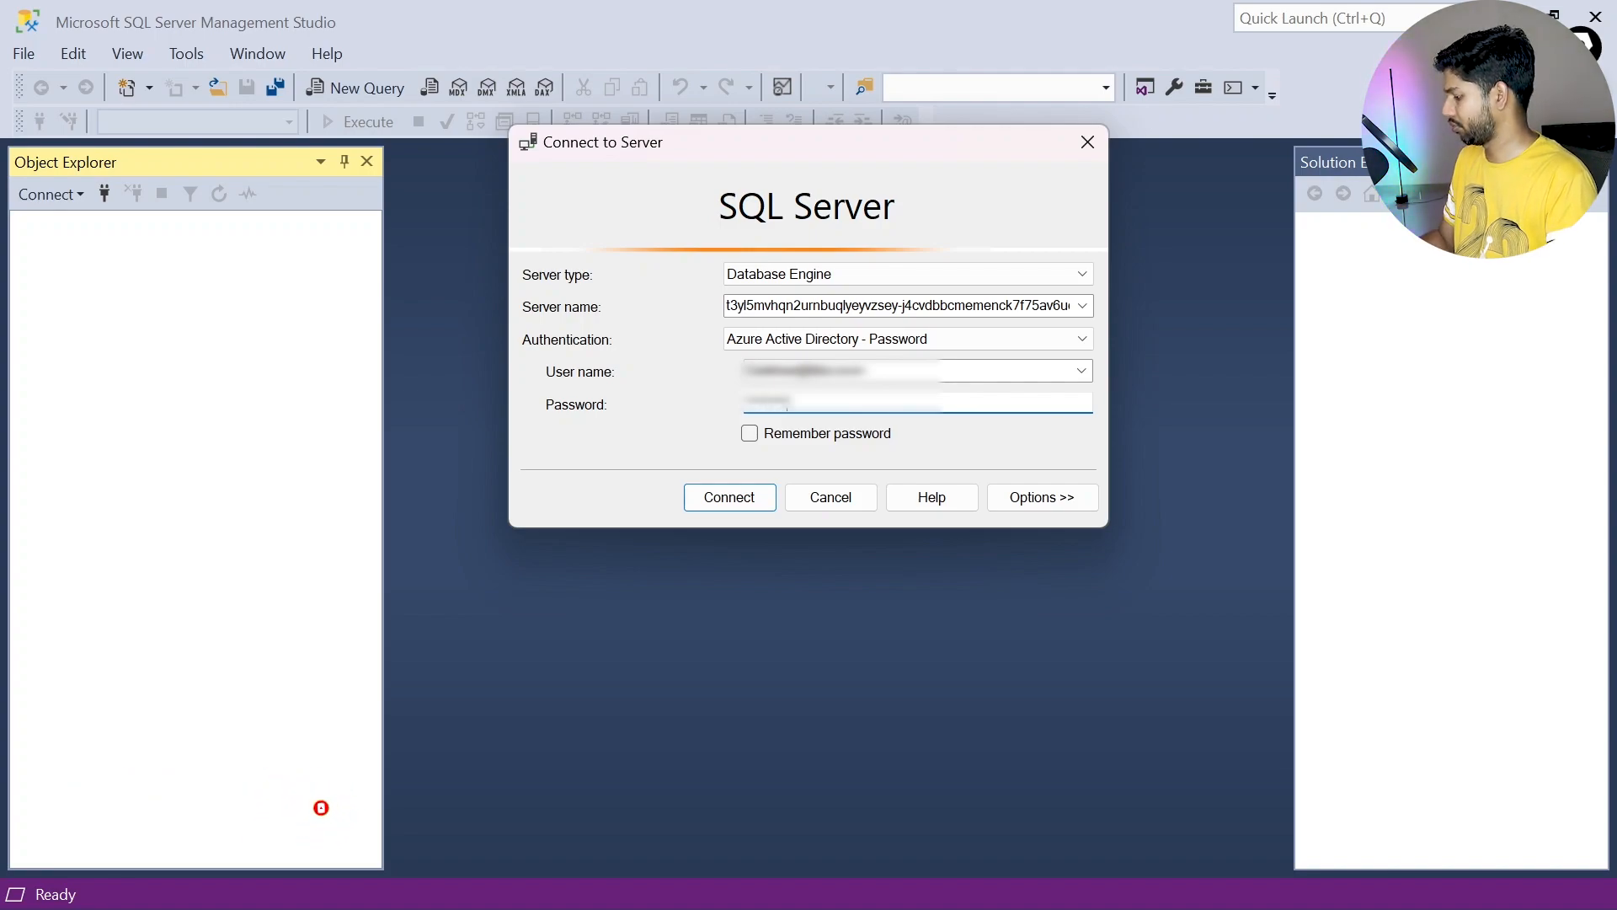
{"action": "left_click", "coordinate": [743, 497]}
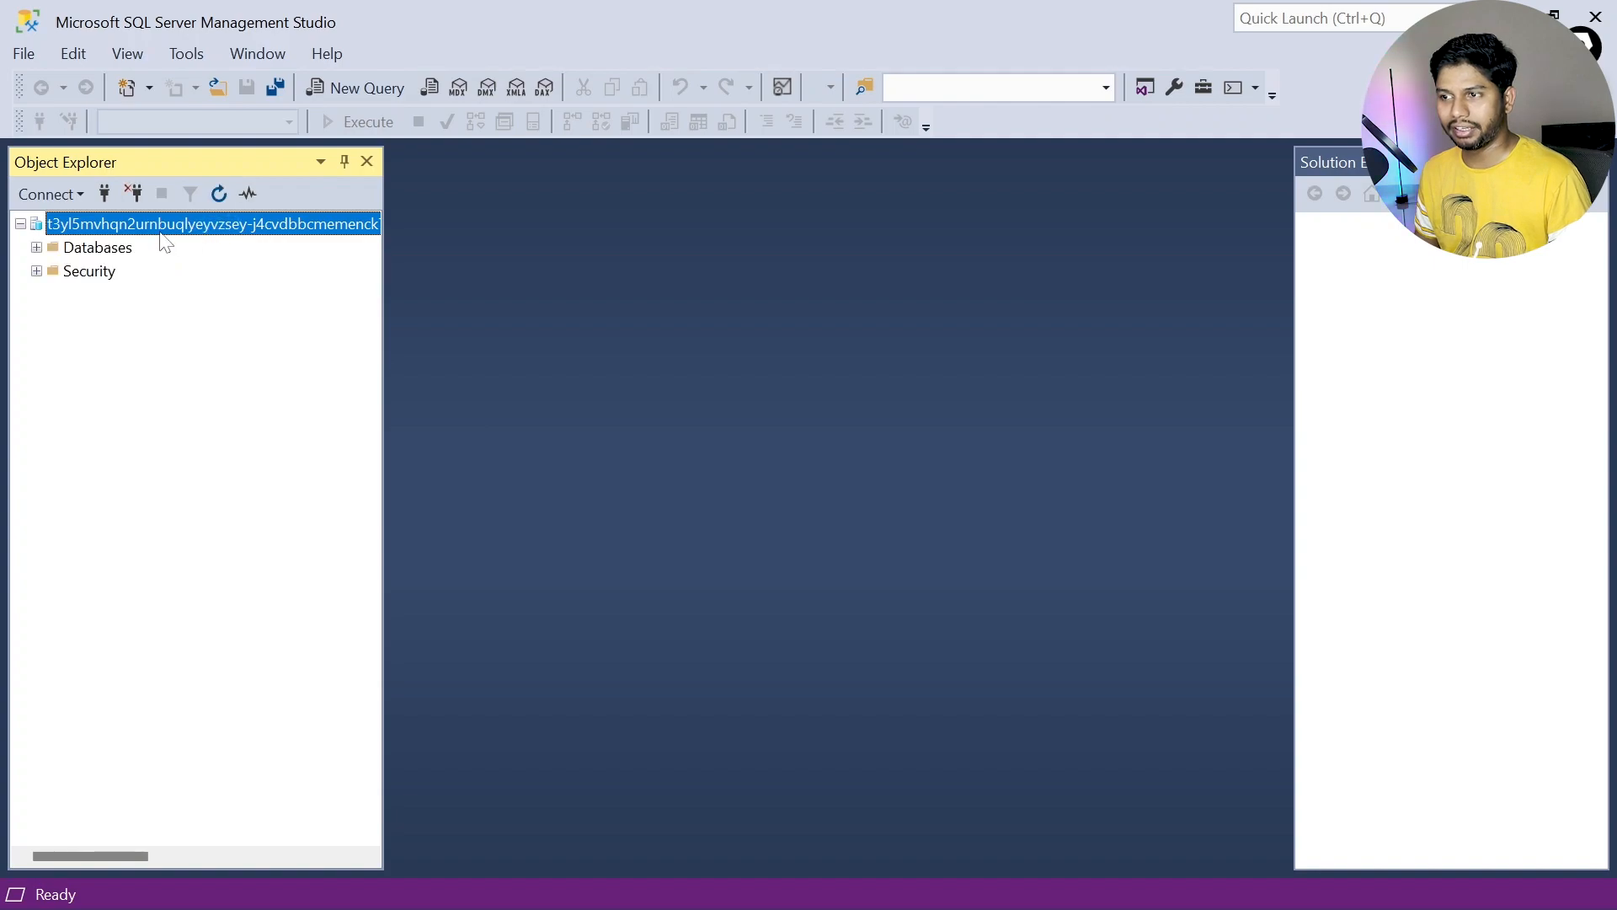
Step: Expand the server's databases and run SELECT * FROM [dbo].[PinCode_India] in a new query on Lake01
{"action": "left_click", "coordinate": [37, 248]}
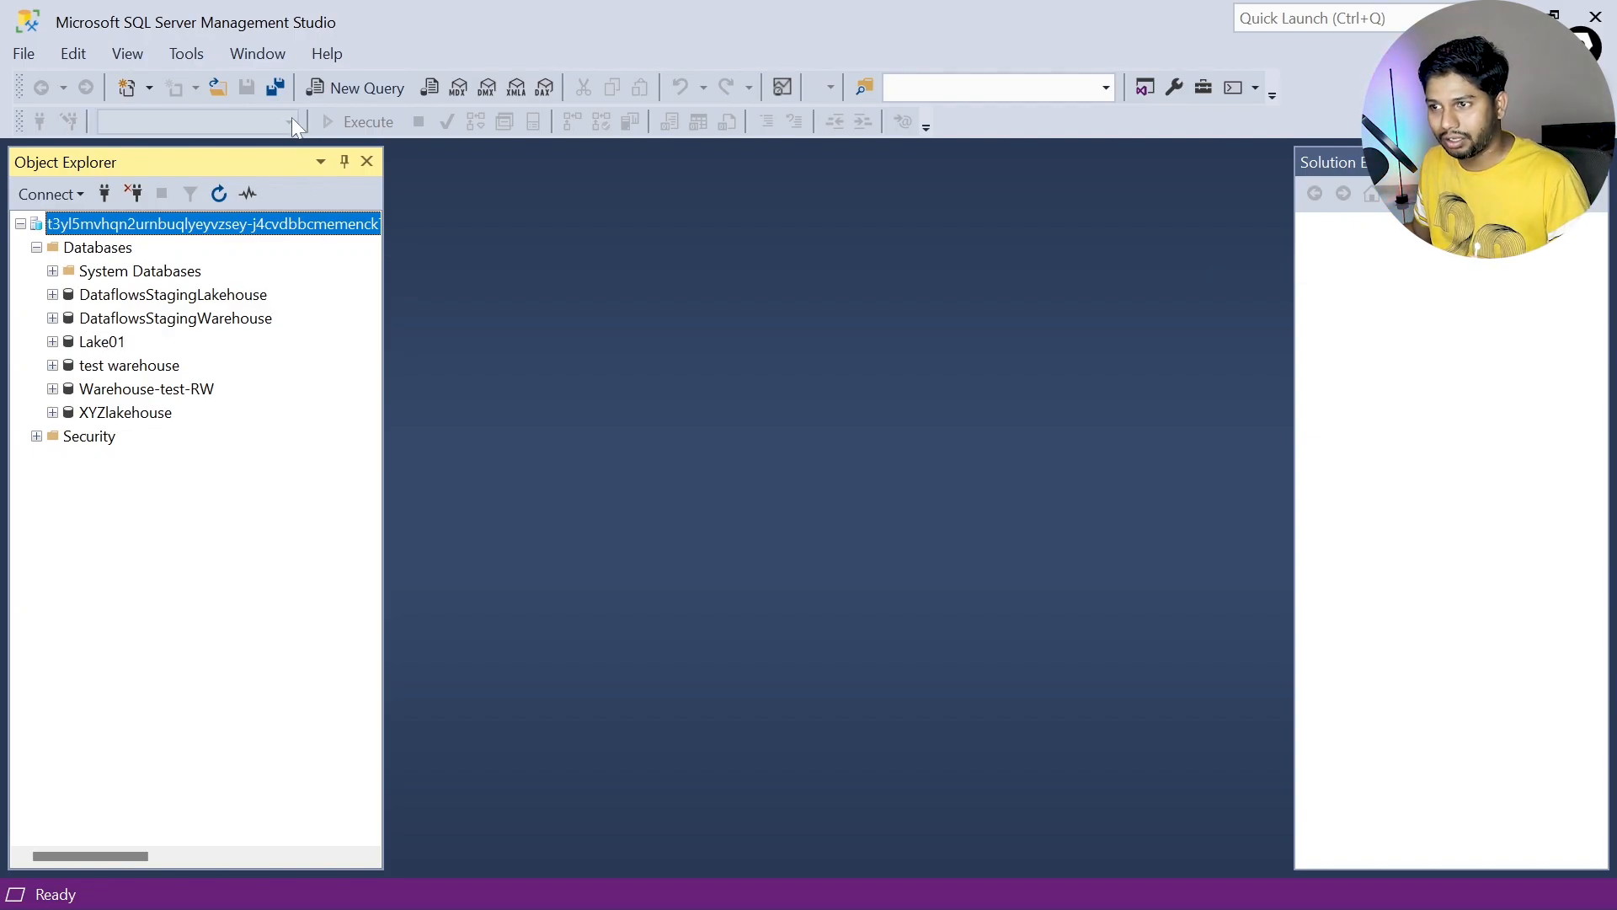
{"action": "left_click", "coordinate": [384, 85]}
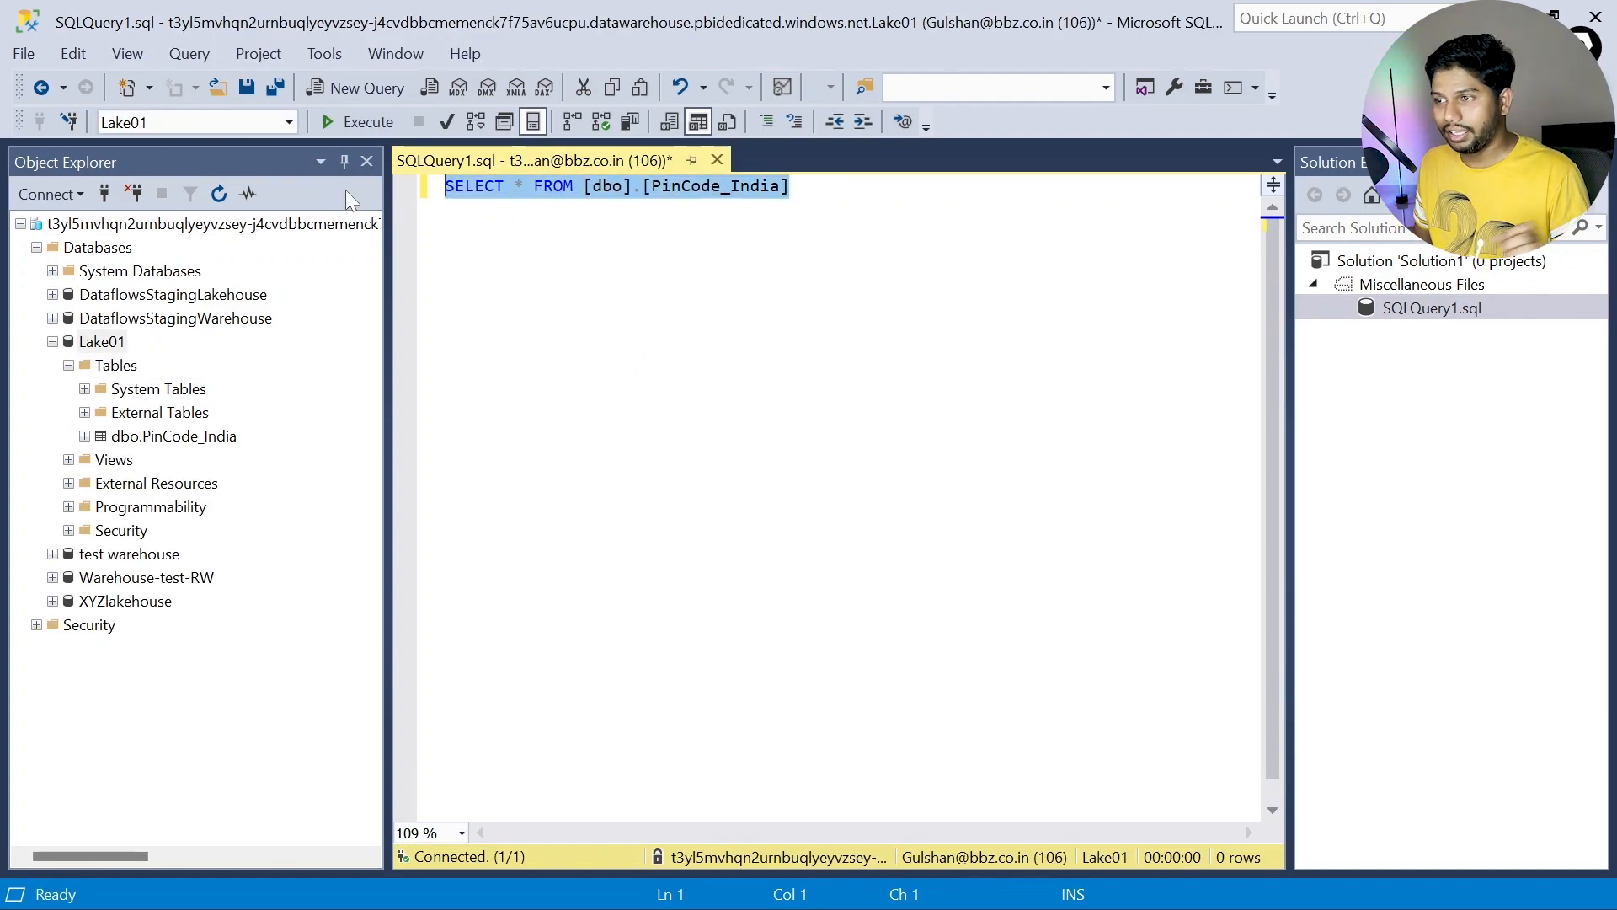
{"action": "left_click", "coordinate": [347, 123]}
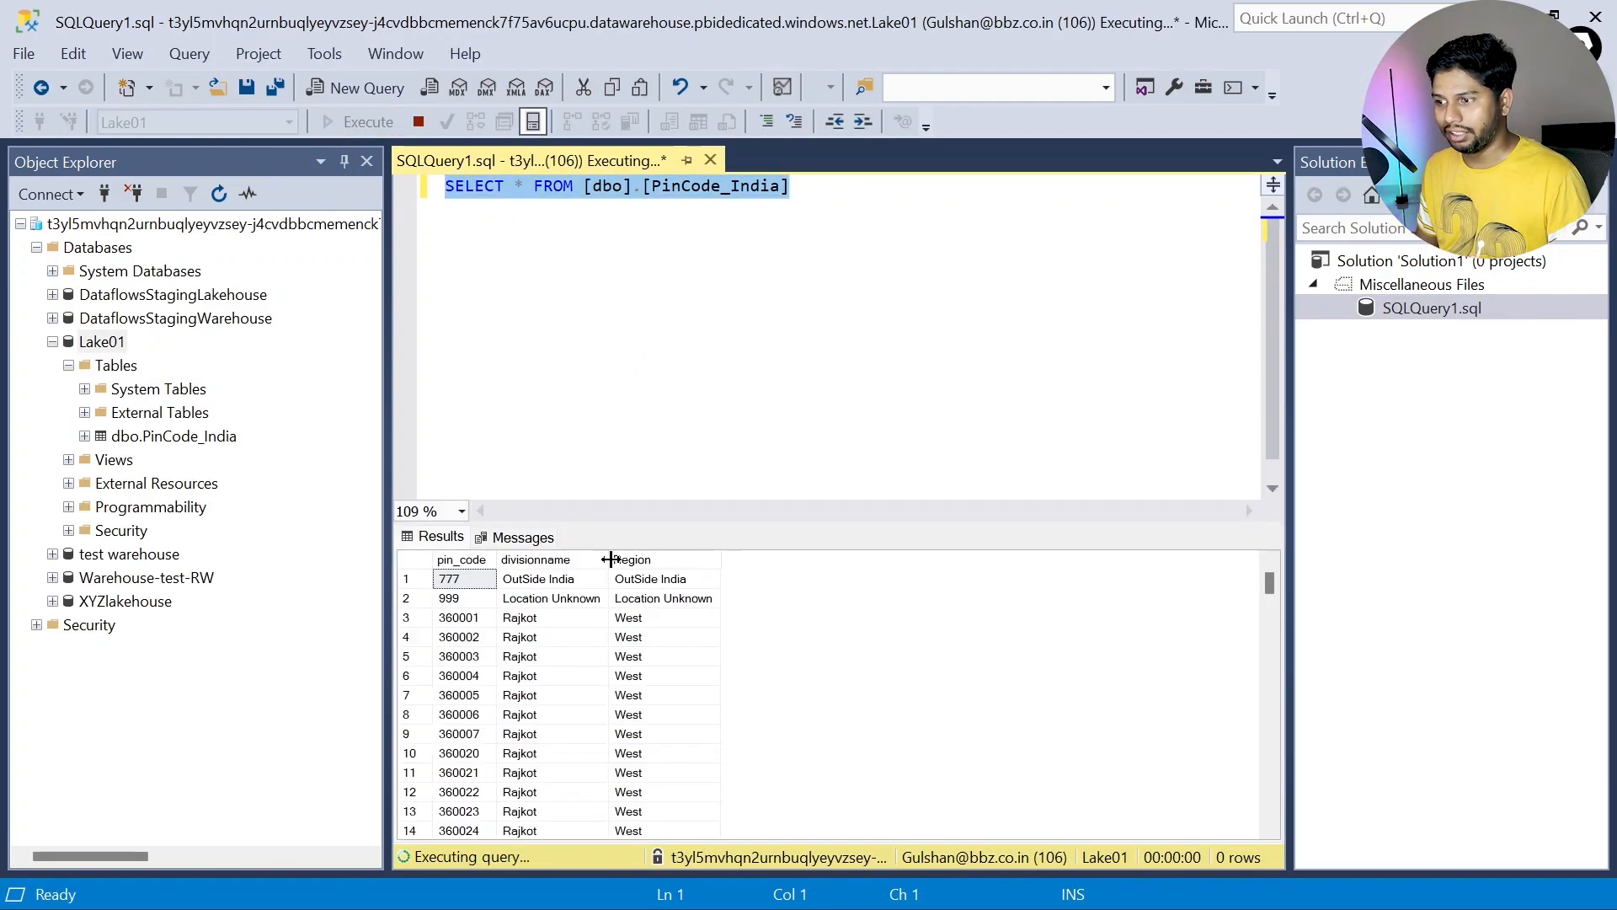
Step: Add the condition Where [pin_code] = 110094 below the SELECT statement, inserting the pin_code column from the table's column list
{"action": "left_click", "coordinate": [792, 186]}
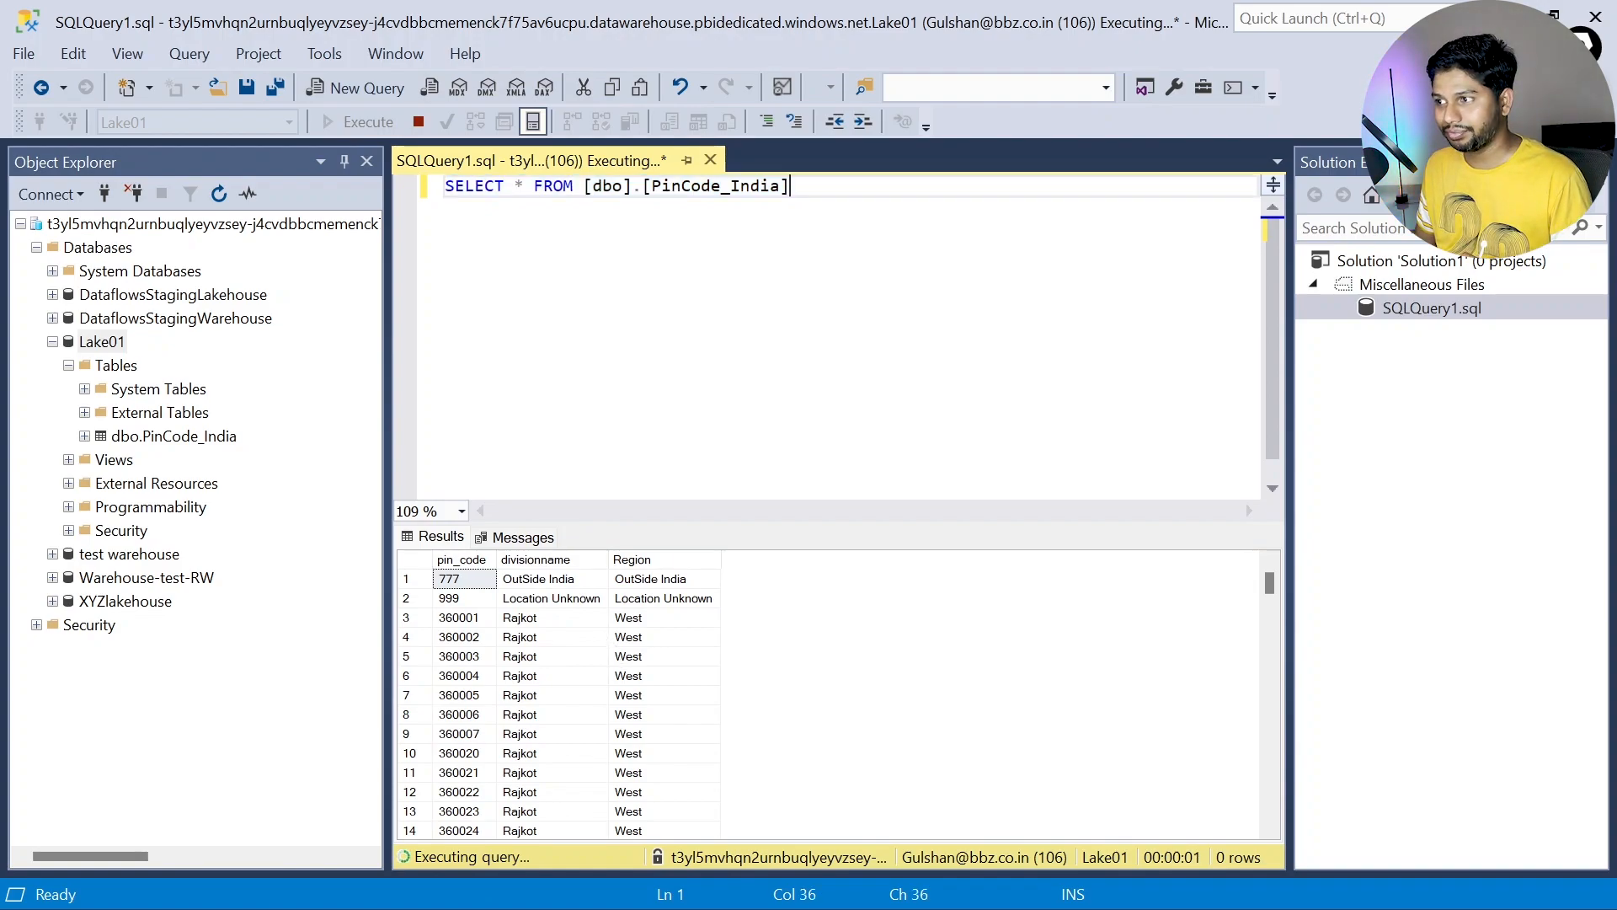
{"action": "left_click_drag", "start_coordinate": [214, 484], "coordinate": [654, 241]}
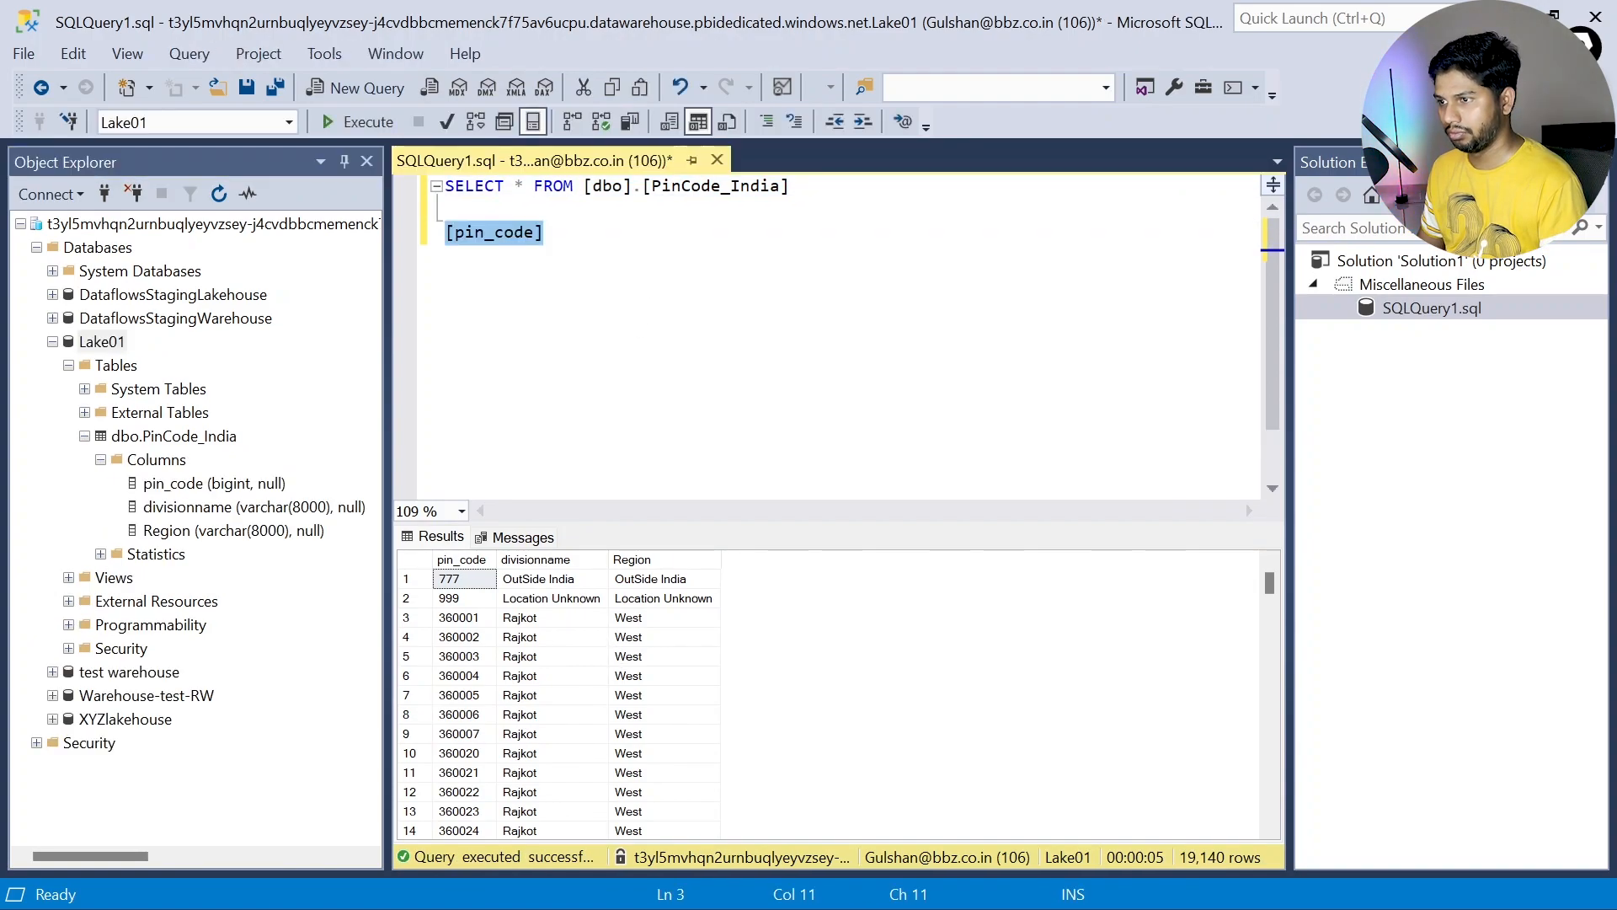
{"action": "left_click", "coordinate": [446, 233]}
{"action": "type", "text": "Where"}
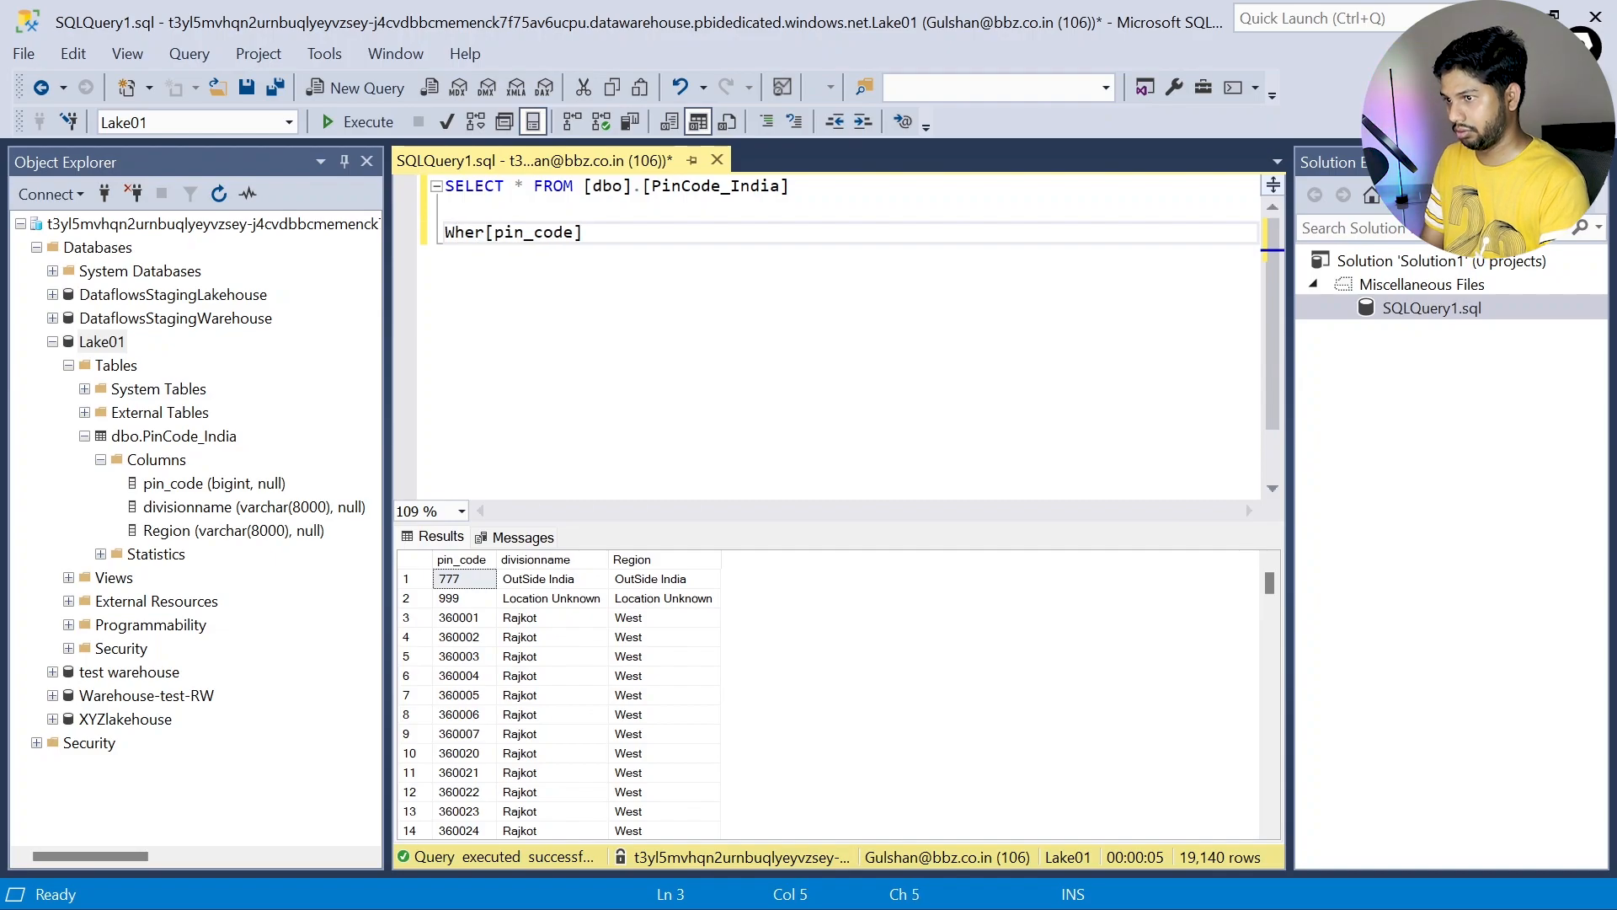
{"action": "key", "text": "Right"}
{"action": "key", "text": "Right"}
{"action": "key", "text": "Right"}
{"action": "key", "text": "Right"}
{"action": "key", "text": "Right"}
{"action": "key", "text": "Right"}
{"action": "key", "text": "Right"}
{"action": "key", "text": "Right"}
{"action": "key", "text": "Right"}
{"action": "key", "text": "Right"}
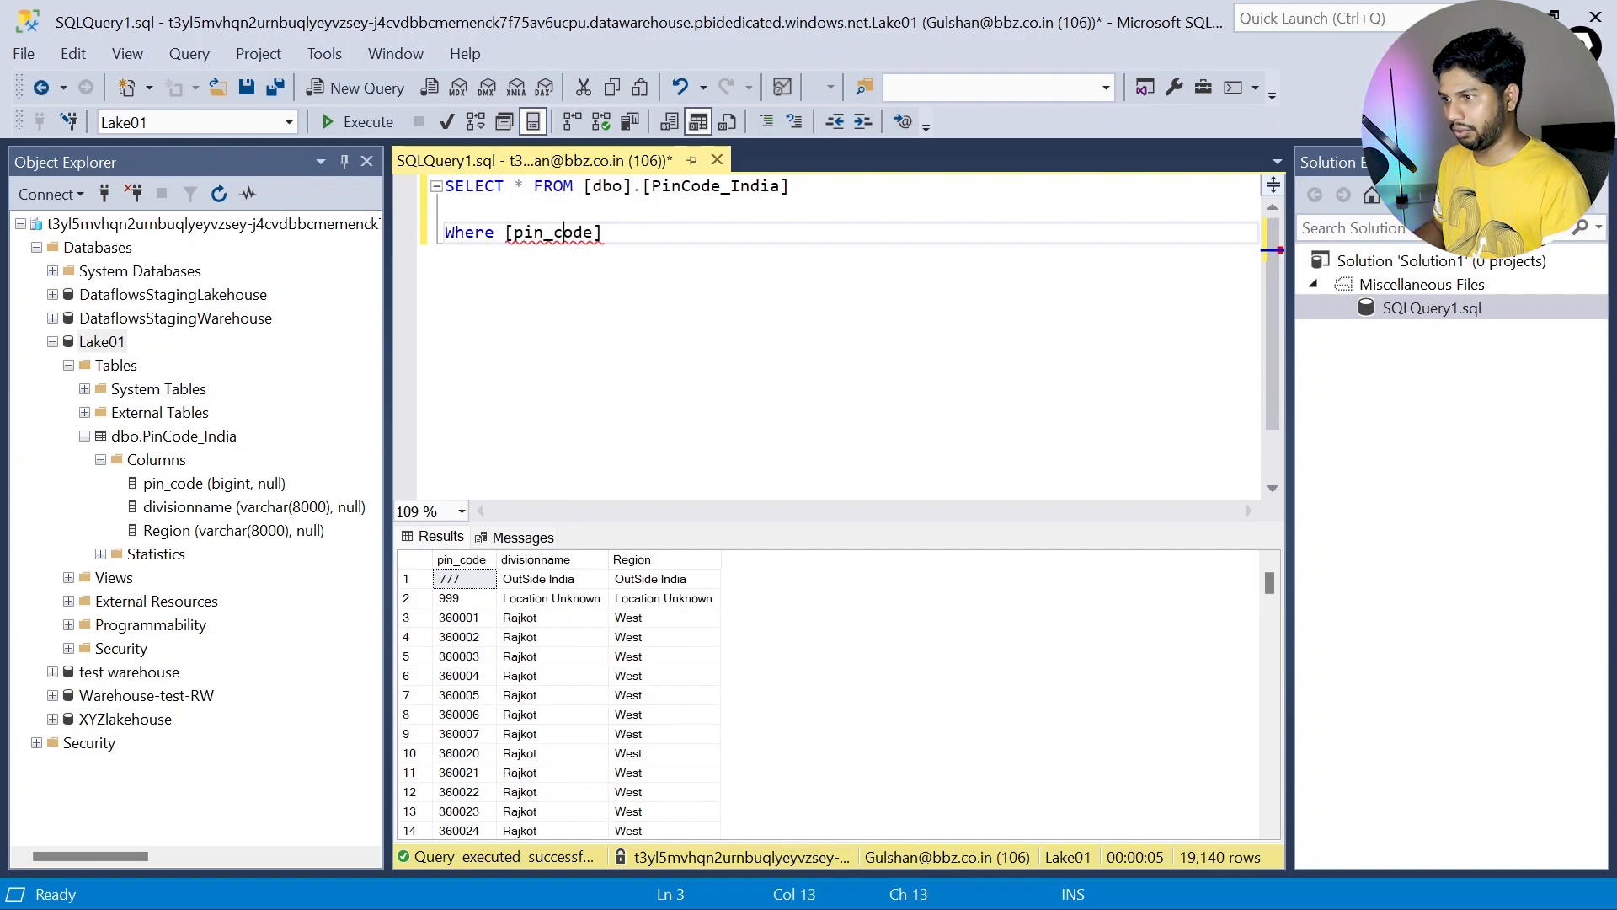
{"action": "type", "text": "= "}
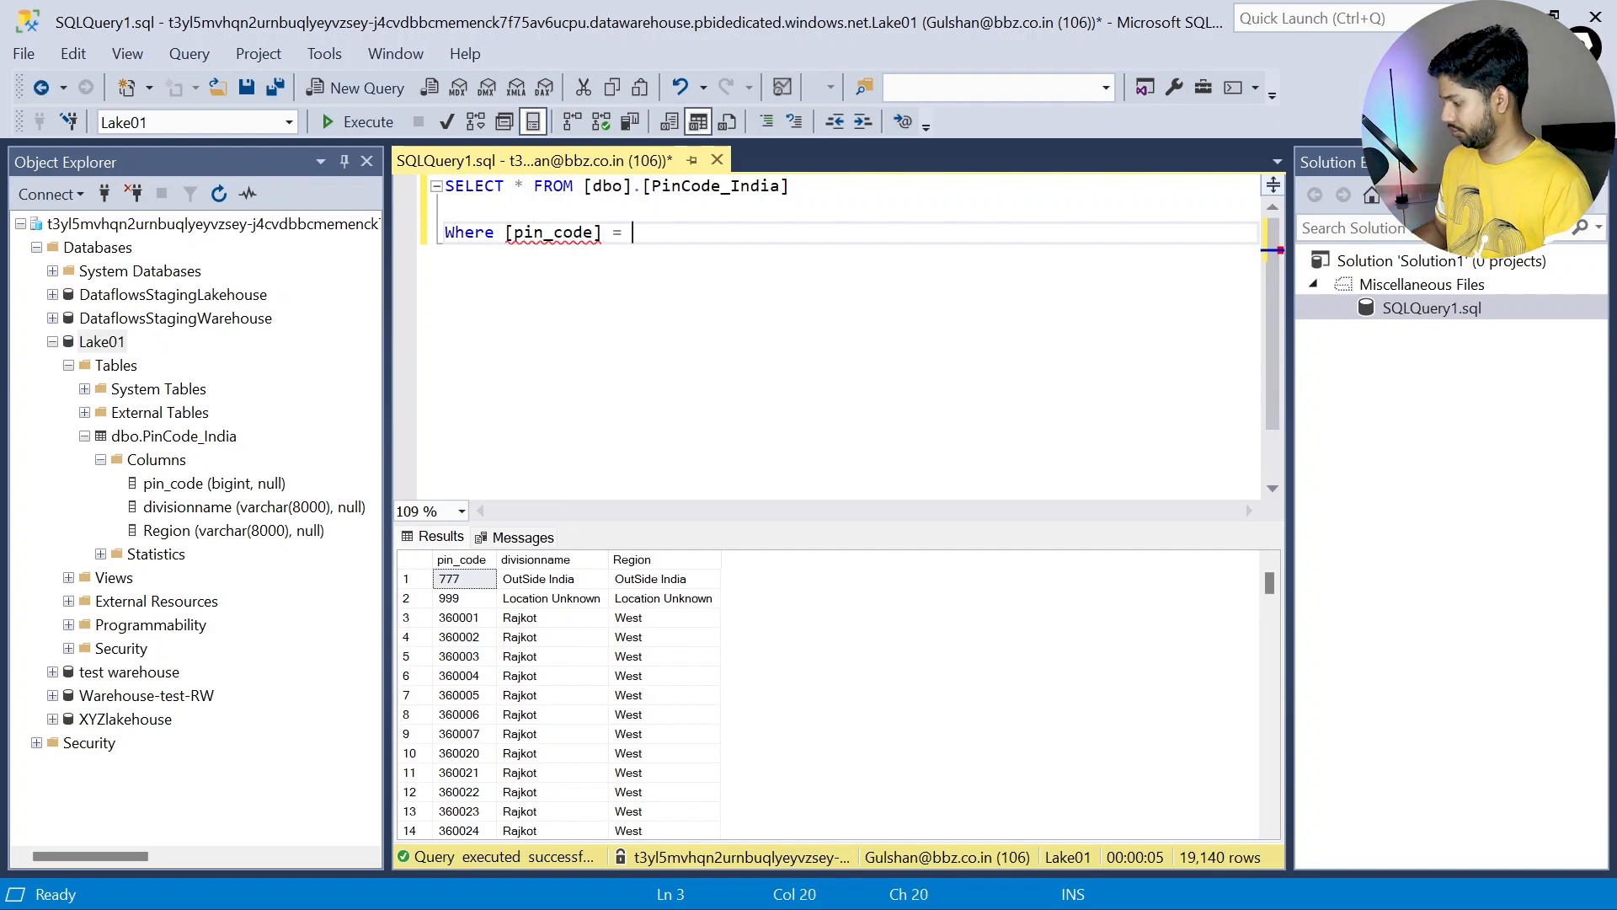
{"action": "type", "text": "110094"}
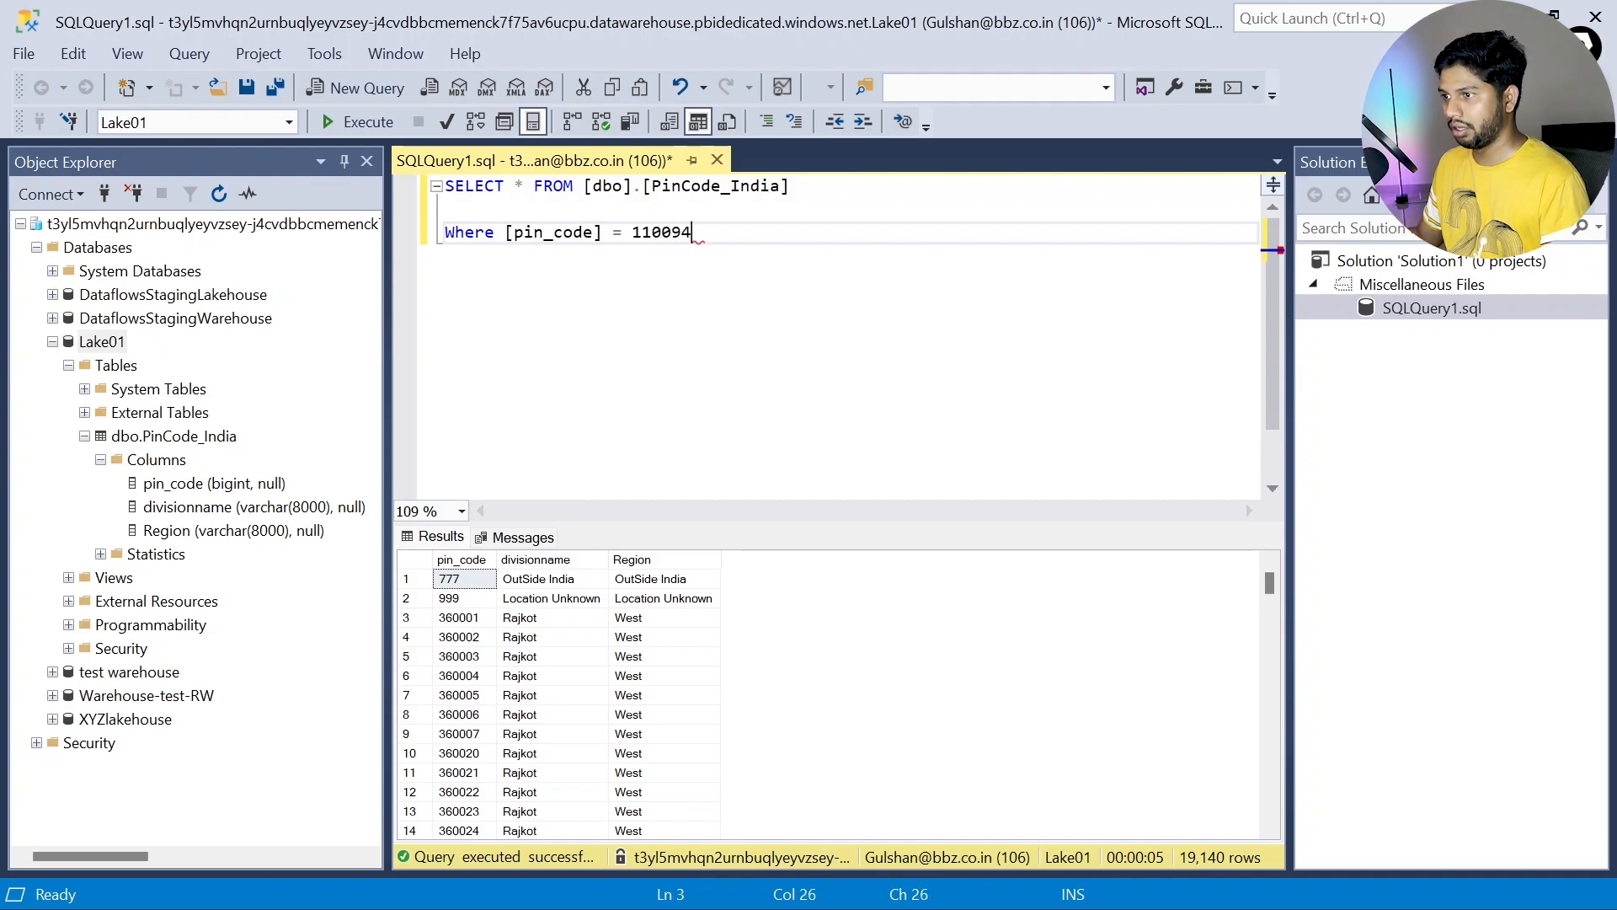
Step: Run the whole PinCode_India query including its Where condition
{"action": "key", "text": "ctrl+shift+Home"}
{"action": "left_click", "coordinate": [351, 120]}
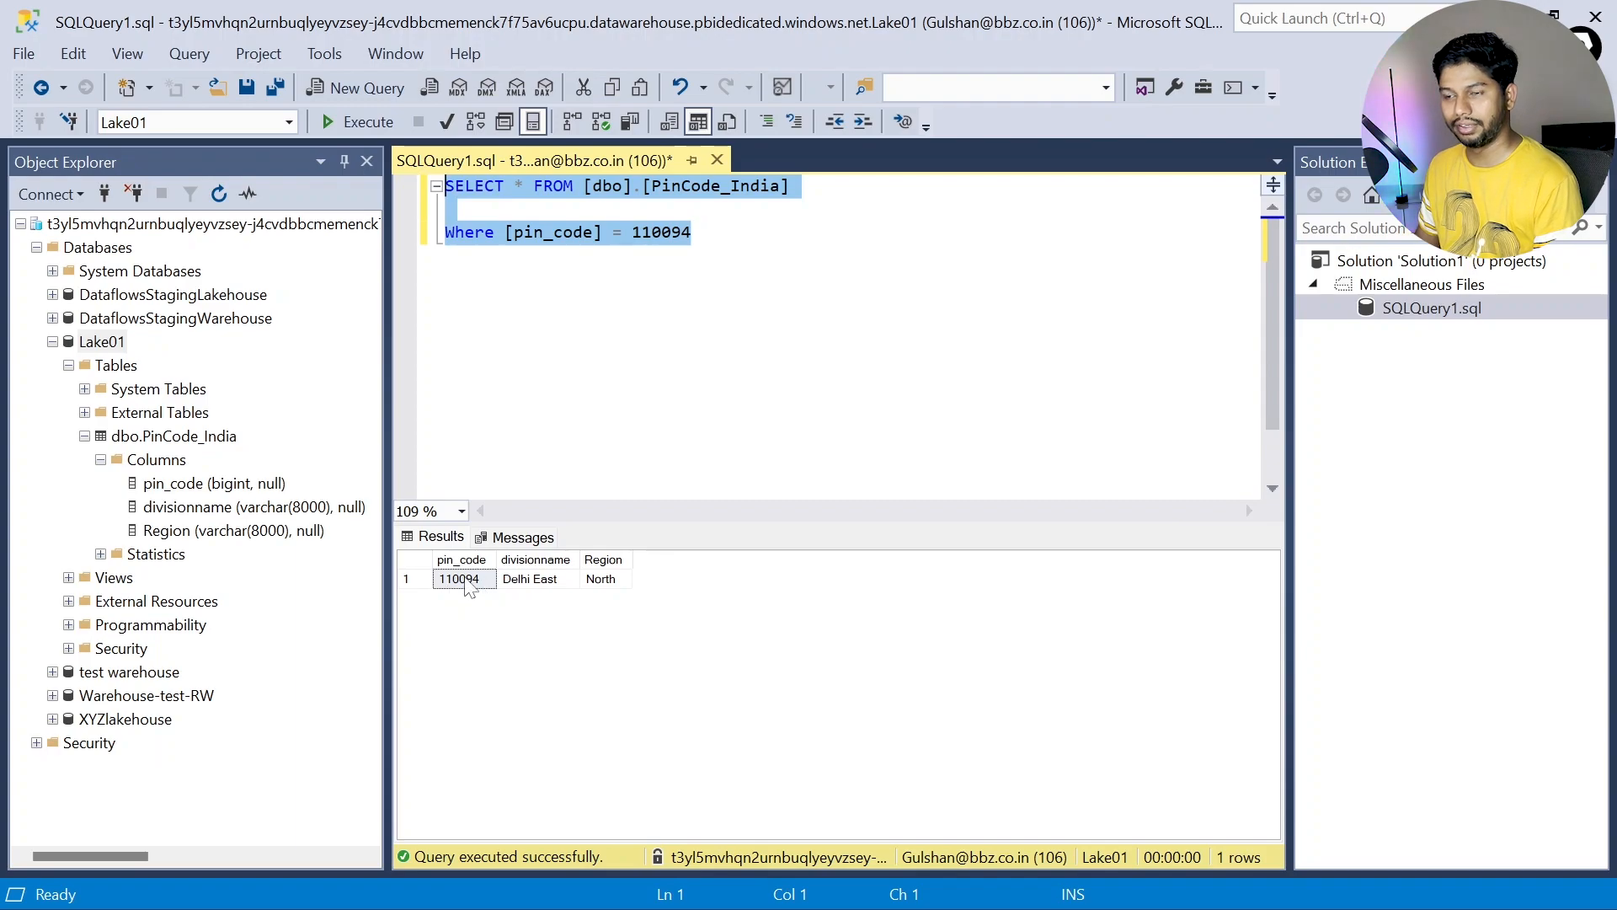
{"action": "left_click", "coordinate": [682, 232]}
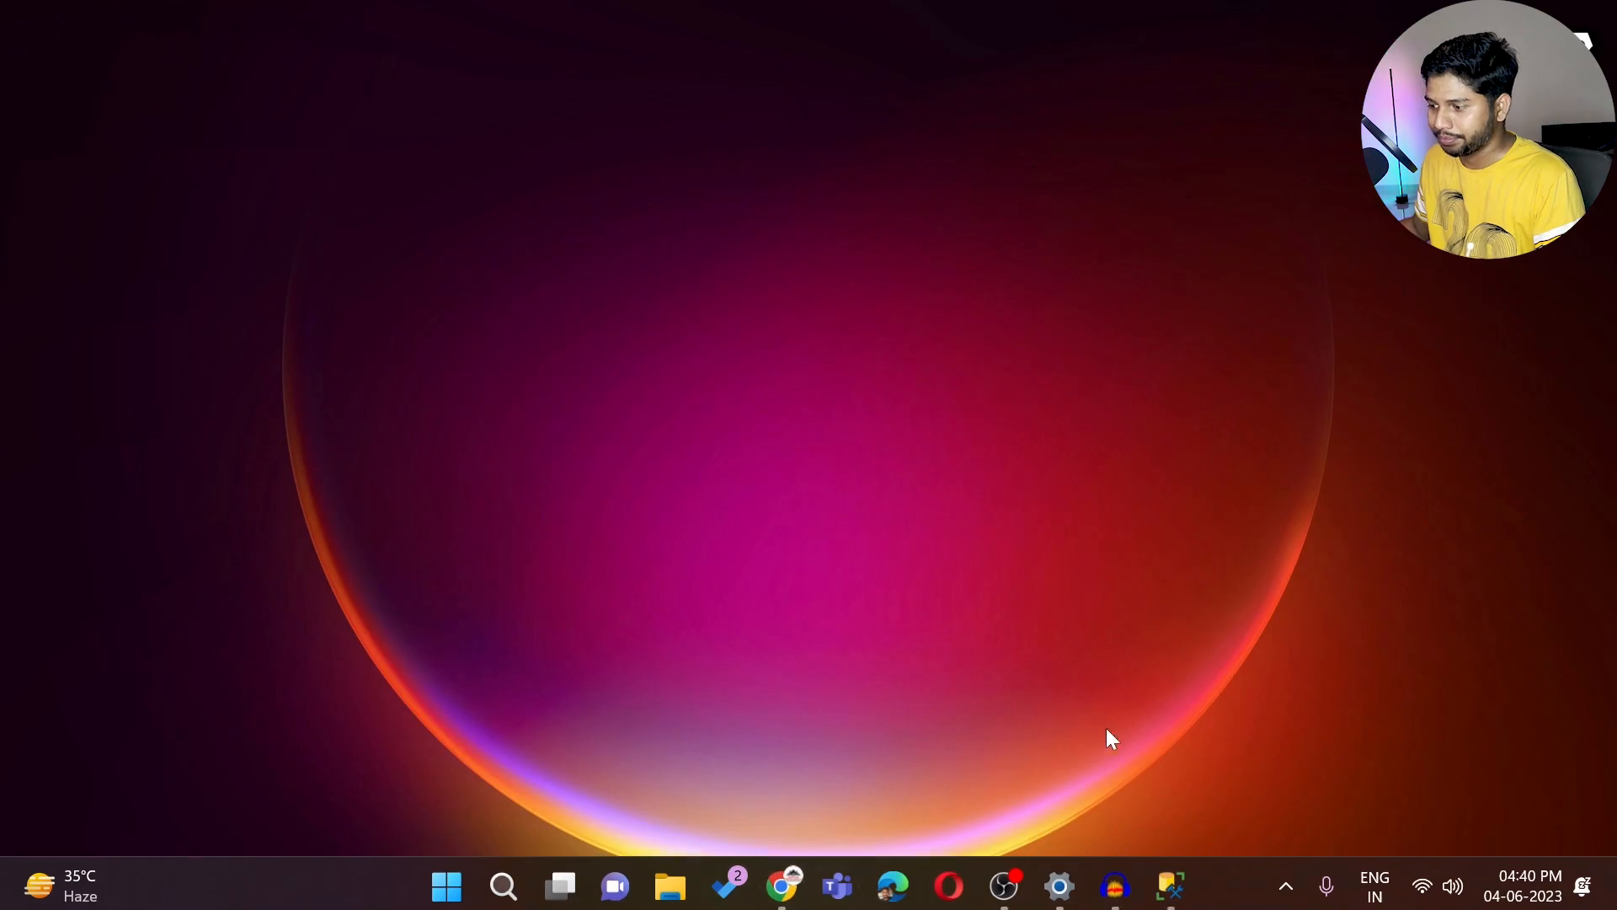
Step: Switch to Power BI in the browser and close the SQL endpoint settings and SQL query 1
{"action": "left_click", "coordinate": [793, 896]}
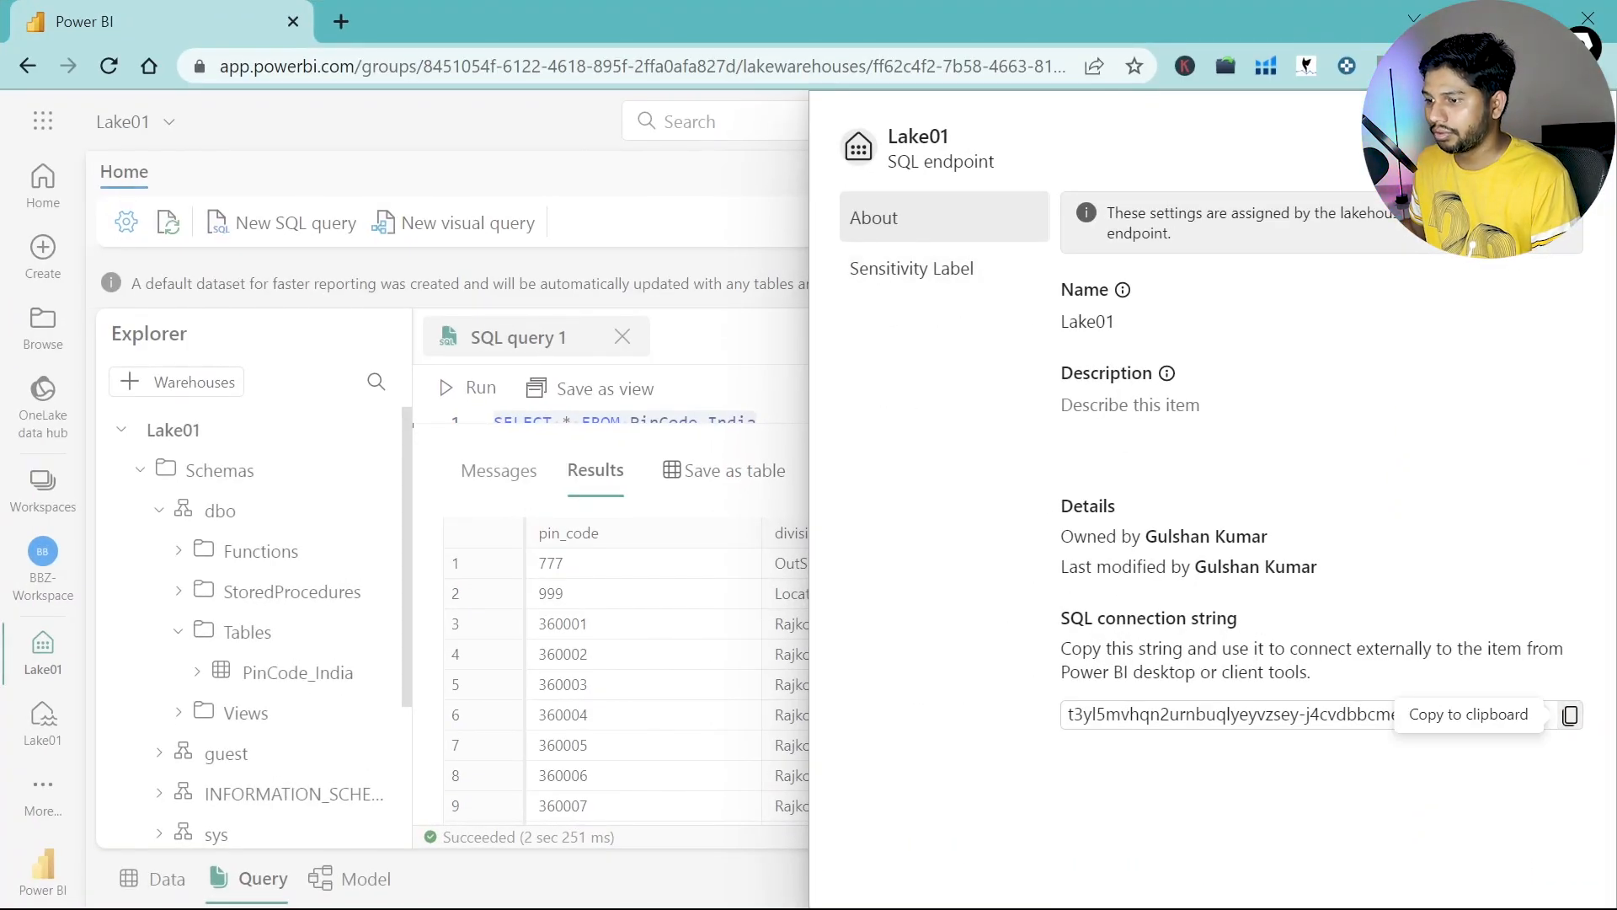
{"action": "left_click", "coordinate": [1572, 138]}
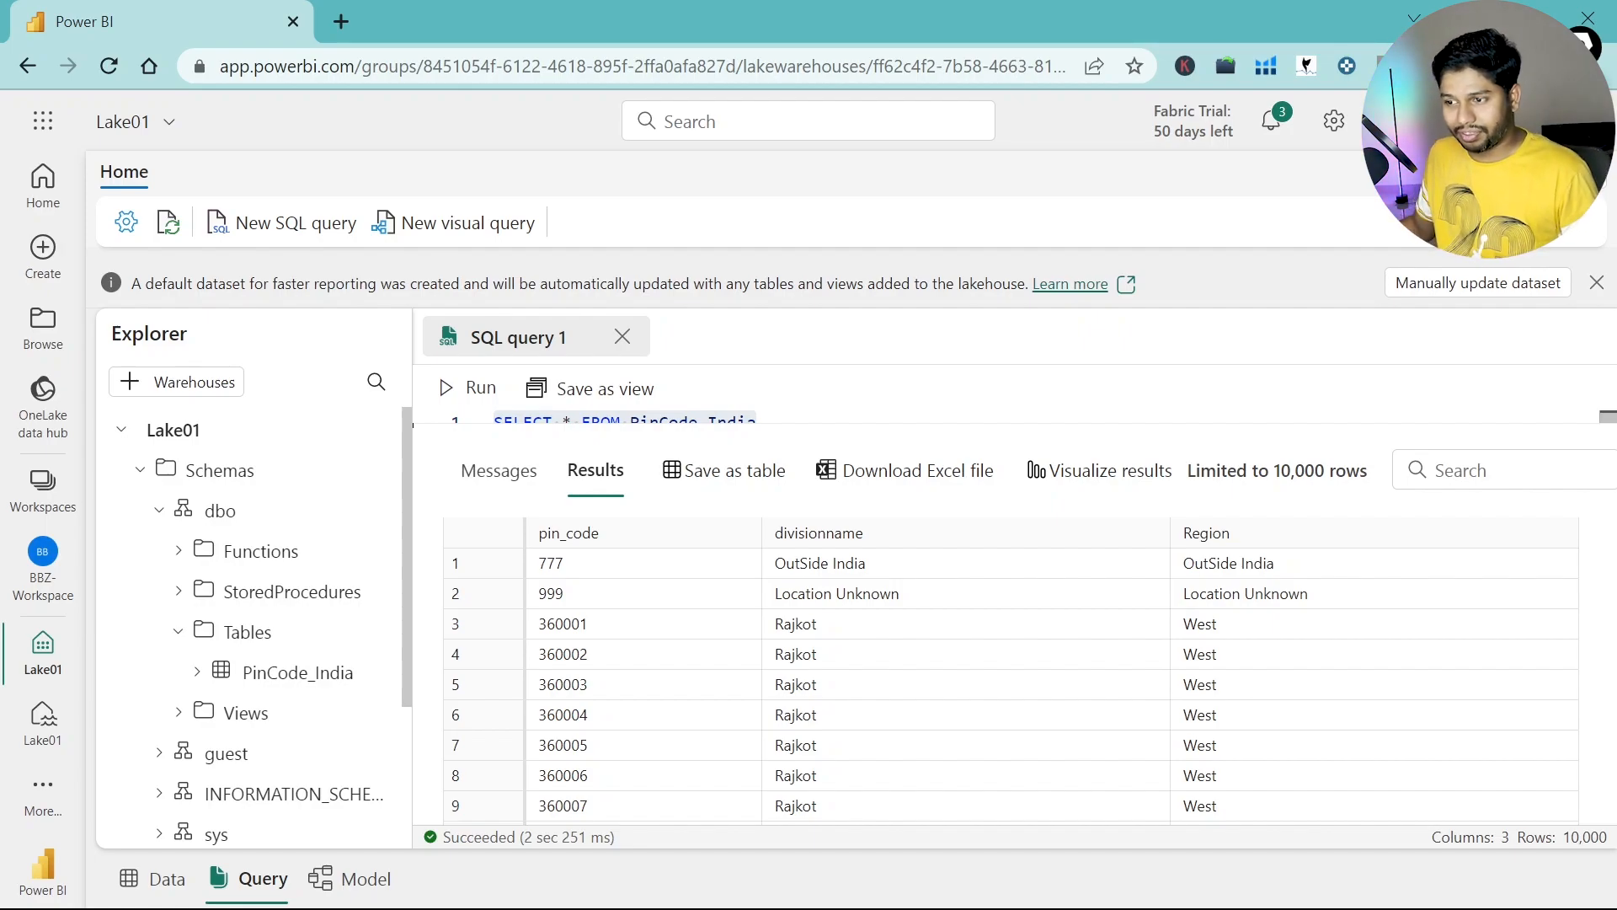
{"action": "left_click", "coordinate": [622, 336]}
Step: Look at the columns of PinCode_India, collapse the Tables folder and switch Lake01 to its Lakehouse view
{"action": "left_click", "coordinate": [199, 674]}
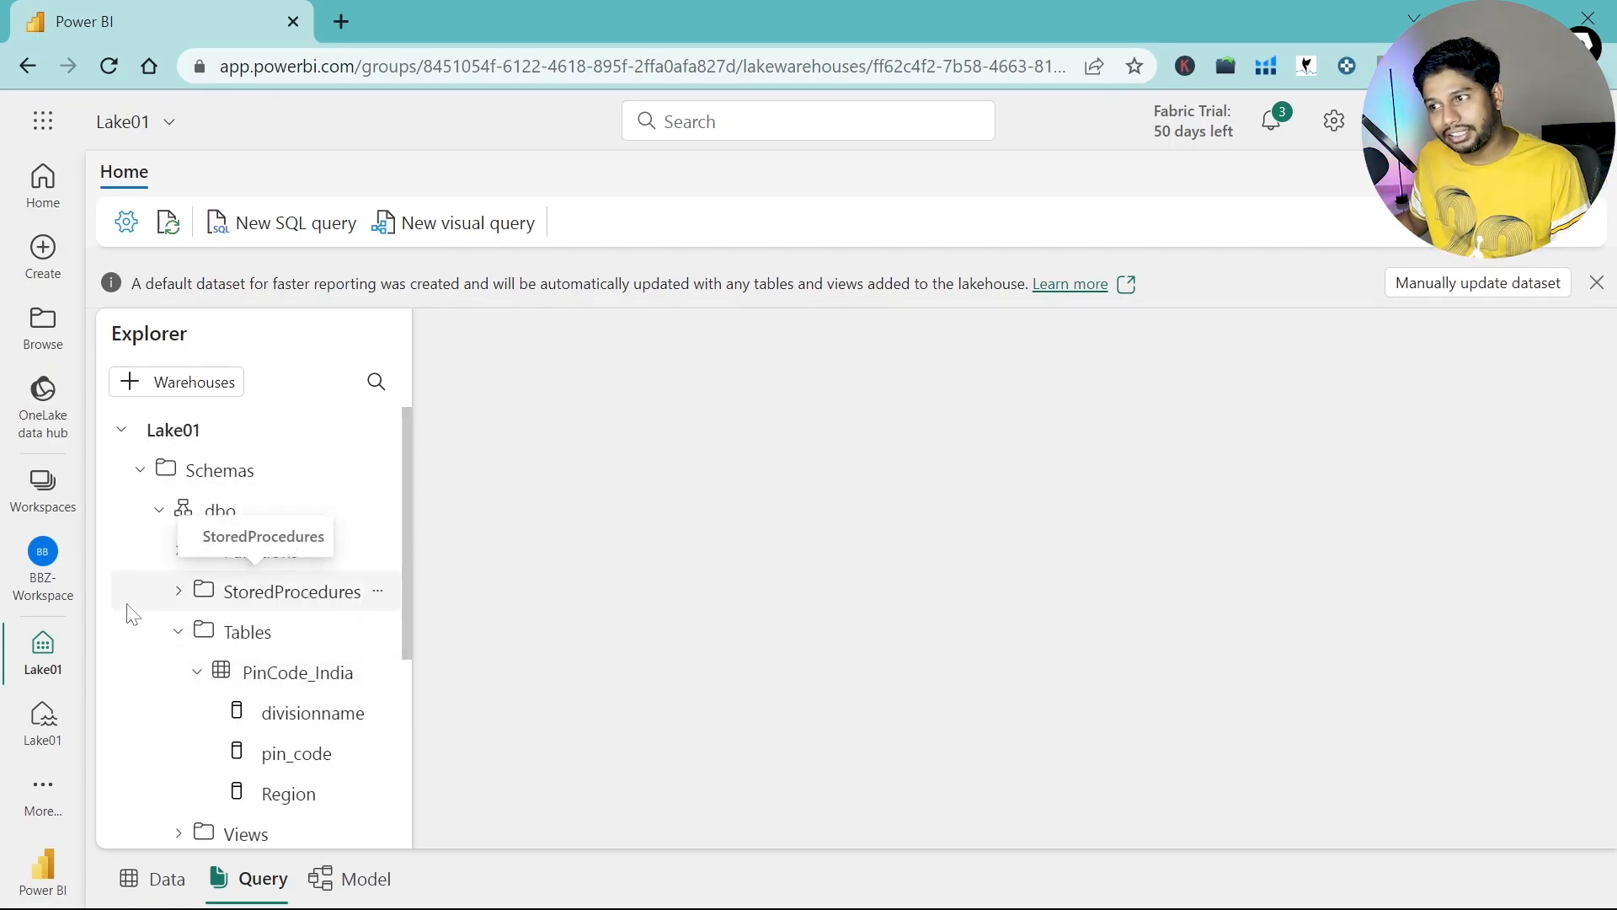
{"action": "left_click", "coordinate": [178, 631]}
{"action": "left_click", "coordinate": [1558, 173]}
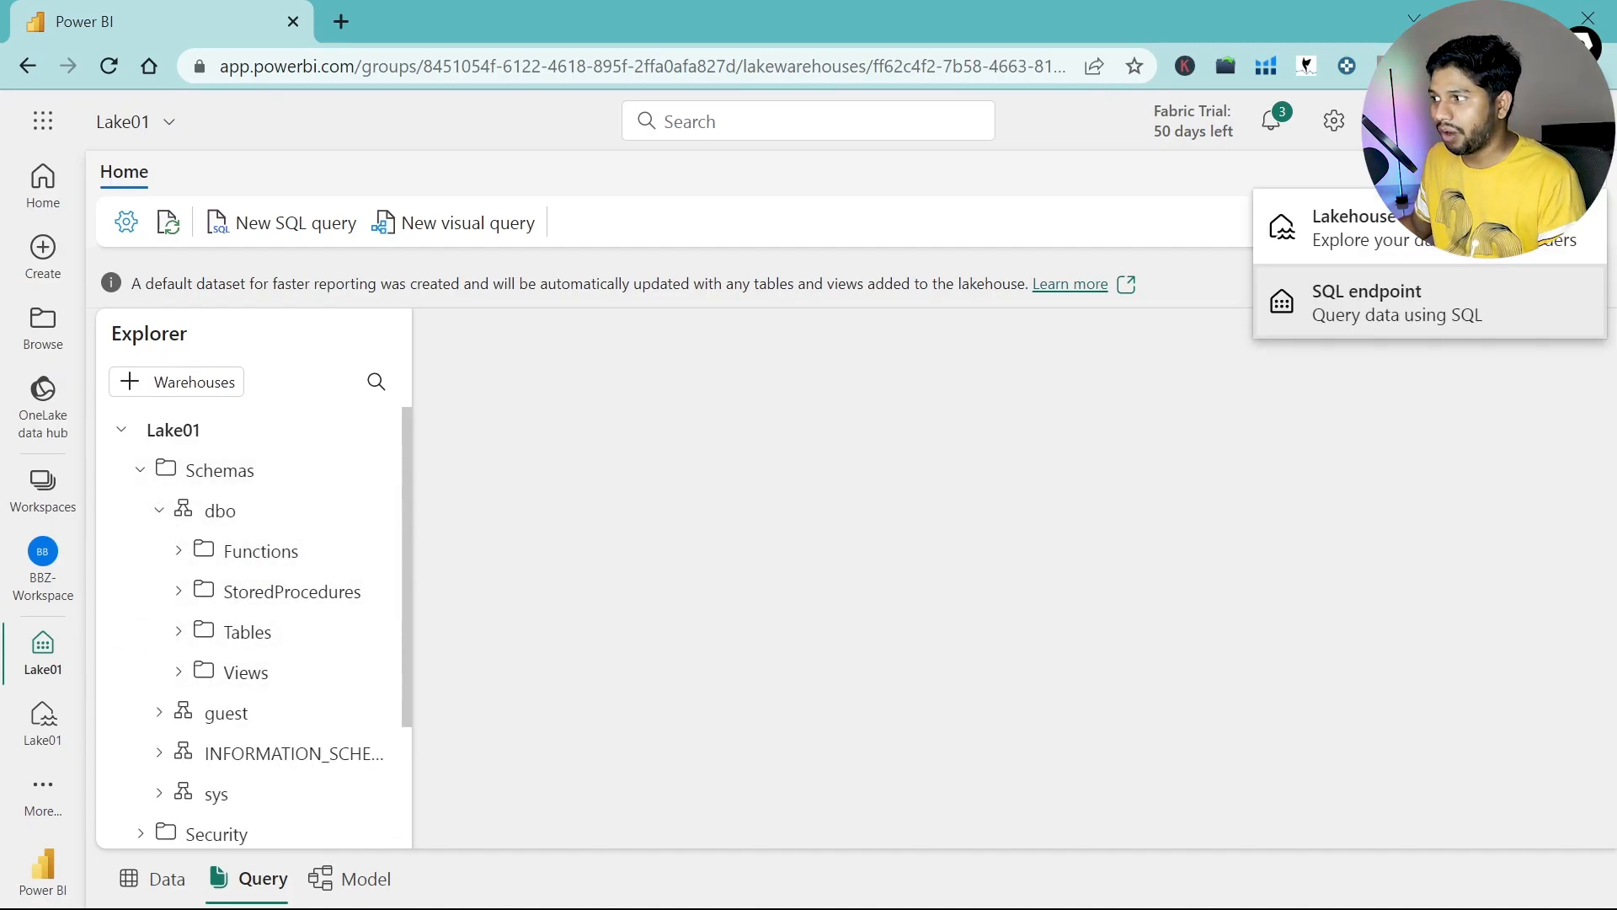
{"action": "left_click", "coordinate": [1363, 227]}
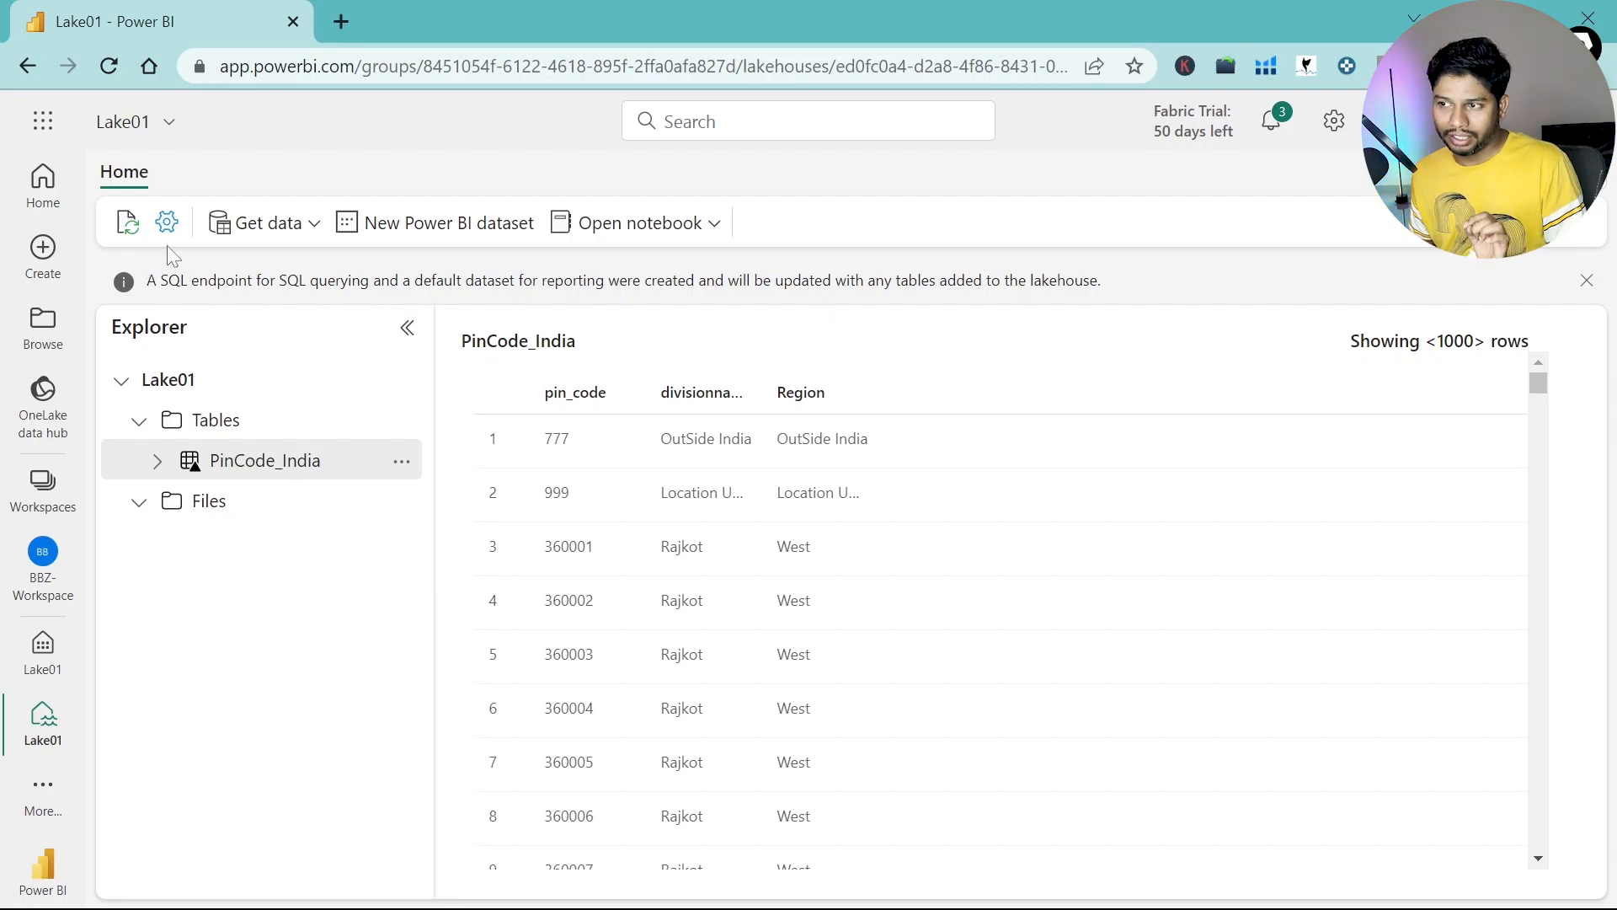
Step: Create a new Power BI dataset from the lakehouse containing the PinCode_India table
{"action": "left_click", "coordinate": [425, 232]}
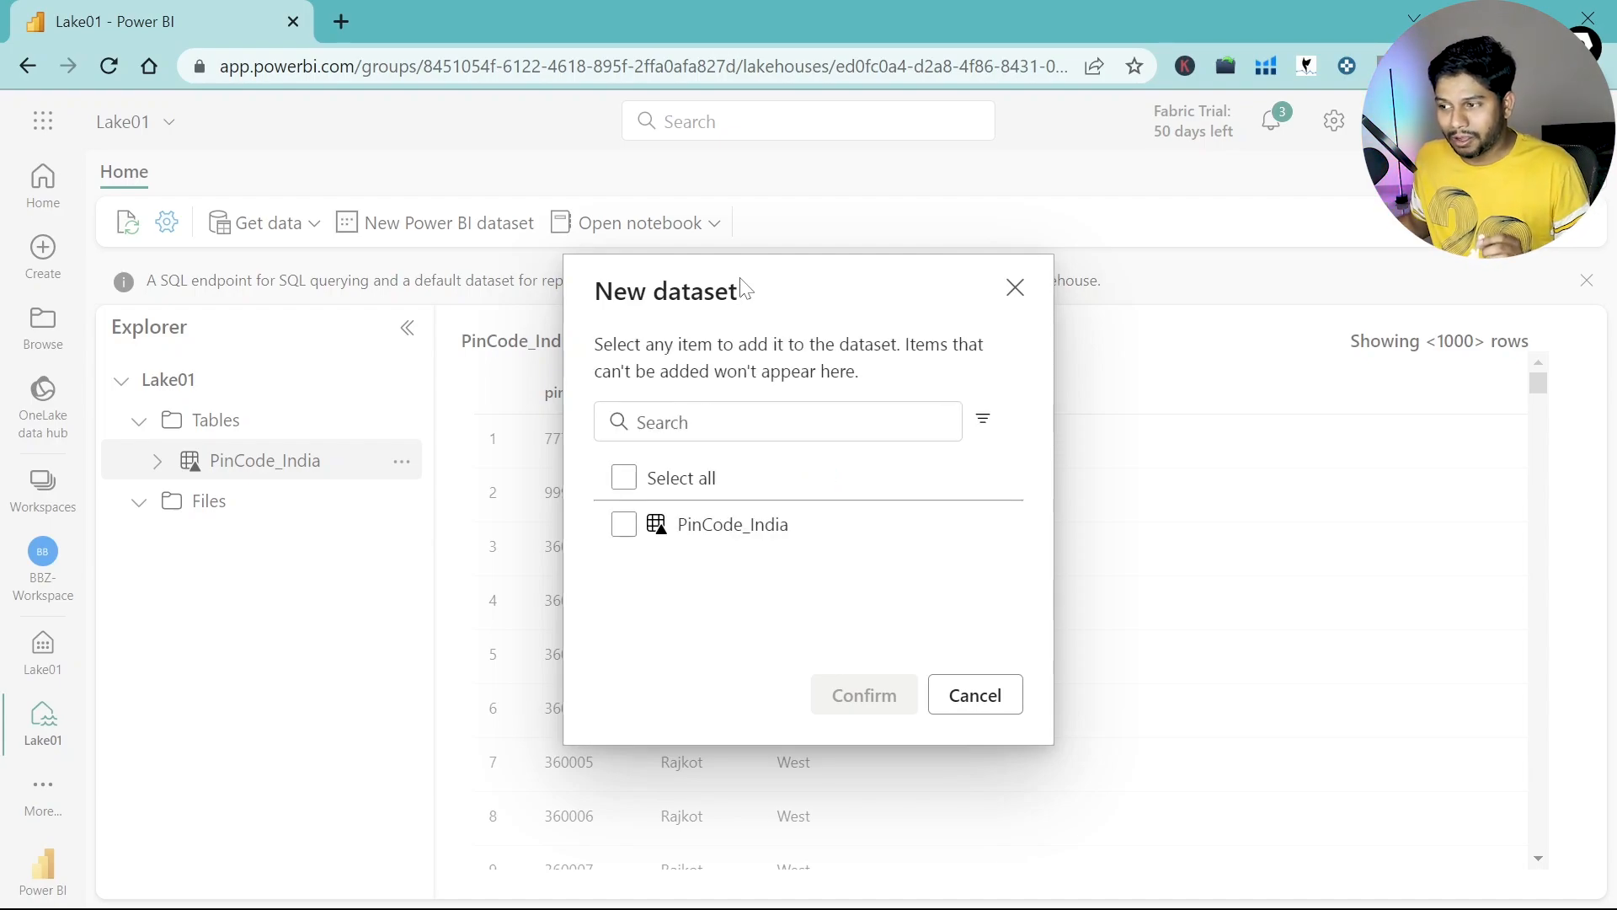
{"action": "left_click", "coordinate": [622, 526]}
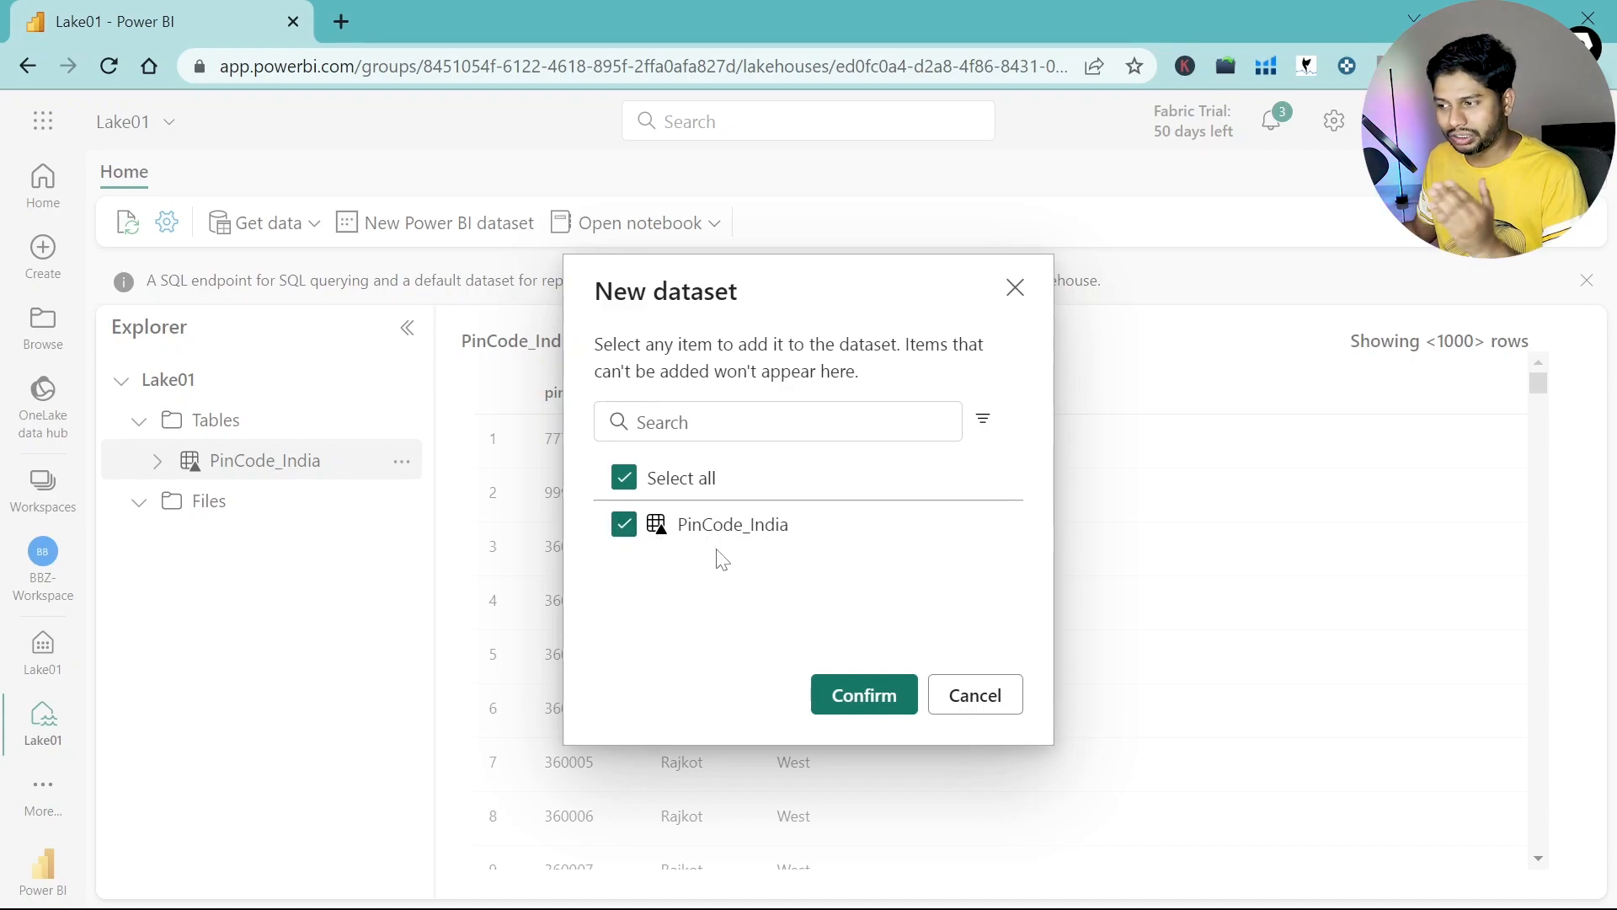
{"action": "left_click", "coordinate": [860, 696]}
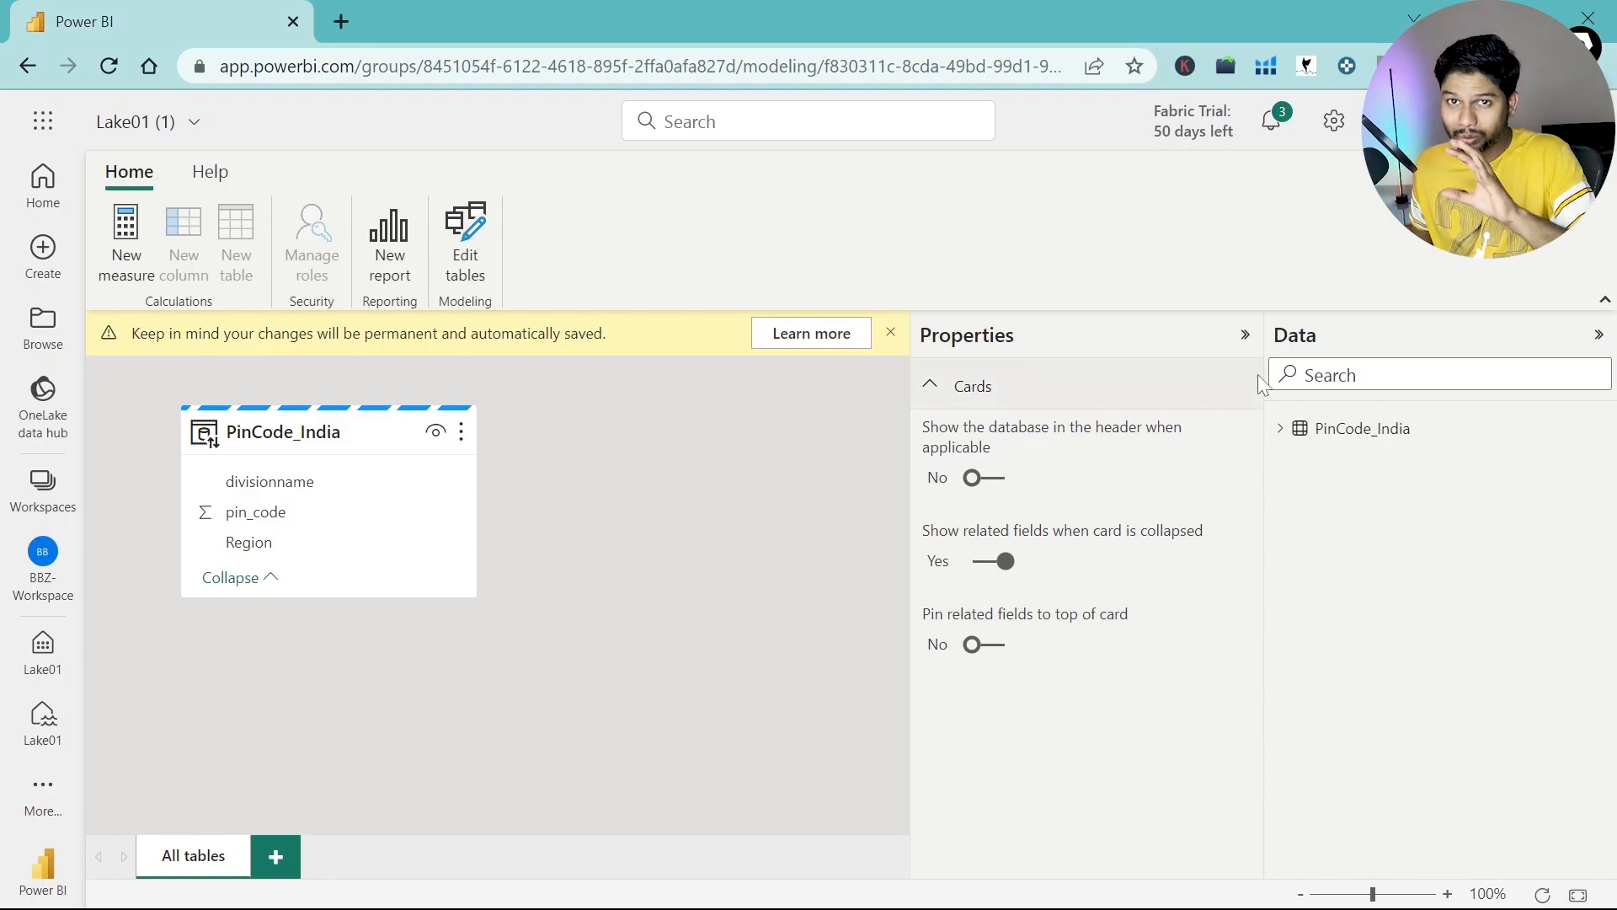
Step: Clear the Properties pane and permanent-changes notice from the model view, and move the PinCode_India card slightly to the right
{"action": "left_click", "coordinate": [1246, 334]}
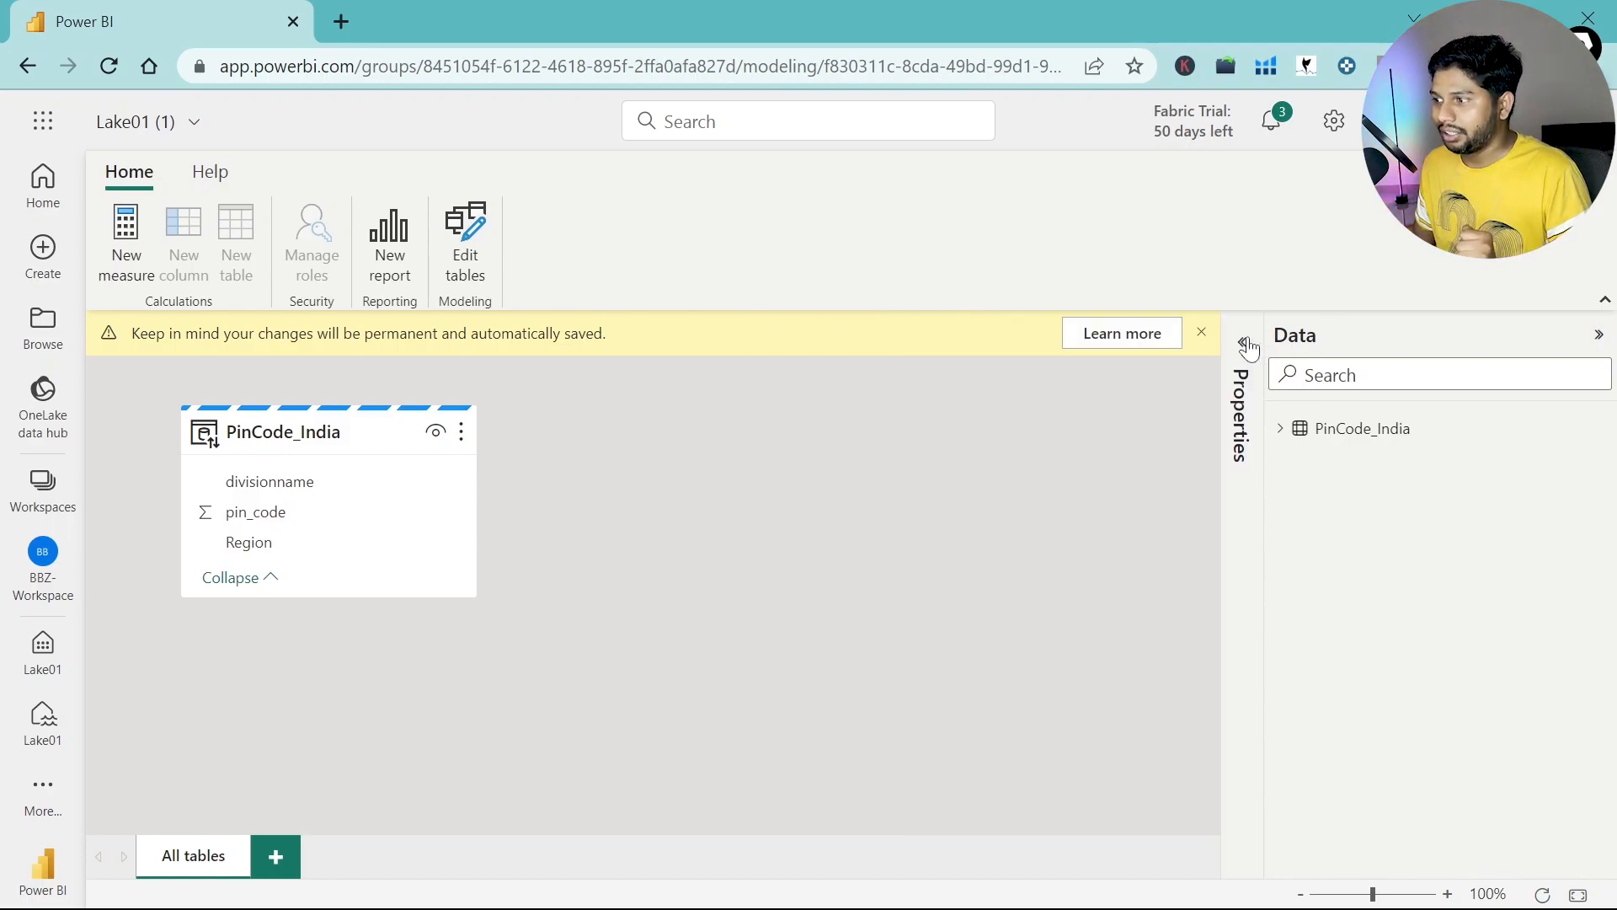
{"action": "left_click", "coordinate": [1201, 332]}
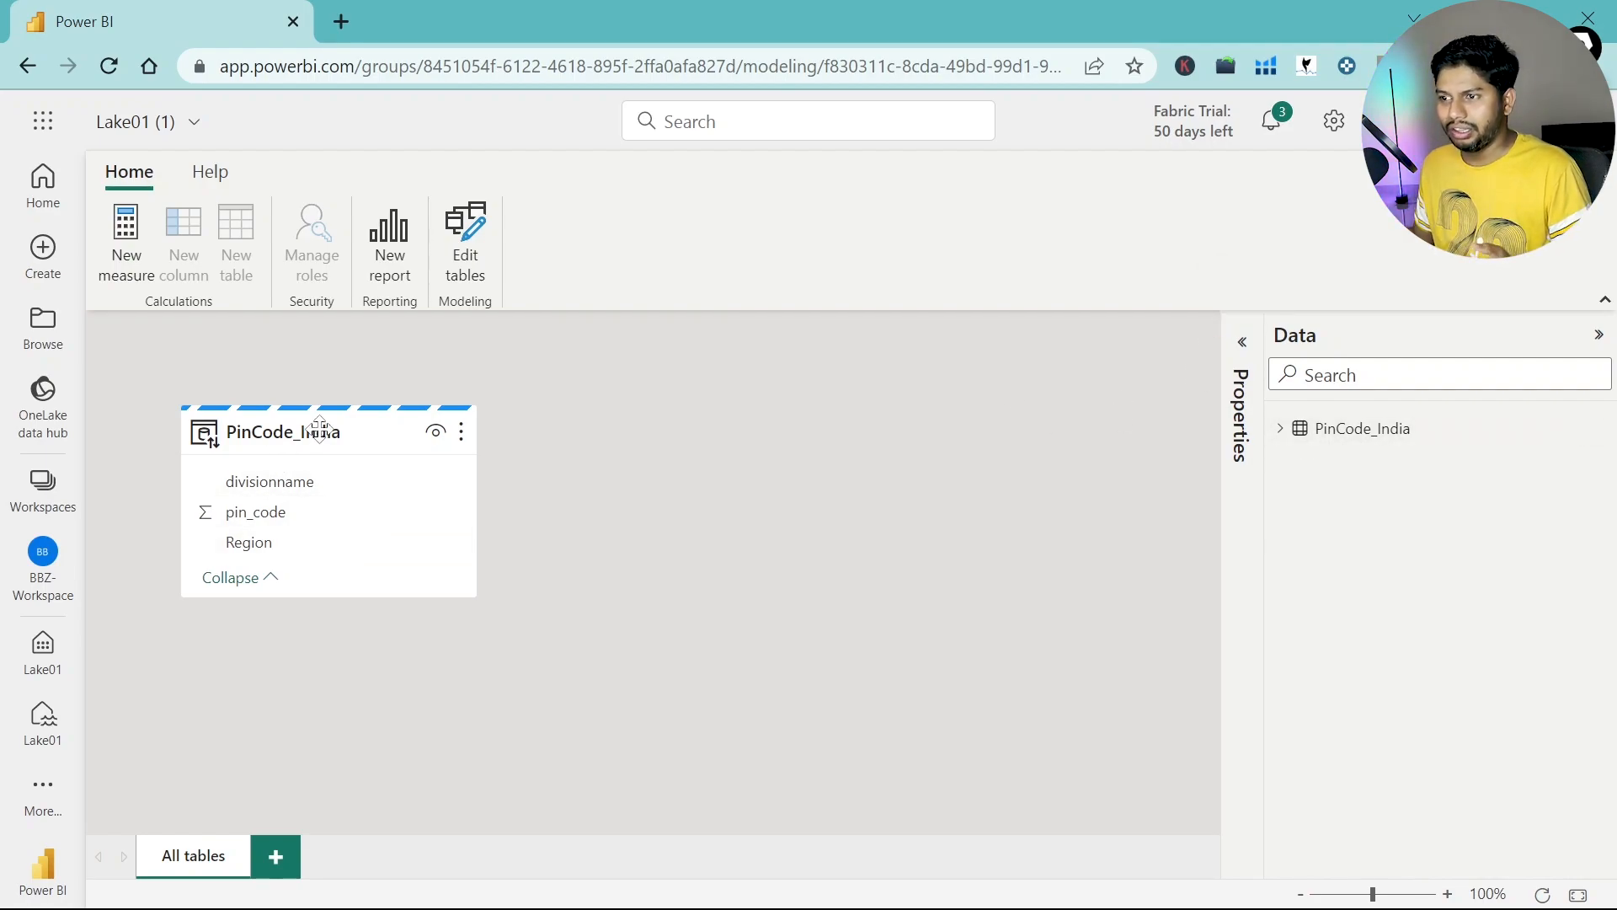
{"action": "left_click_drag", "start_coordinate": [340, 440], "coordinate": [429, 421]}
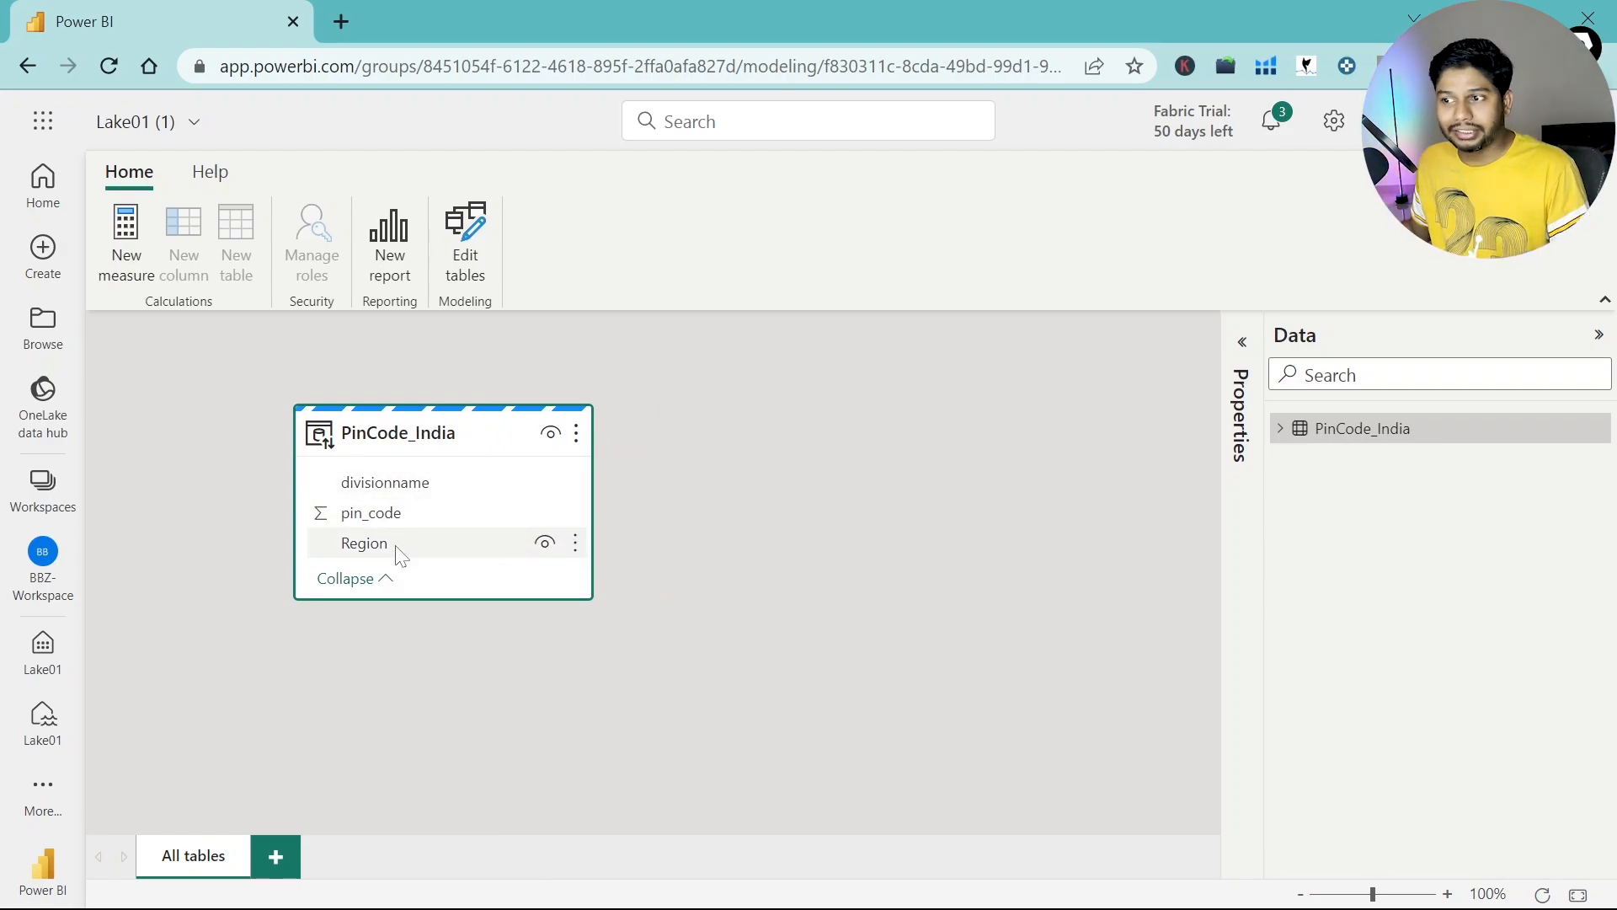
Step: Add a new measure named Count the Table to the PinCode_India table
{"action": "left_click", "coordinate": [128, 231]}
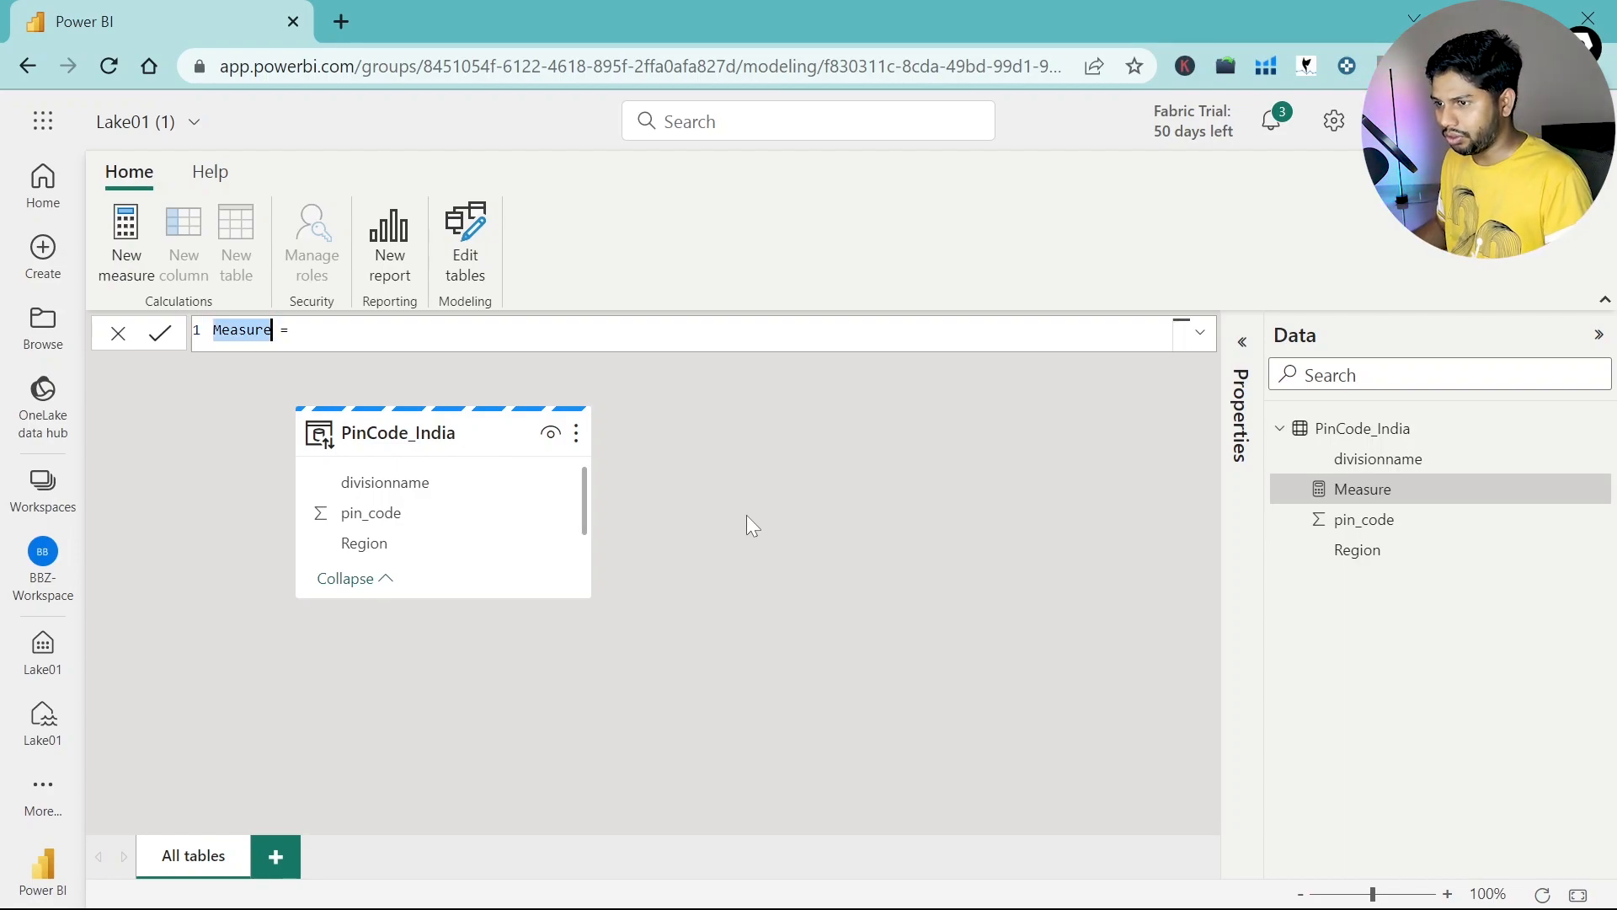
{"action": "type", "text": "Count R"}
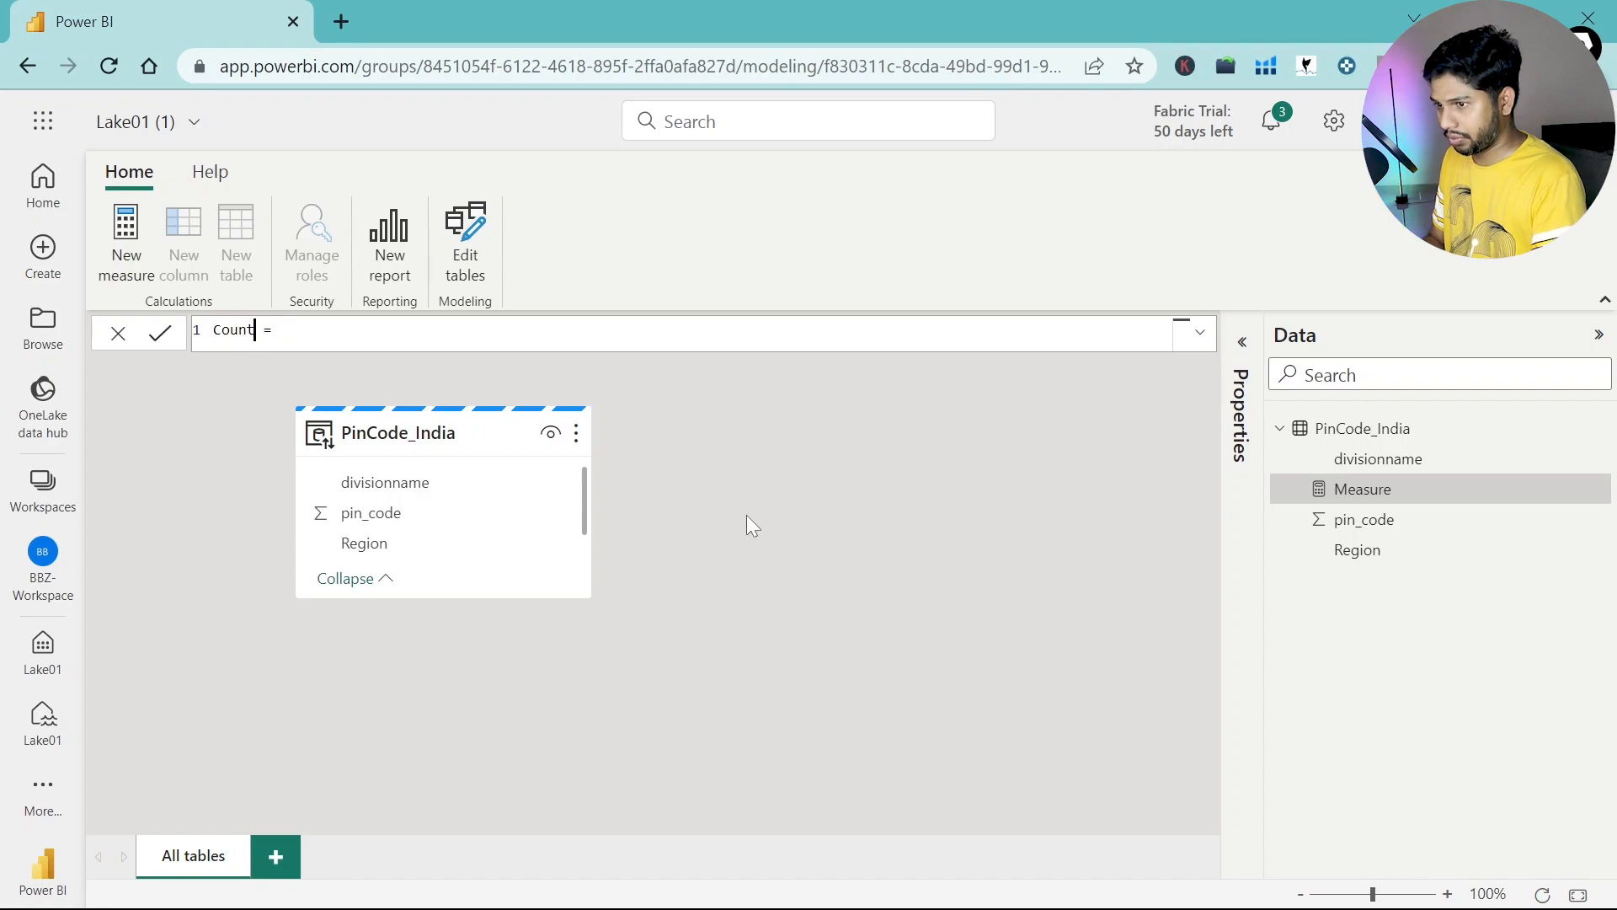
{"action": "key", "text": "BackSpace"}
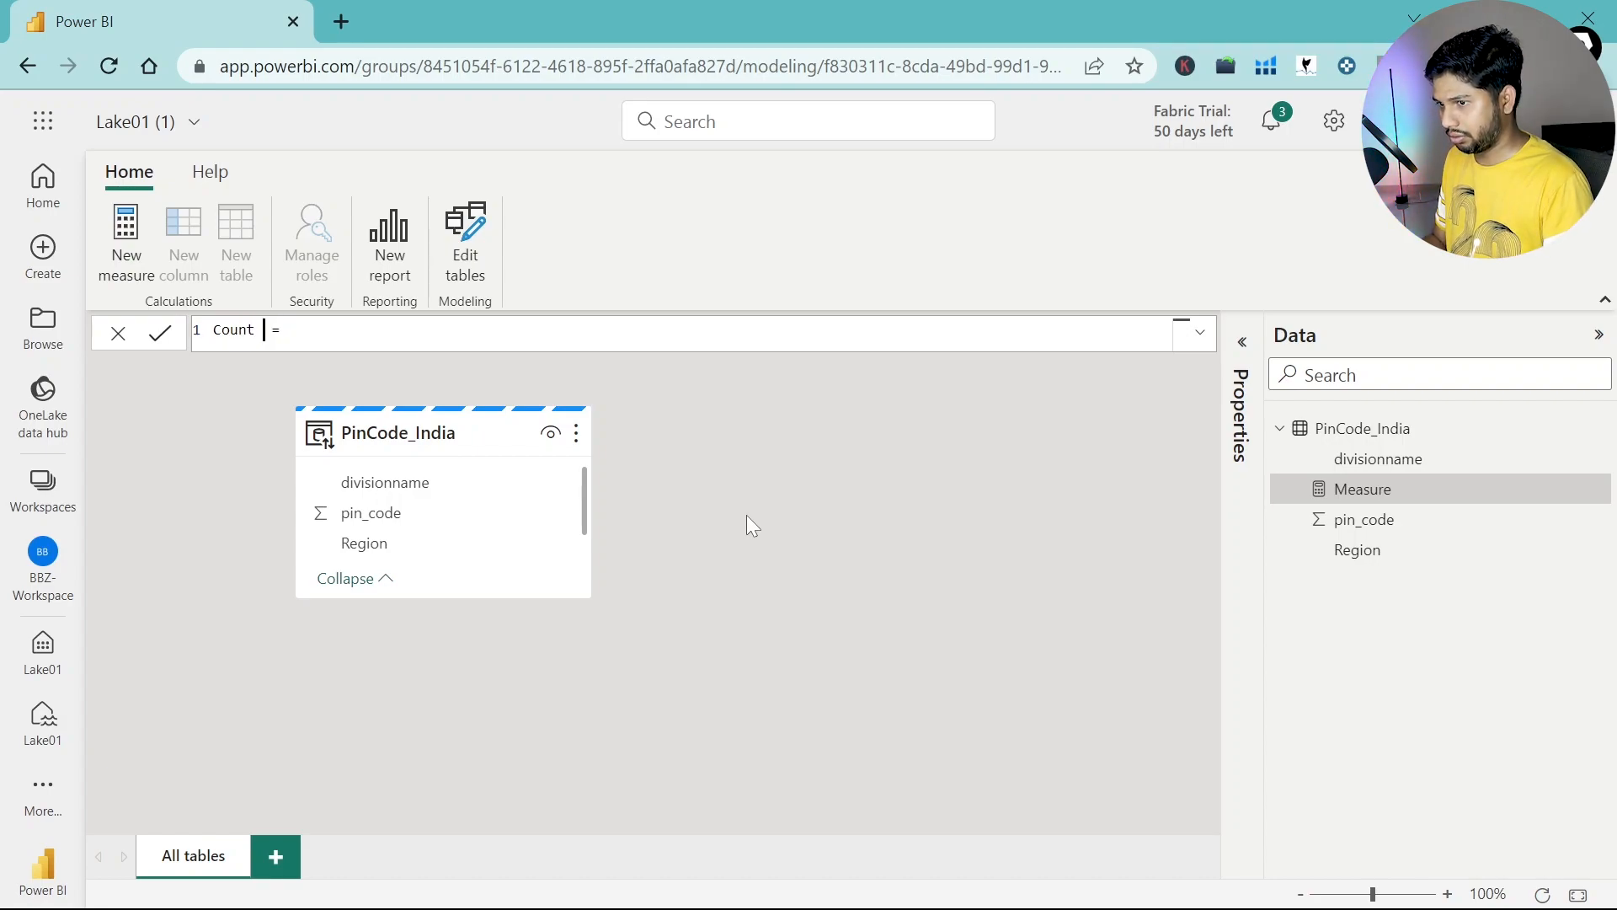
{"action": "type", "text": "the Table"}
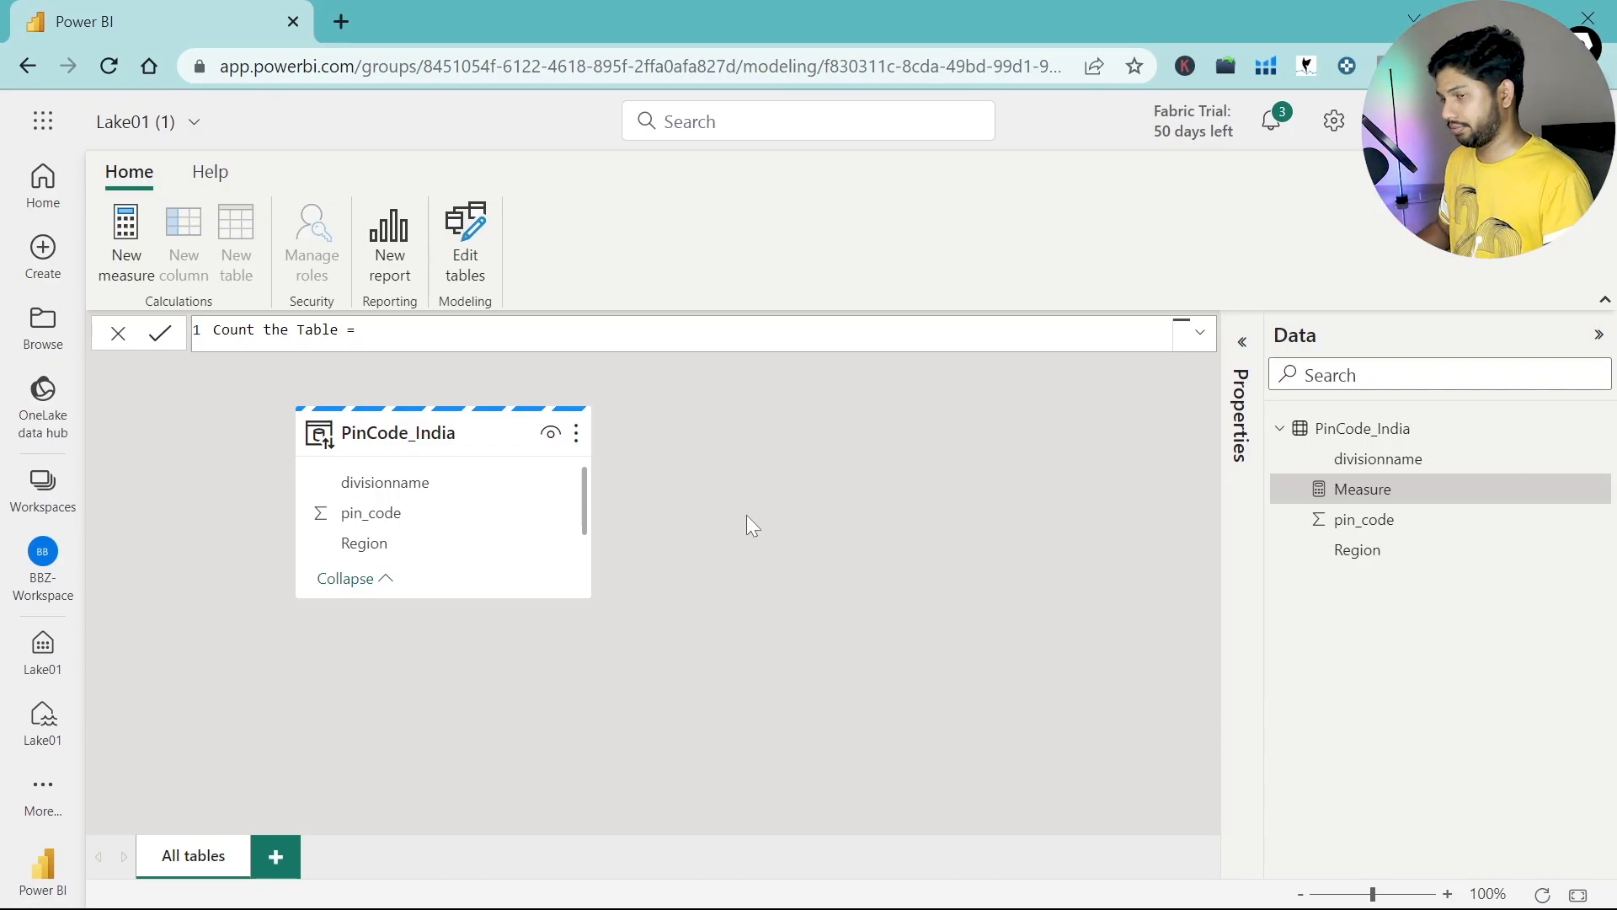
Step: Define the Count the Table measure as COUNTROWS('PinCode_India') and commit it
{"action": "type", "text": " =  COUNT"}
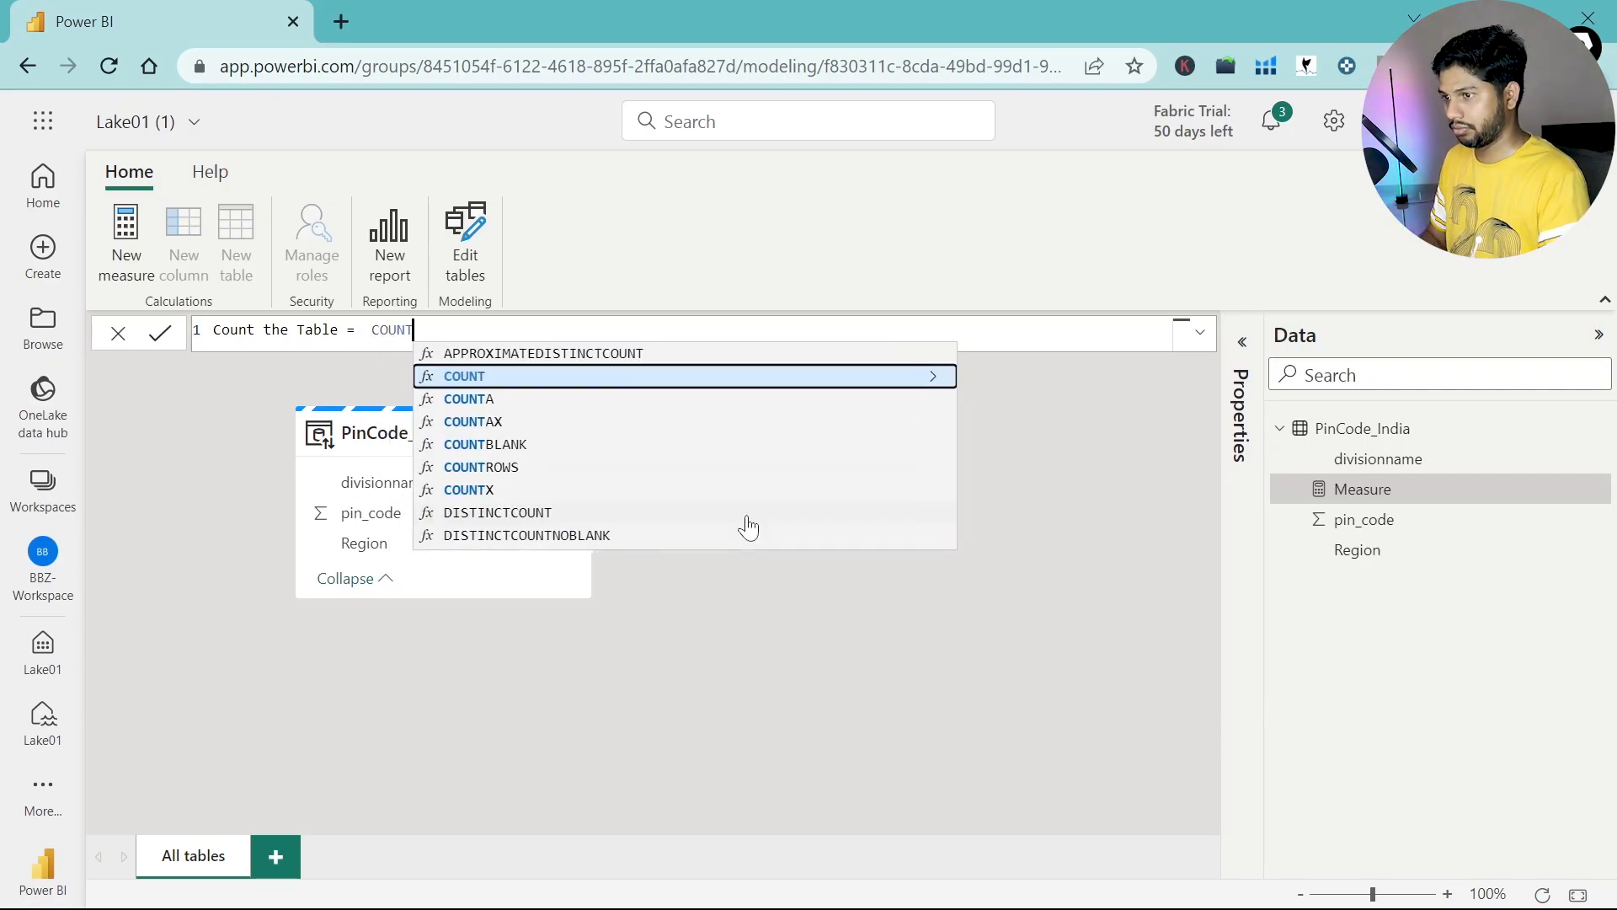
{"action": "key", "text": "Down"}
{"action": "key", "text": "Down"}
{"action": "key", "text": "Down"}
{"action": "key", "text": "Down"}
{"action": "key", "text": "Tab"}
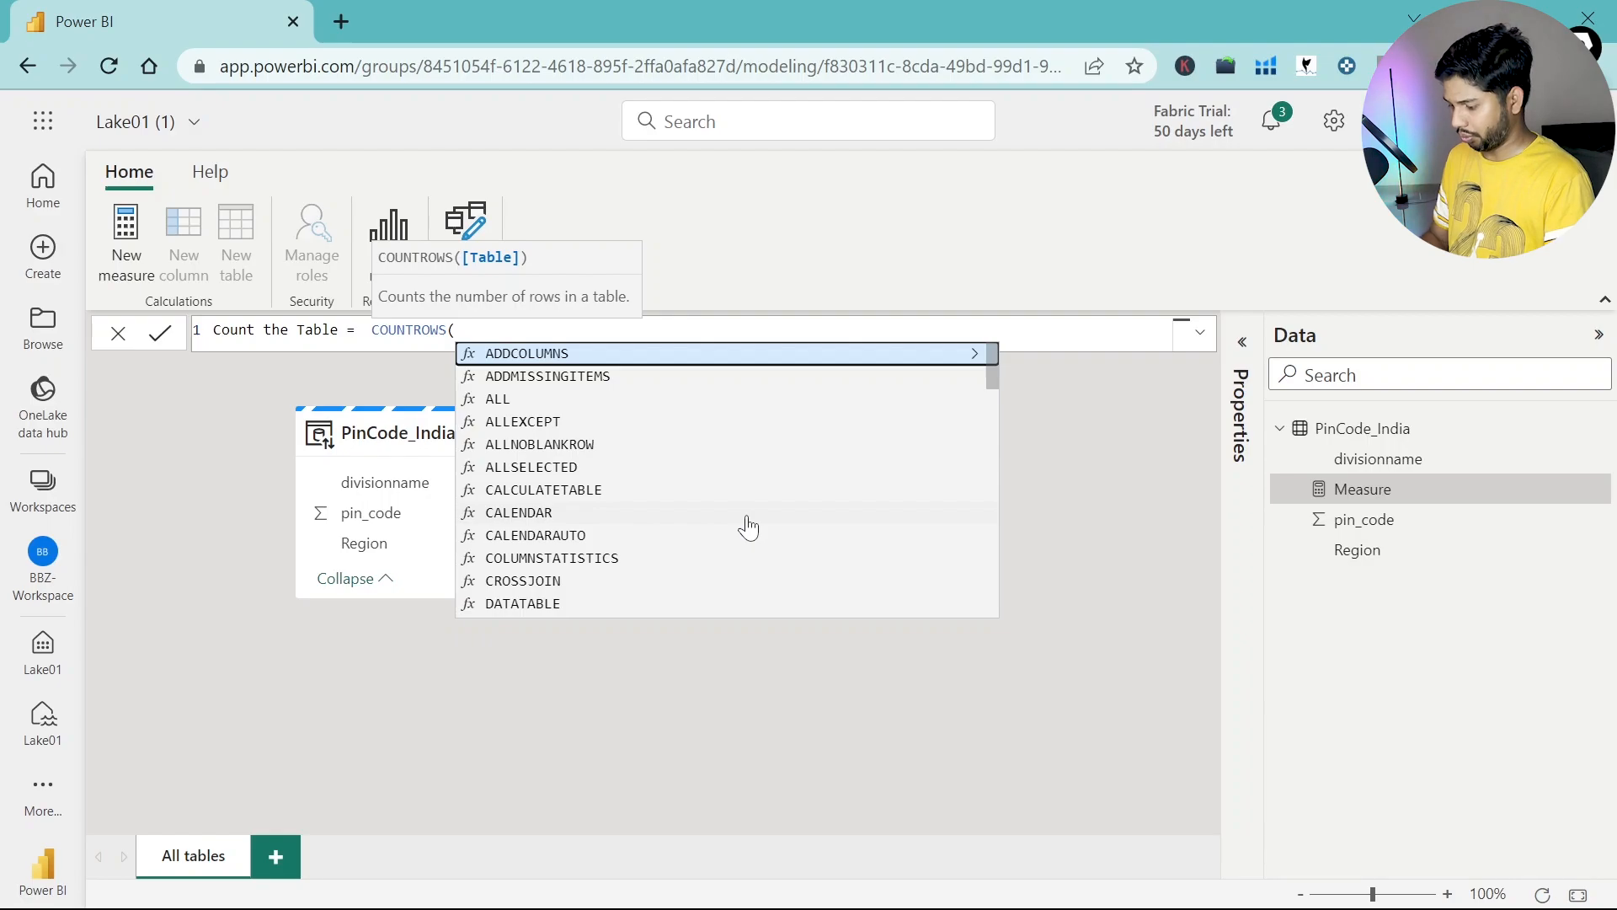
{"action": "type", "text": "'"}
{"action": "key", "text": "Tab"}
{"action": "type", "text": ")"}
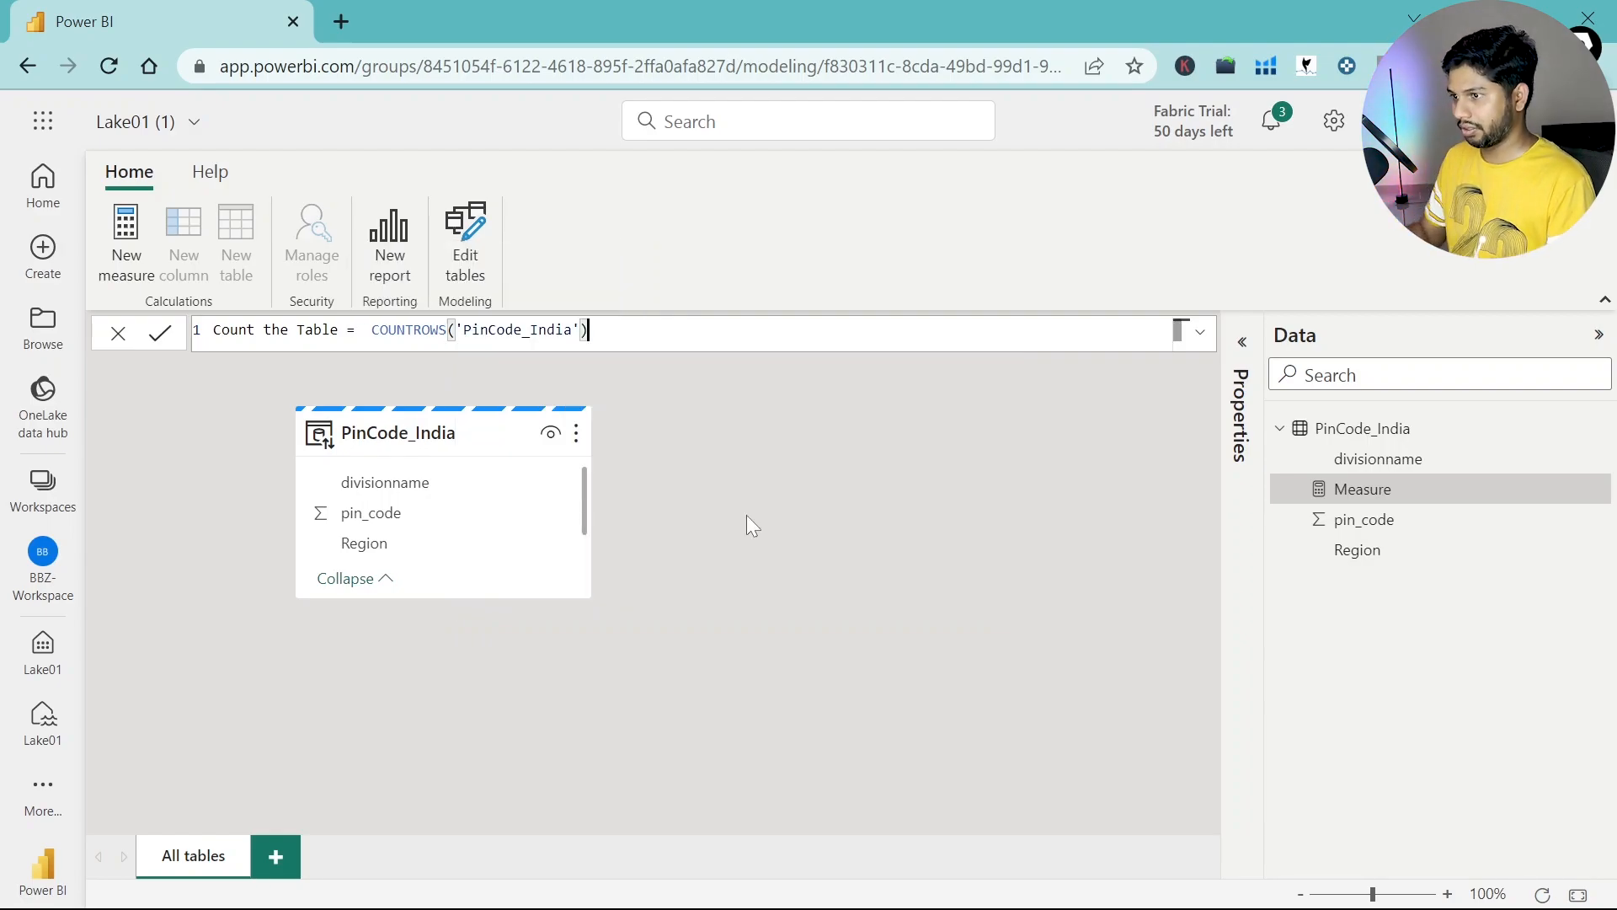
{"action": "left_click", "coordinate": [165, 333]}
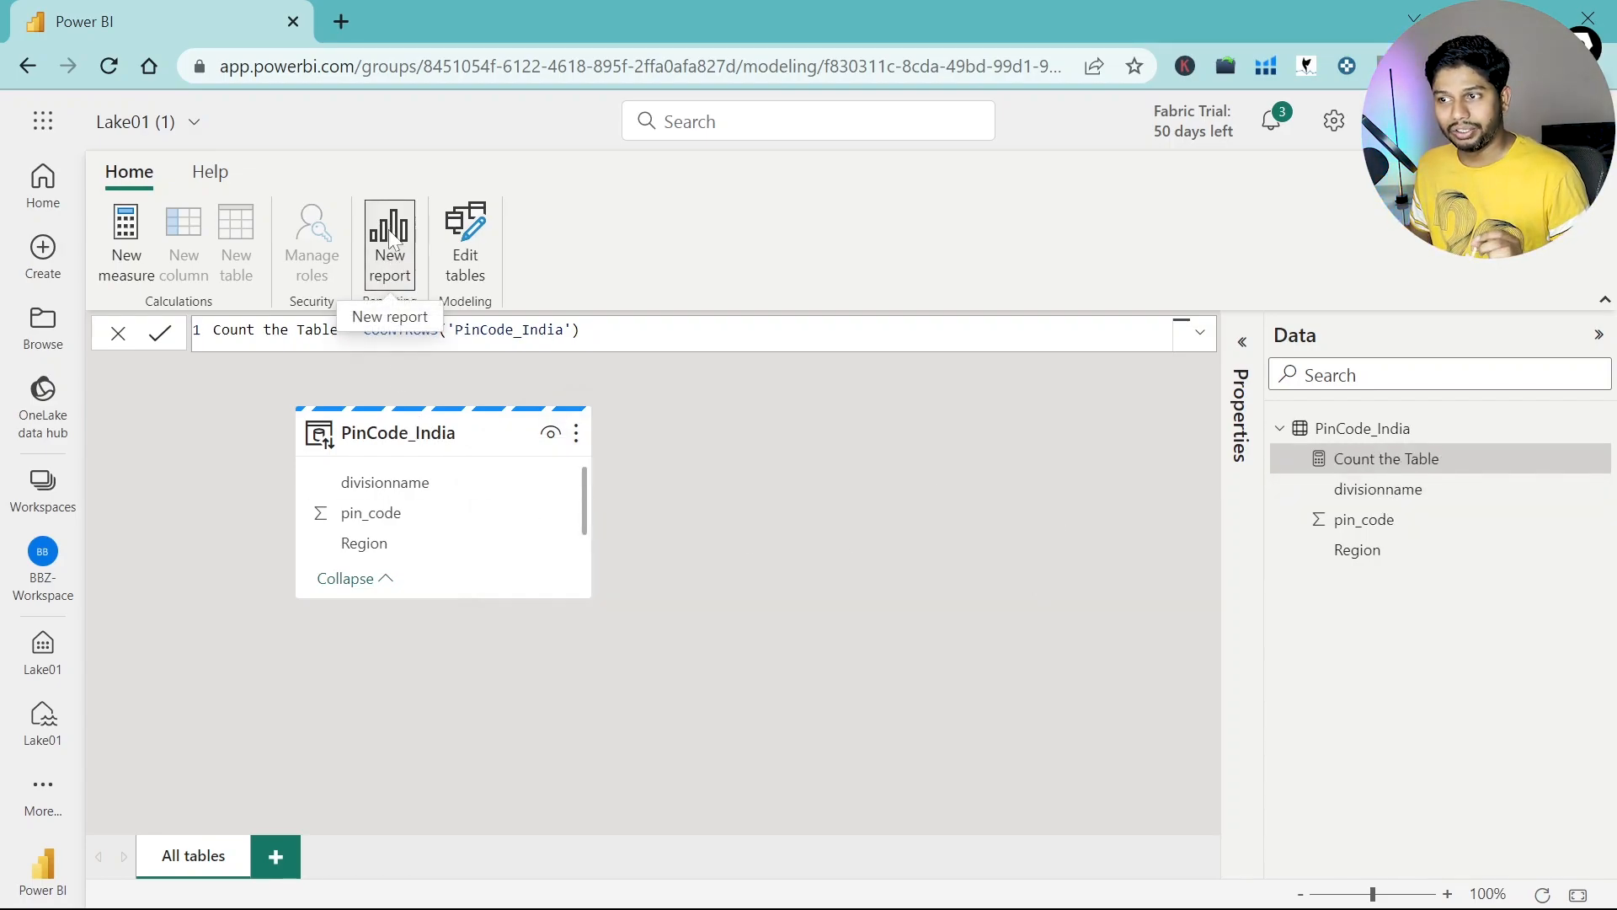
Step: Rename the dataset as Lake01 (Data Set)
{"action": "left_click", "coordinate": [137, 122]}
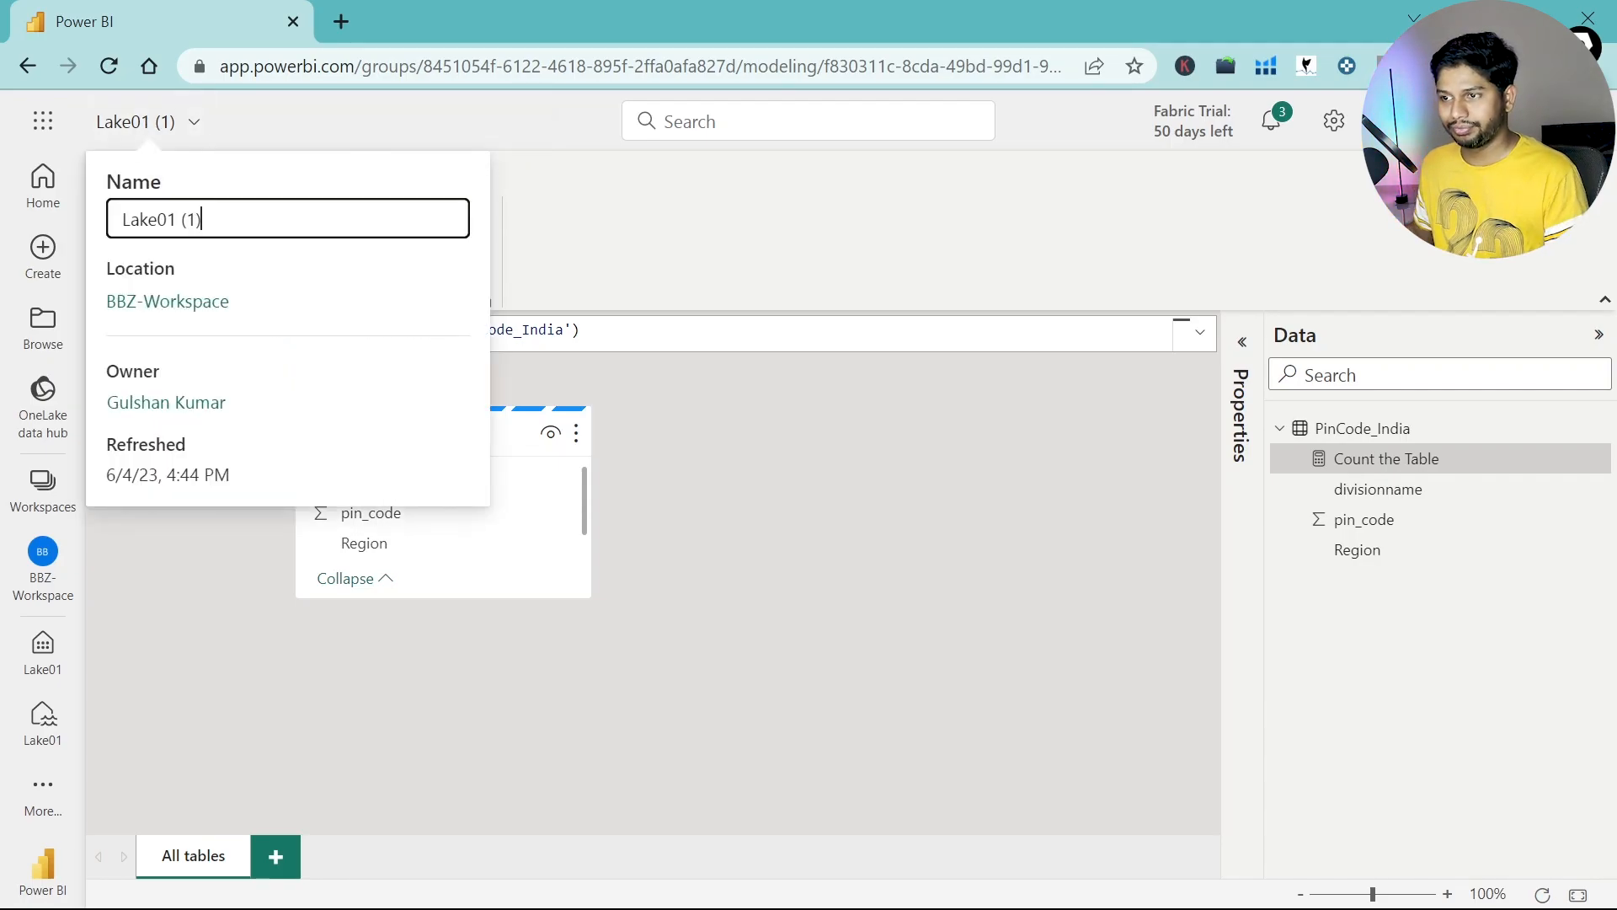
{"action": "key", "text": "BackSpace"}
{"action": "key", "text": "BackSpace"}
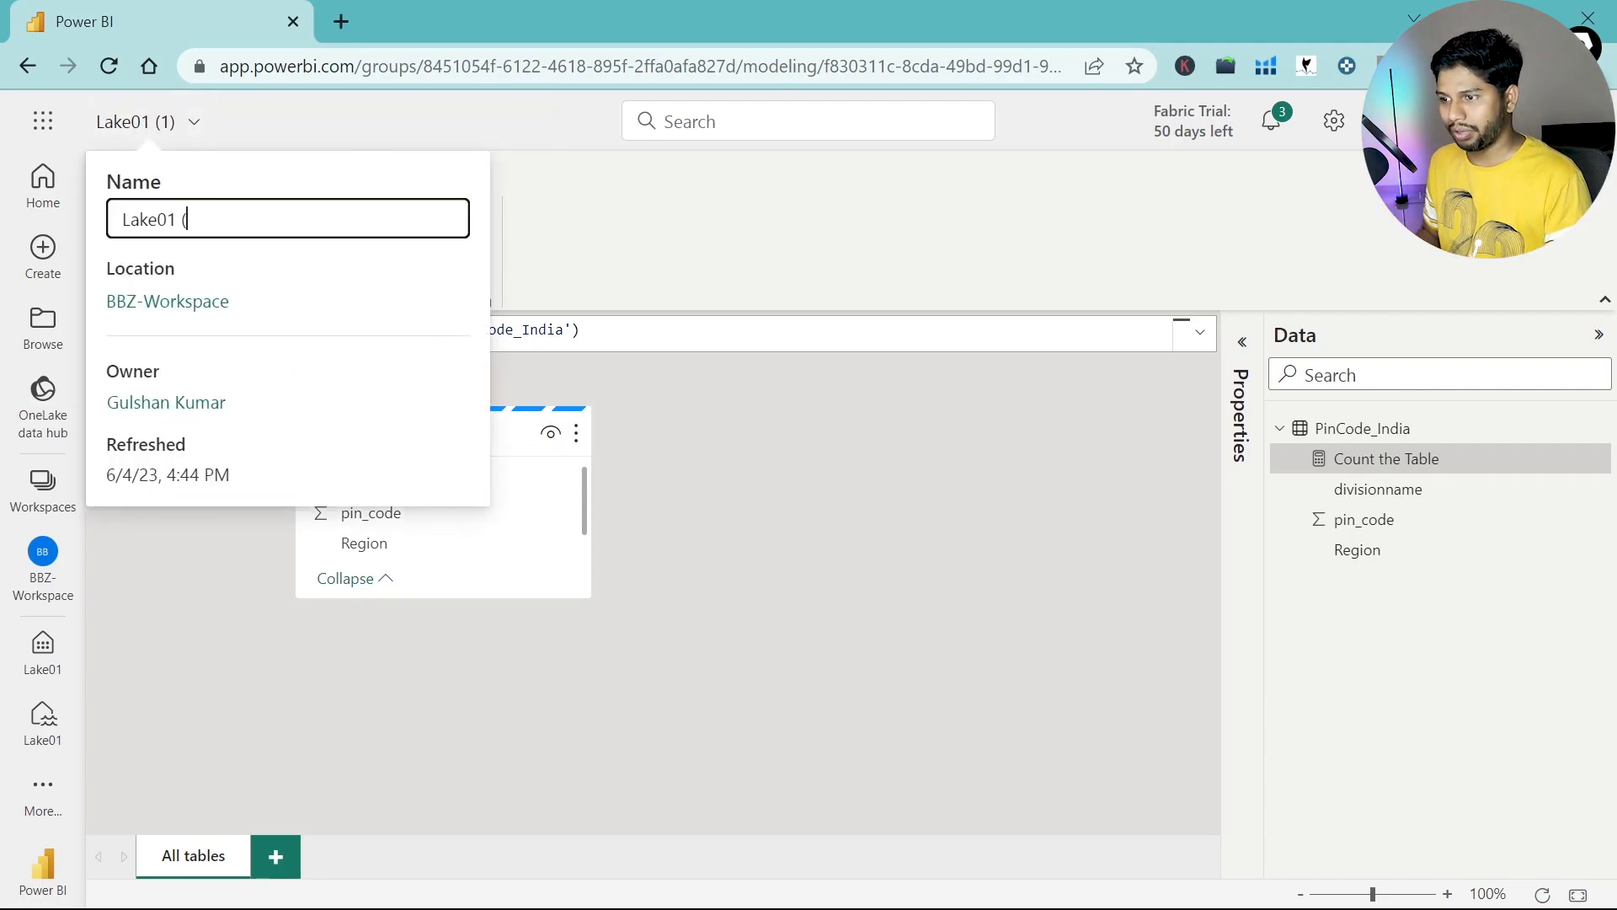
{"action": "type", "text": "Data"}
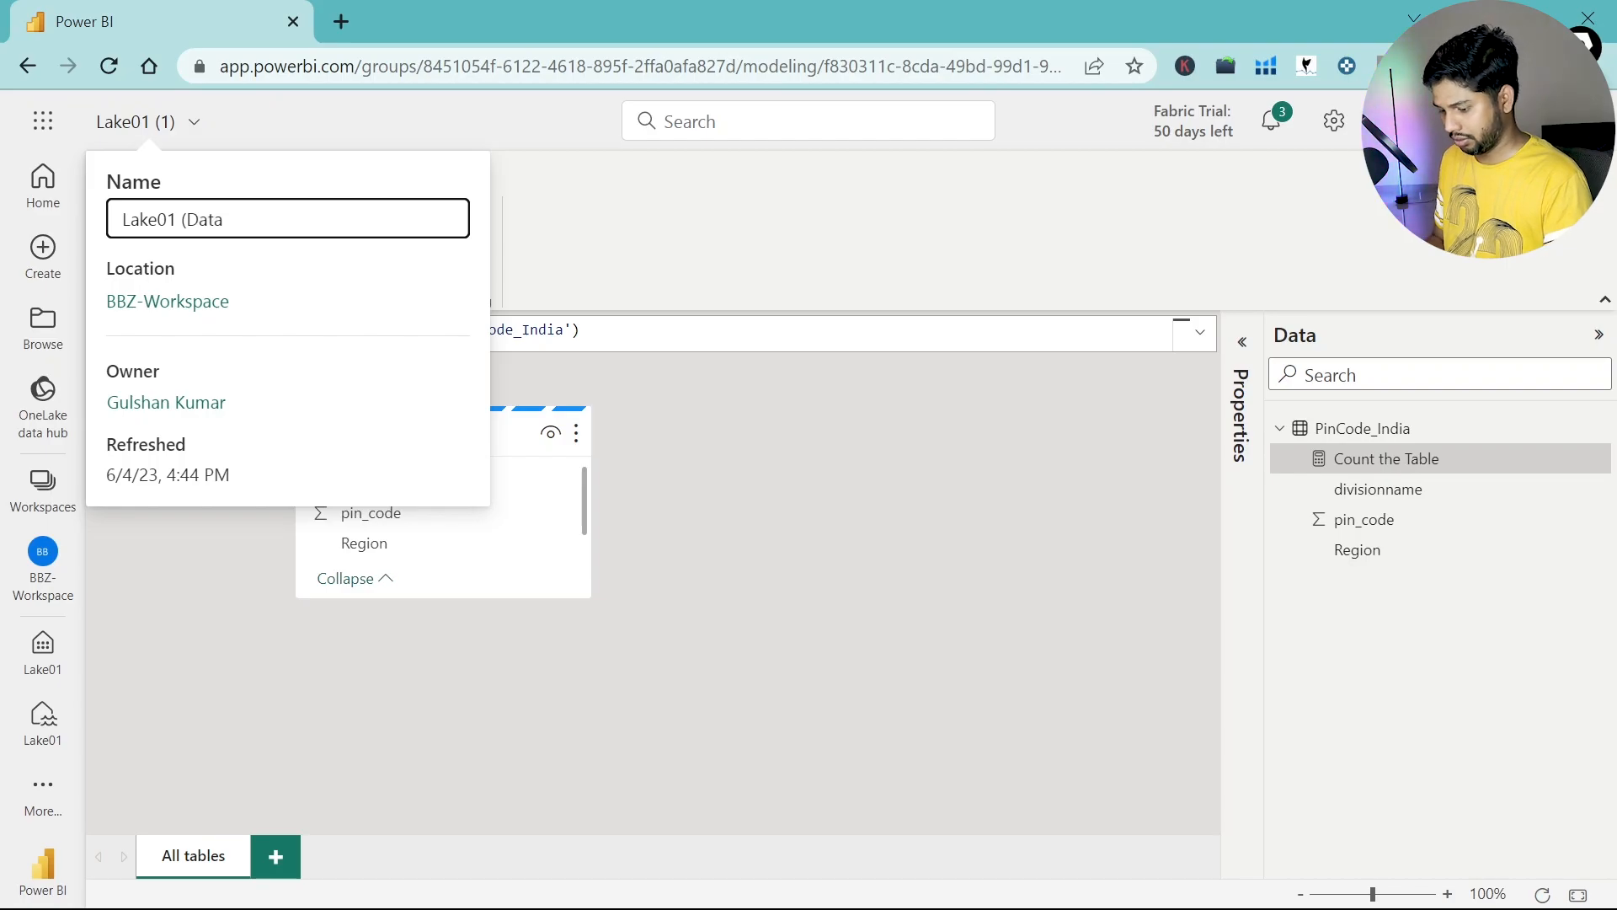
{"action": "type", "text": " Set)"}
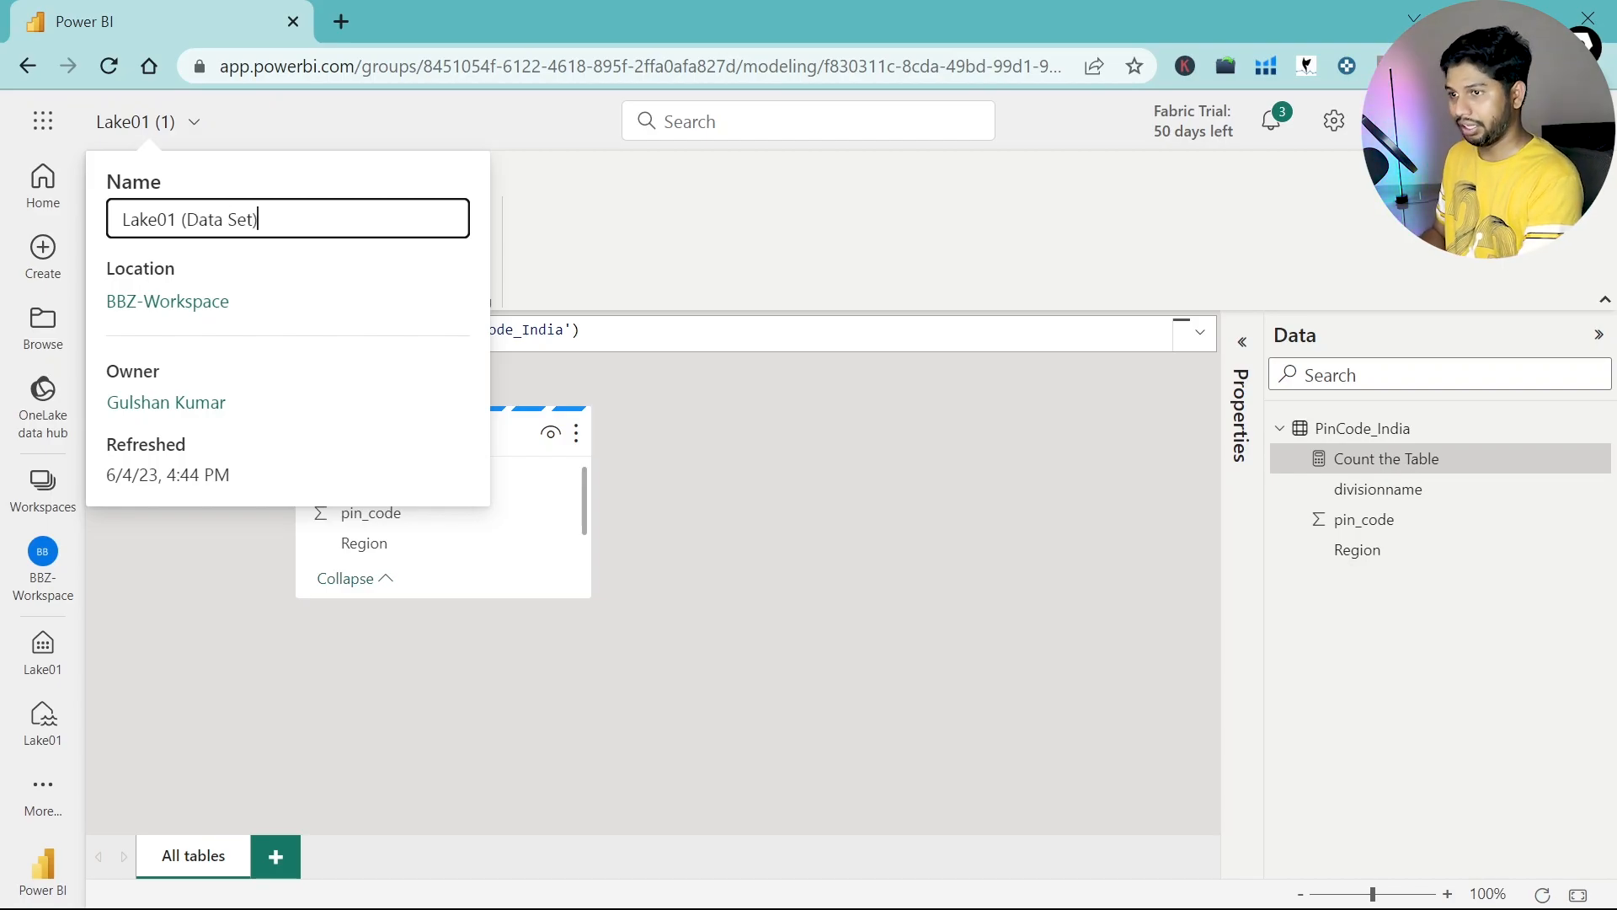
{"action": "left_click", "coordinate": [529, 238]}
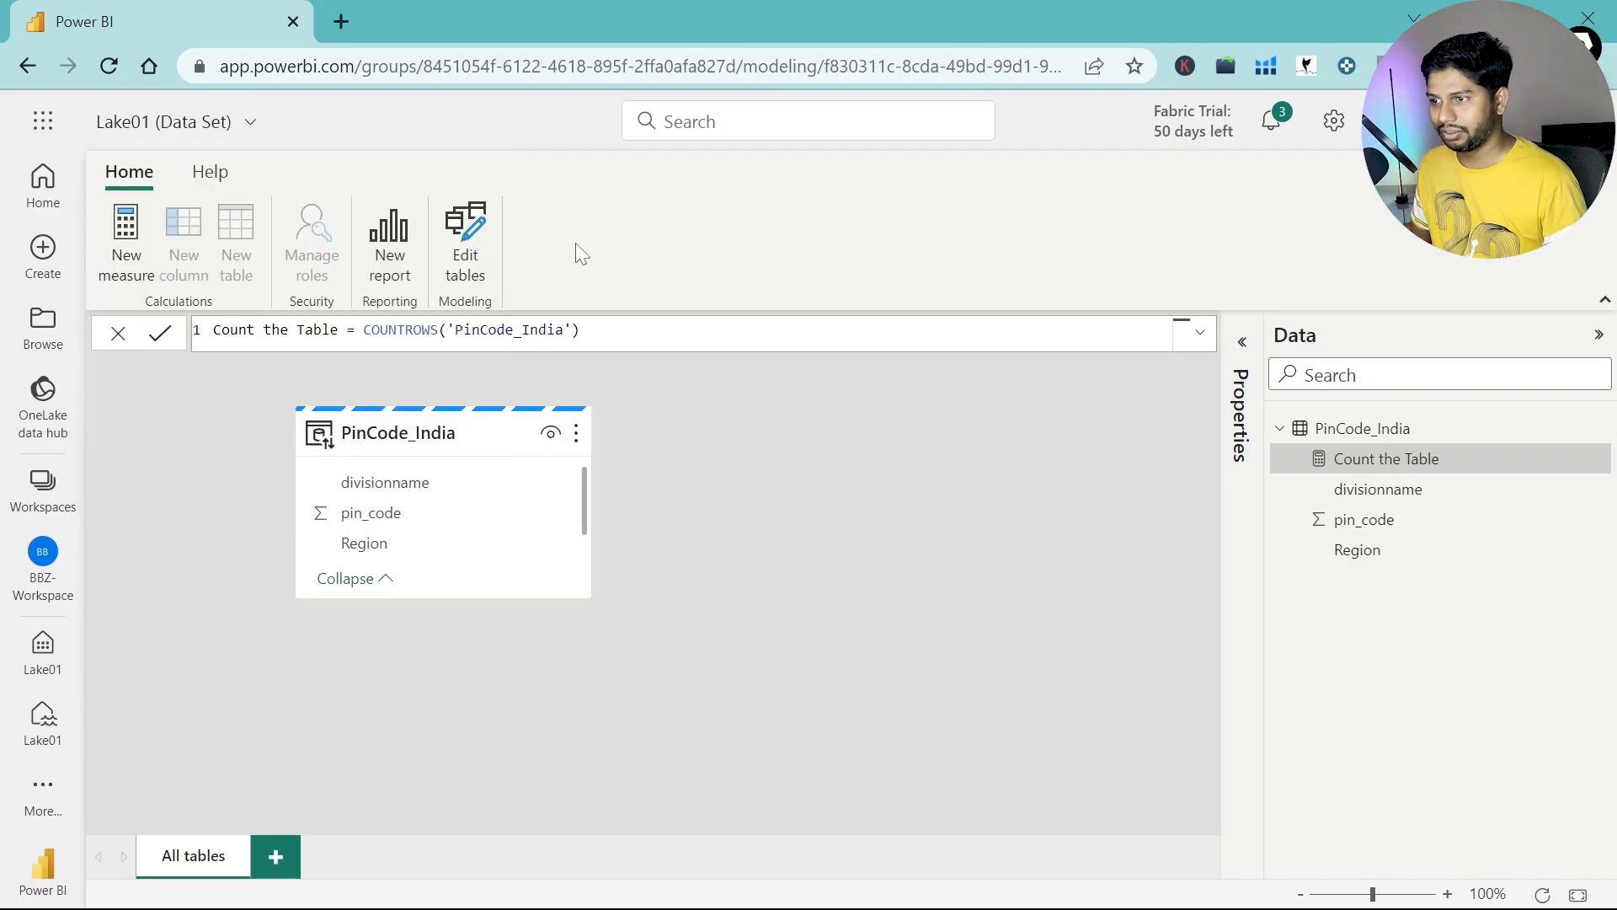
Step: Create a new report from the dataset with an enlarged table visual showing Region and the Count the Table measure
{"action": "left_click", "coordinate": [391, 246]}
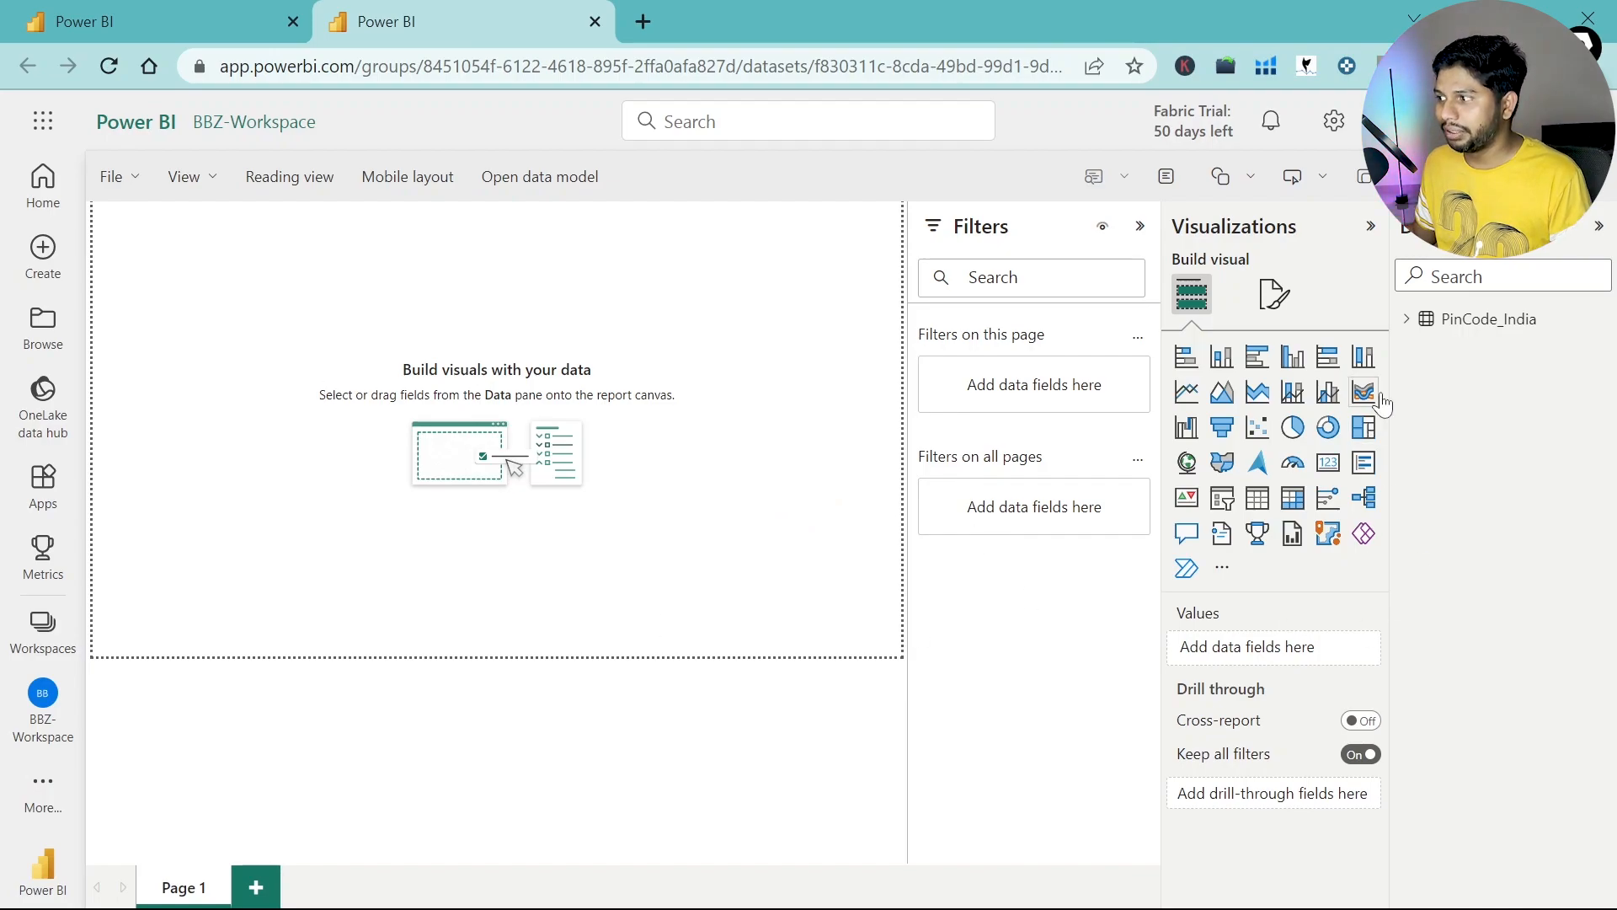
{"action": "left_click", "coordinate": [1404, 323]}
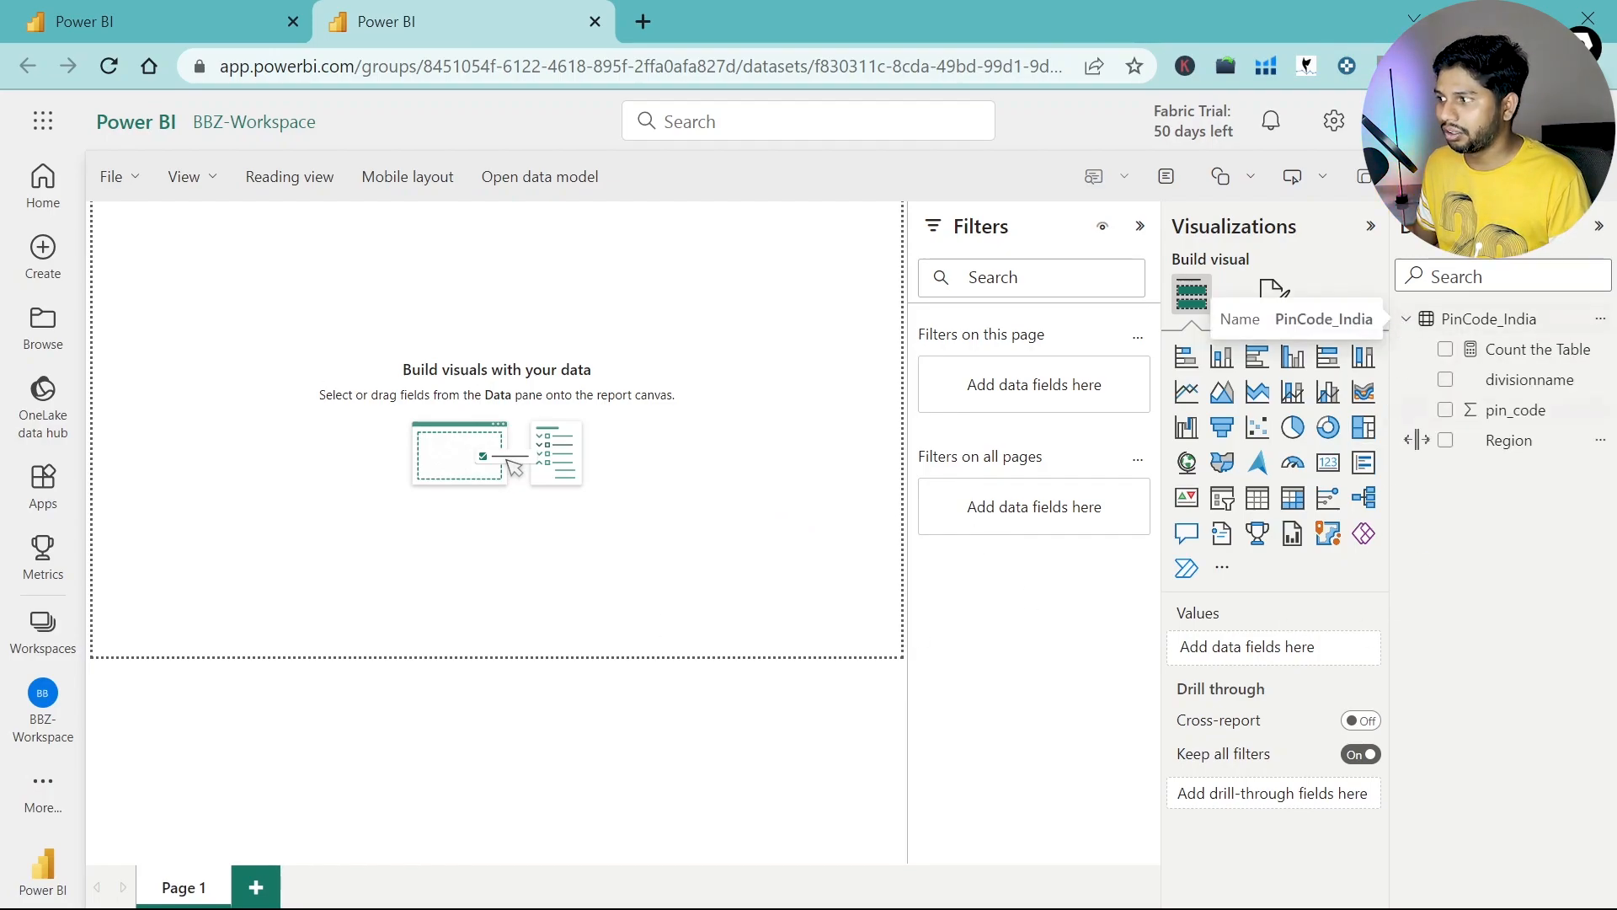
{"action": "left_click_drag", "start_coordinate": [1514, 419], "coordinate": [310, 437]}
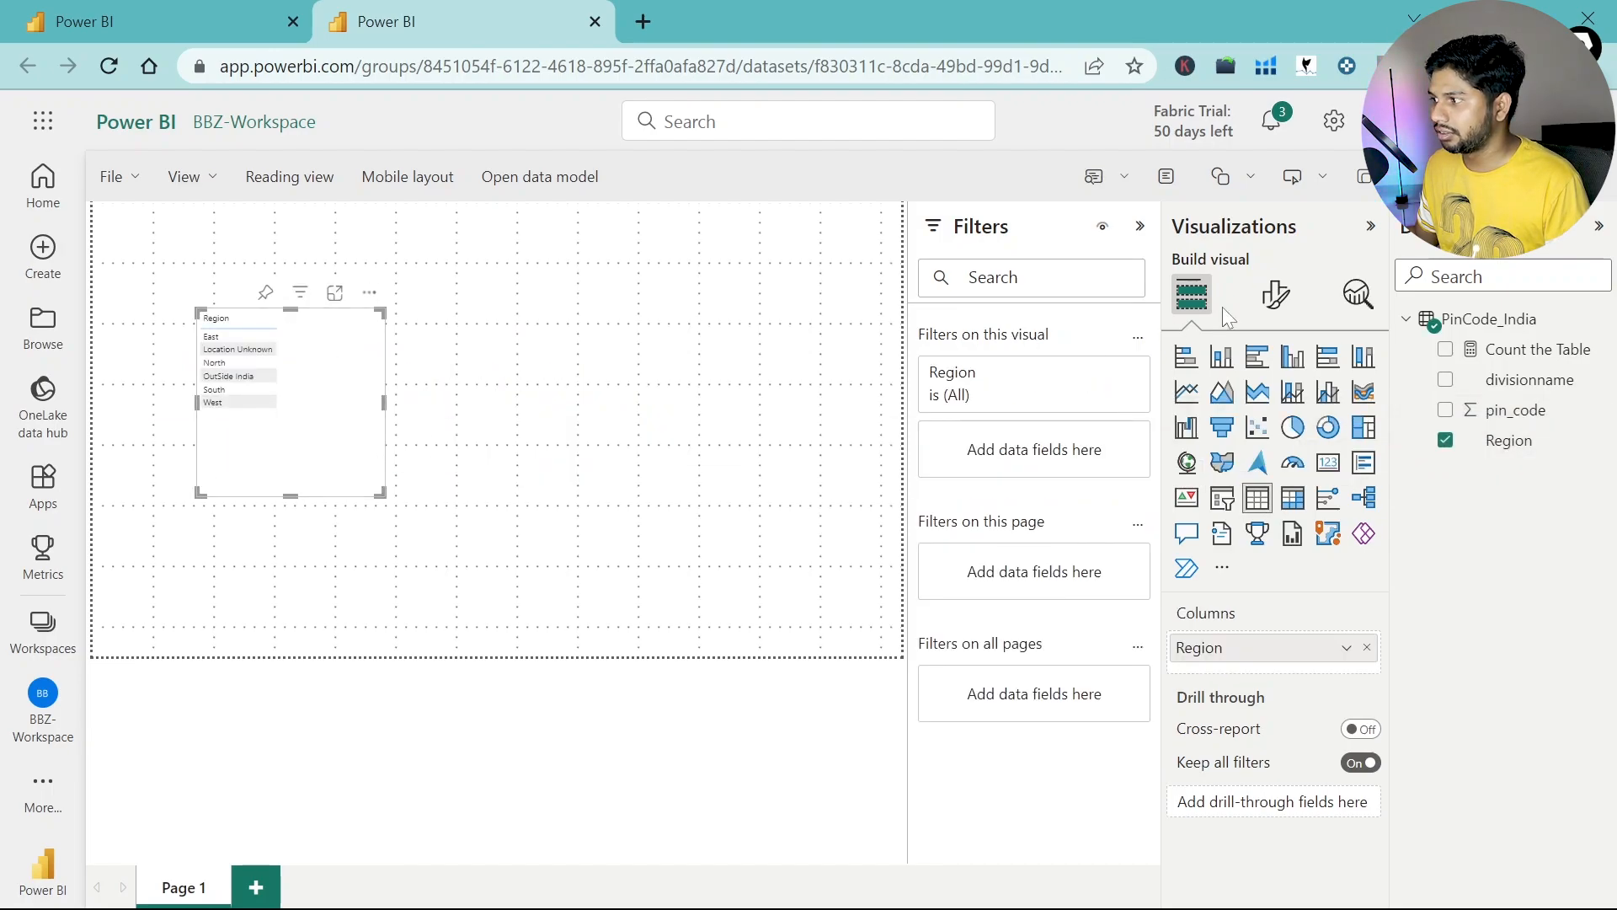
{"action": "left_click_drag", "start_coordinate": [1535, 350], "coordinate": [354, 430]}
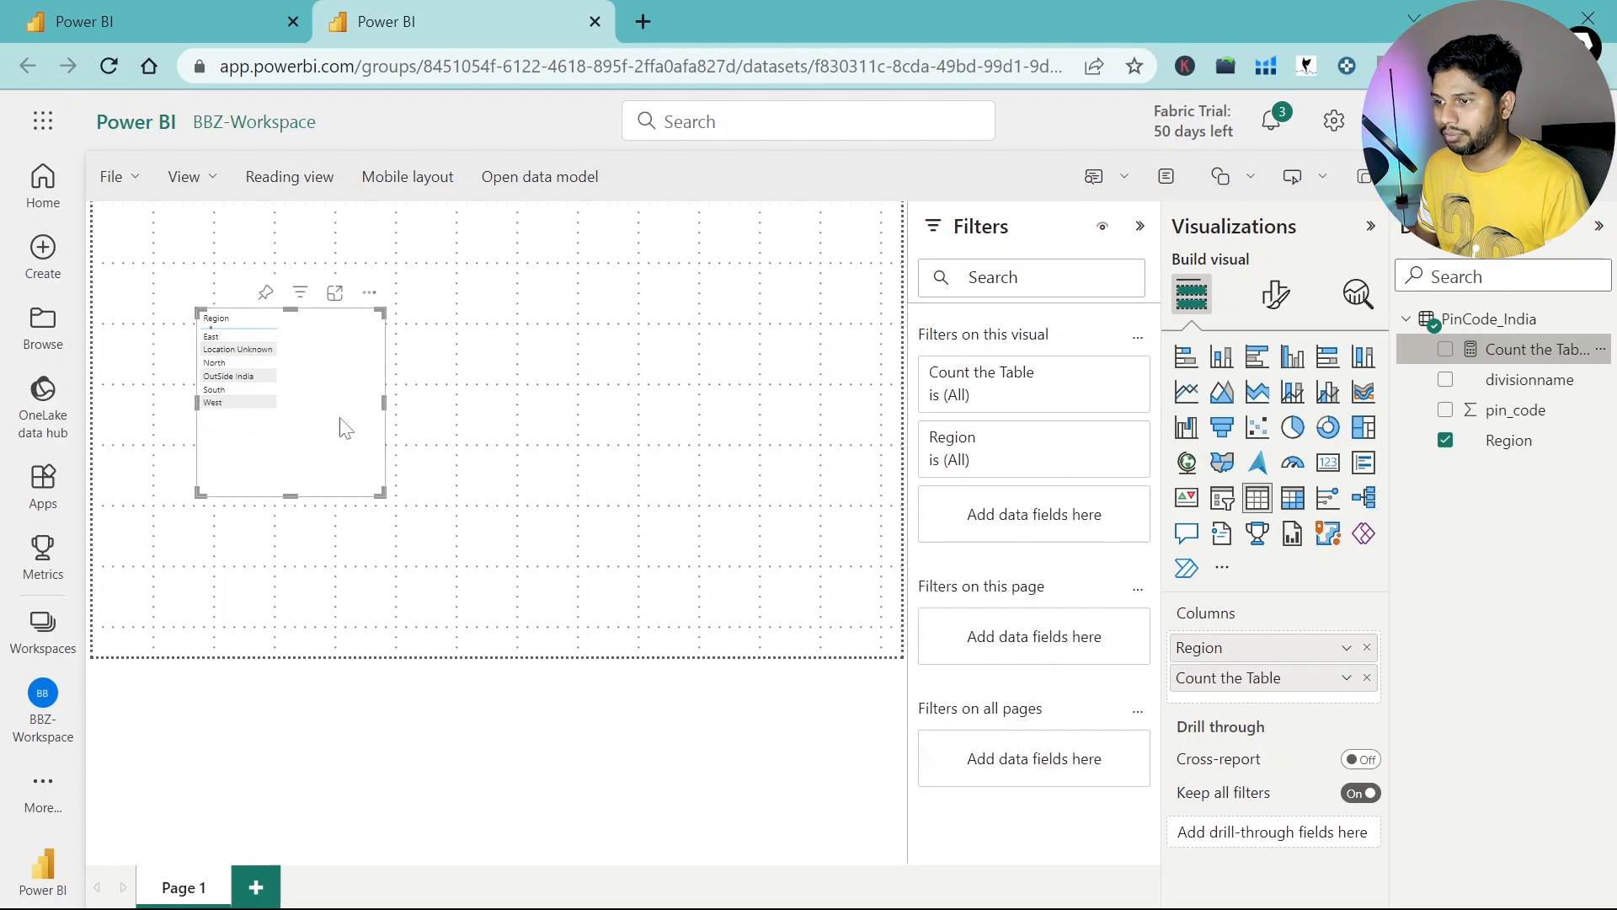
{"action": "left_click_drag", "start_coordinate": [381, 495], "coordinate": [483, 593]}
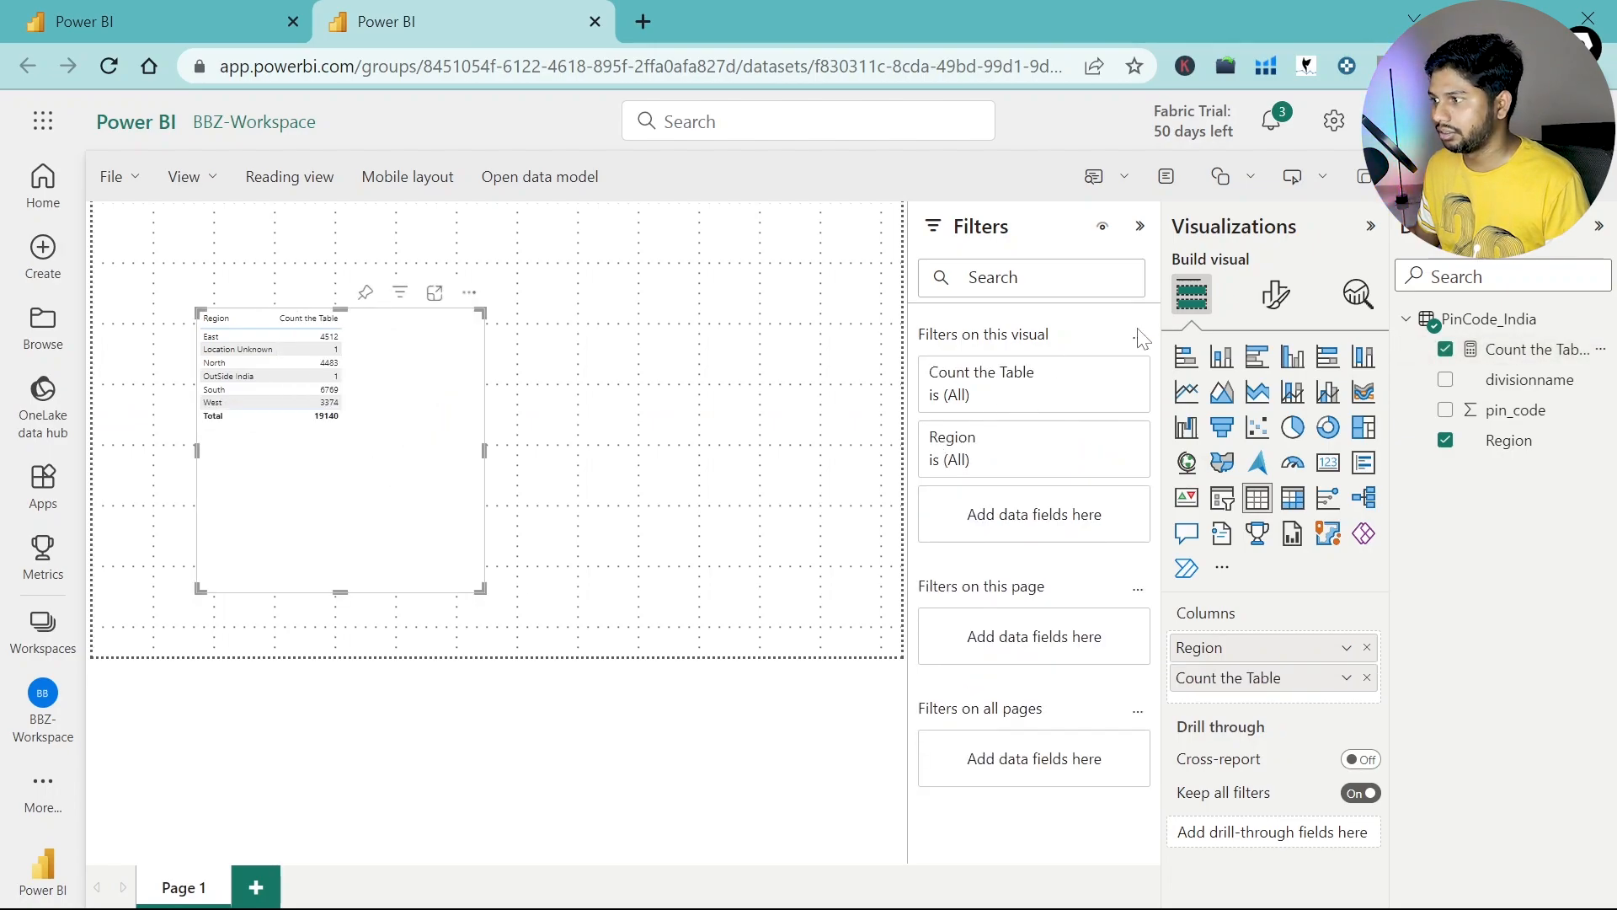
Step: Set the global font size of the Region table visual to 26 and deselect the visual
{"action": "left_click", "coordinate": [1276, 295]}
{"action": "left_click", "coordinate": [1249, 370]}
{"action": "type", "text": "Size"}
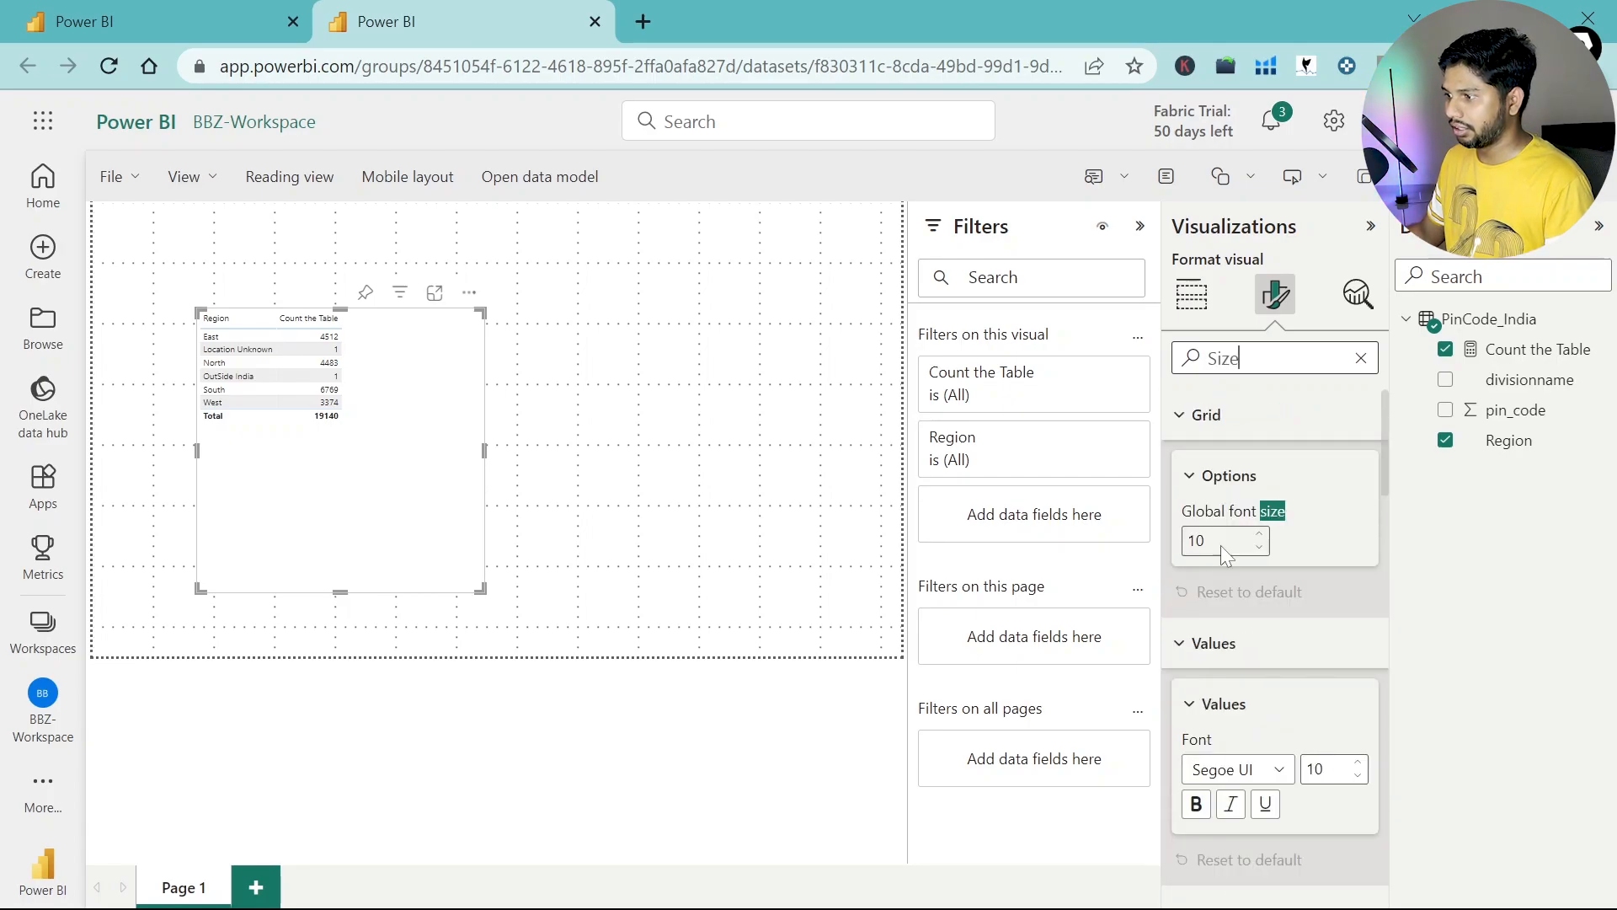
{"action": "left_click", "coordinate": [1221, 551]}
{"action": "type", "text": "26"}
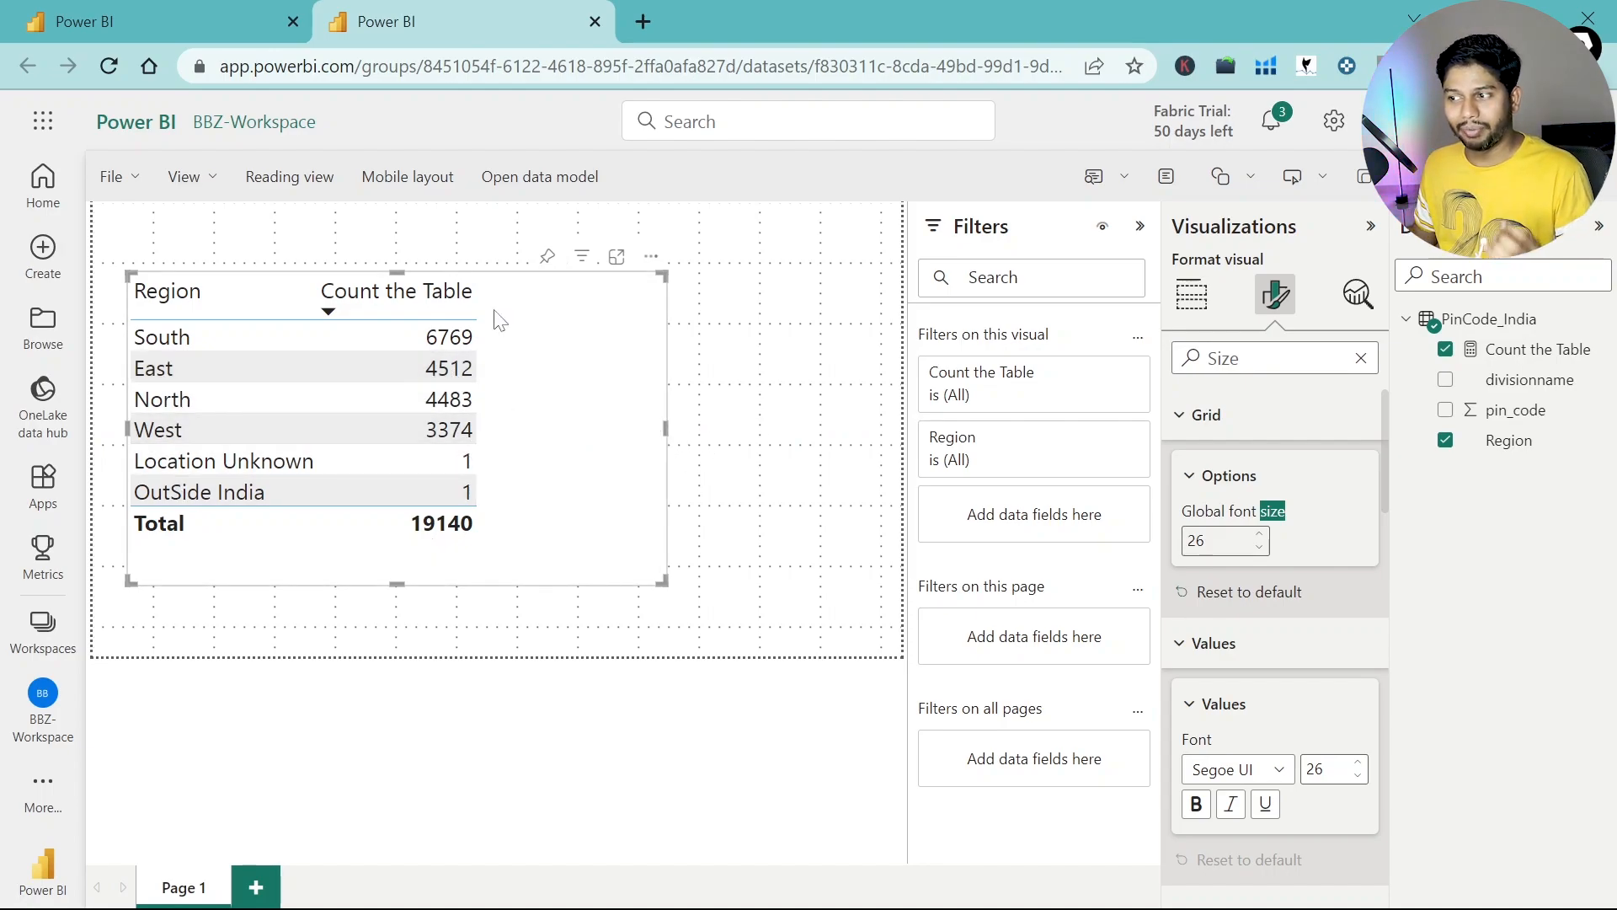
{"action": "left_click", "coordinate": [764, 434]}
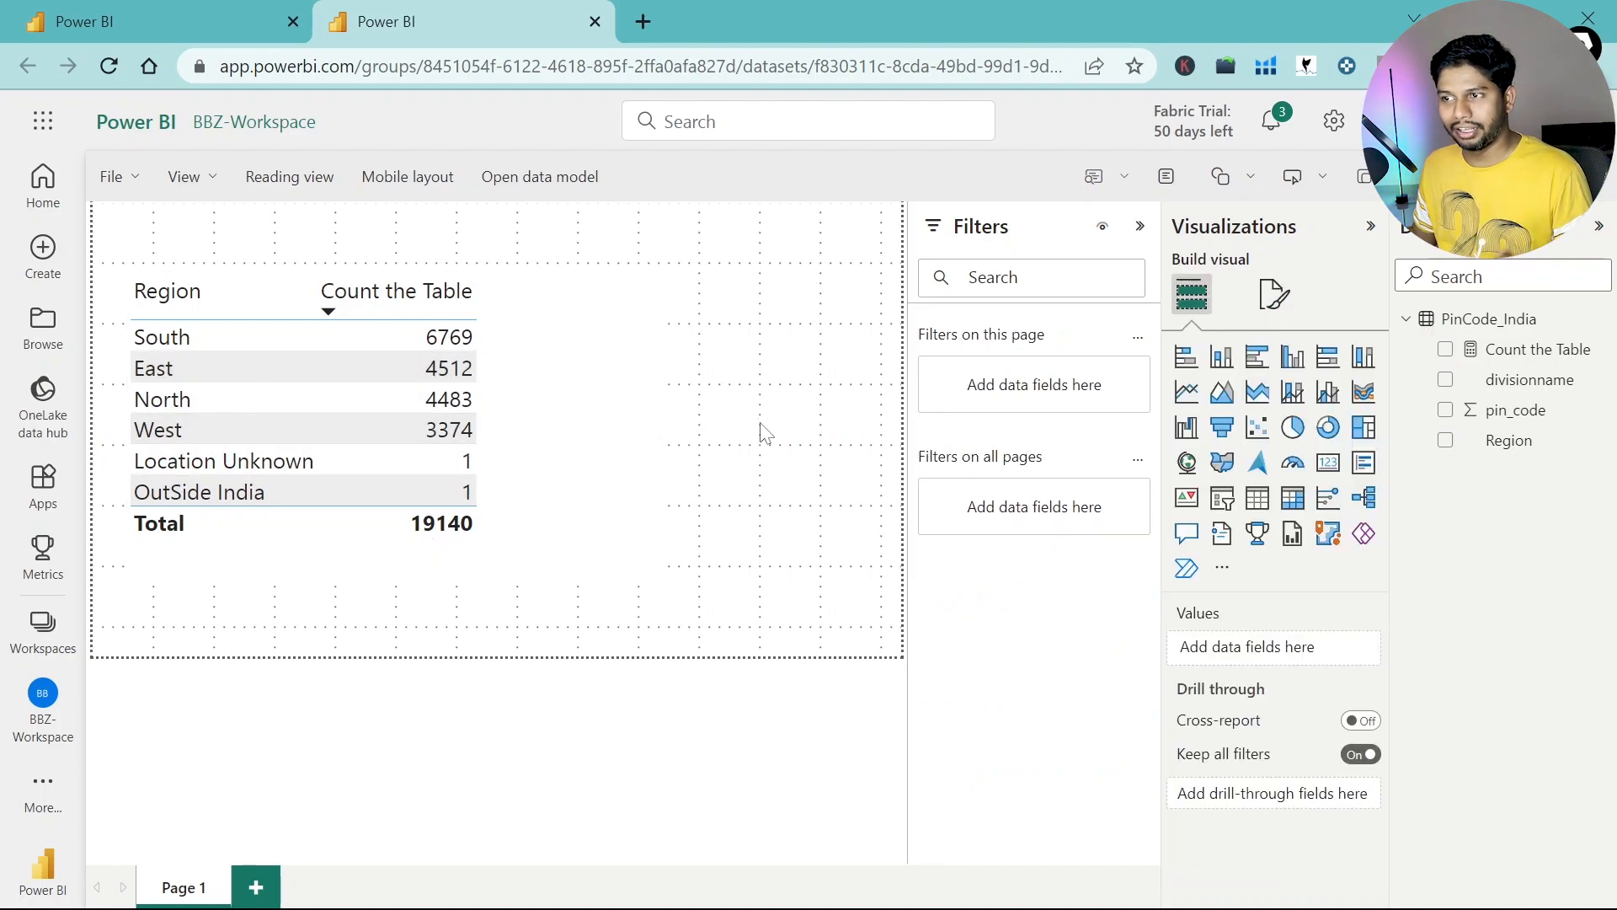
Step: Save the report as Lake01-Report in BBZ-Workspace
{"action": "left_click", "coordinate": [112, 176]}
{"action": "left_click", "coordinate": [166, 245]}
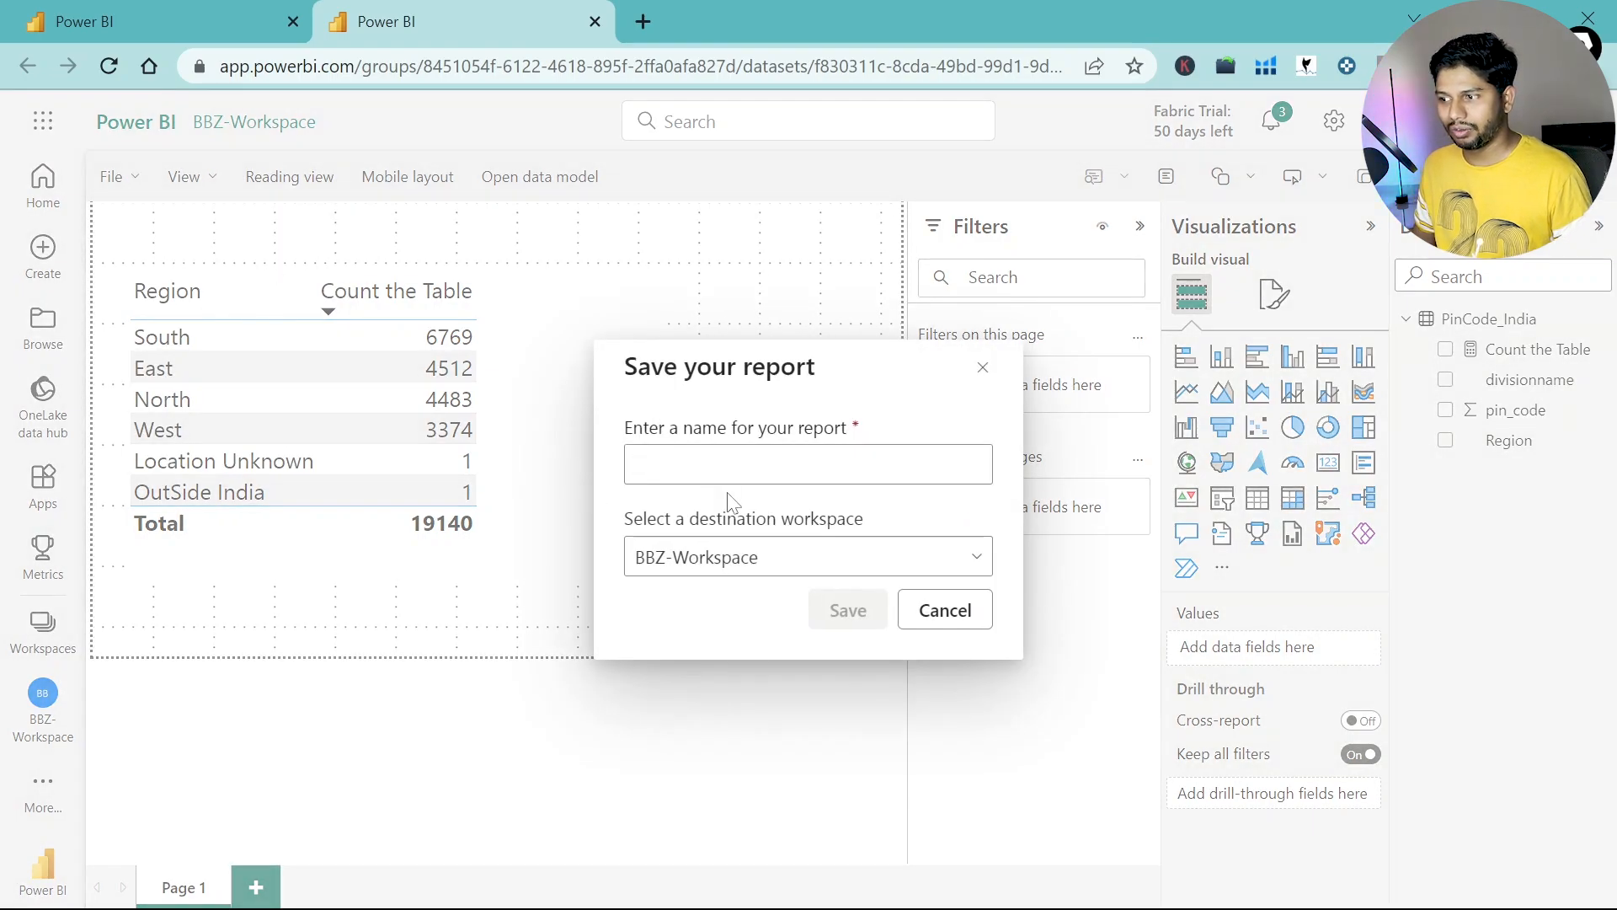
{"action": "type", "text": "Lake01+-"}
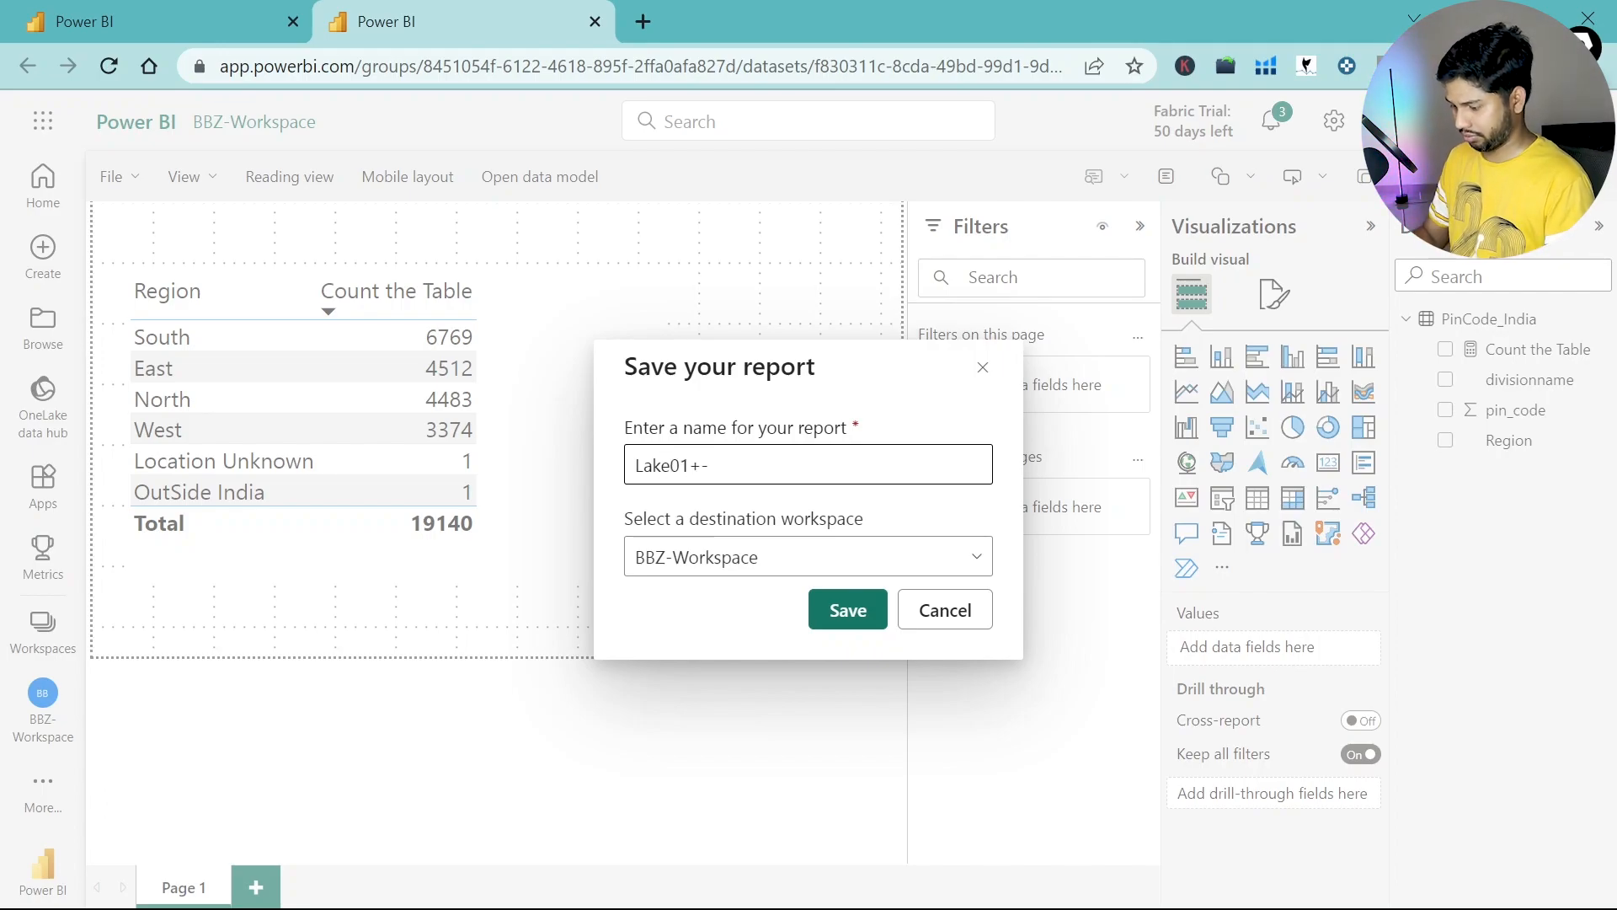
{"action": "key", "text": "BackSpace"}
{"action": "key", "text": "BackSpace"}
{"action": "type", "text": "-Re"}
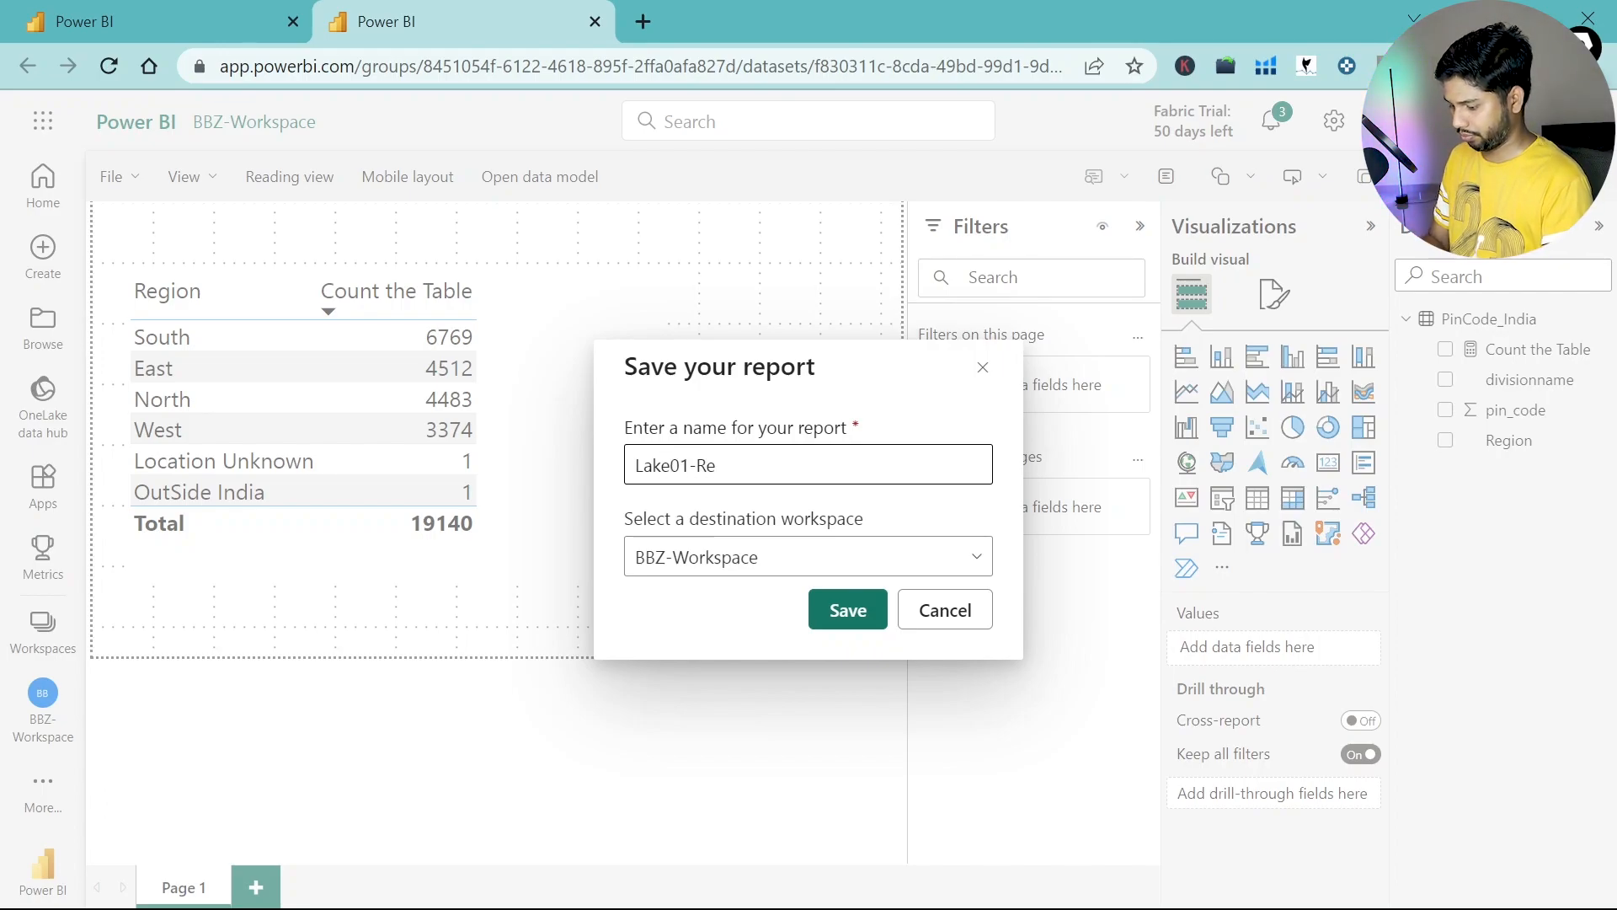
{"action": "type", "text": "port"}
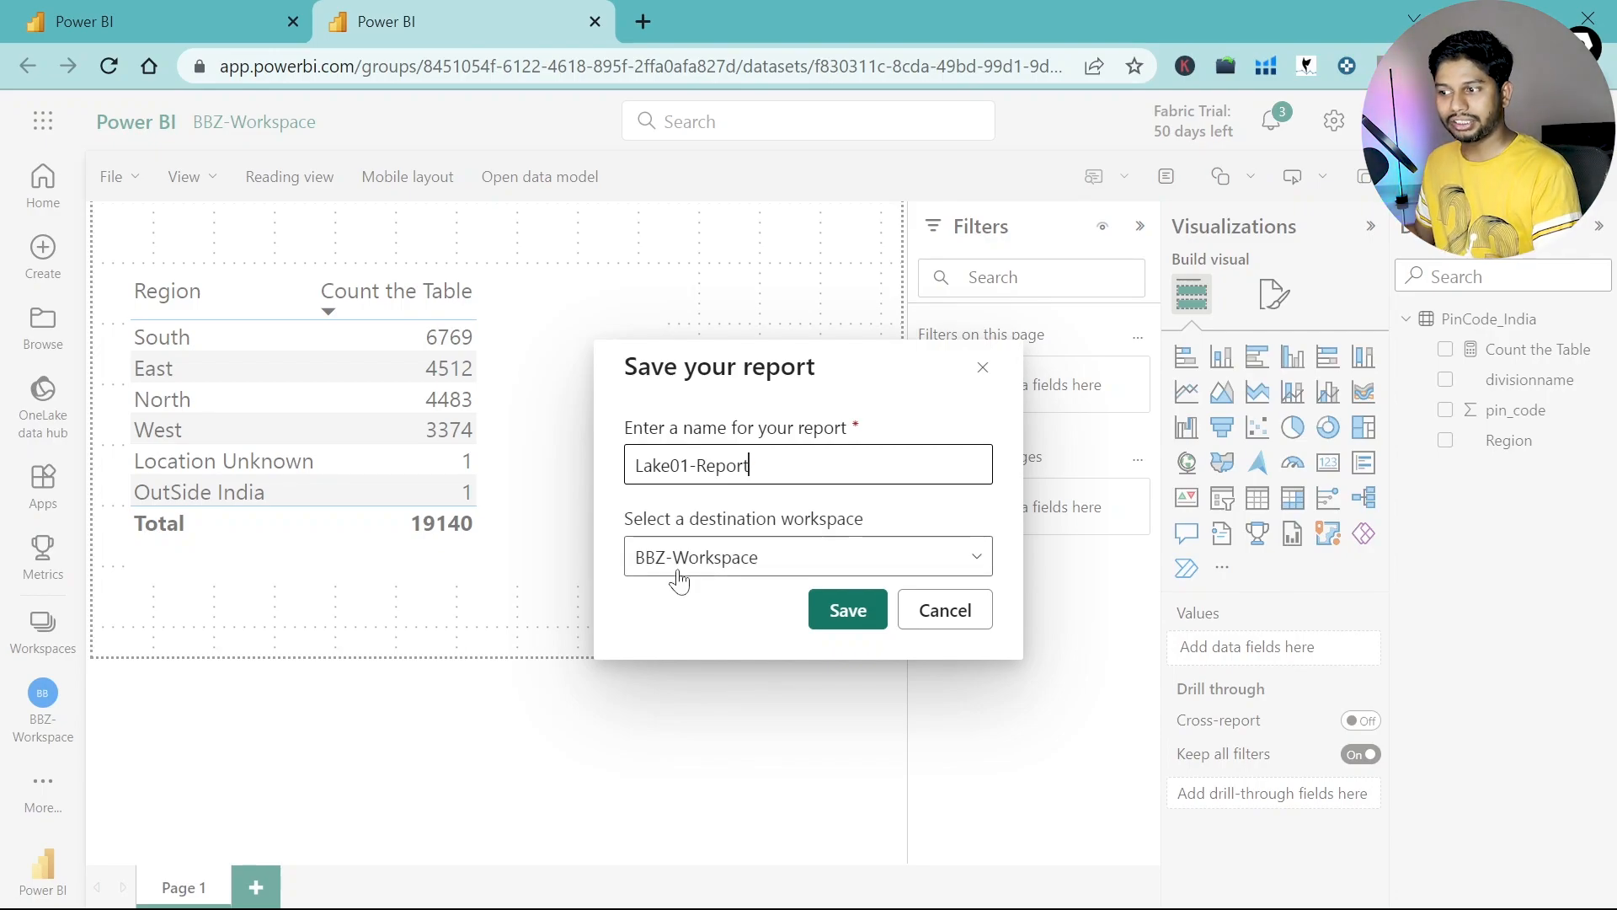
{"action": "left_click", "coordinate": [847, 608]}
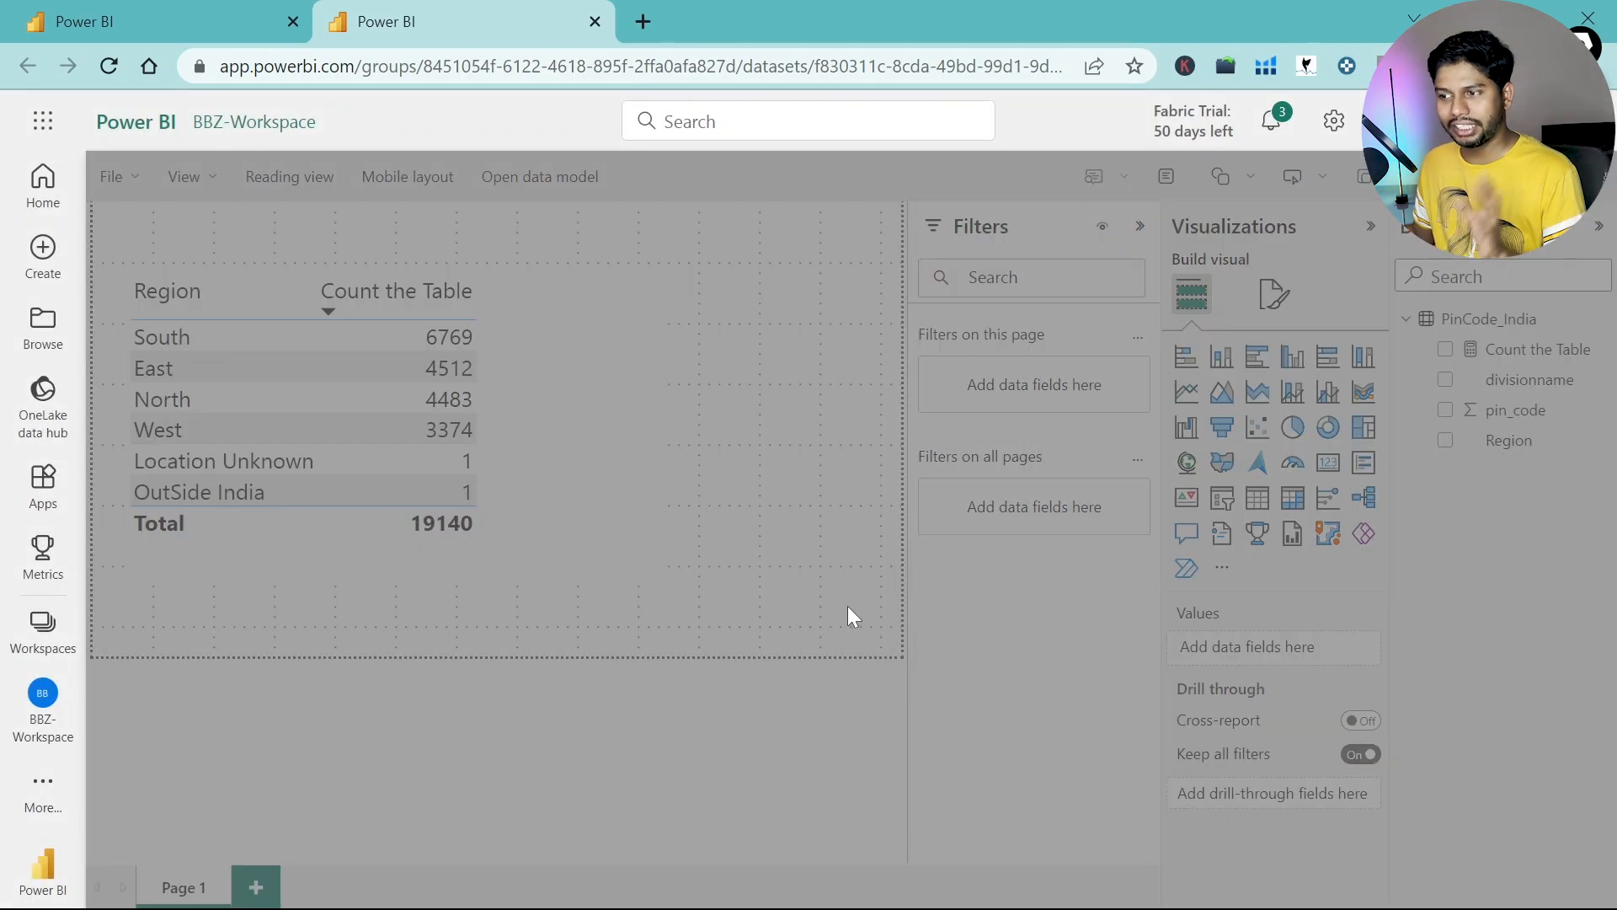